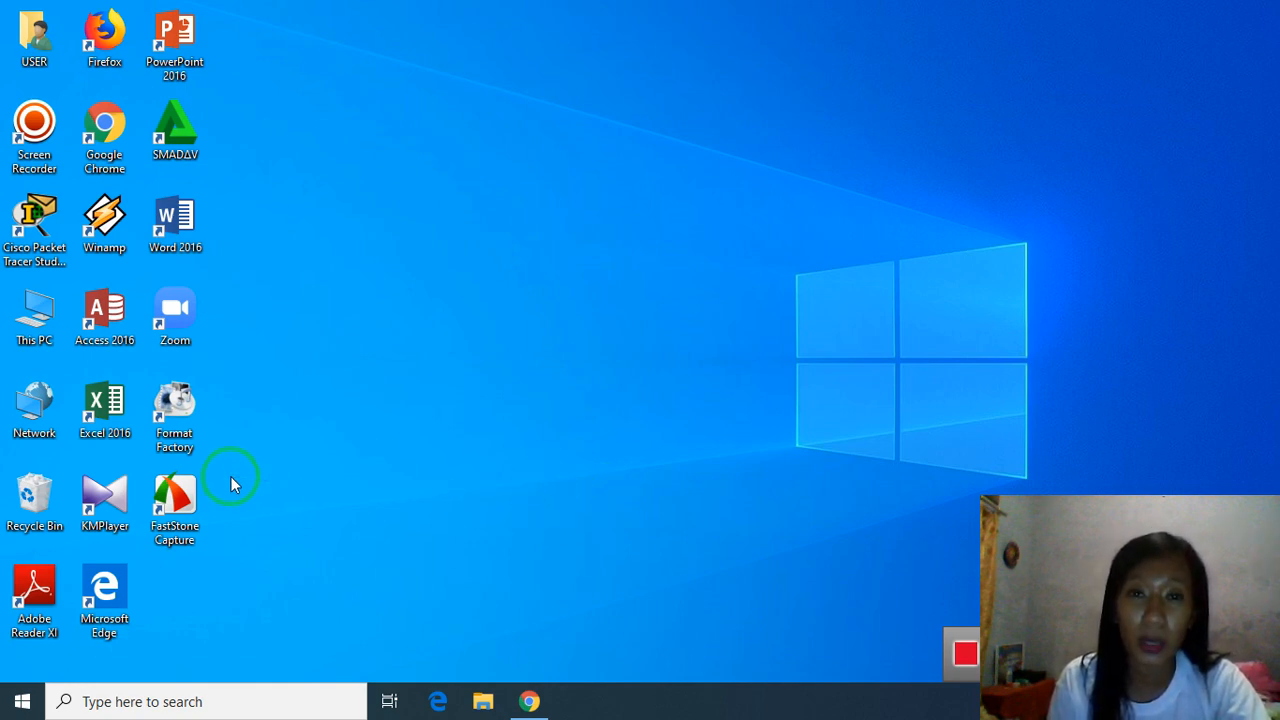
# Step: Find and launch Cisco Packet Tracer Student, and maximize its window
pyautogui.click(90, 702)
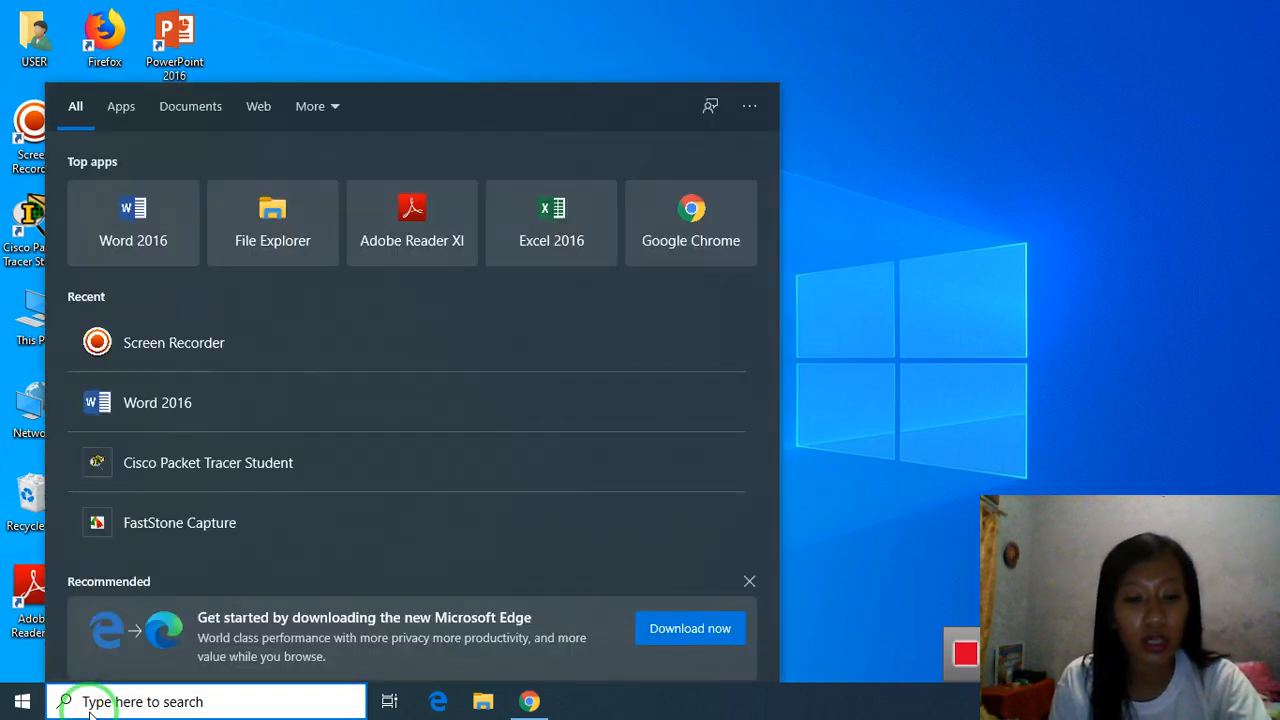
pyautogui.write('cisc')
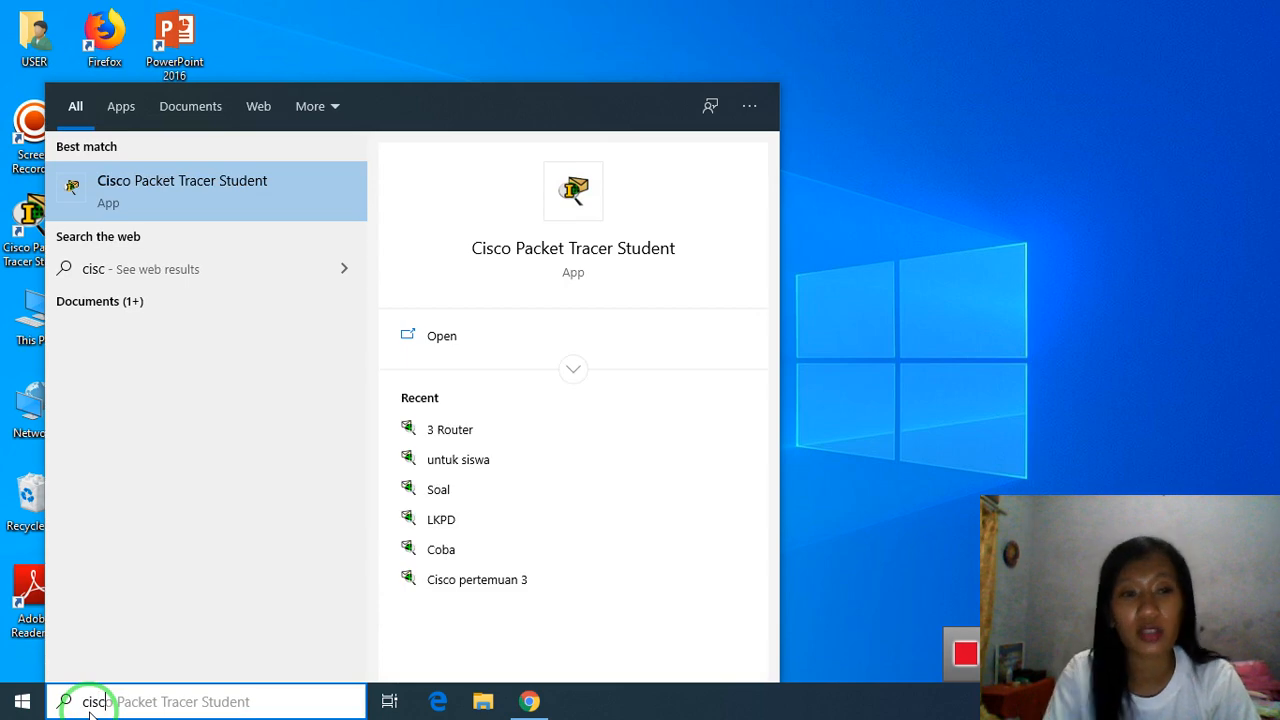
pyautogui.click(225, 180)
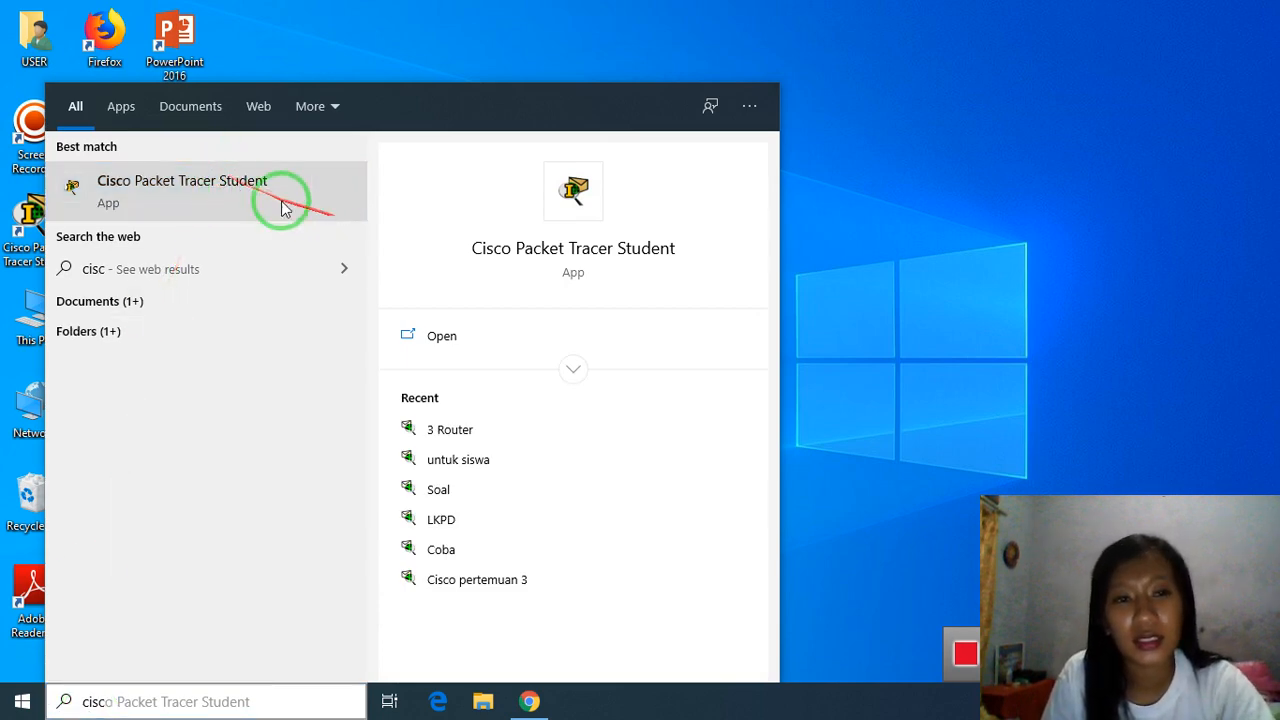
pyautogui.click(237, 192)
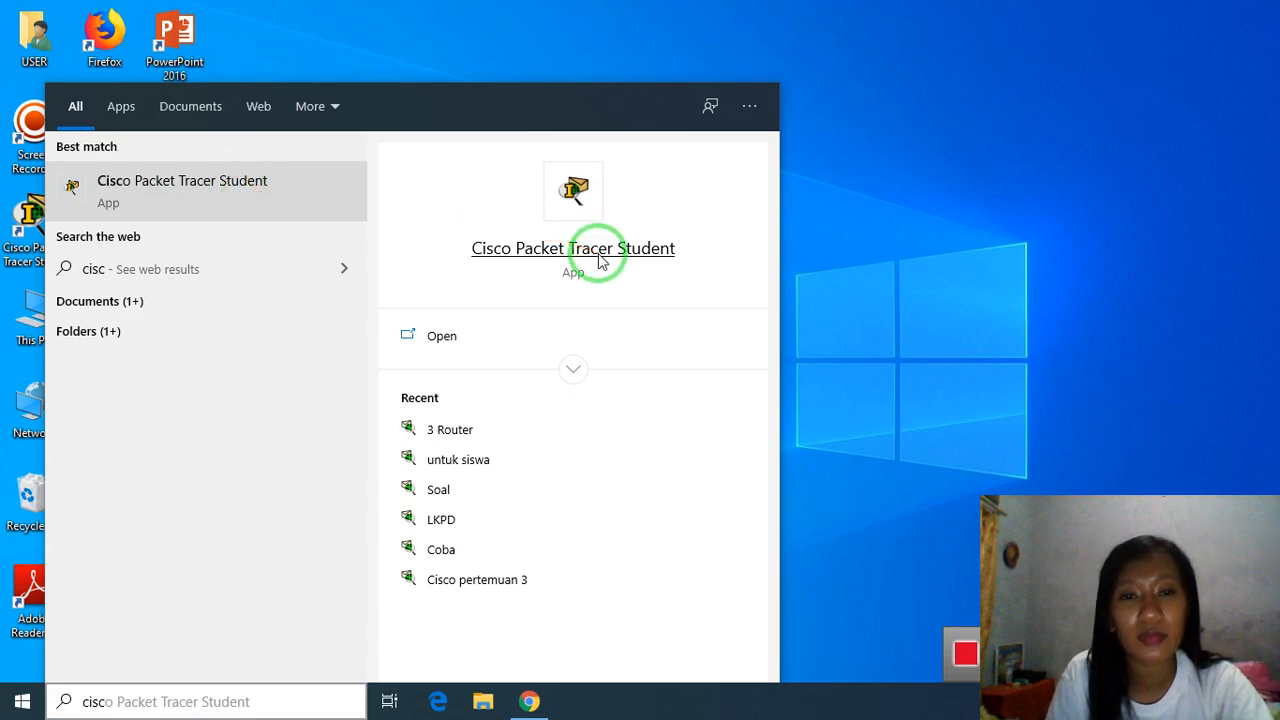
pyautogui.click(147, 182)
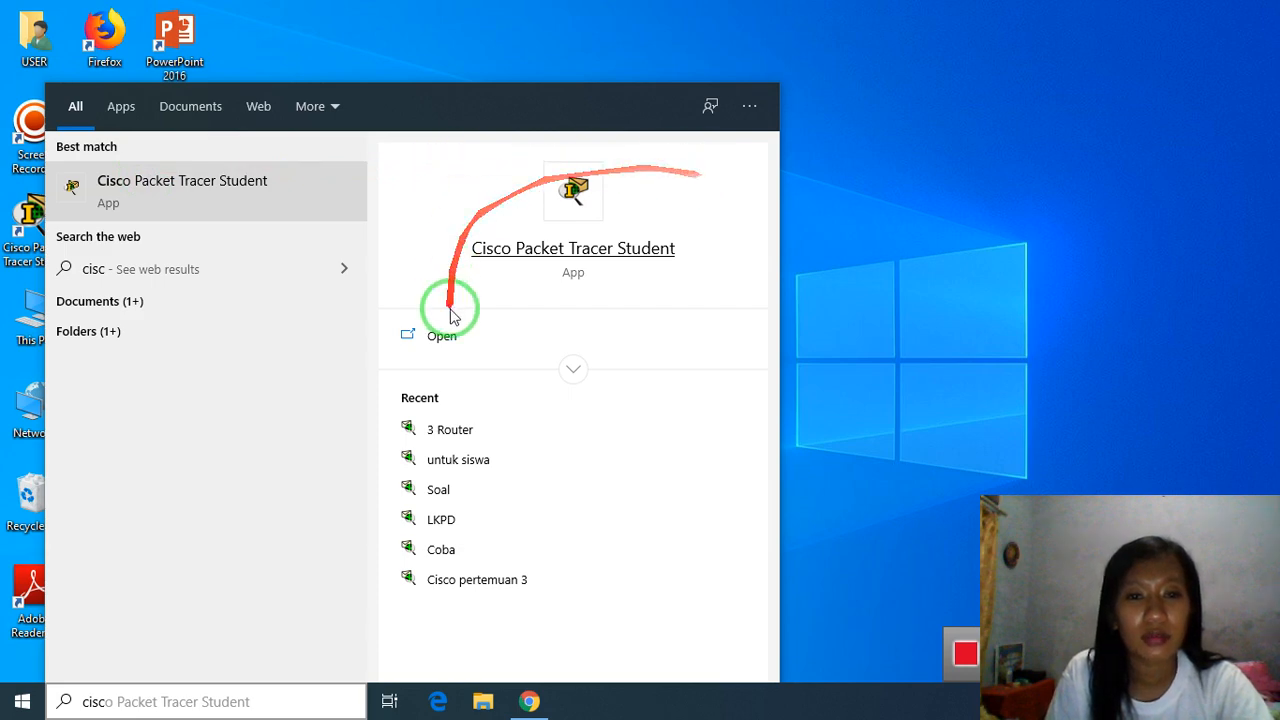
pyautogui.click(116, 196)
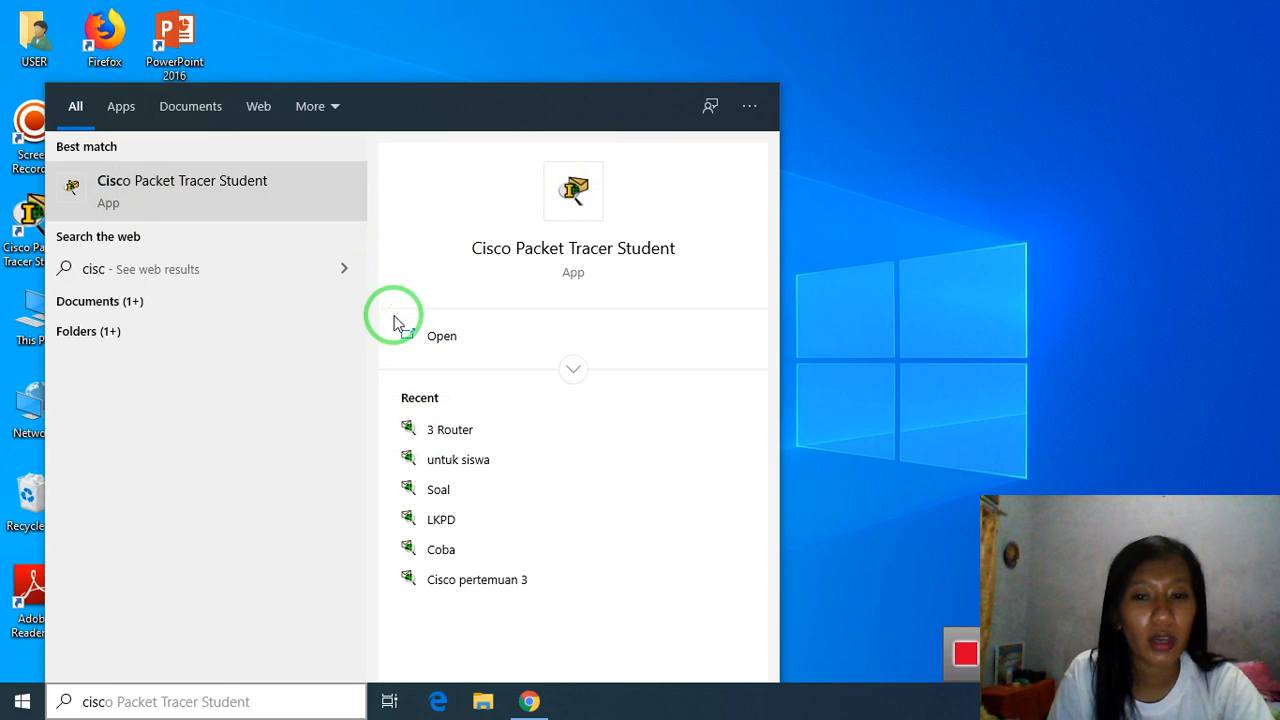
pyautogui.click(571, 242)
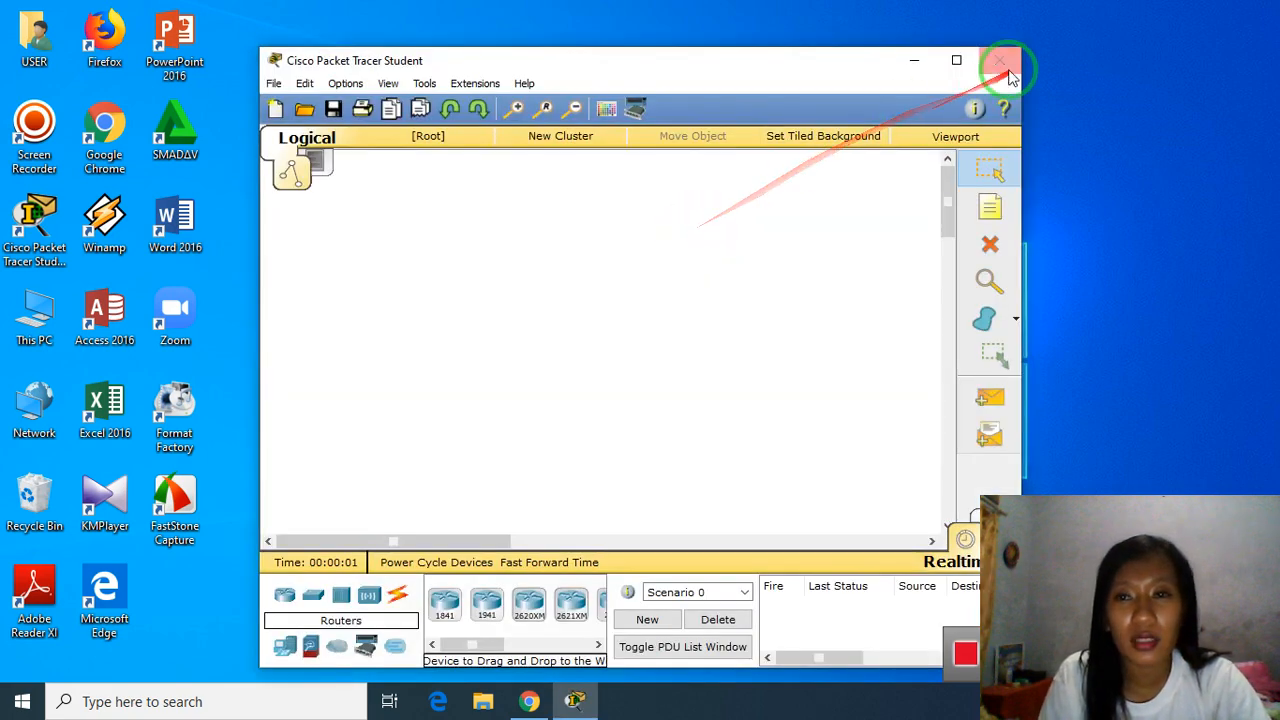
pyautogui.click(958, 62)
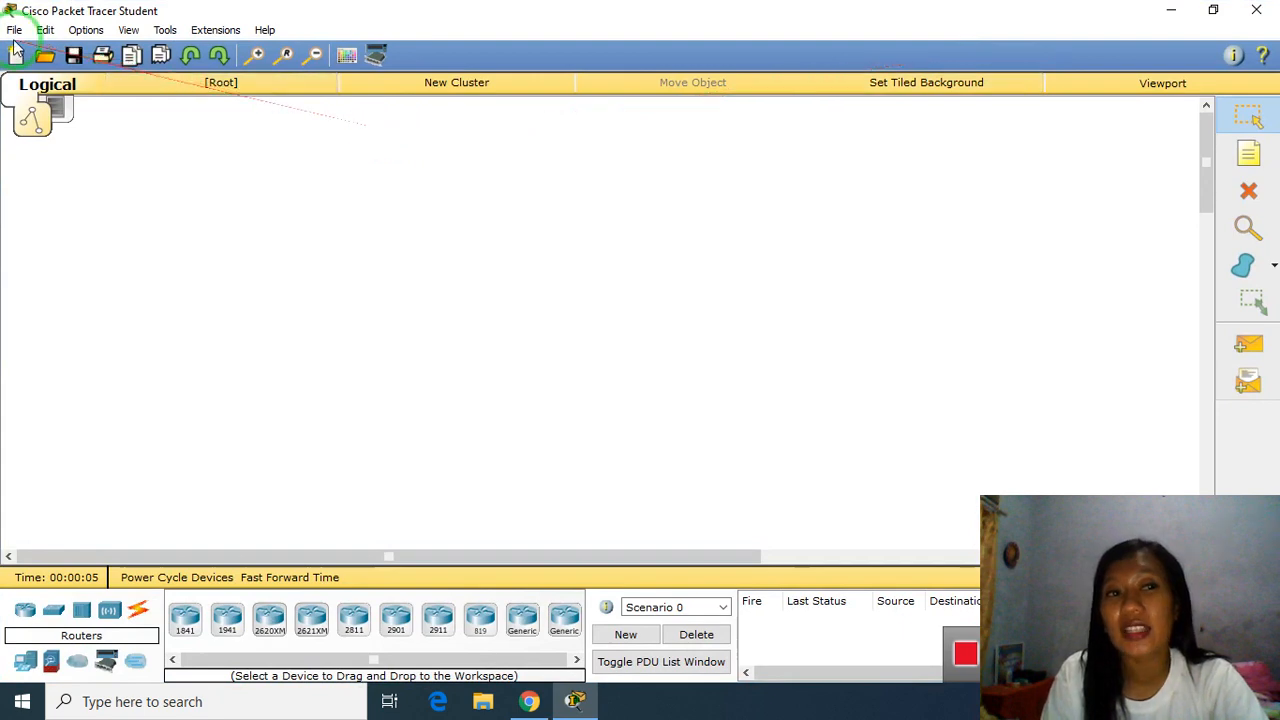
pyautogui.click(88, 22)
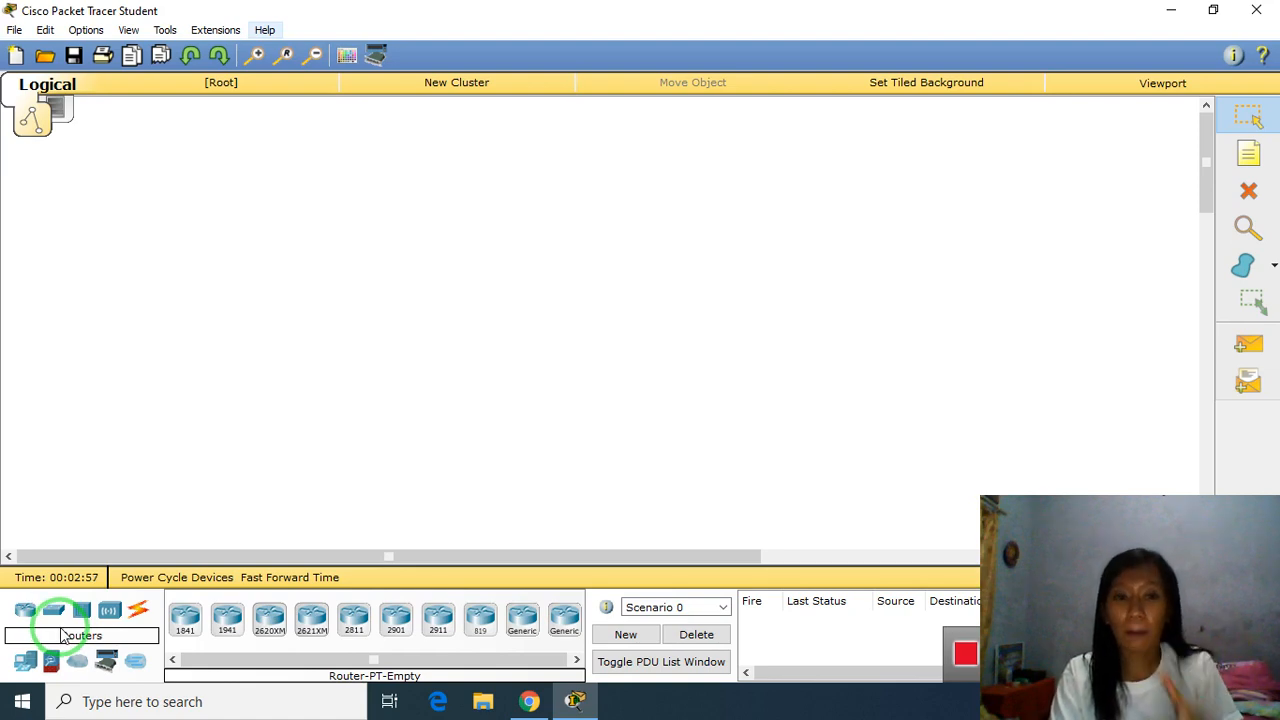
# Step: Place three generic PCs (PC-PT) side by side in the logical workspace
pyautogui.click(26, 664)
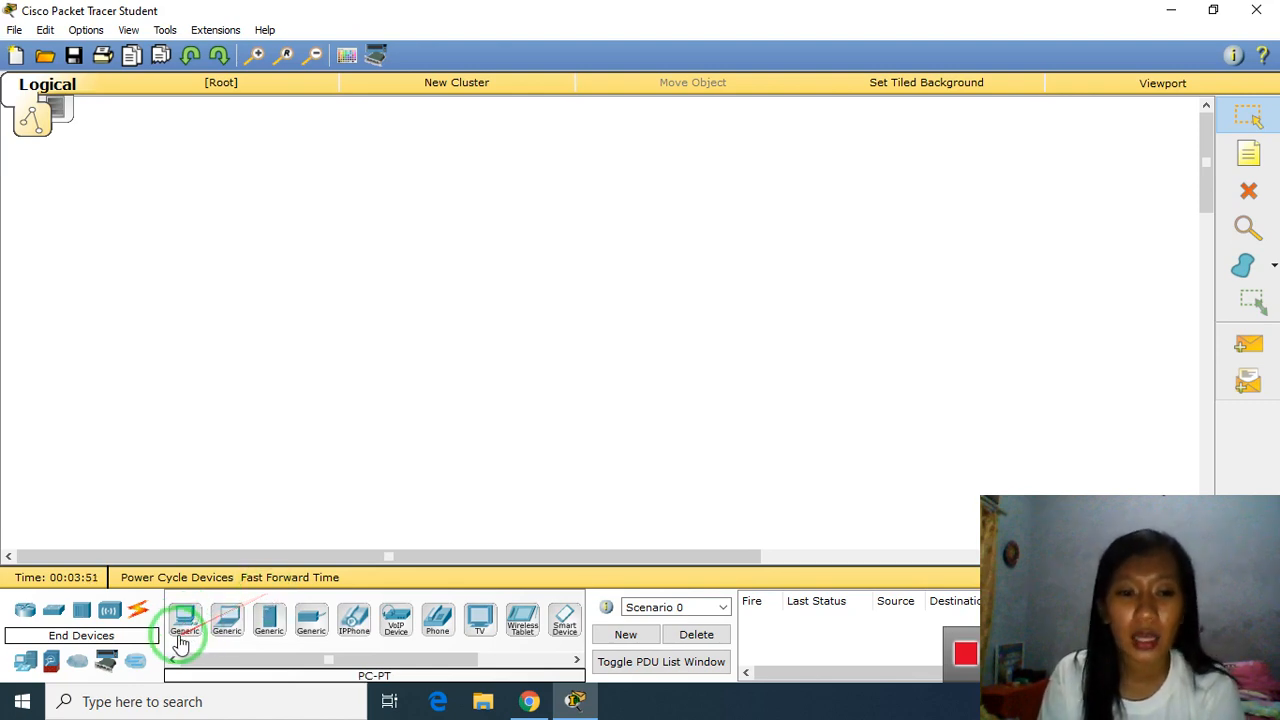
pyautogui.click(19, 668)
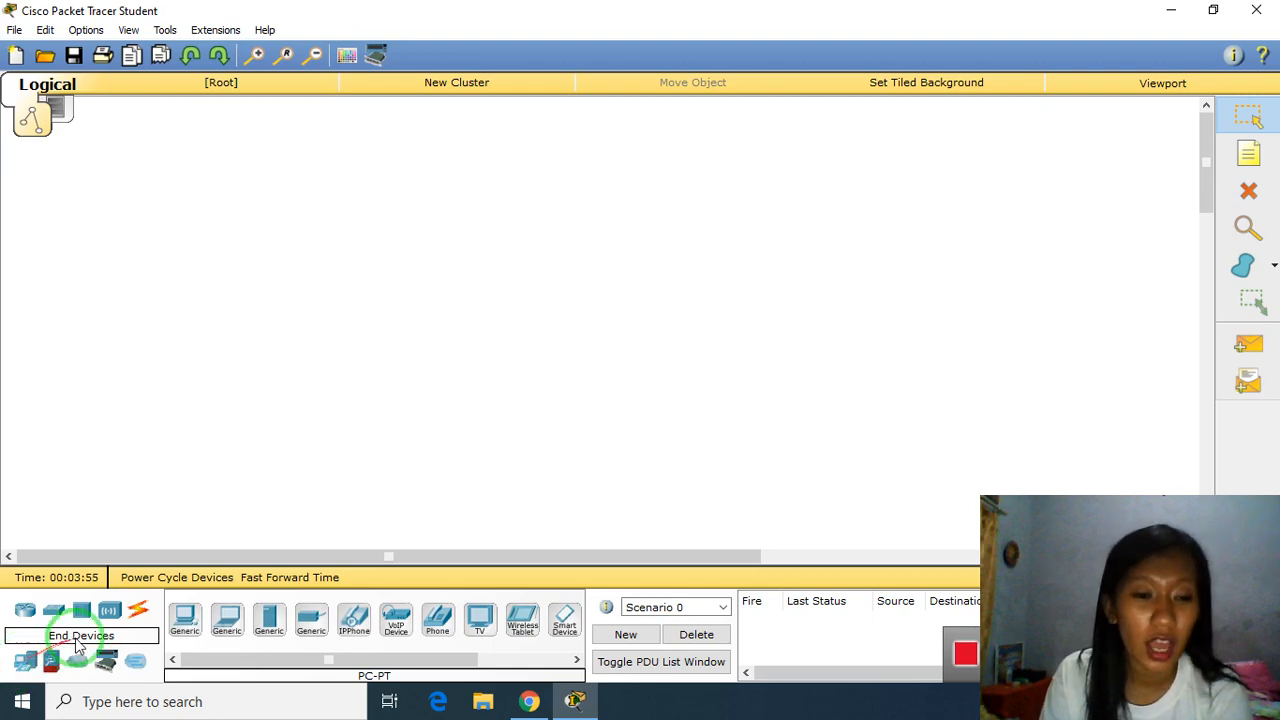
pyautogui.click(188, 620)
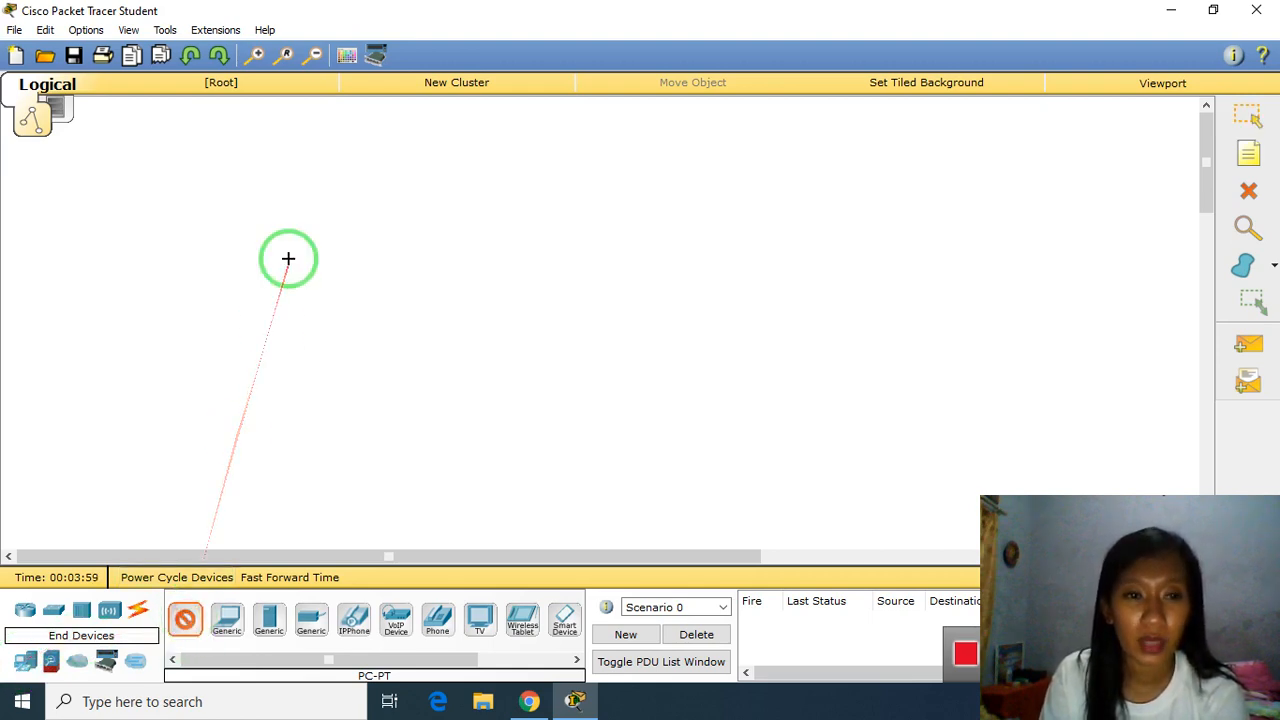
pyautogui.click(275, 204)
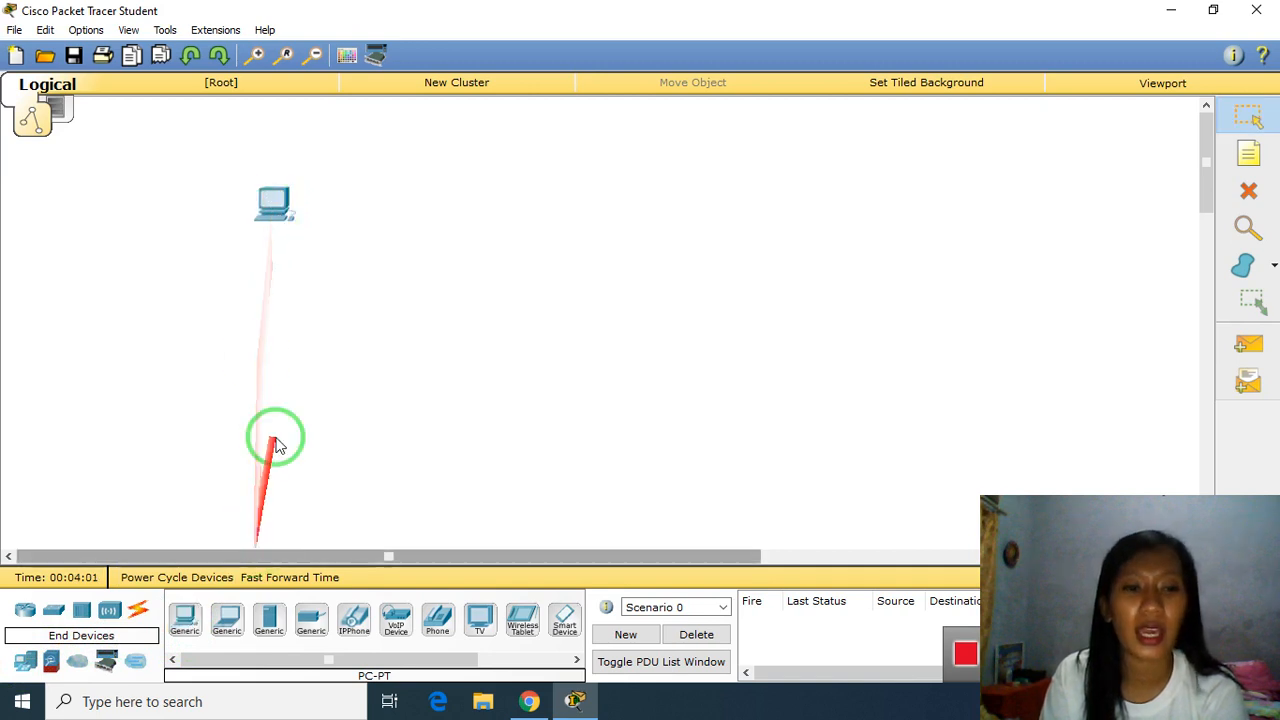
pyautogui.moveTo(273, 212); pyautogui.dragTo(264, 258)
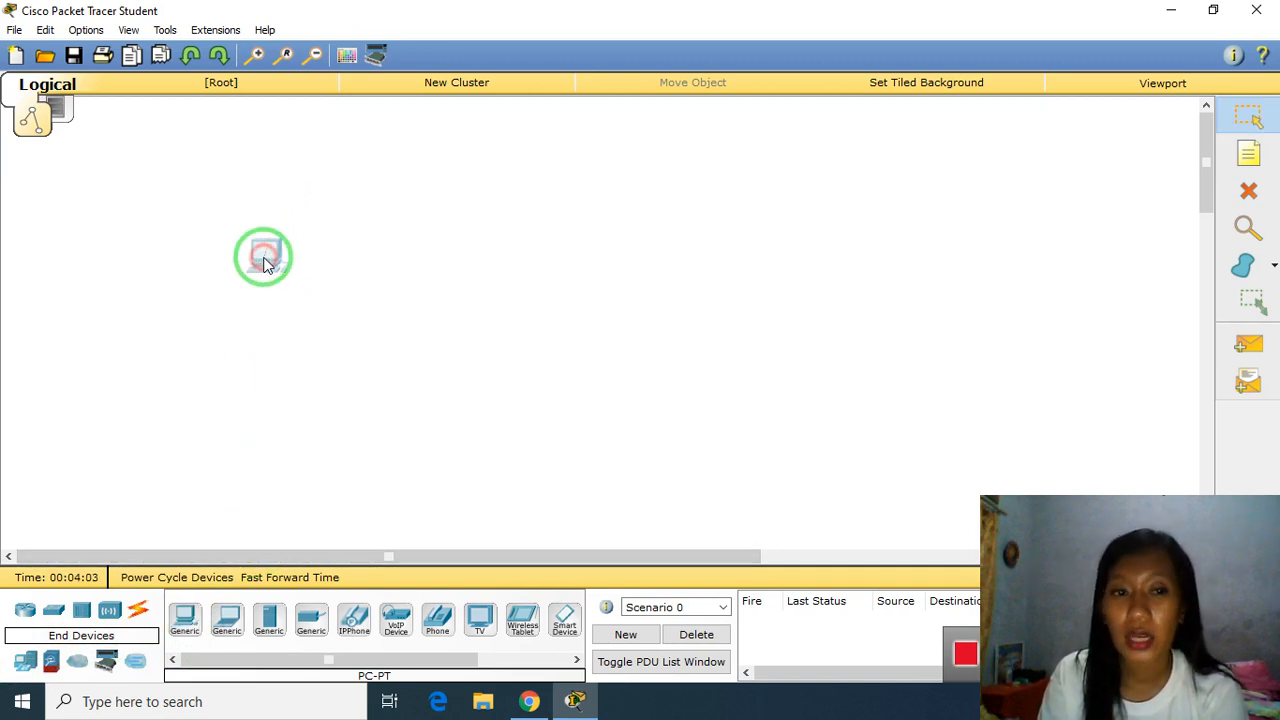
pyautogui.click(188, 622)
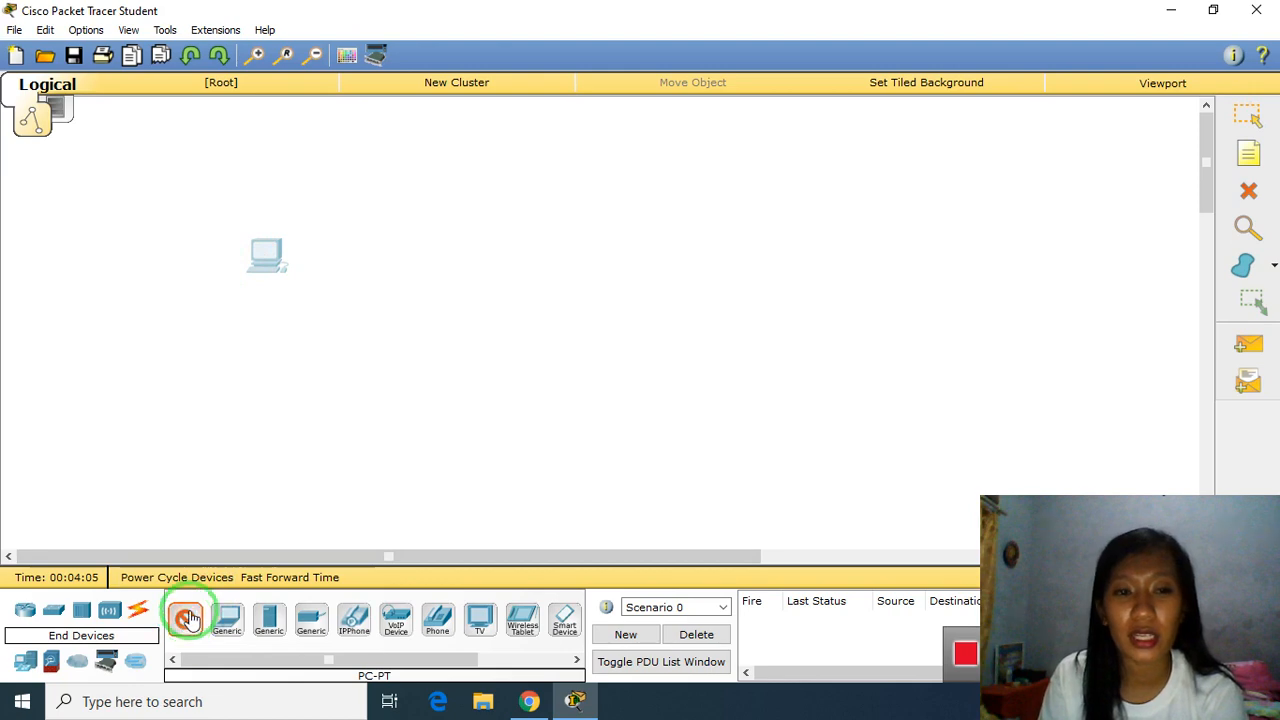
pyautogui.click(434, 248)
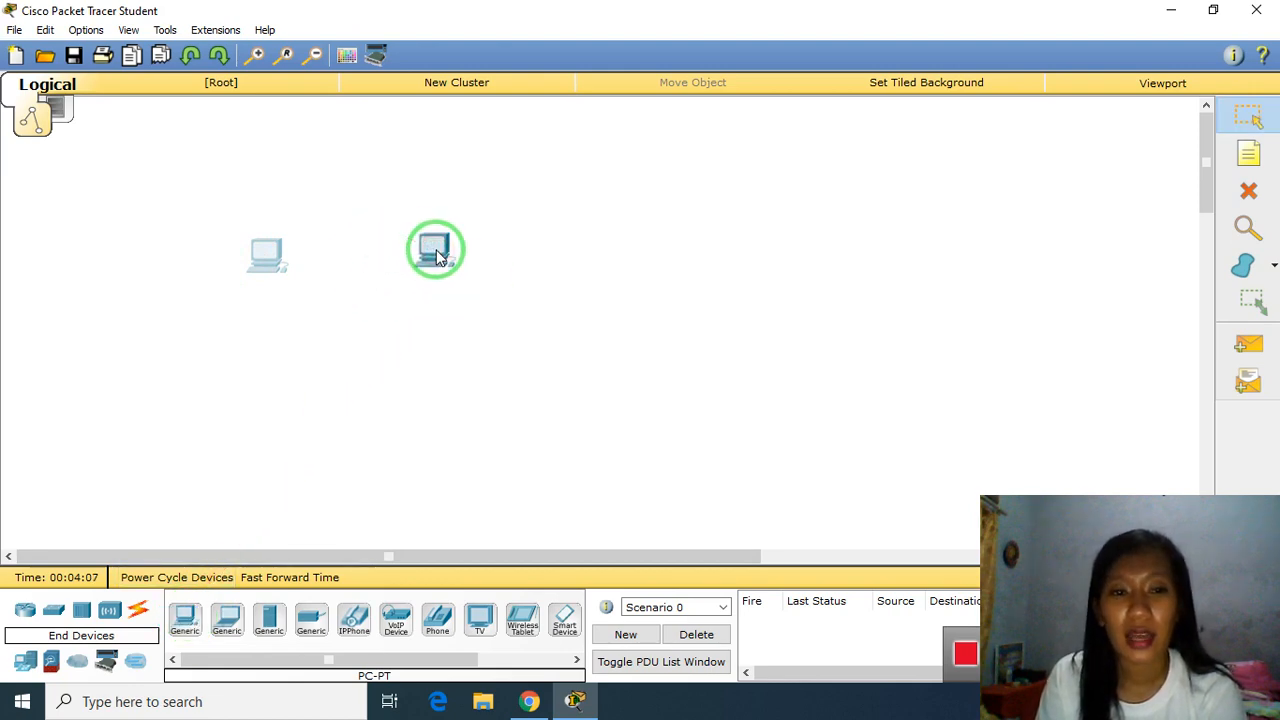
pyautogui.click(184, 619)
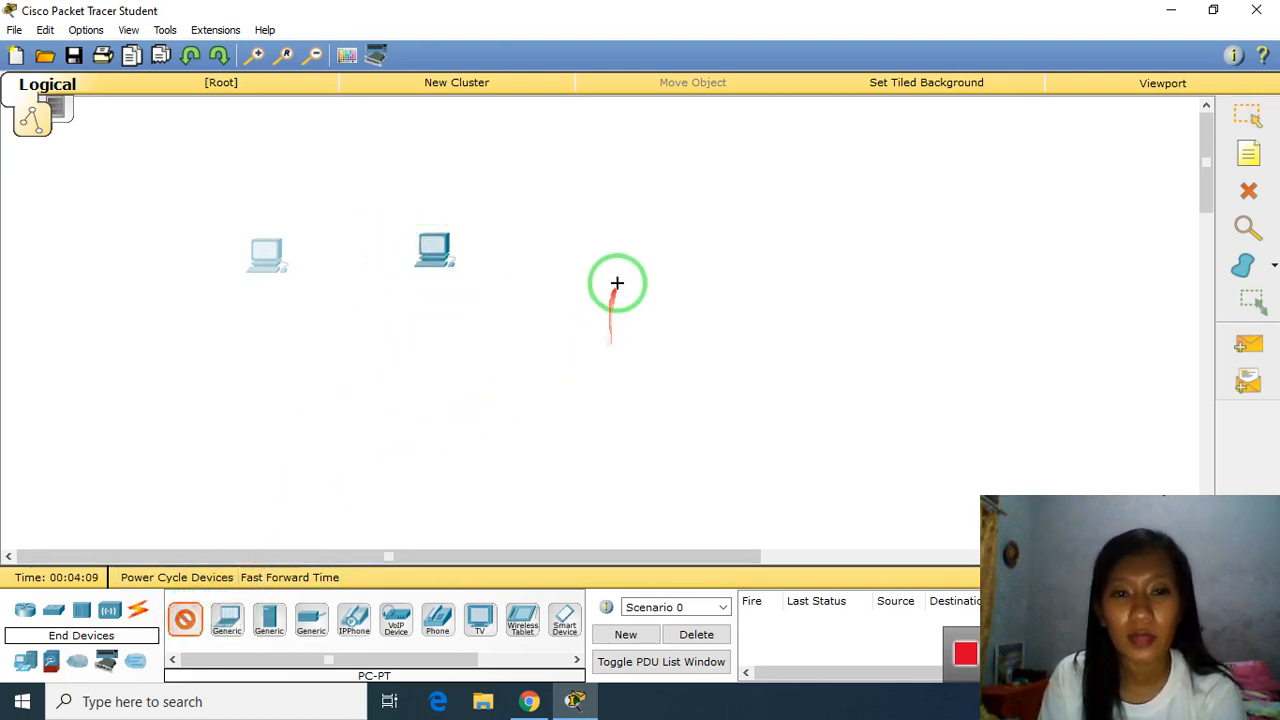
pyautogui.click(609, 240)
# Step: Arrange the three PCs in a level, evenly spaced row in the lower part of the workspace
pyautogui.click(425, 253)
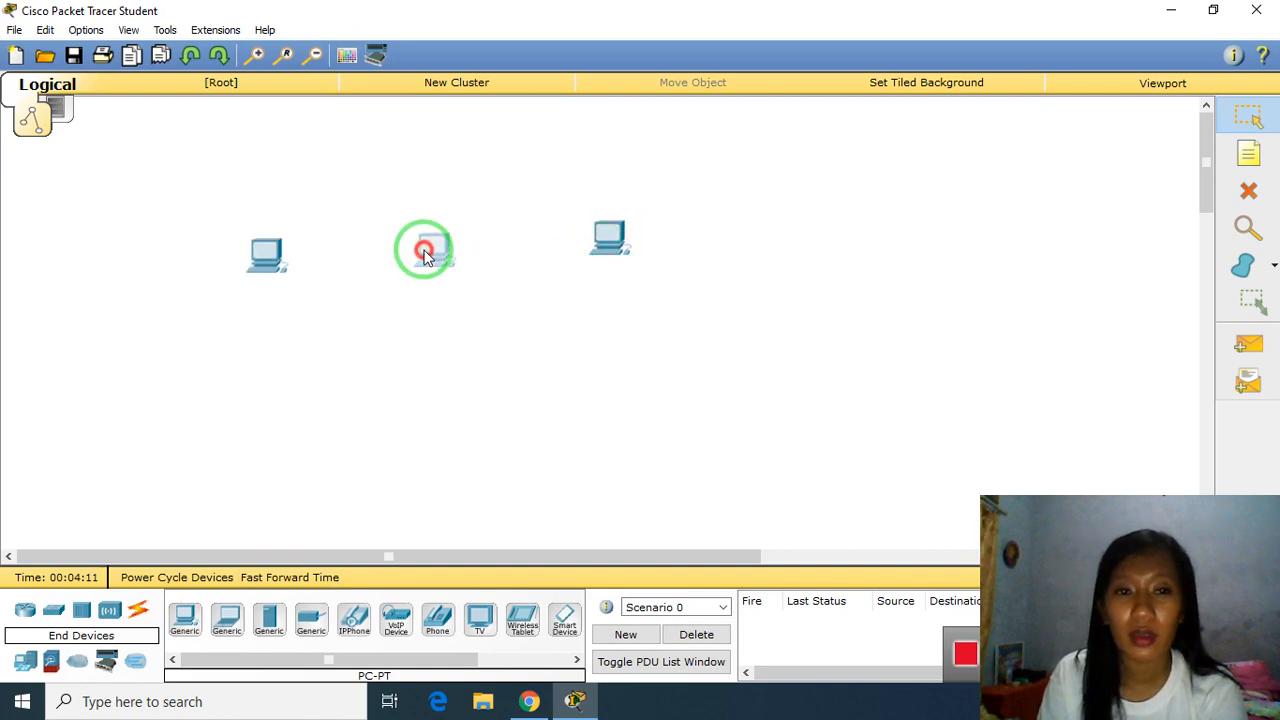
pyautogui.moveTo(425, 253); pyautogui.dragTo(406, 262)
pyautogui.moveTo(609, 238); pyautogui.dragTo(574, 263)
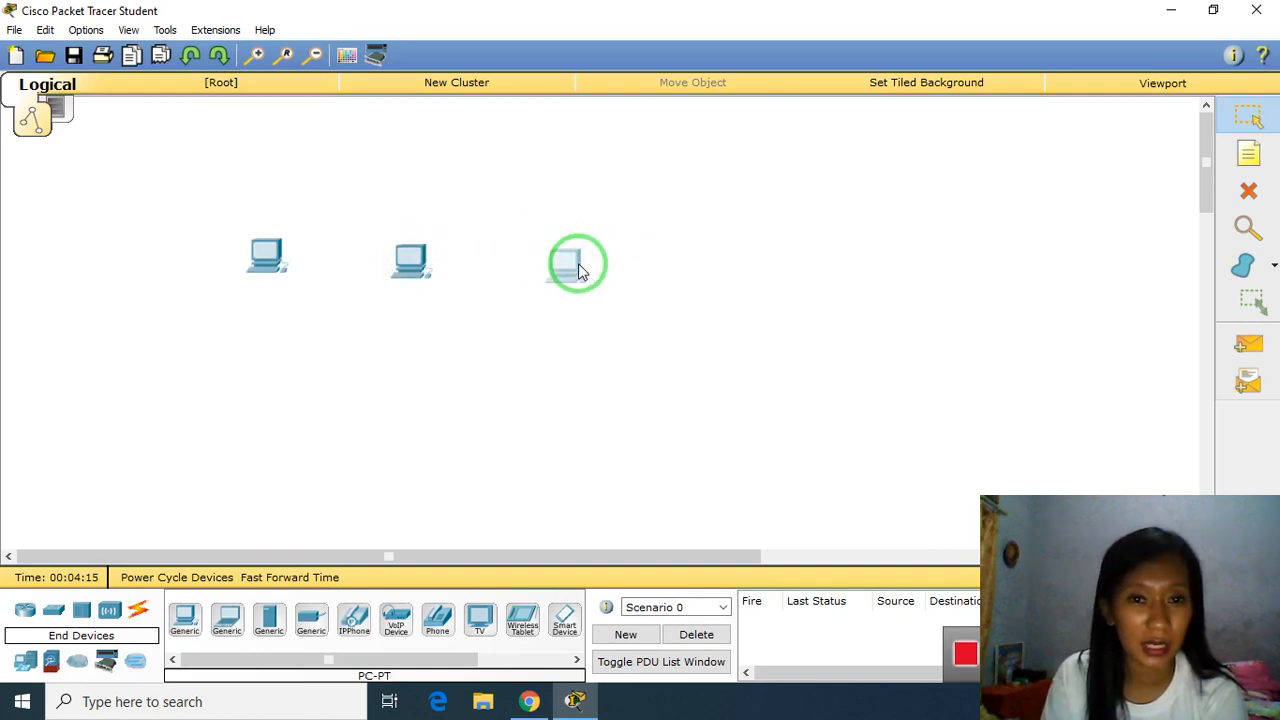
pyautogui.click(574, 263)
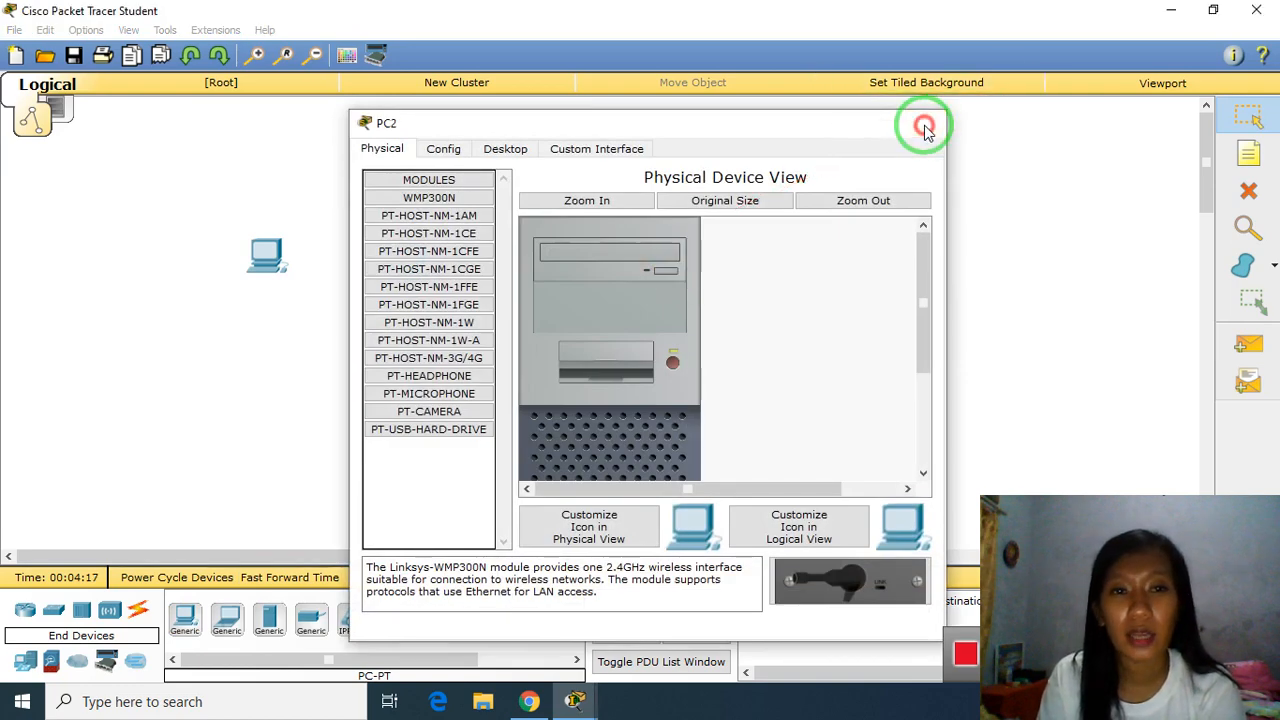
pyautogui.click(925, 126)
pyautogui.moveTo(266, 267); pyautogui.dragTo(252, 440)
pyautogui.moveTo(403, 277); pyautogui.dragTo(363, 450)
pyautogui.moveTo(563, 266); pyautogui.dragTo(478, 445)
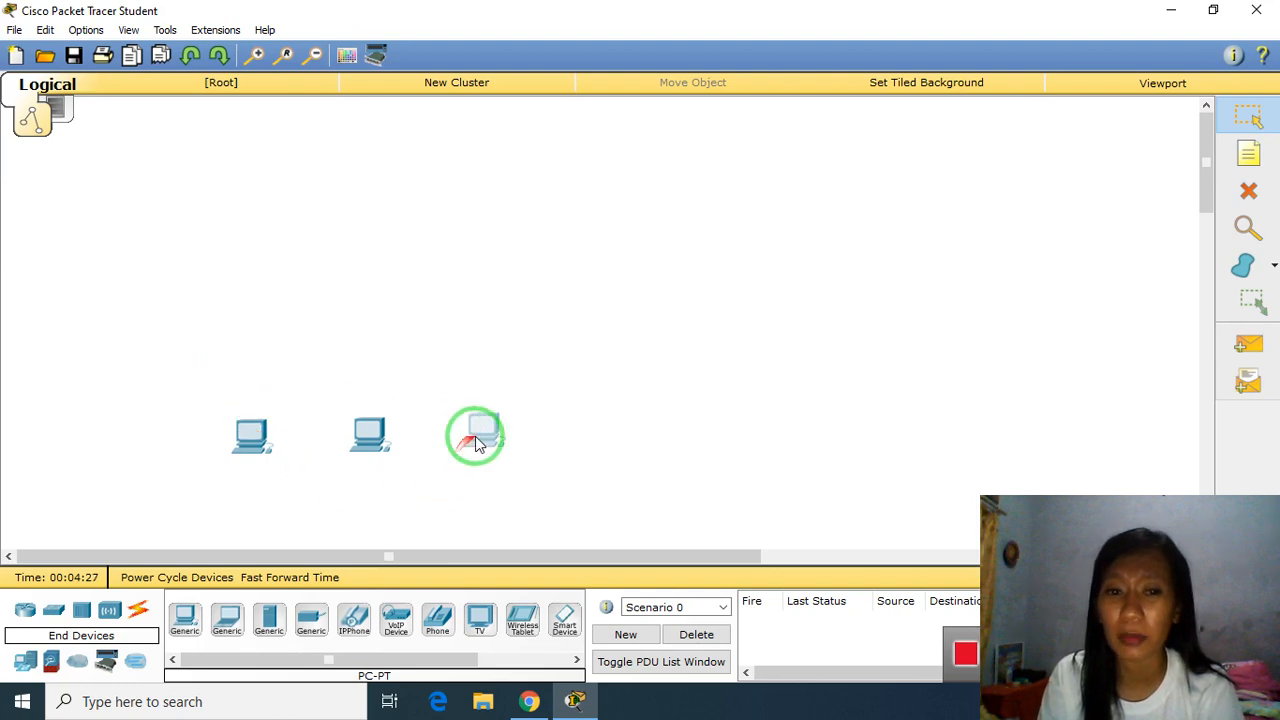
pyautogui.click(472, 450)
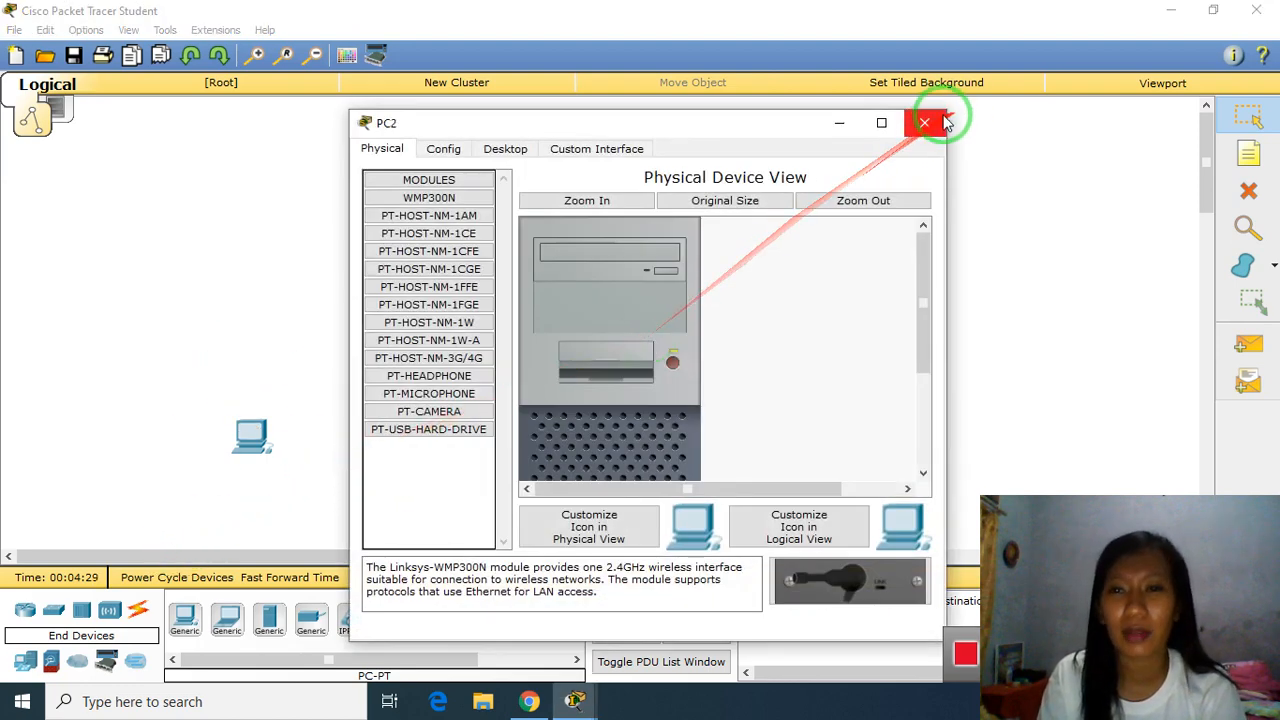
pyautogui.click(946, 122)
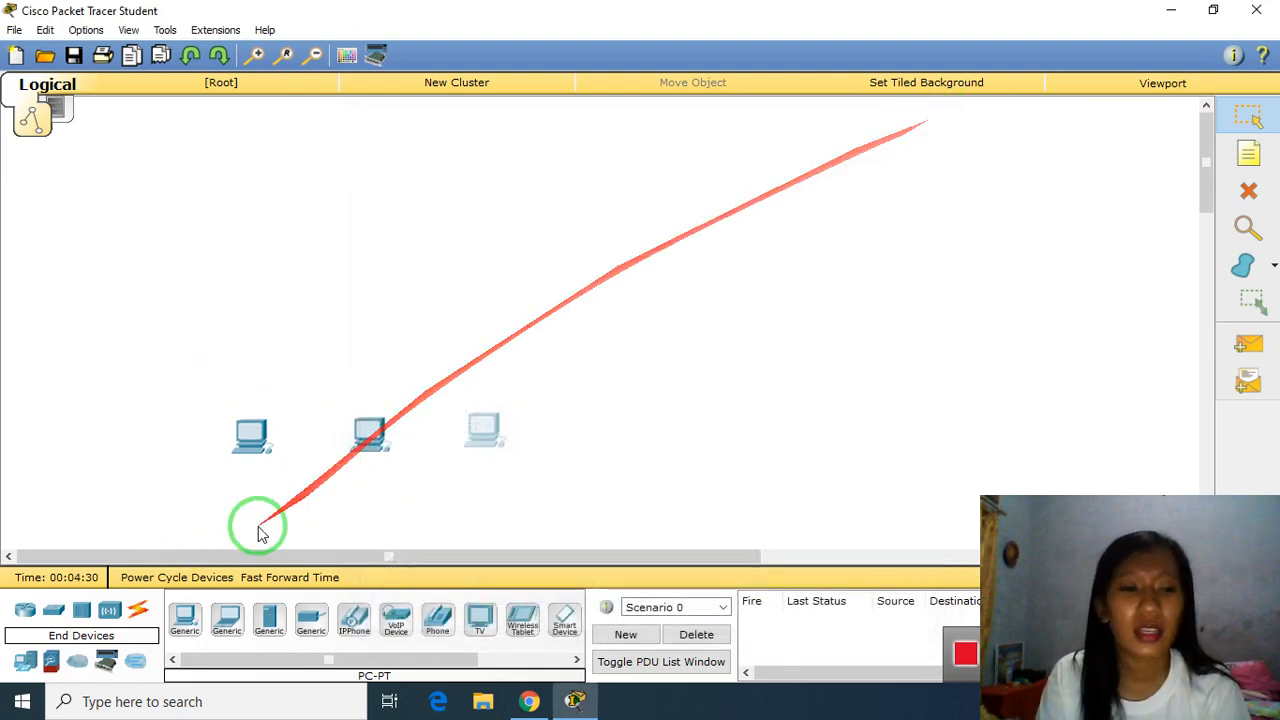
# Step: Add a generic switch (Switch-PT) and position it centrally above the middle PC
pyautogui.click(53, 612)
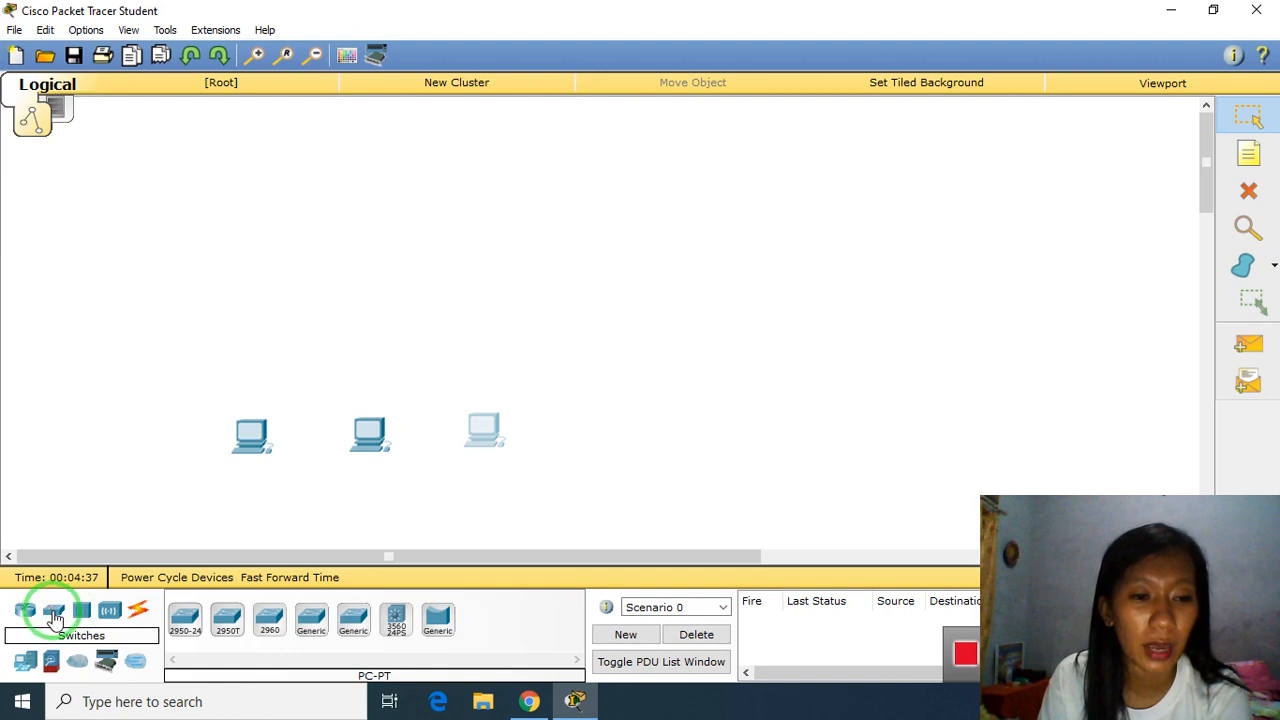
pyautogui.click(207, 634)
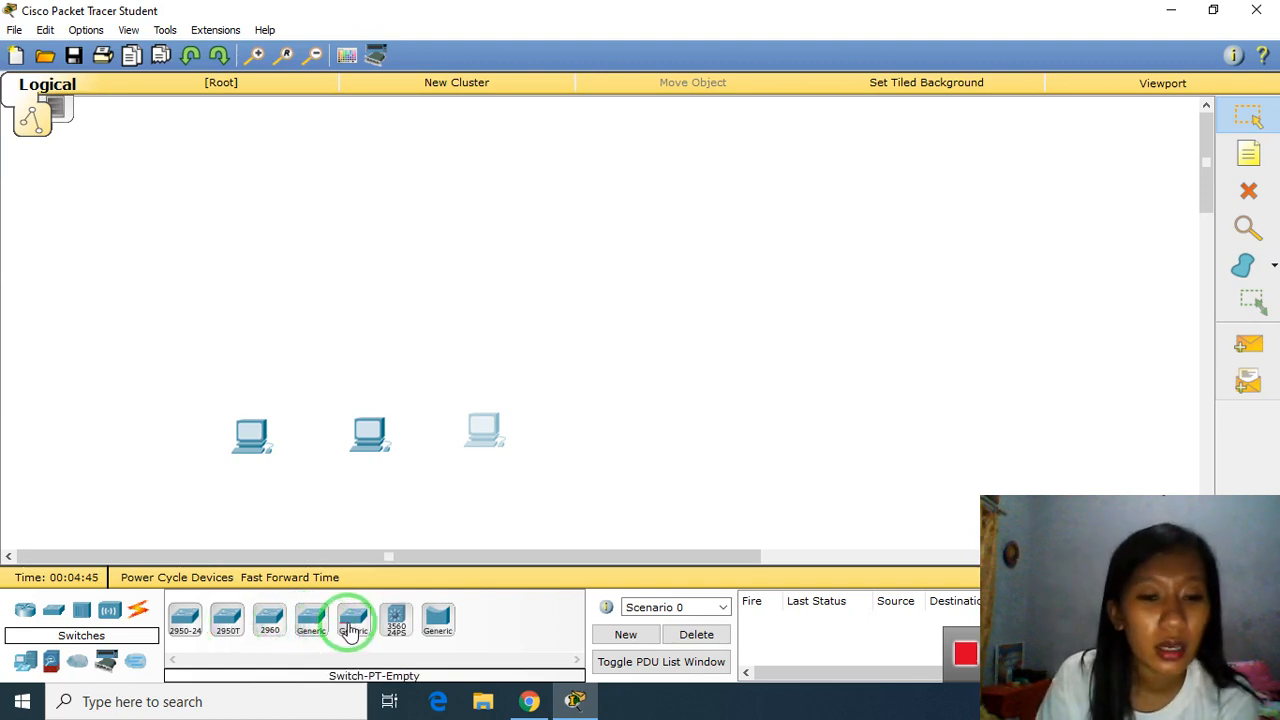
pyautogui.click(313, 625)
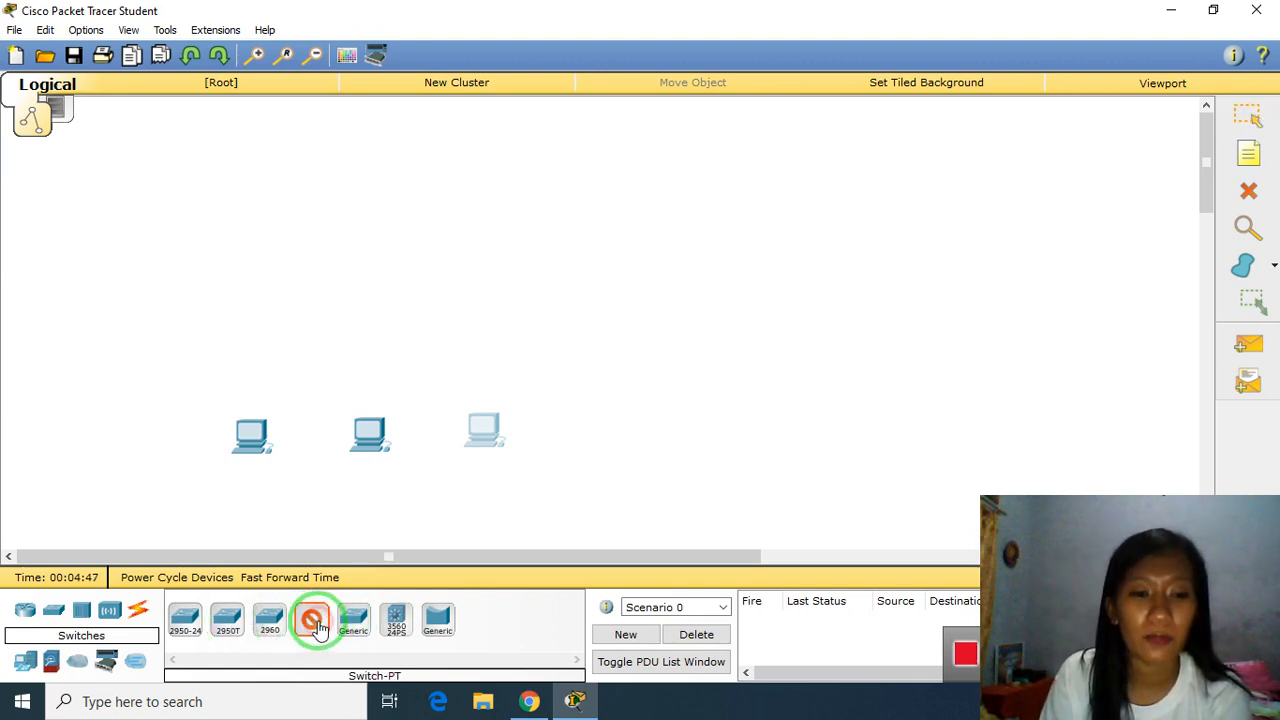
pyautogui.click(386, 280)
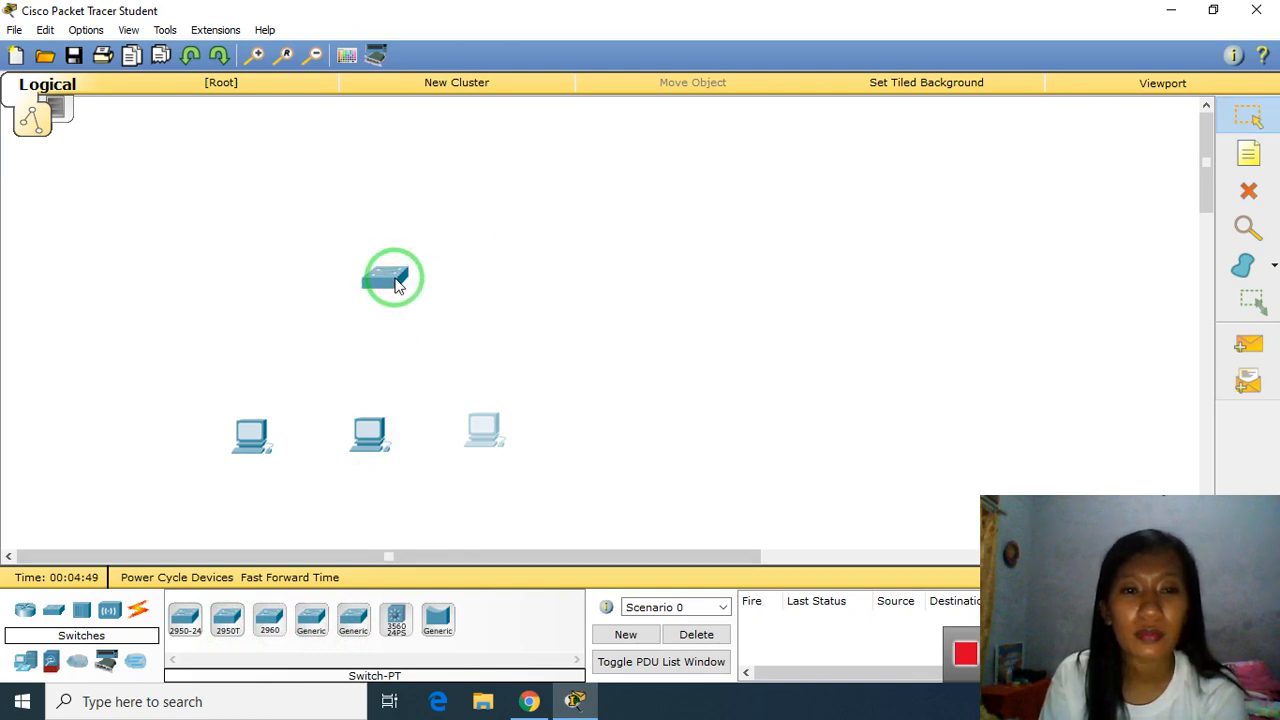
pyautogui.moveTo(390, 282); pyautogui.dragTo(385, 308)
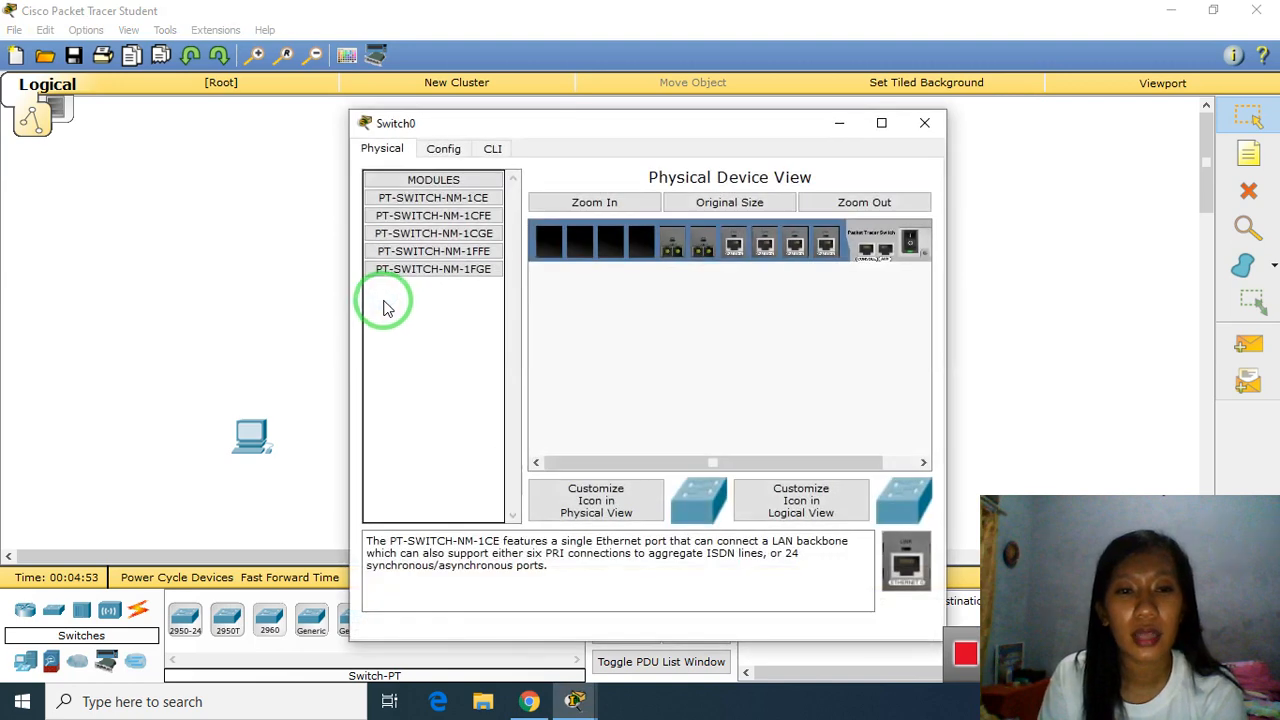
# Step: Review the switch's global configuration settings and interface list, and close its device window
pyautogui.click(443, 152)
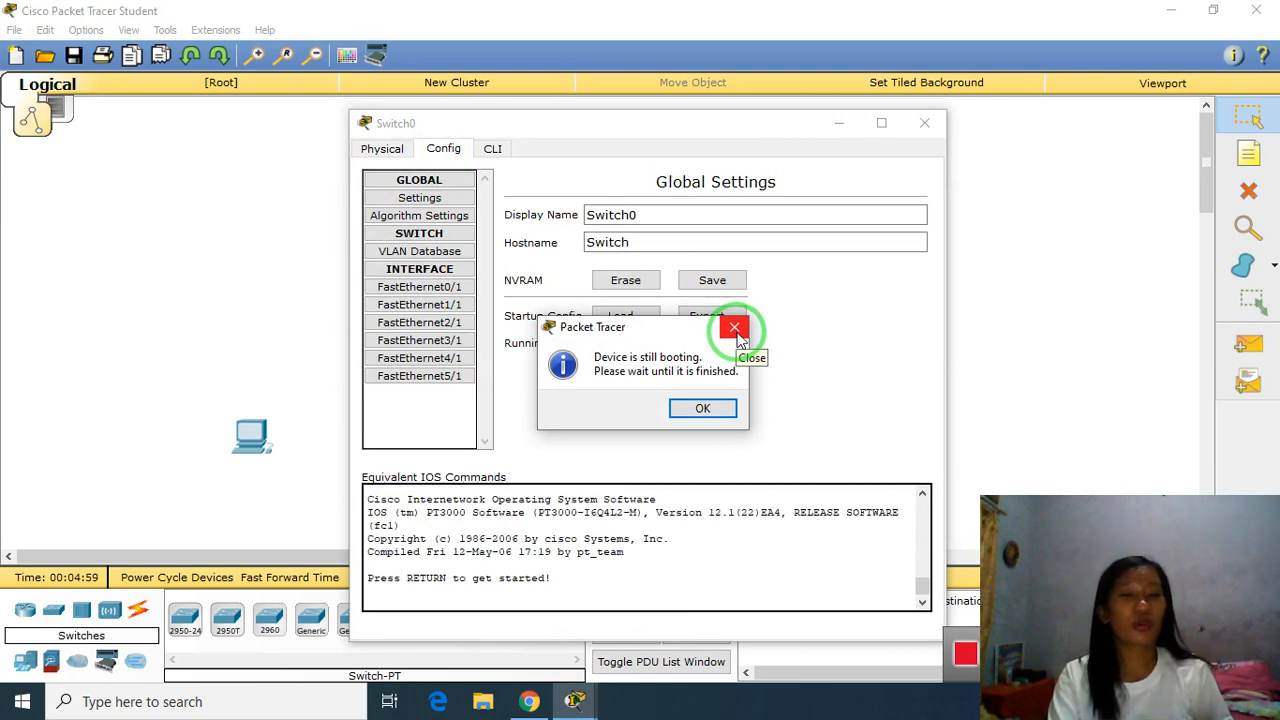
pyautogui.click(716, 412)
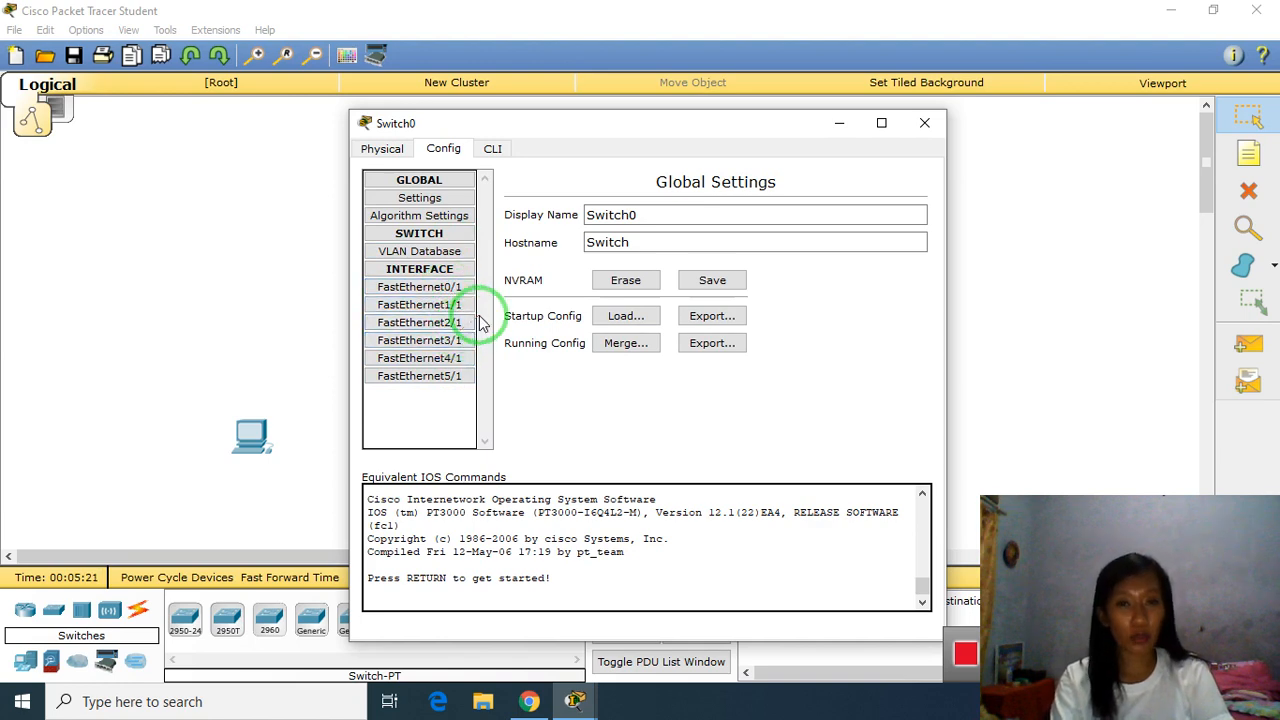
pyautogui.click(924, 122)
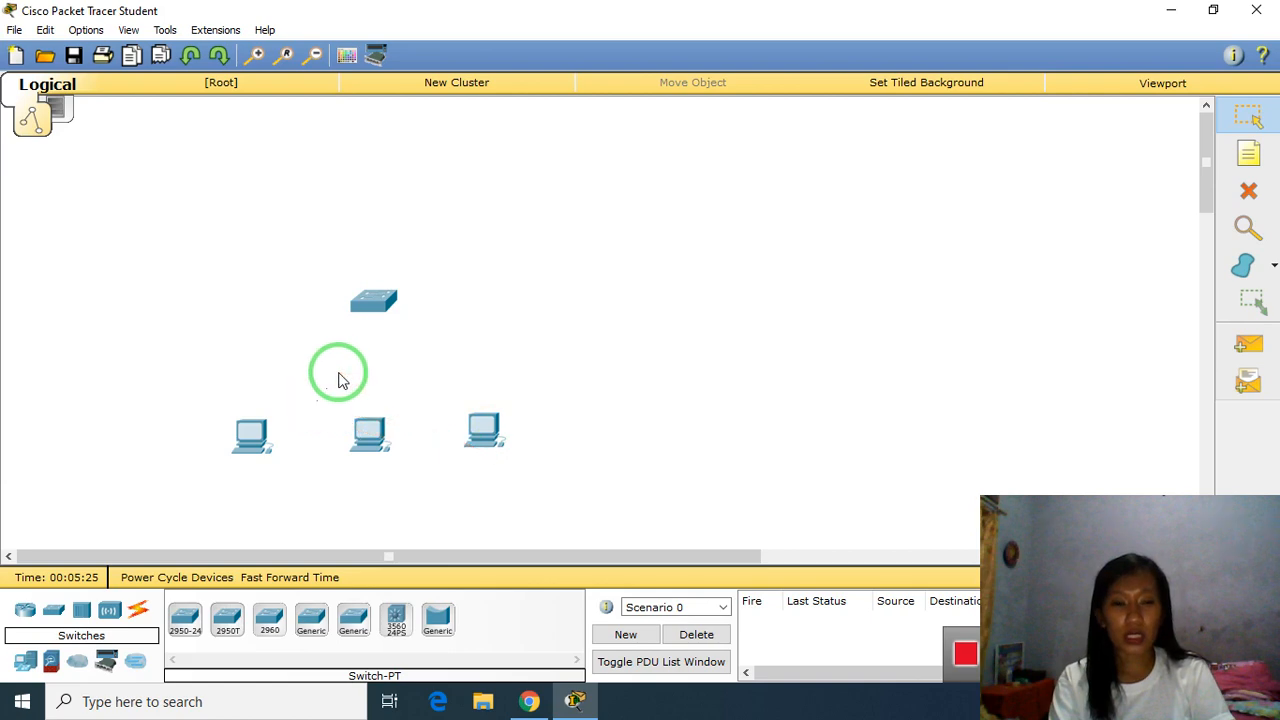
# Step: Connect the switch's FastEthernet0/1 port to the leftmost PC's FastEthernet0 port with a copper straight-through cable
pyautogui.moveTo(370, 305)
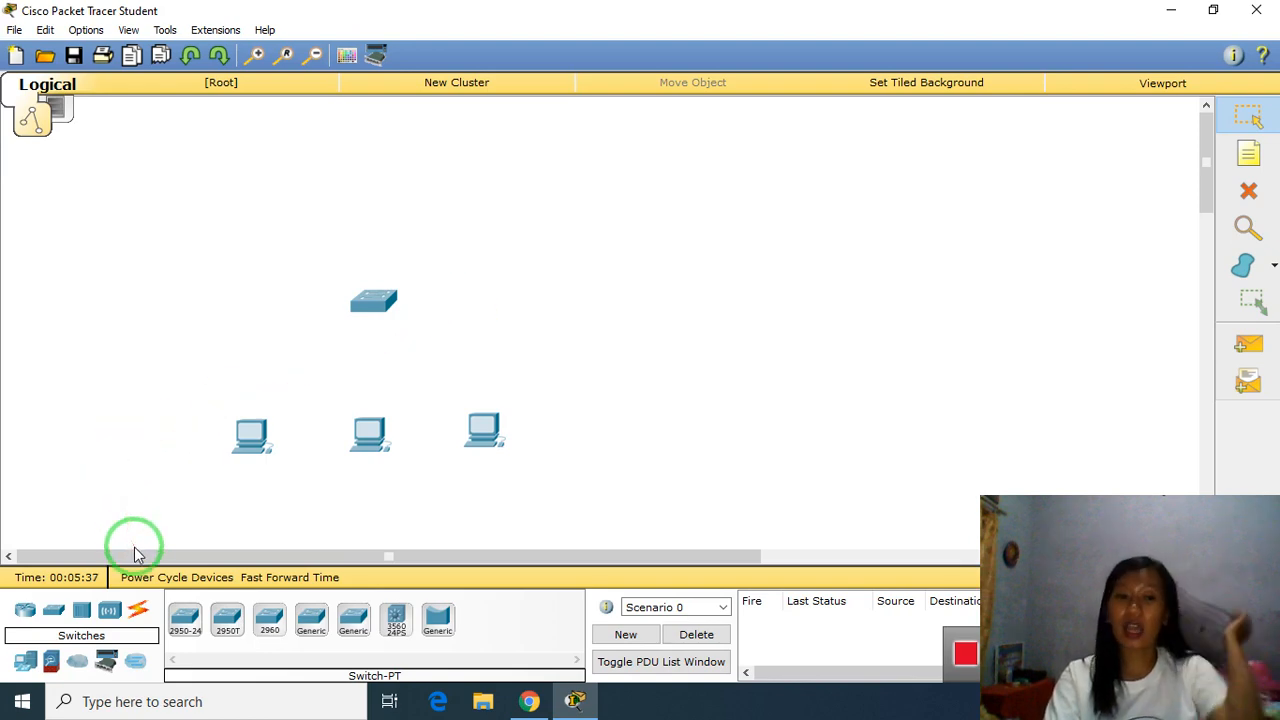
pyautogui.click(140, 618)
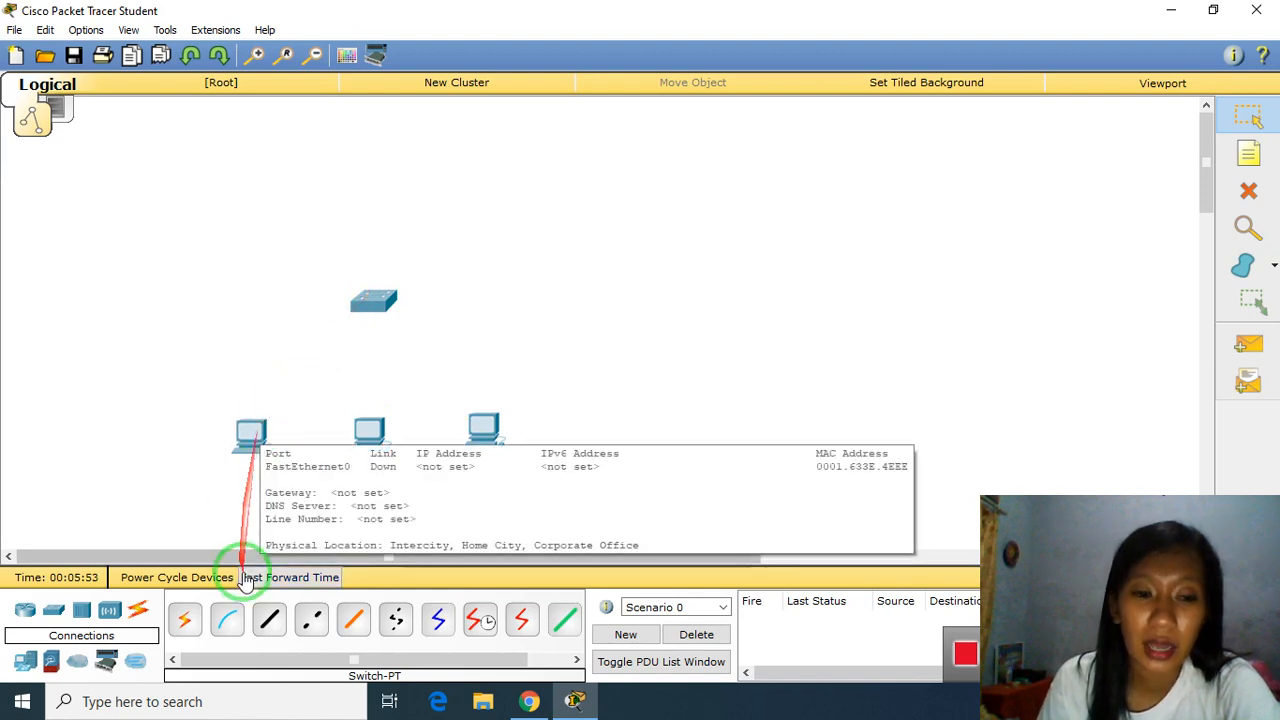
pyautogui.click(266, 622)
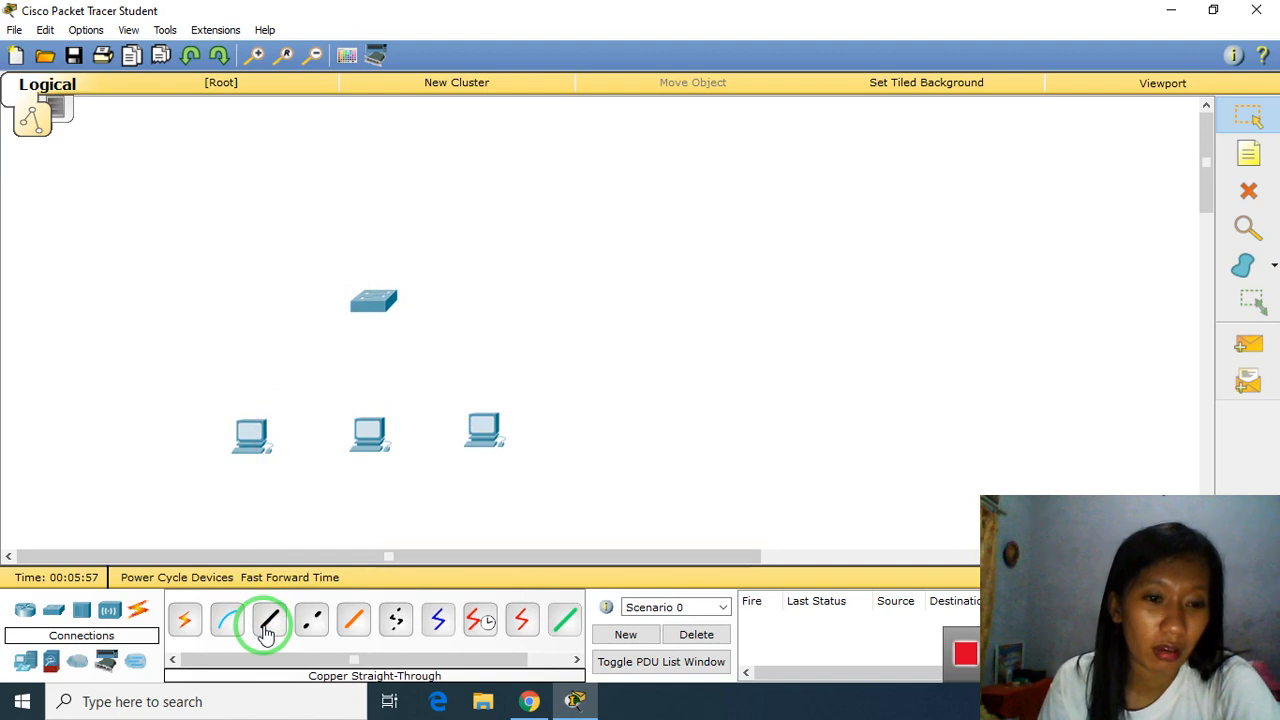
pyautogui.click(370, 303)
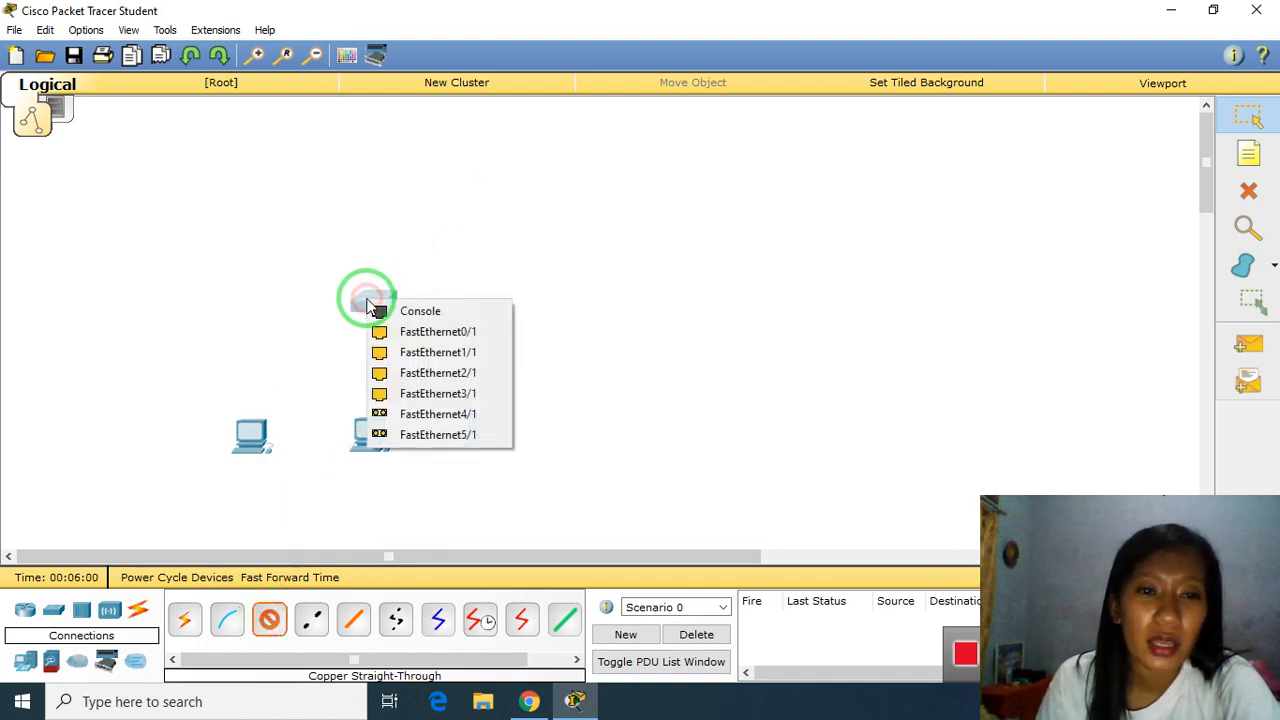
pyautogui.click(468, 335)
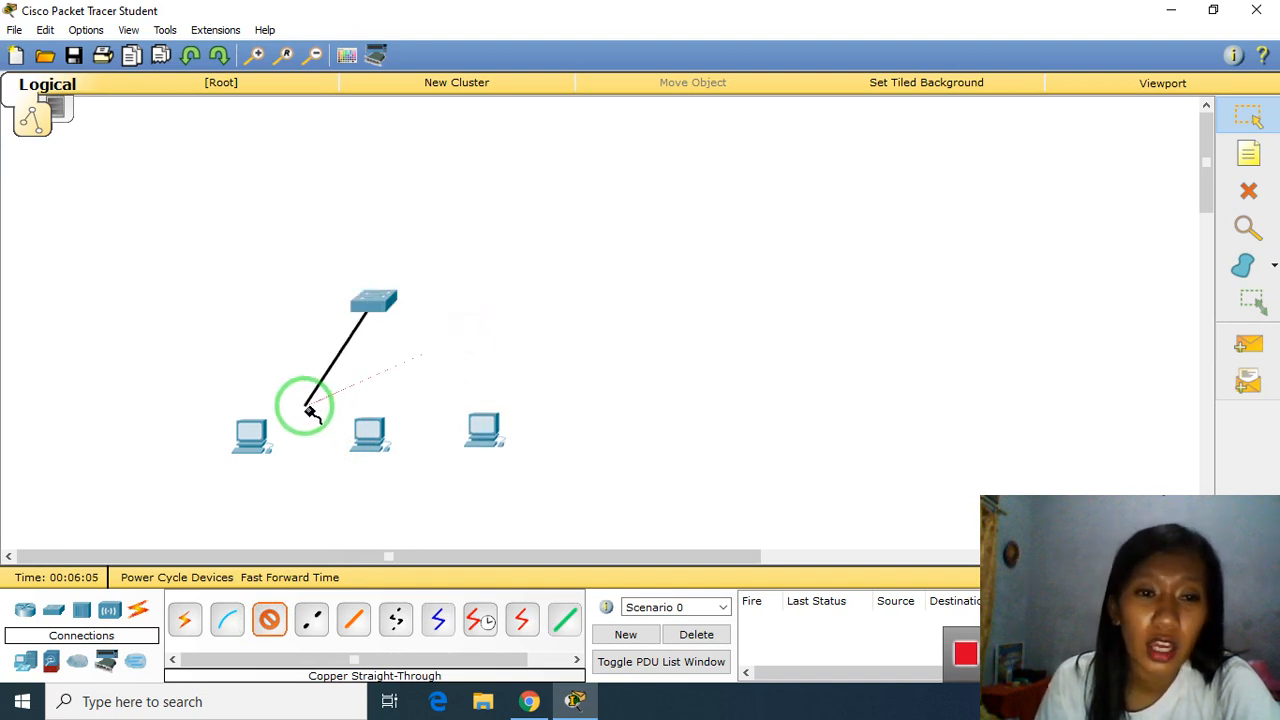
pyautogui.click(256, 440)
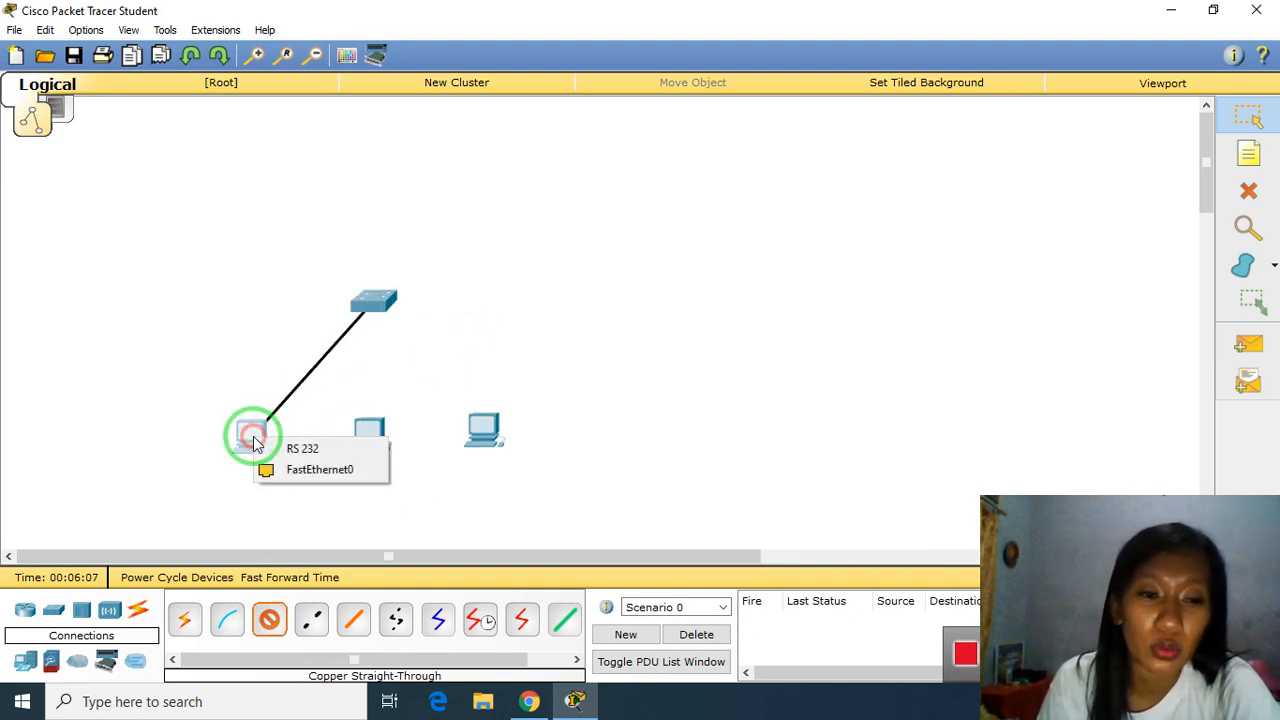
pyautogui.click(309, 476)
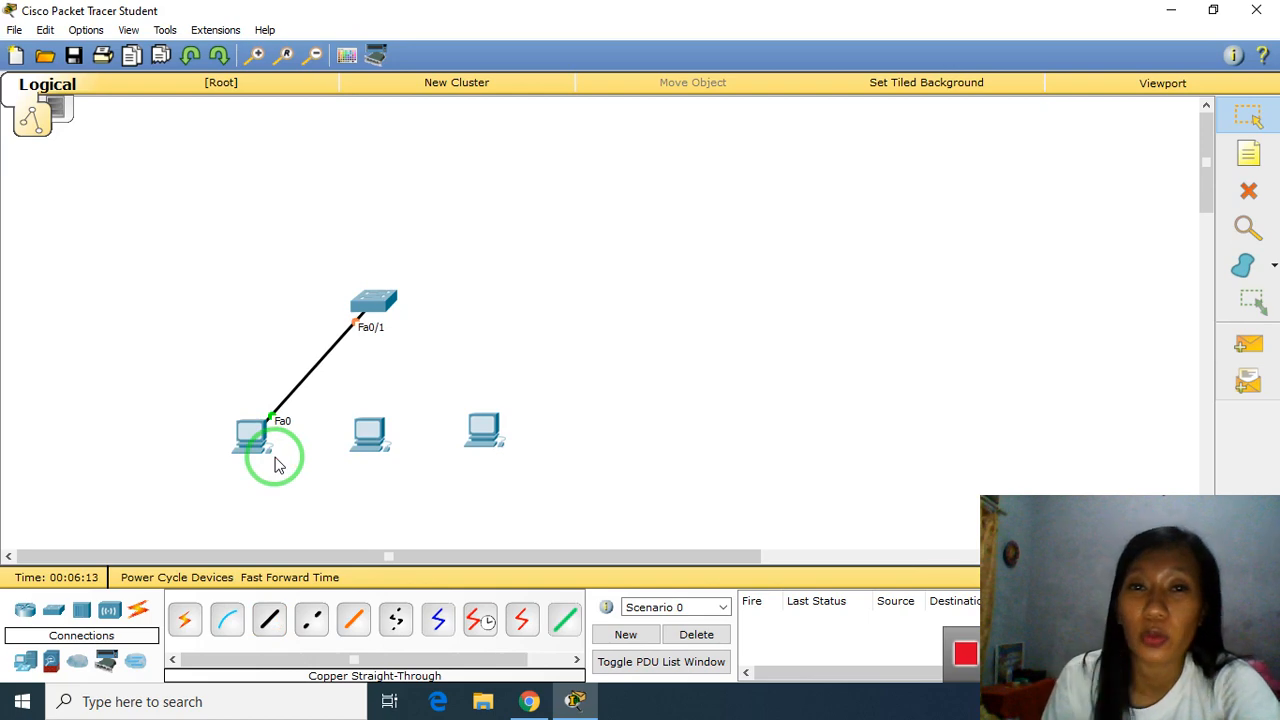
# Step: Connect the switch's FastEthernet1/1 port to the middle PC's FastEthernet0 port with a copper straight-through cable
pyautogui.click(378, 305)
pyautogui.click(257, 549)
pyautogui.click(270, 620)
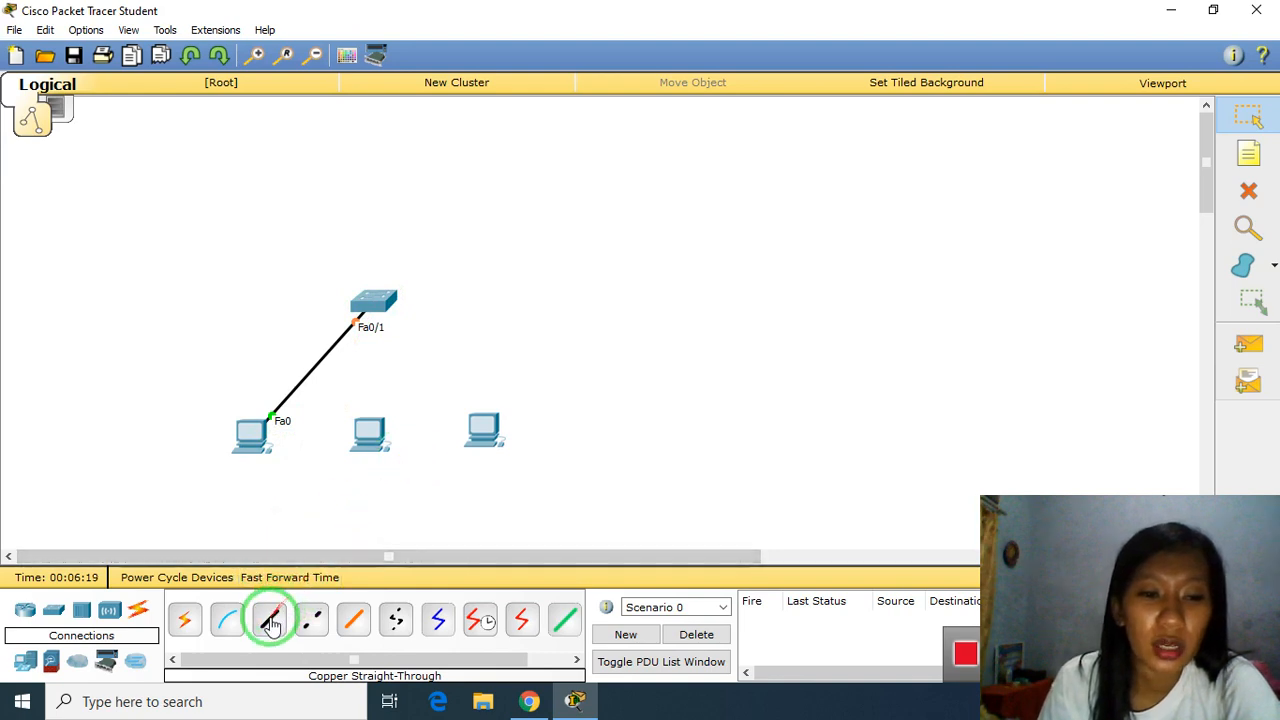
pyautogui.click(380, 303)
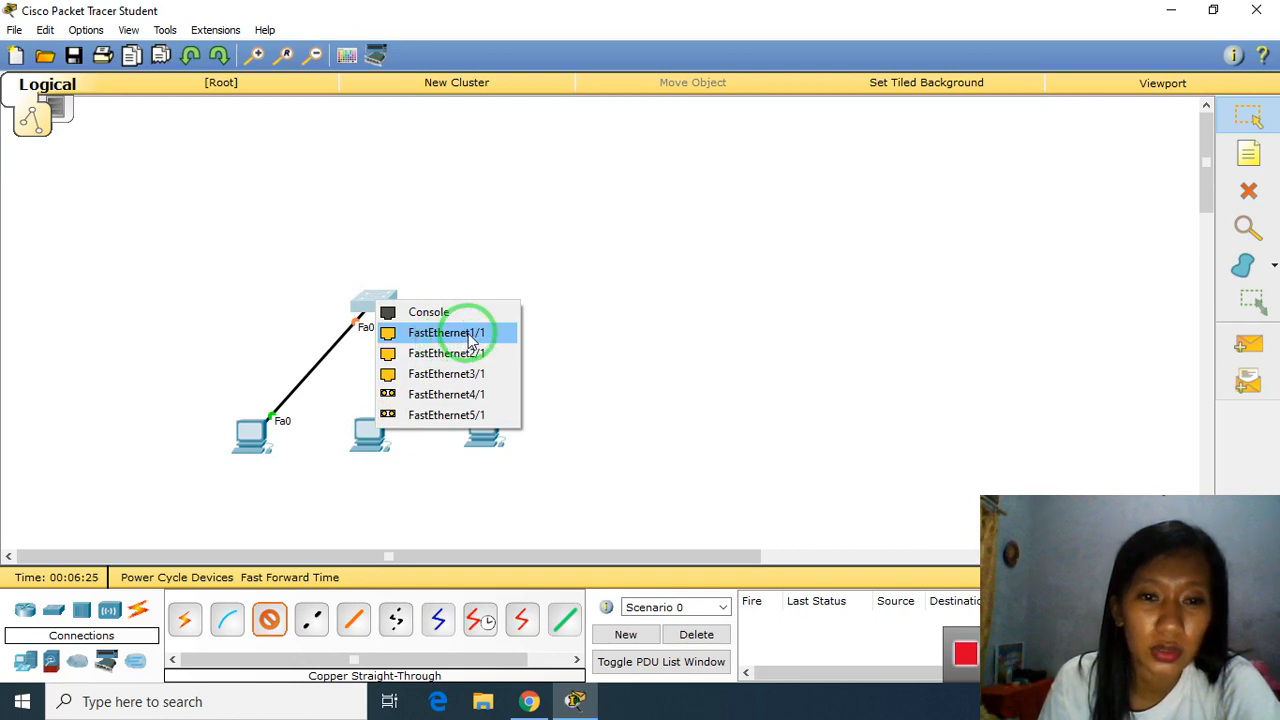
pyautogui.click(471, 336)
pyautogui.click(373, 433)
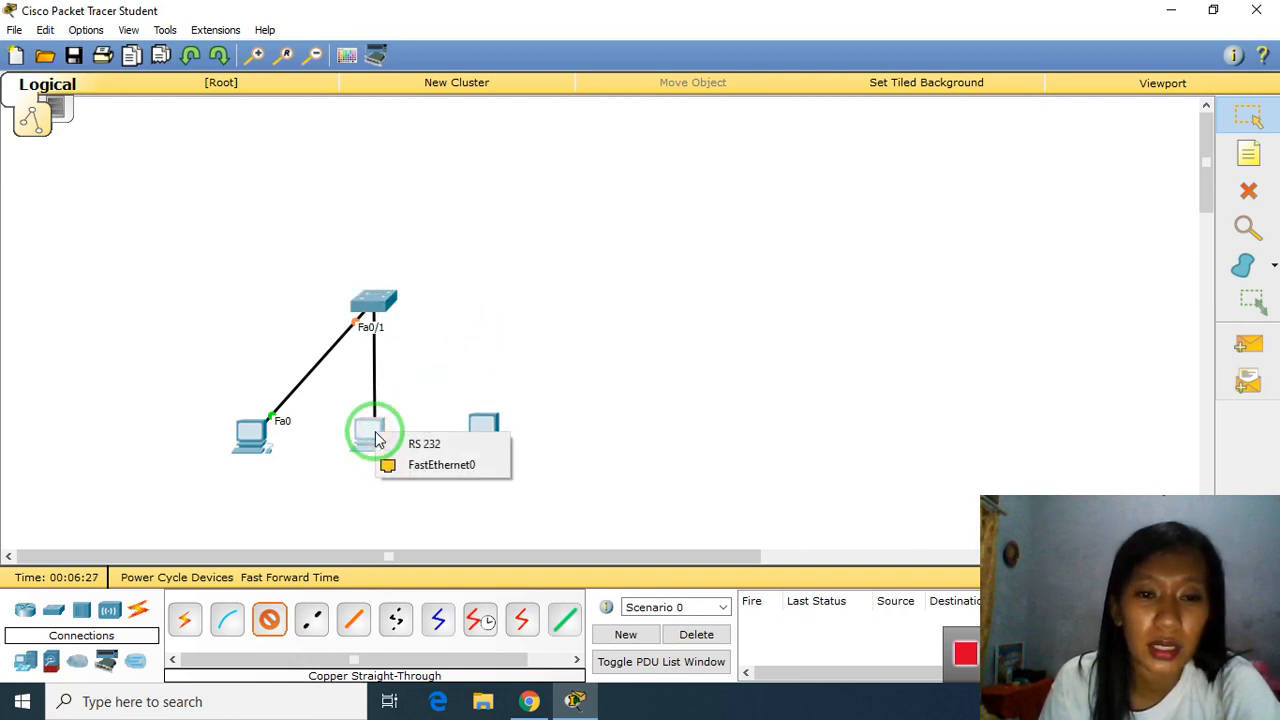
pyautogui.click(436, 464)
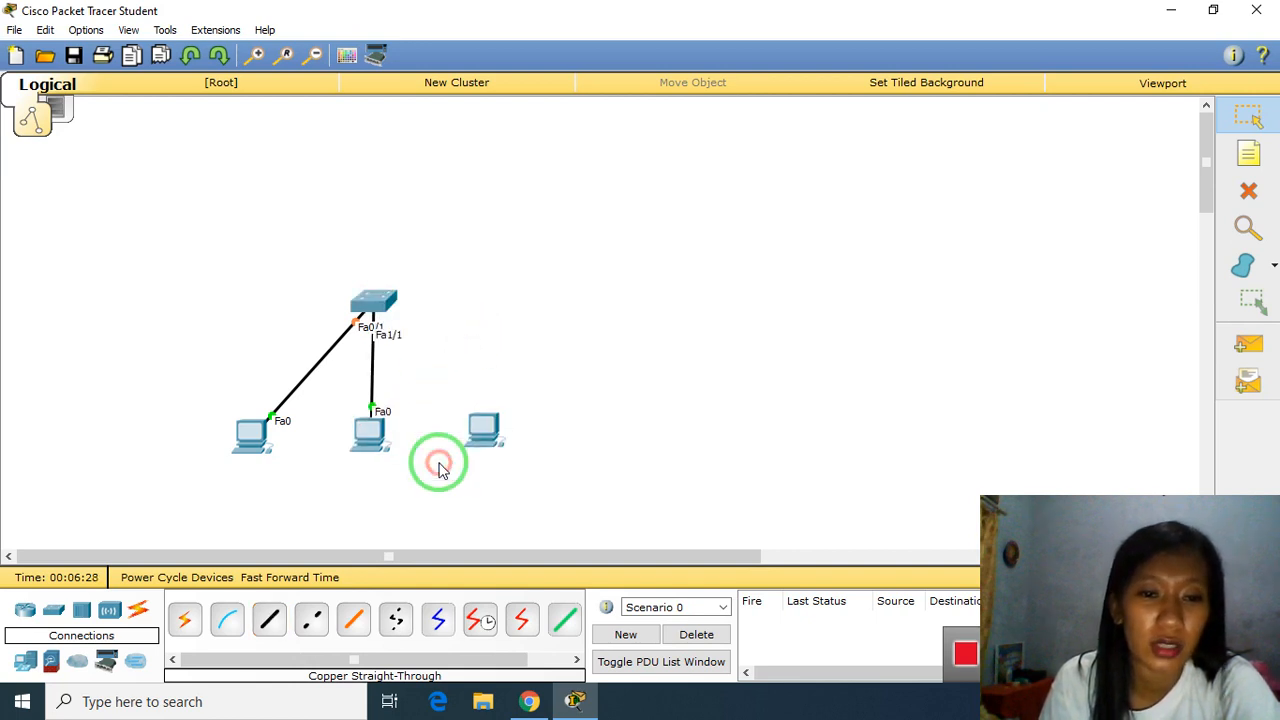
# Step: Connect the switch's FastEthernet2/1 port to the rightmost PC's FastEthernet0 port with a copper straight-through cable
pyautogui.click(269, 618)
pyautogui.click(375, 300)
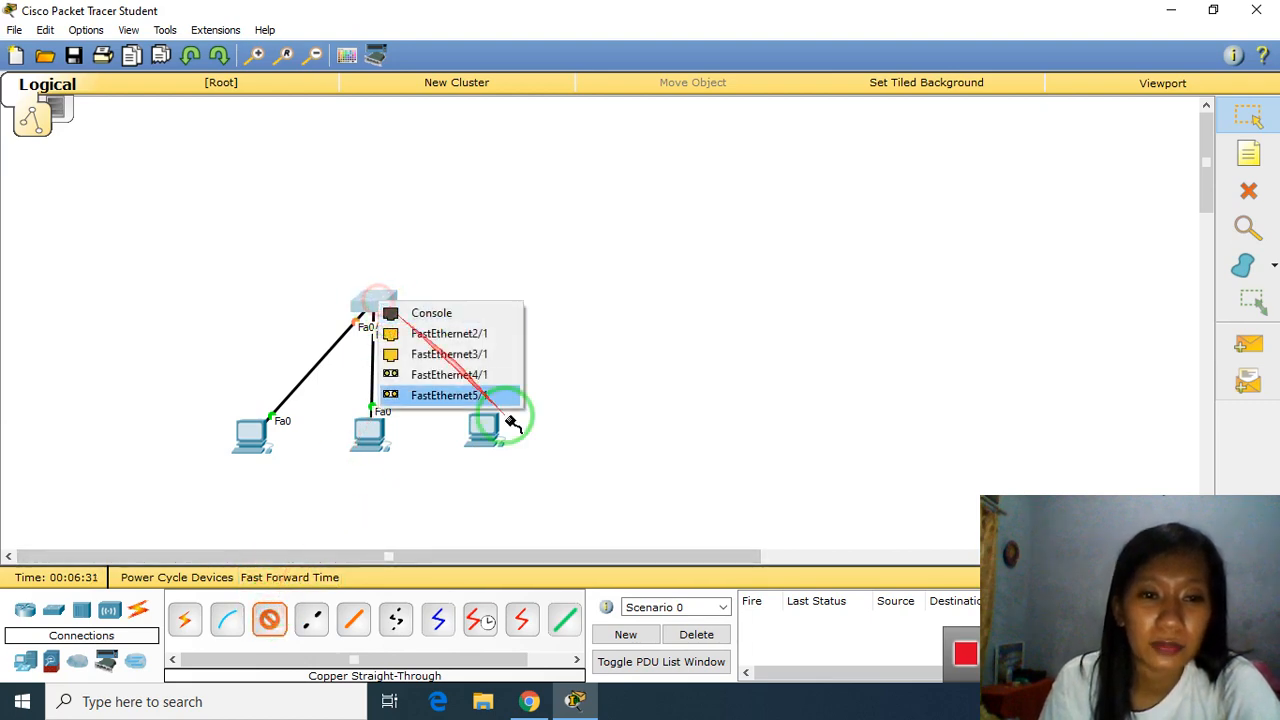
pyautogui.click(477, 333)
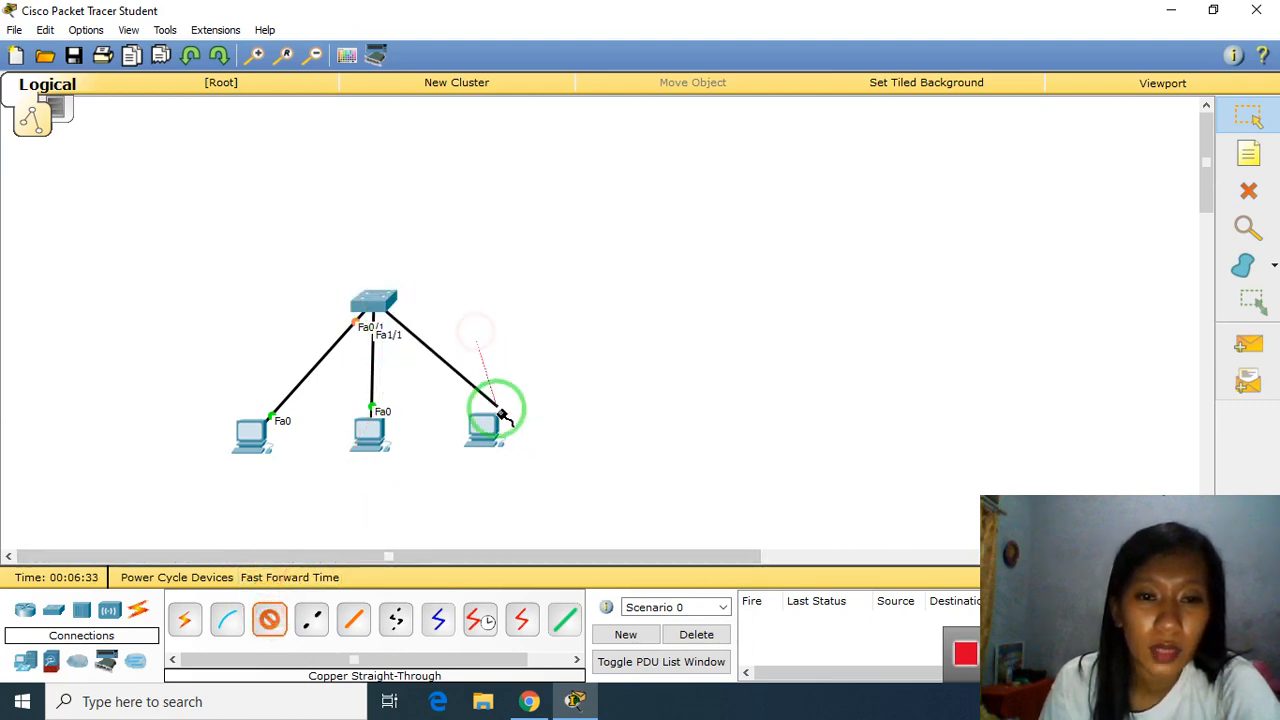
pyautogui.click(484, 422)
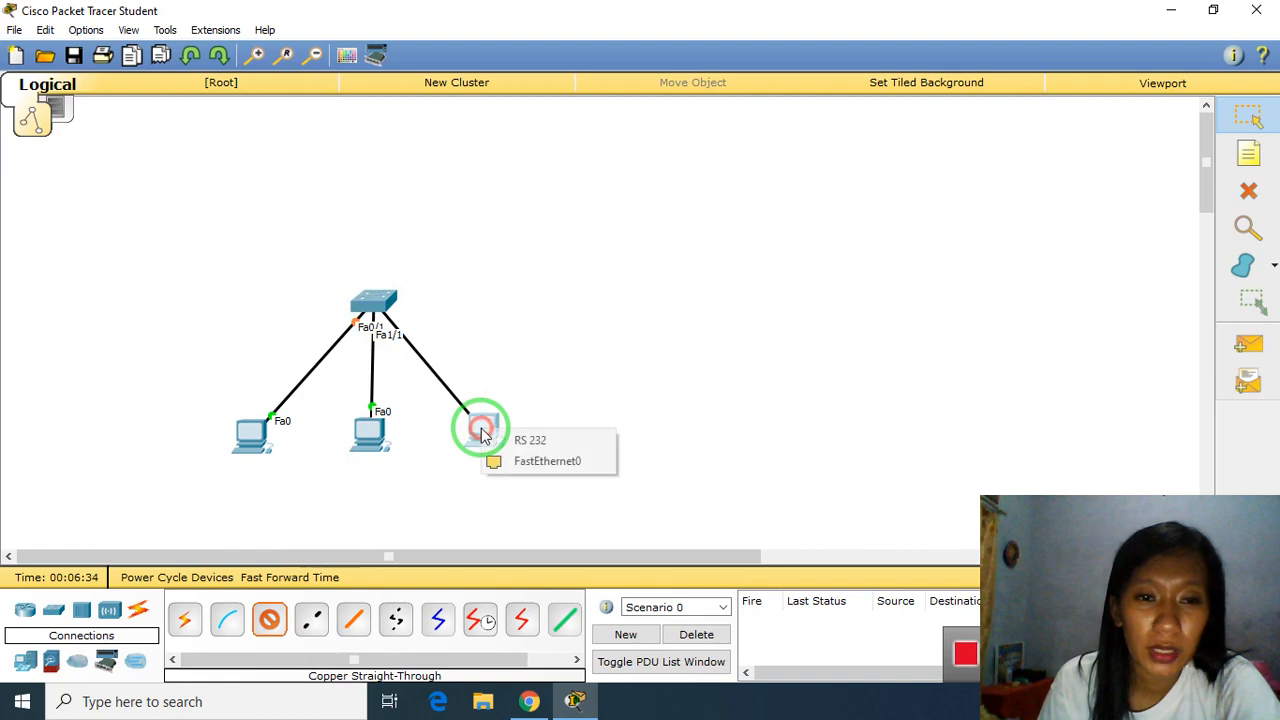
pyautogui.click(540, 460)
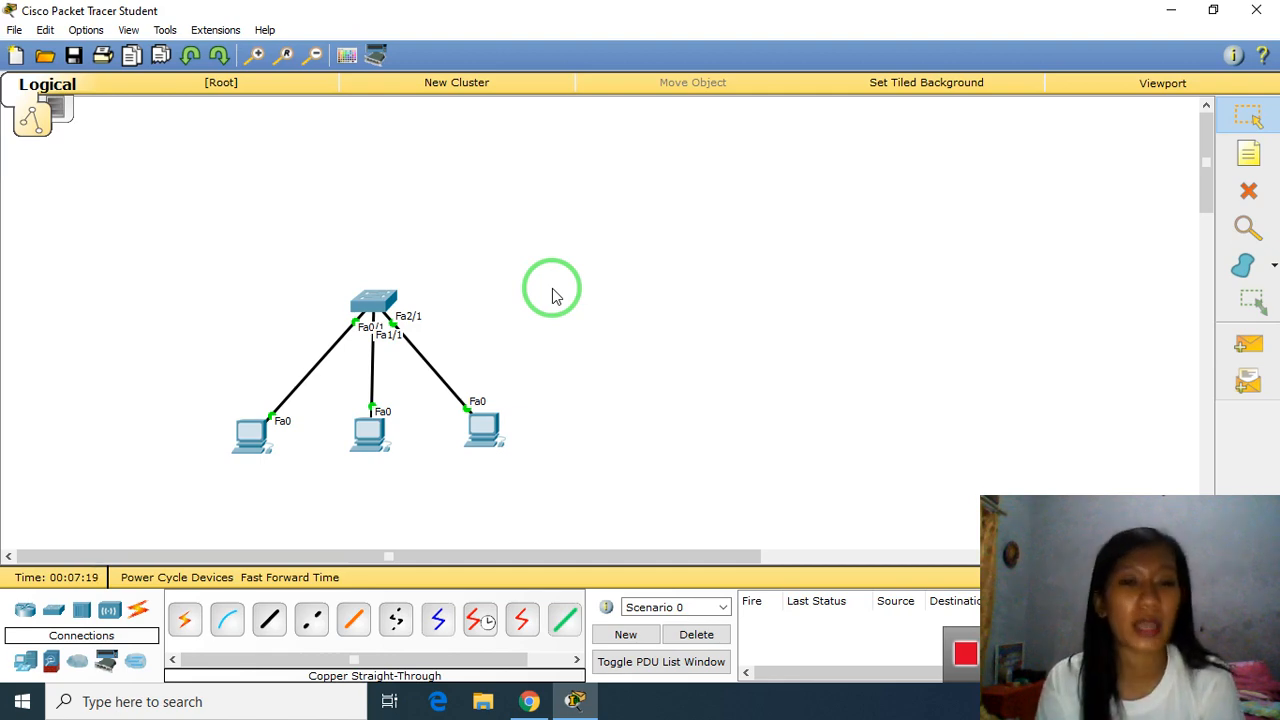
pyautogui.click(240, 447)
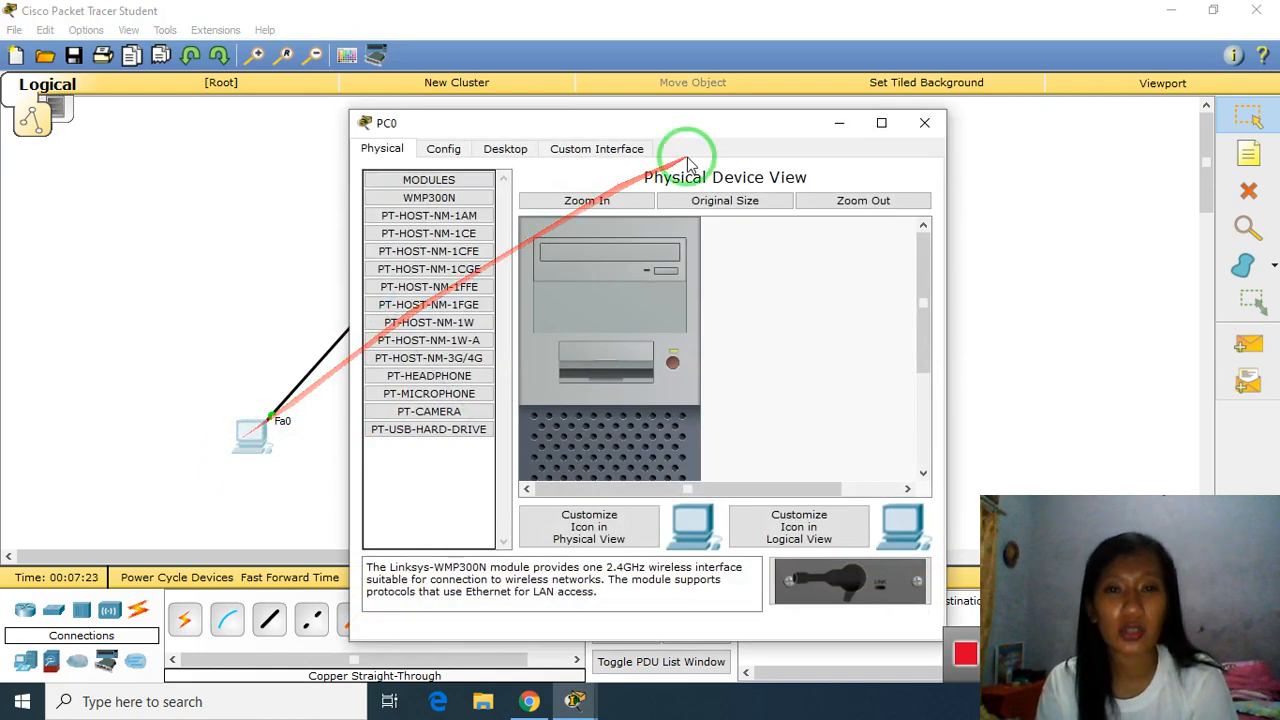
pyautogui.moveTo(623, 123); pyautogui.dragTo(897, 152)
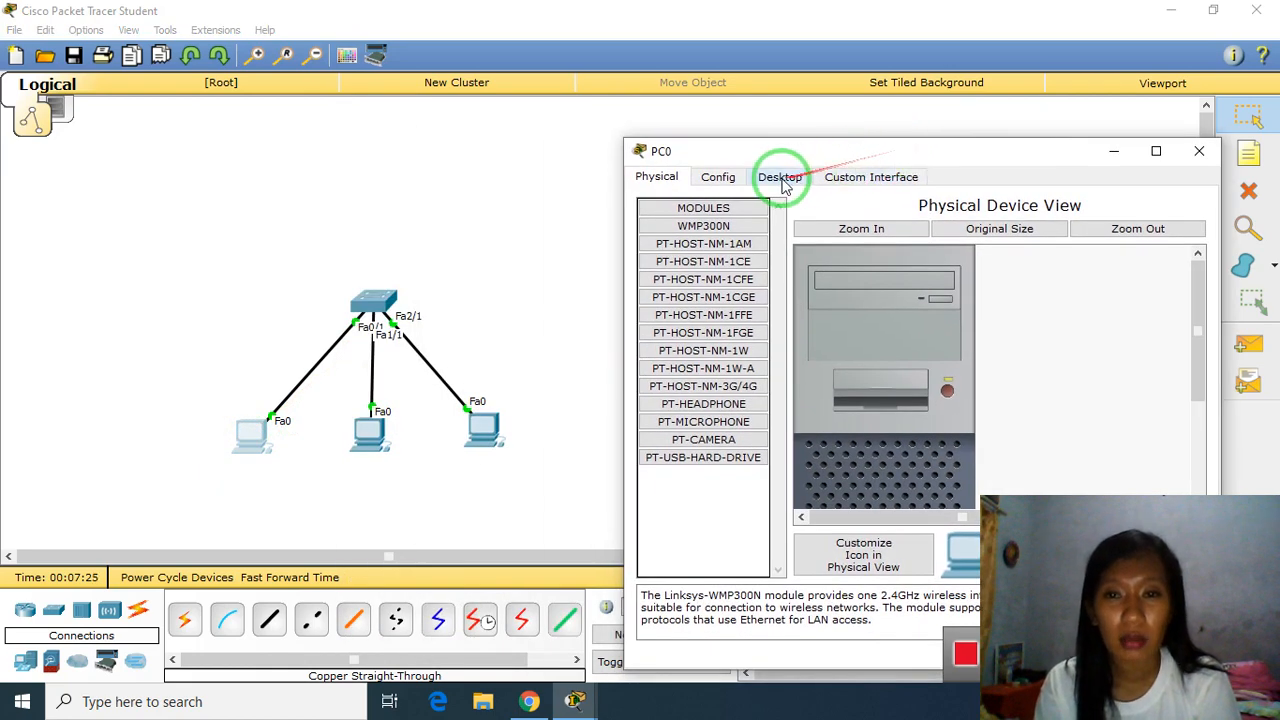
pyautogui.click(782, 180)
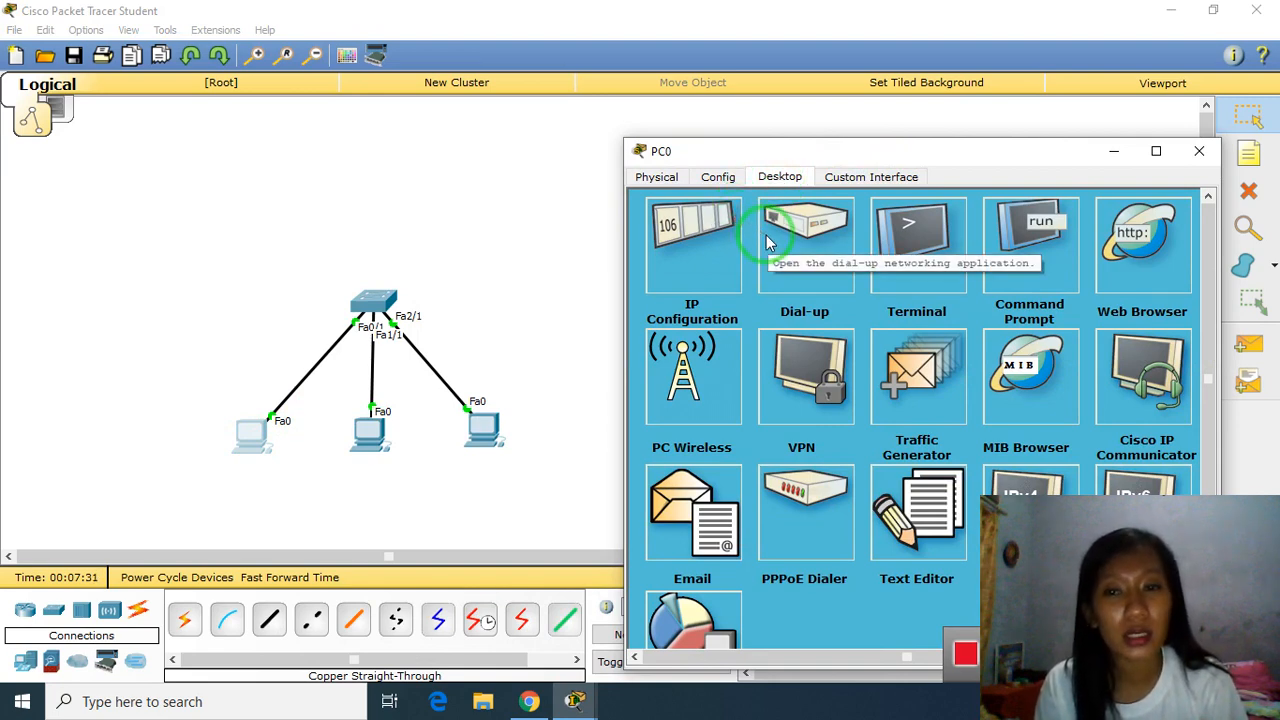
pyautogui.click(1199, 151)
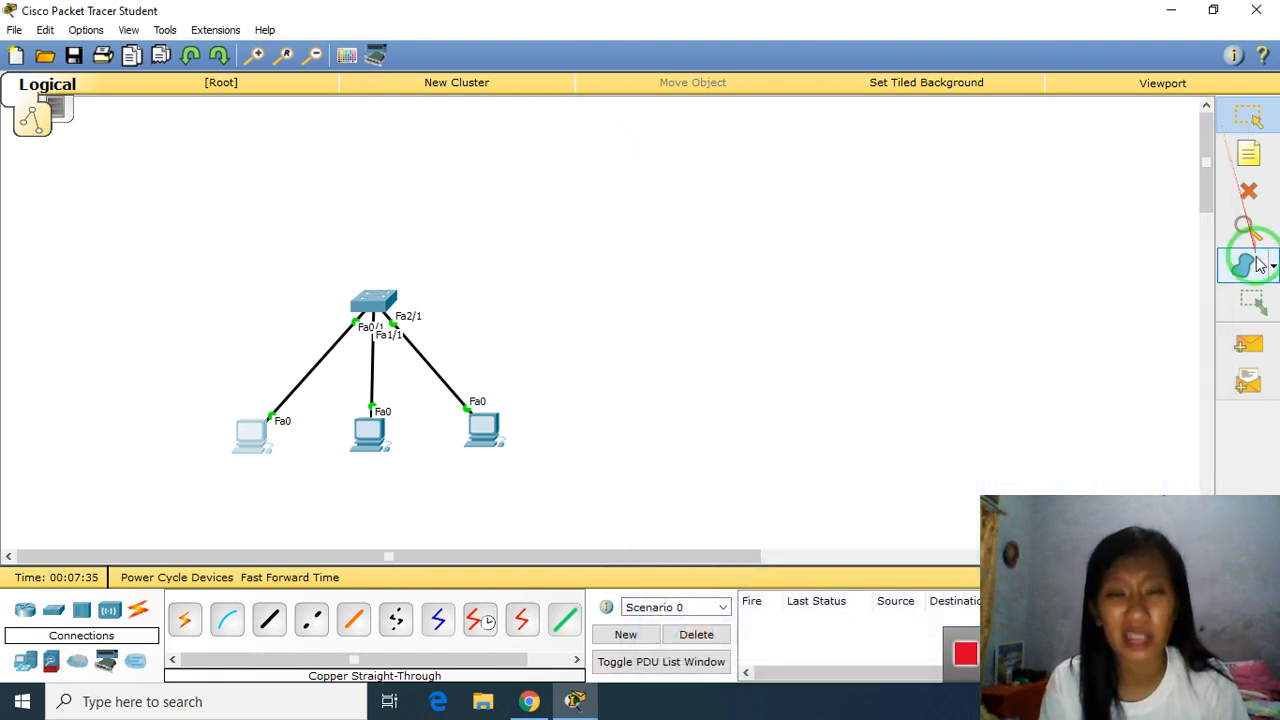
# Step: Place a note reading 192.168.10.1/24 beneath the leftmost PC
pyautogui.click(1246, 158)
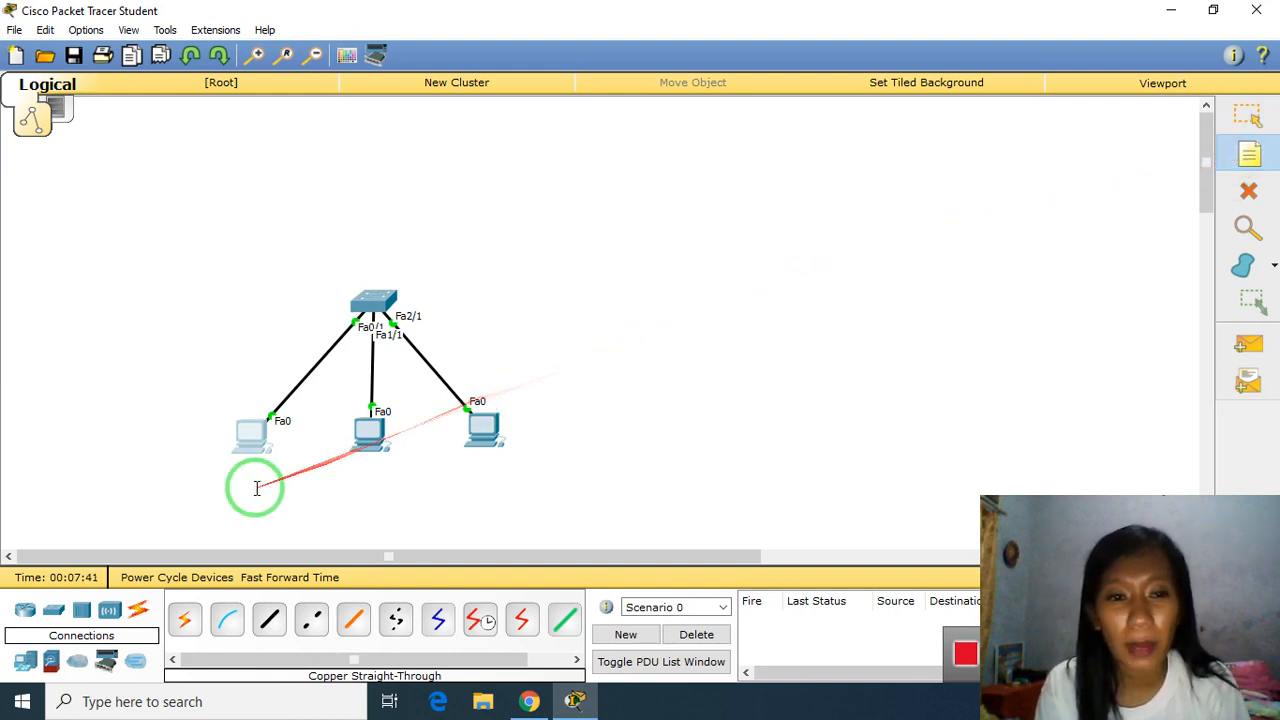
pyautogui.click(220, 468)
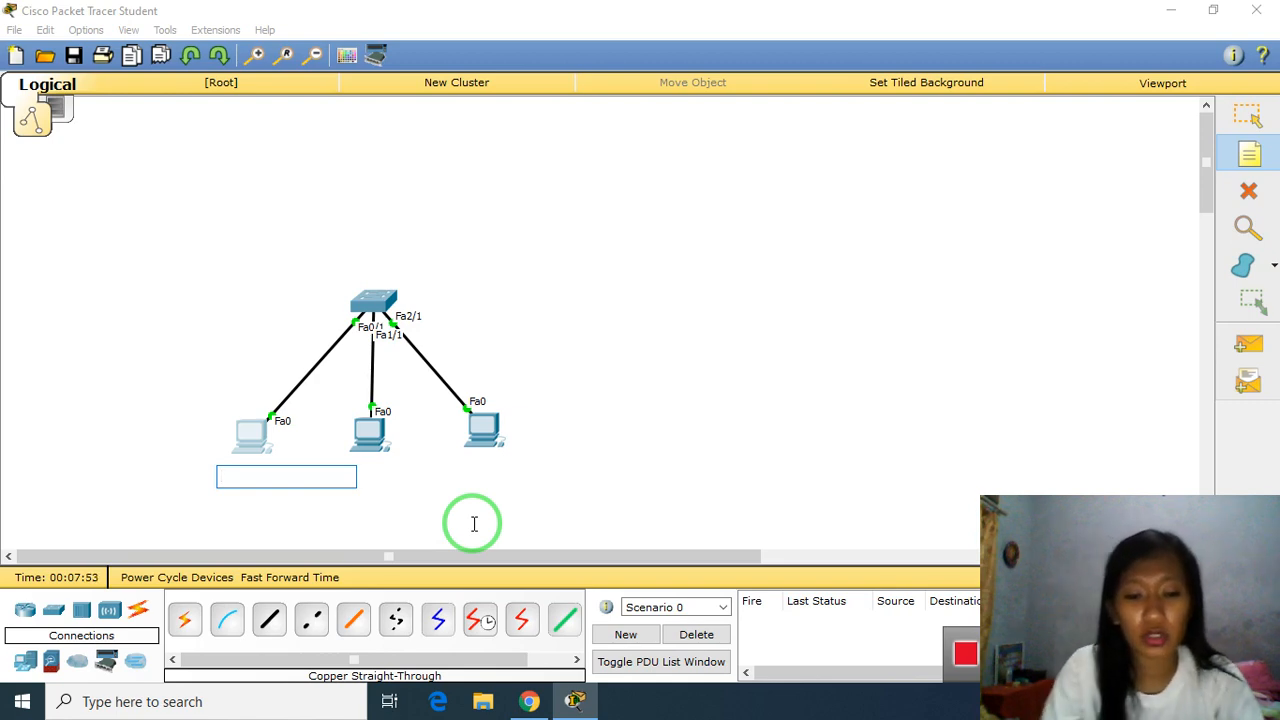
pyautogui.write('192.1')
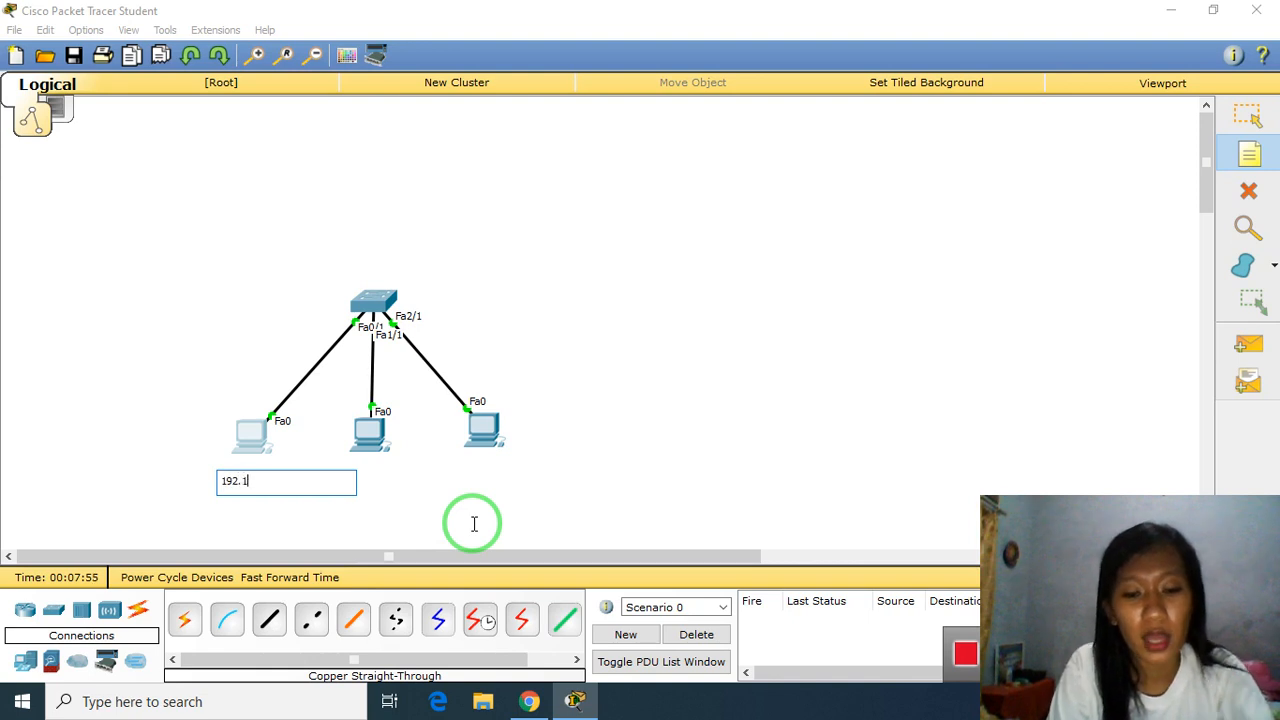
pyautogui.write('68.10.1/24')
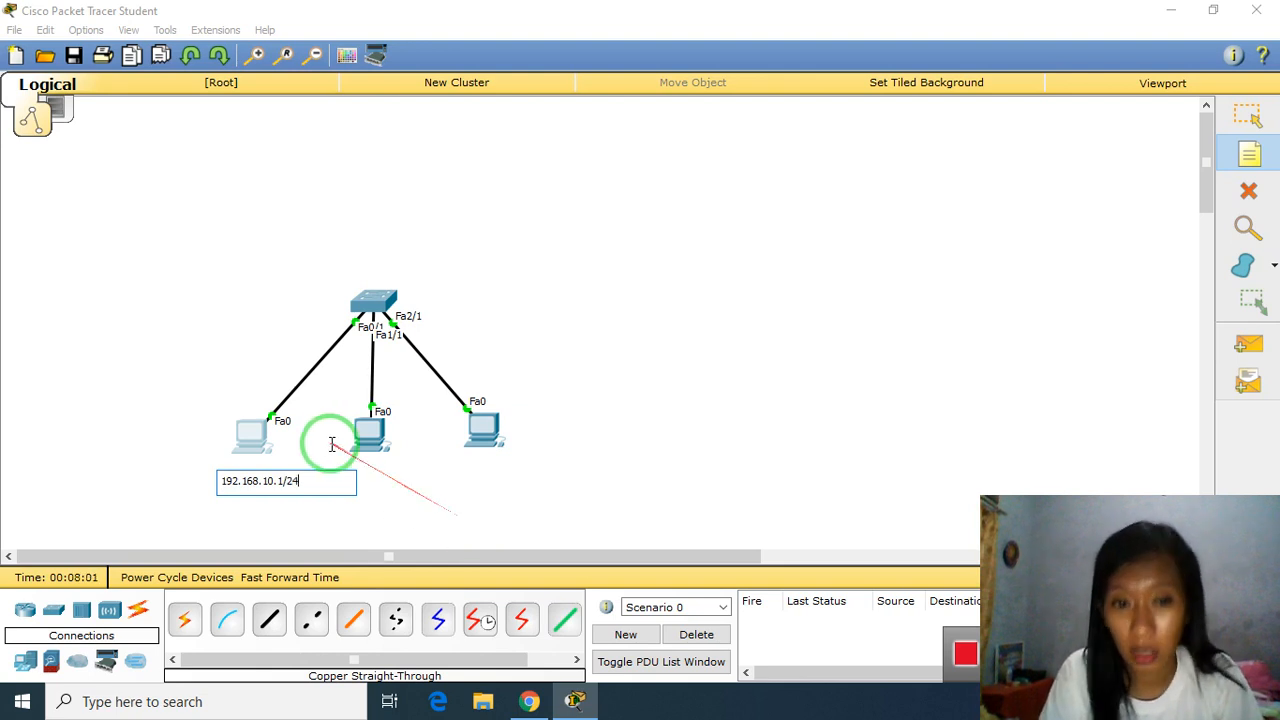
# Step: Place a note reading 192.168.10.2/24 beneath the middle PC
pyautogui.click(359, 476)
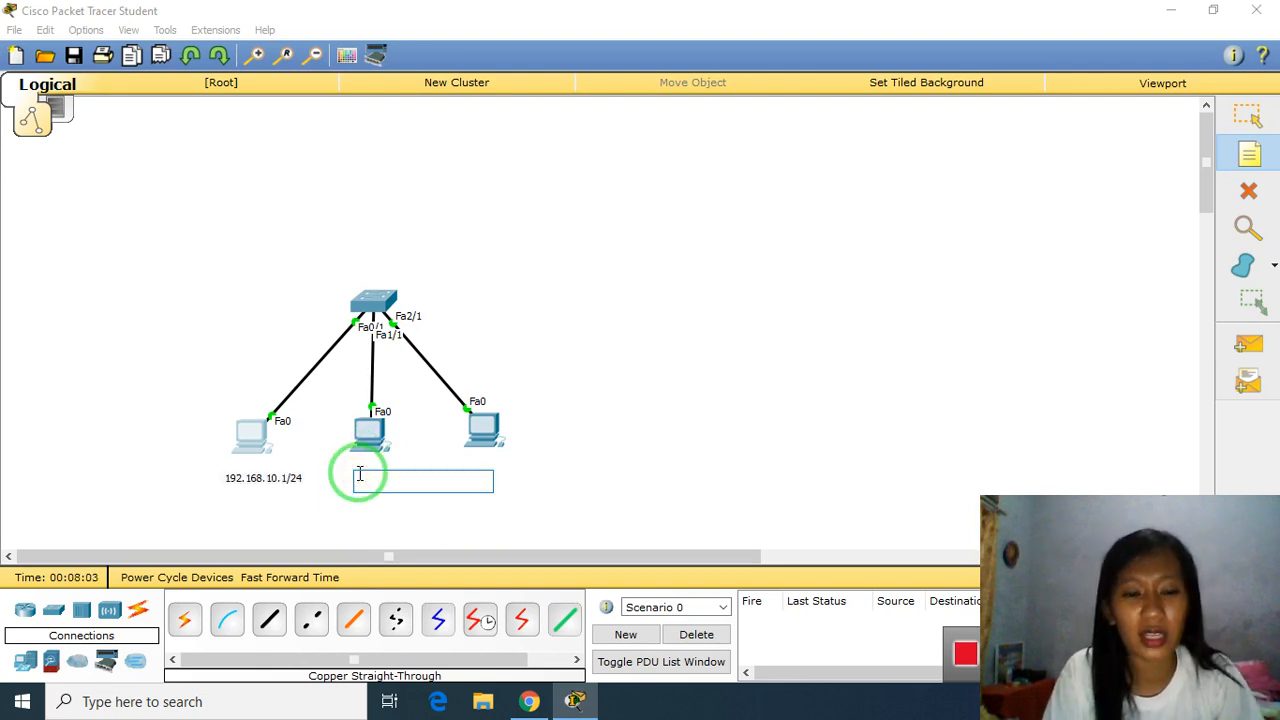
pyautogui.write('192')
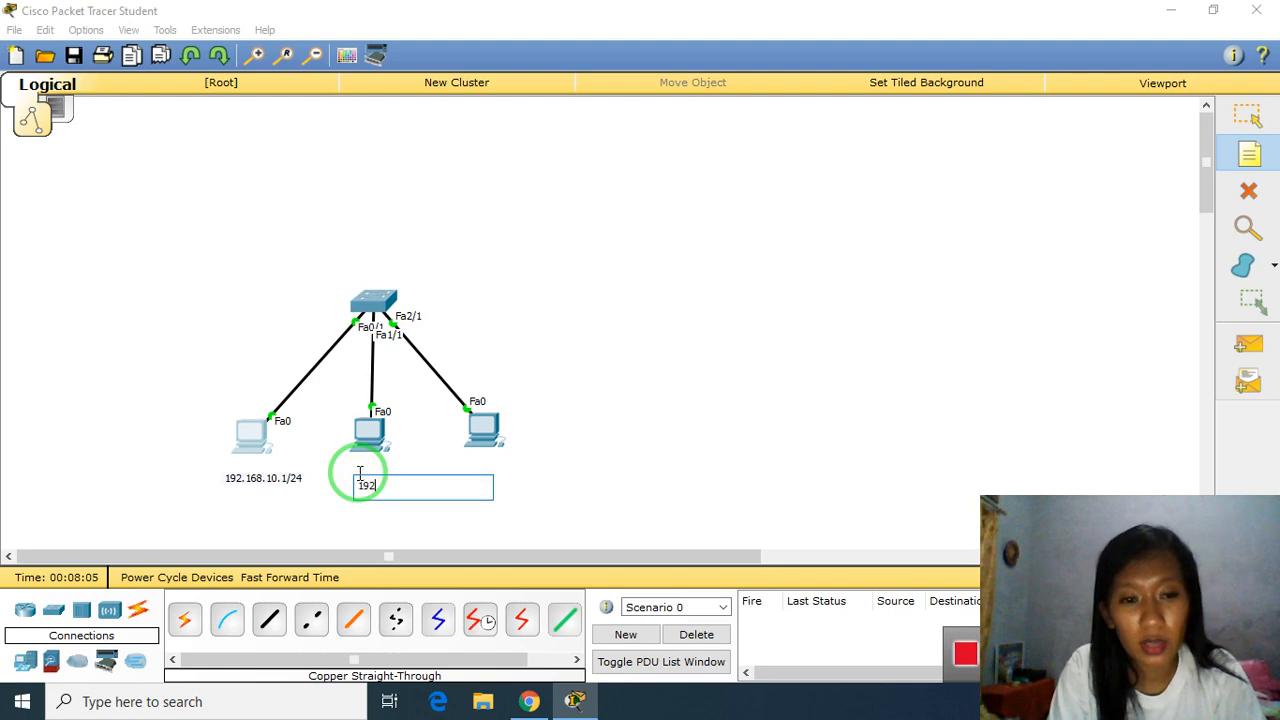
pyautogui.write('.168.10.2/2')
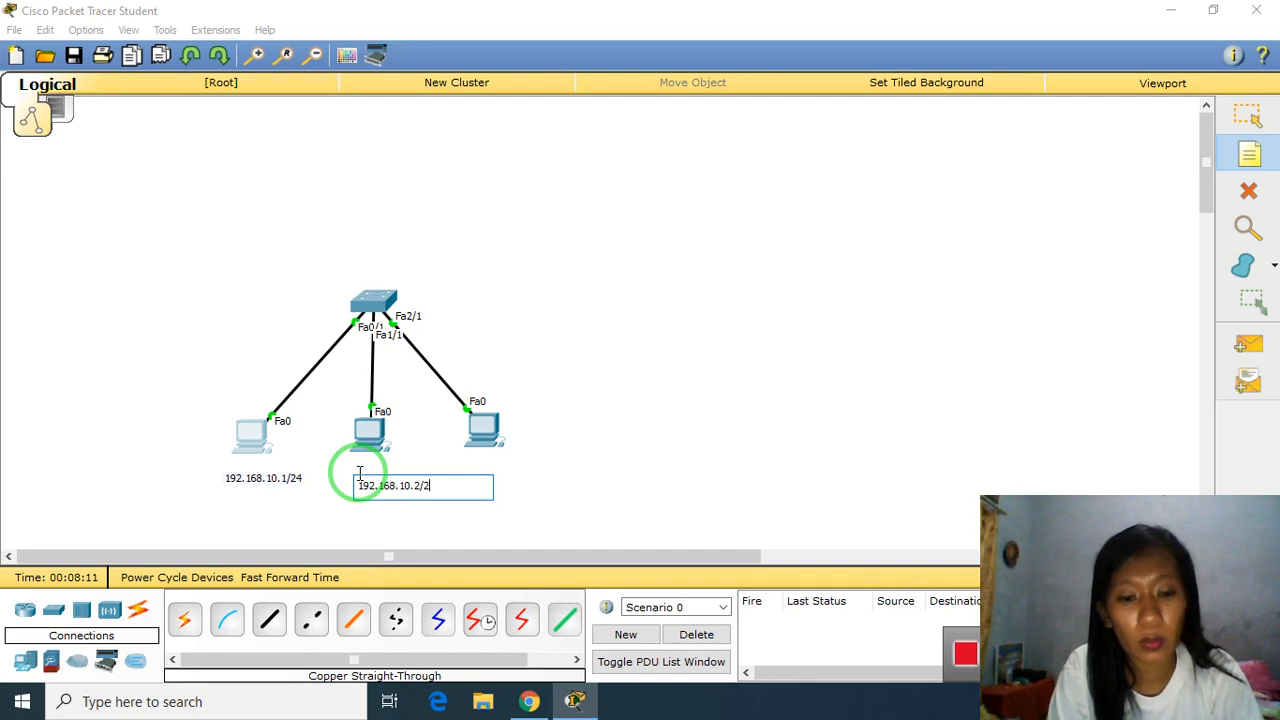
# Step: Place a note reading 192.168.10.3/24 beside the rightmost PC and return to the selection tool
pyautogui.click(506, 455)
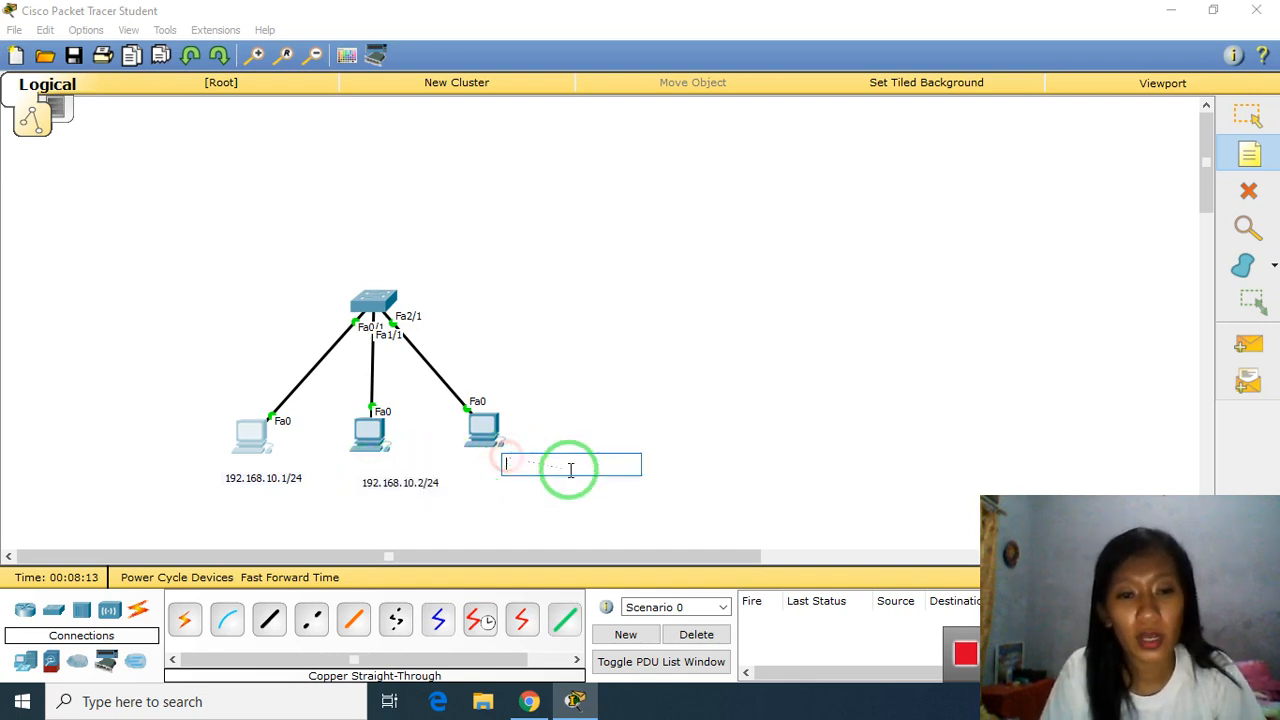
pyautogui.write('192.')
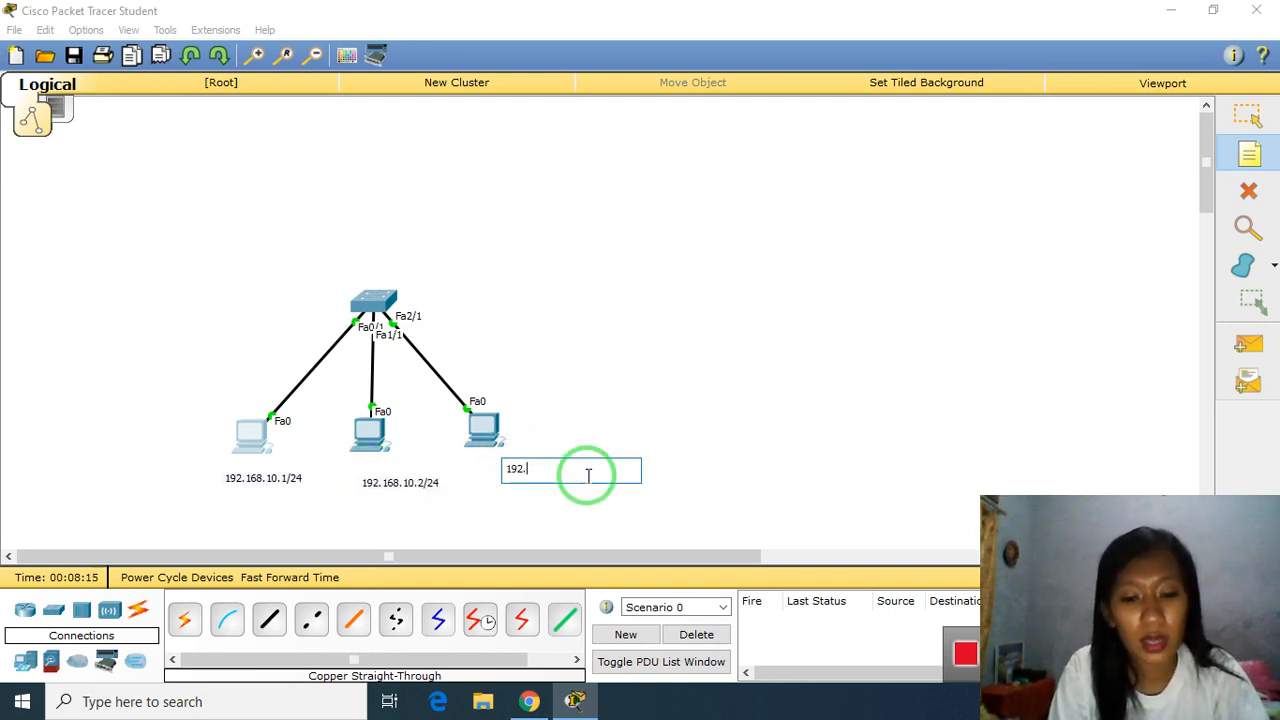
pyautogui.write('168.10.3/24')
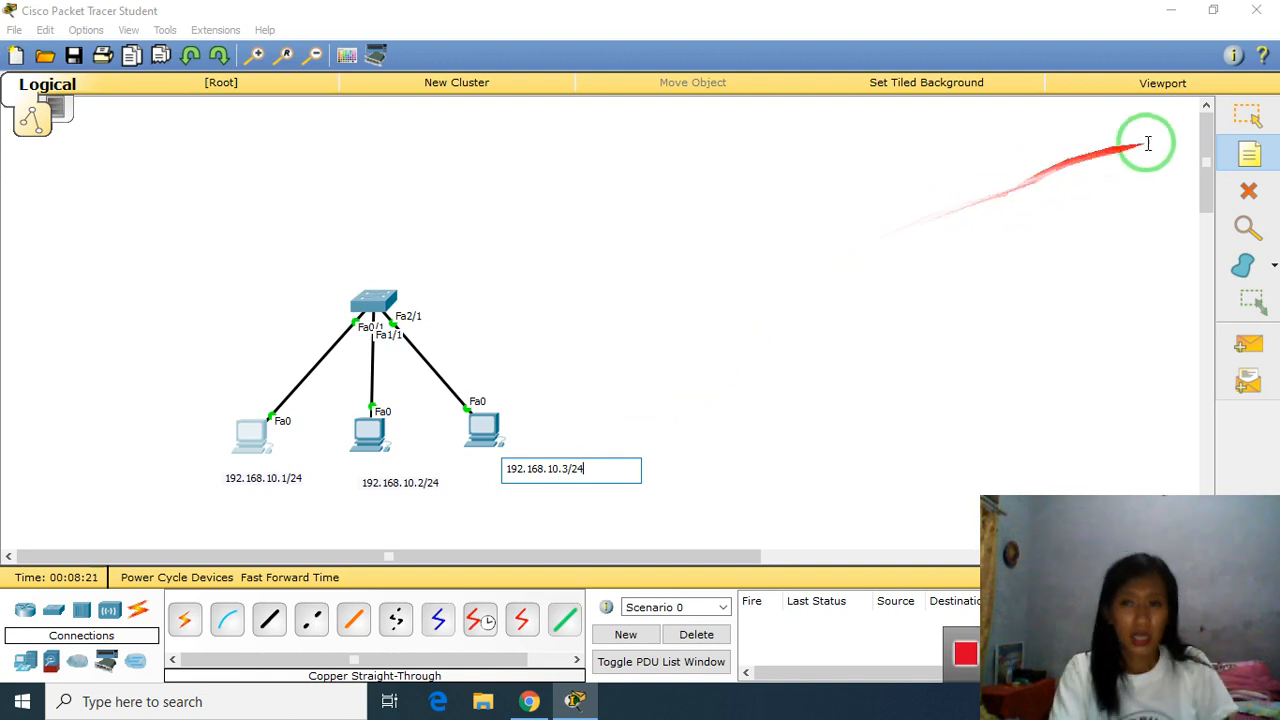
pyautogui.click(1248, 120)
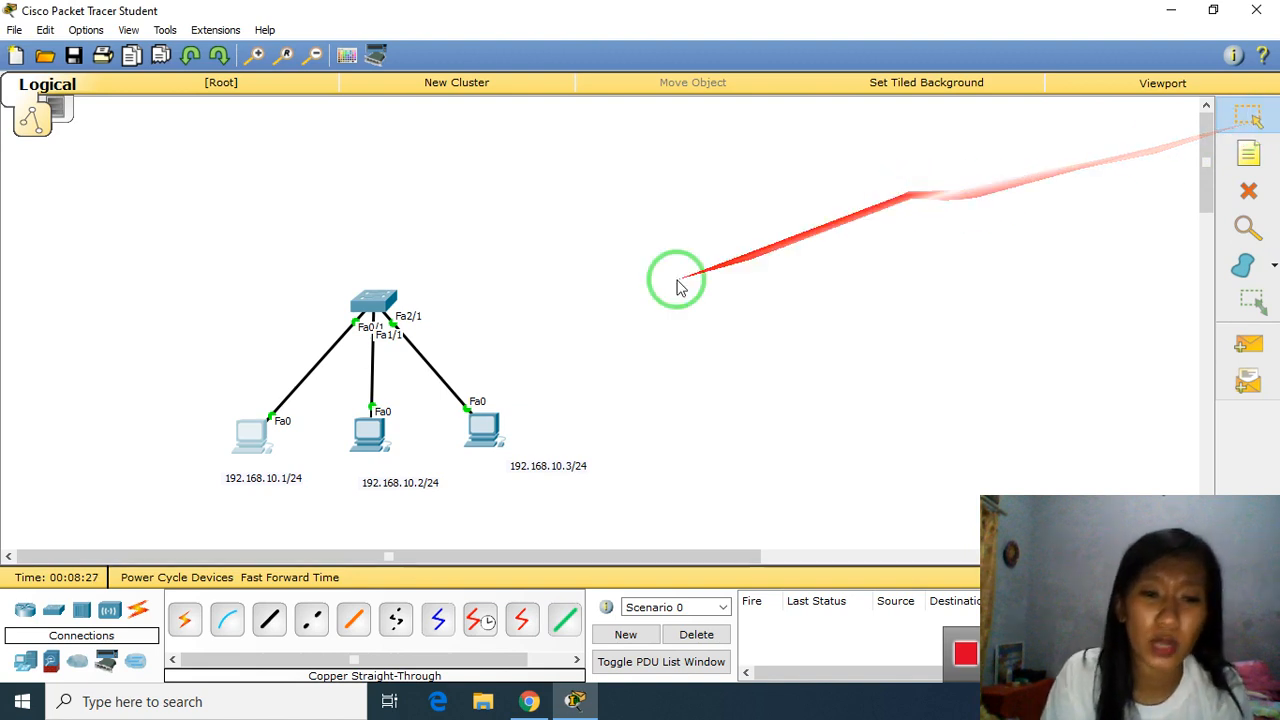
# Step: Centre the 192.168.10.2/24 and 192.168.10.3/24 notes beneath their PCs and shift the rightmost PC down slightly toward its note
pyautogui.click(374, 481)
pyautogui.moveTo(374, 483); pyautogui.dragTo(345, 476)
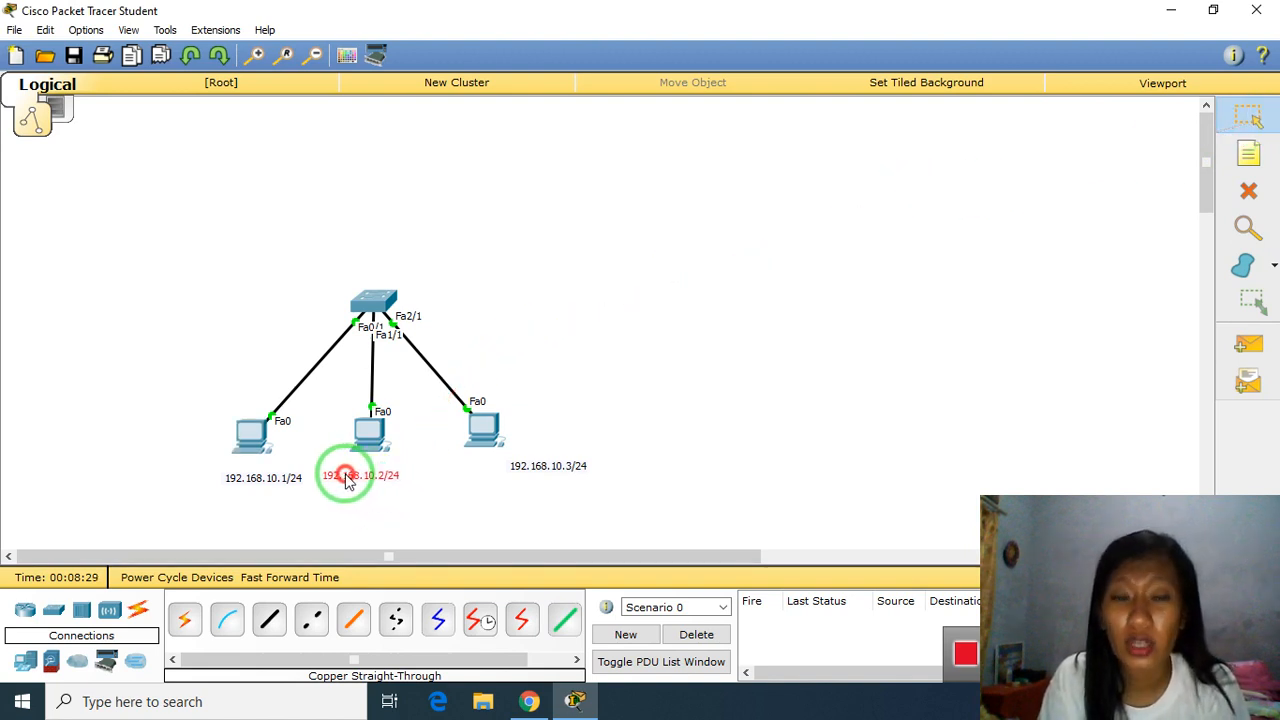
pyautogui.click(512, 474)
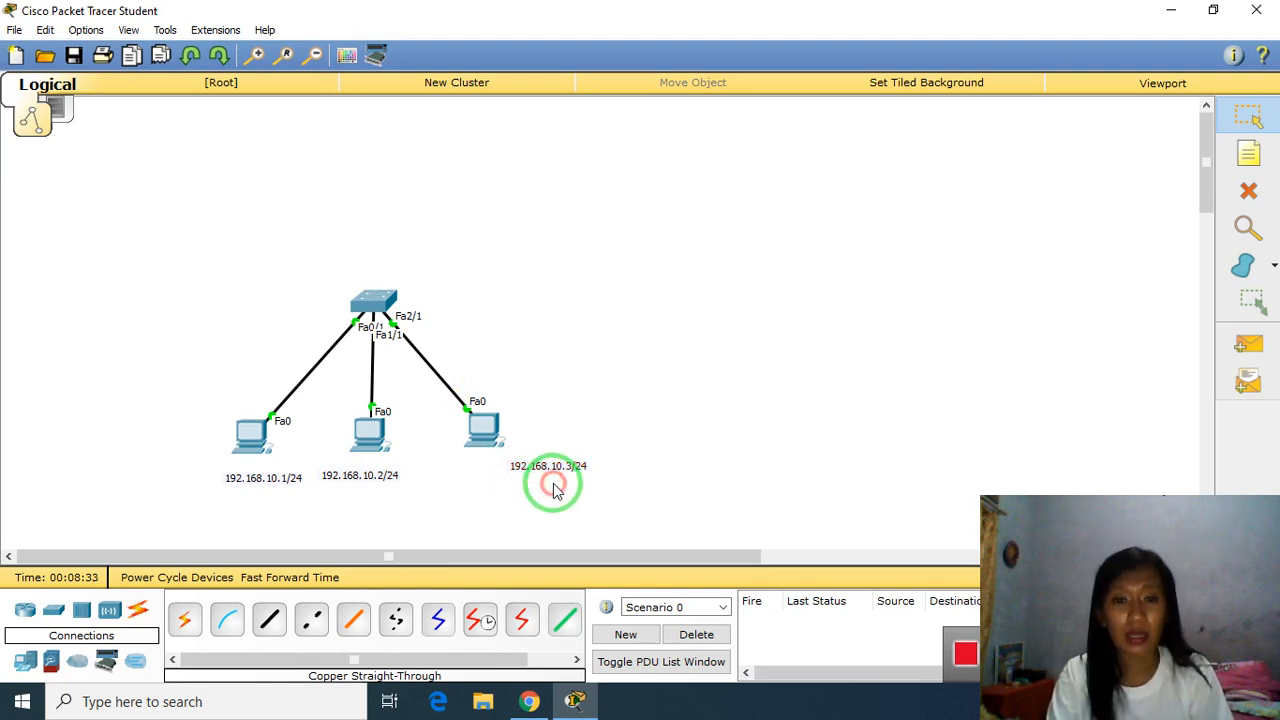
pyautogui.moveTo(541, 465); pyautogui.dragTo(495, 478)
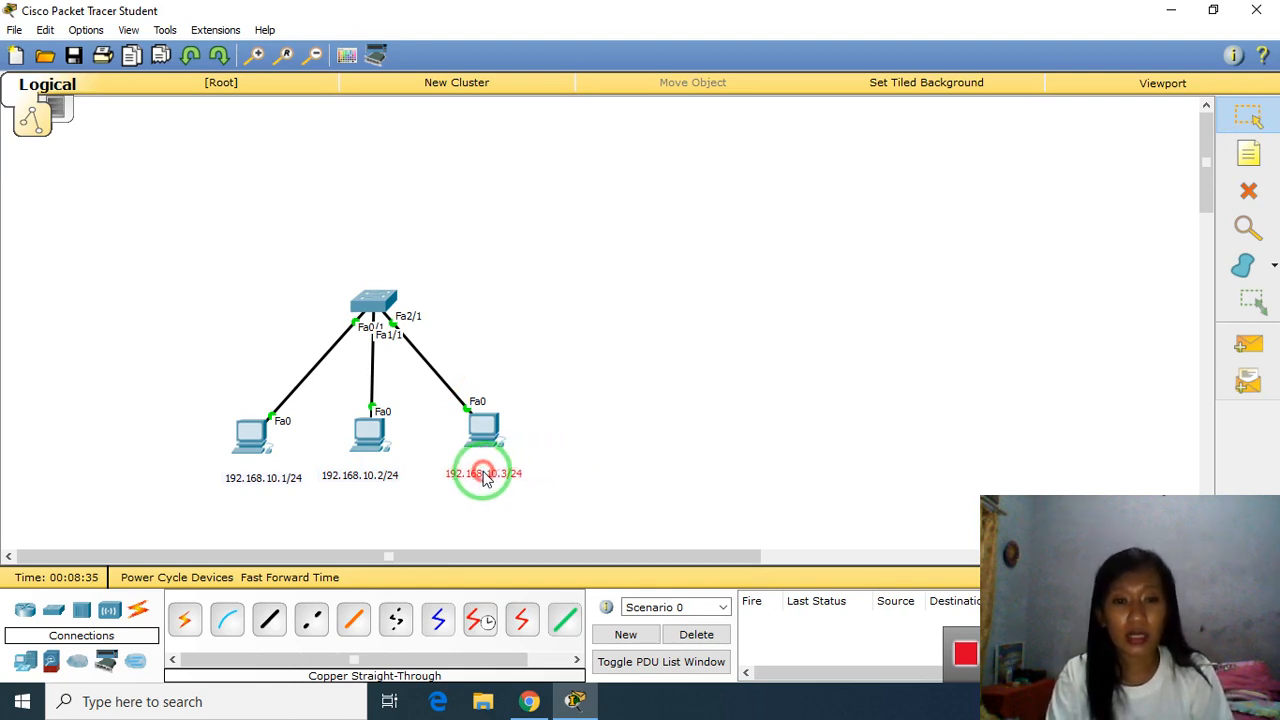
pyautogui.moveTo(479, 430); pyautogui.dragTo(477, 452)
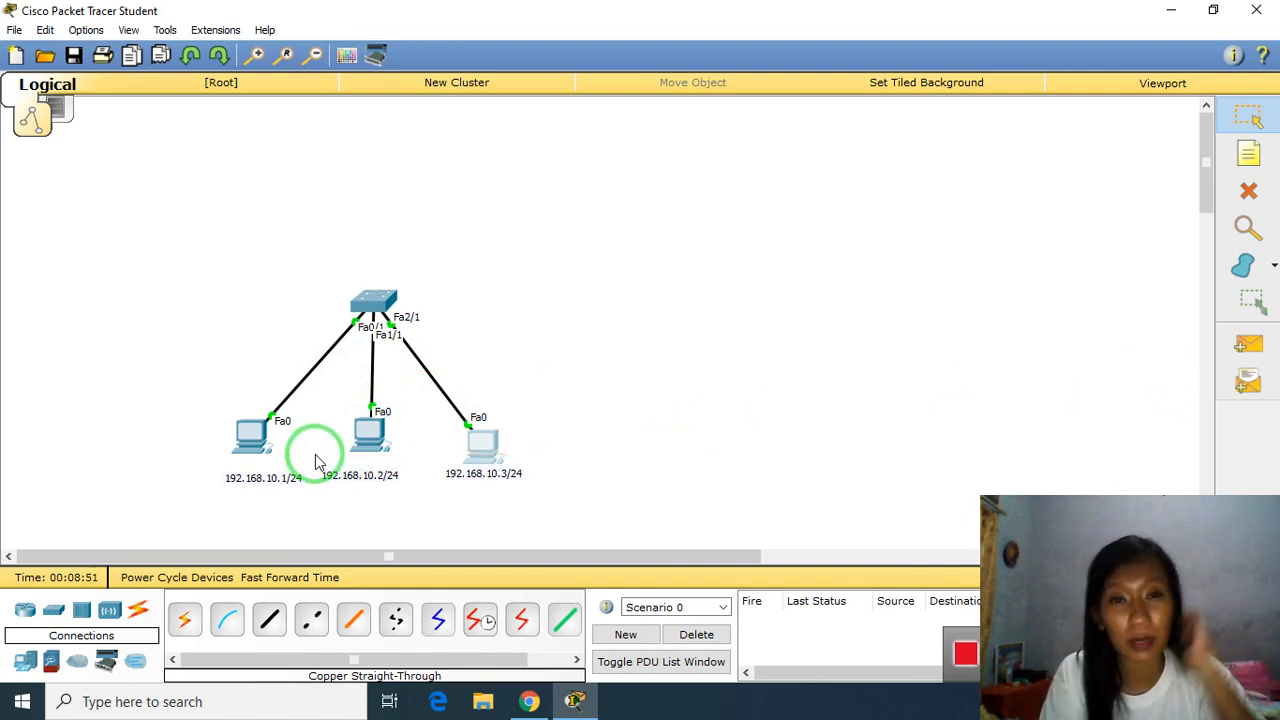
# Step: Open the leftmost PC's IP configuration, set its static IP address to 192.168.10.1 and copy that address
pyautogui.click(257, 447)
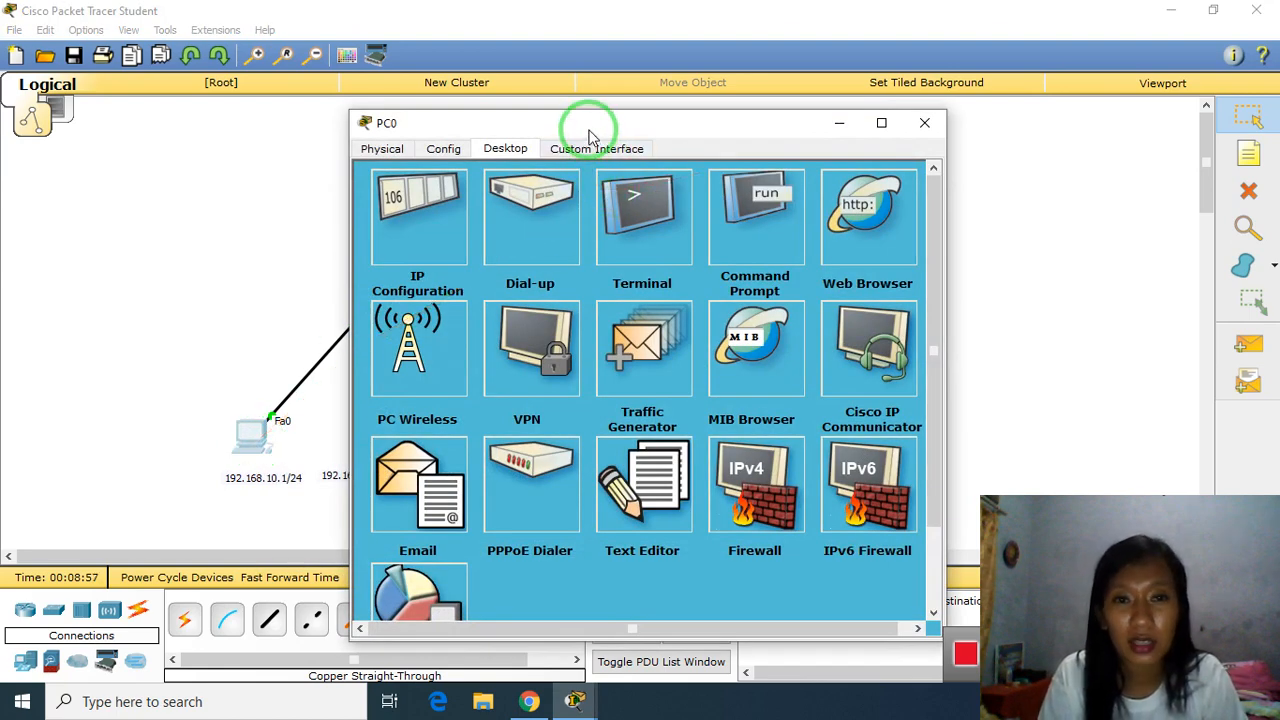
pyautogui.moveTo(589, 132); pyautogui.dragTo(866, 88)
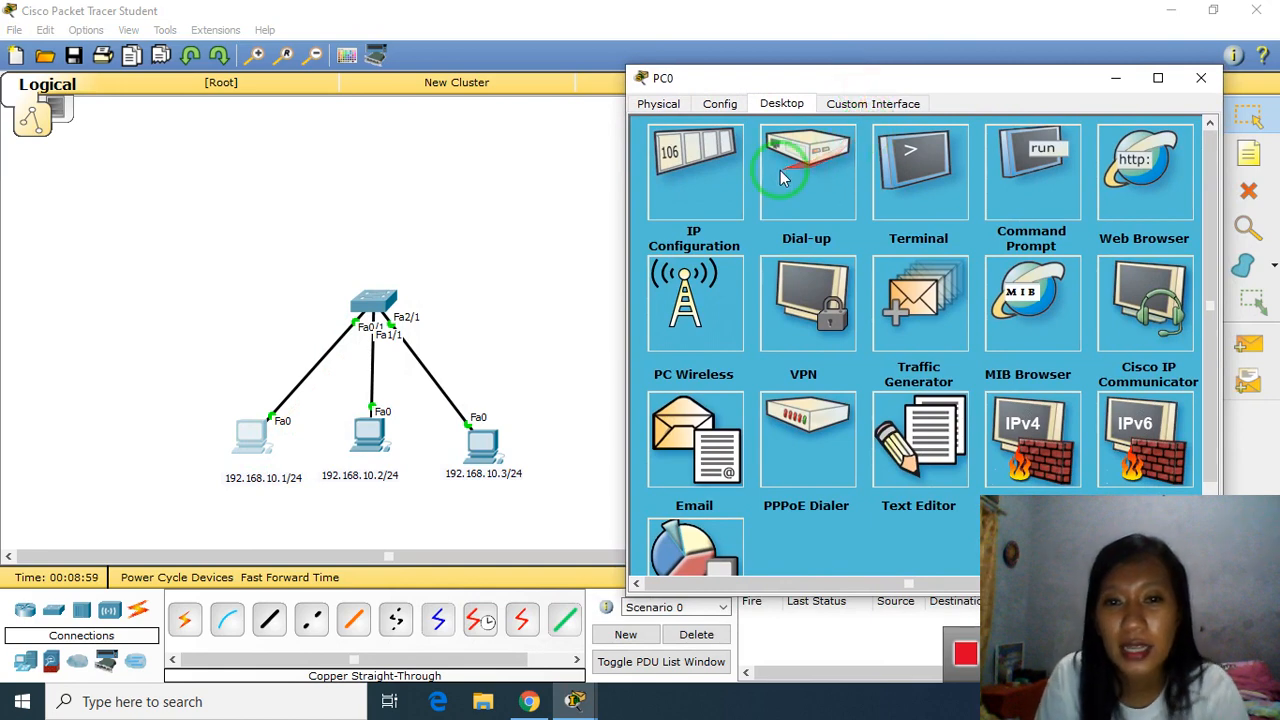
pyautogui.click(678, 171)
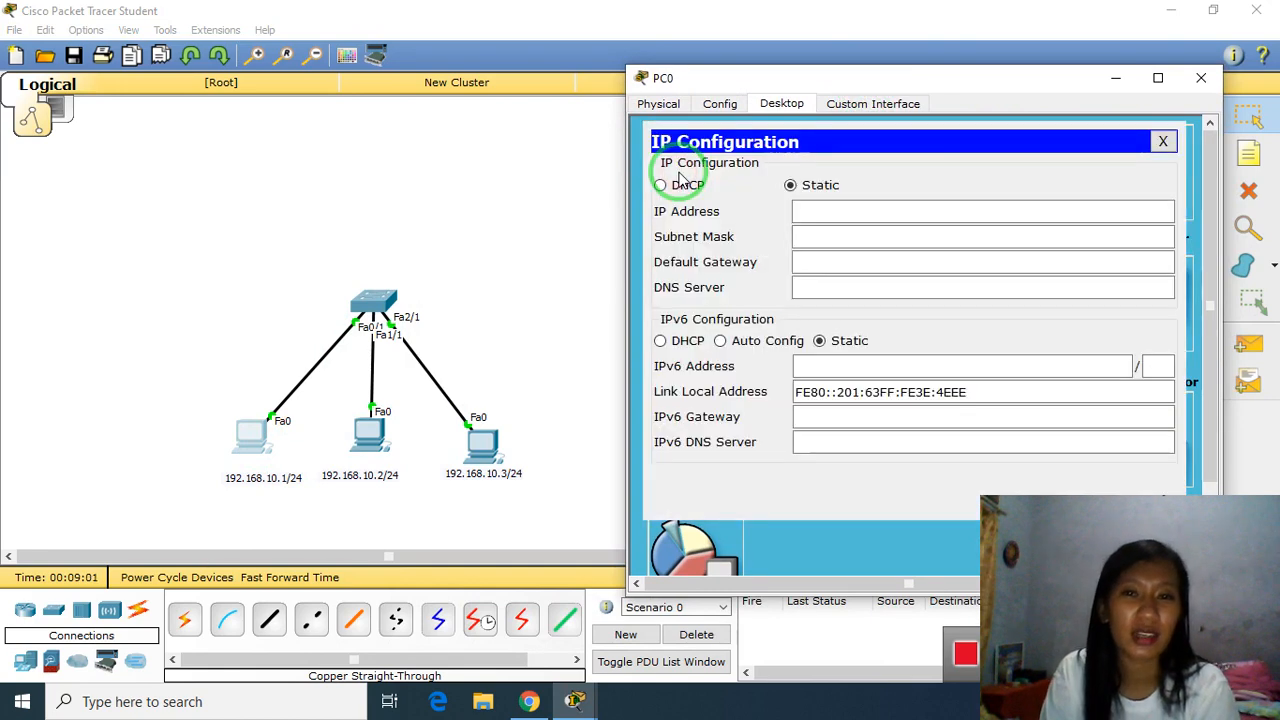
pyautogui.click(808, 212)
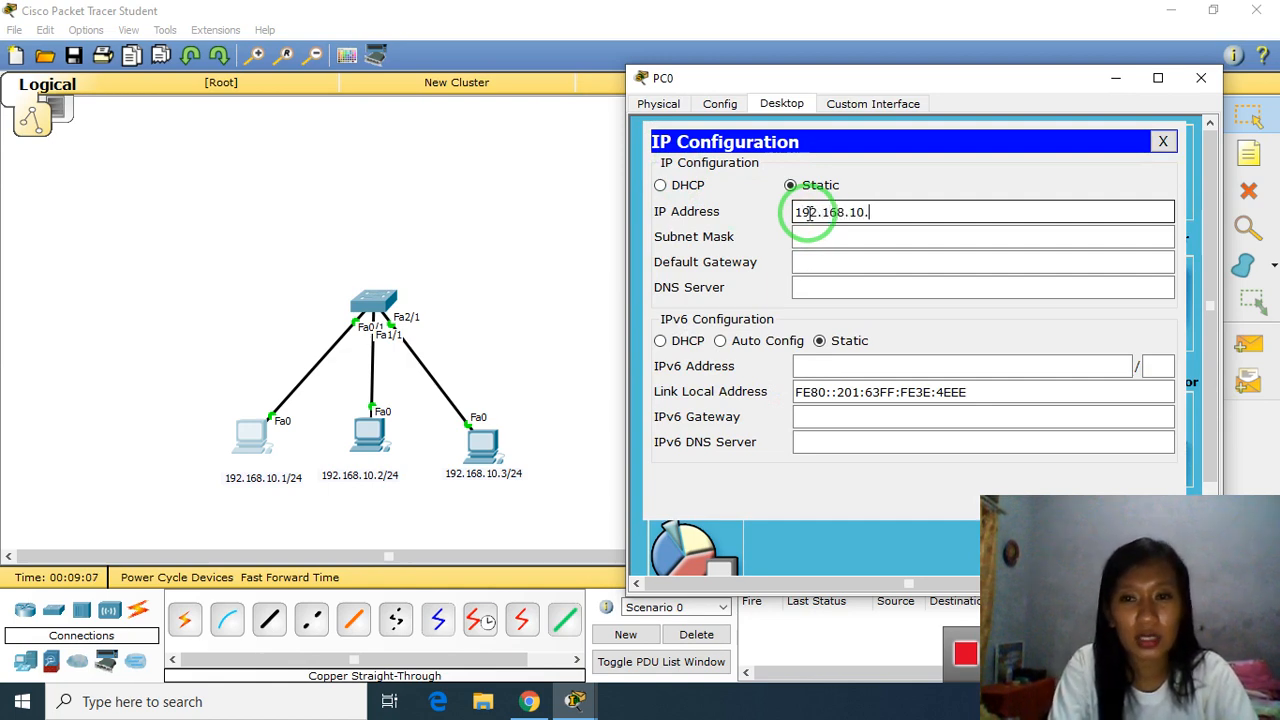
pyautogui.write('192.168.10.2')
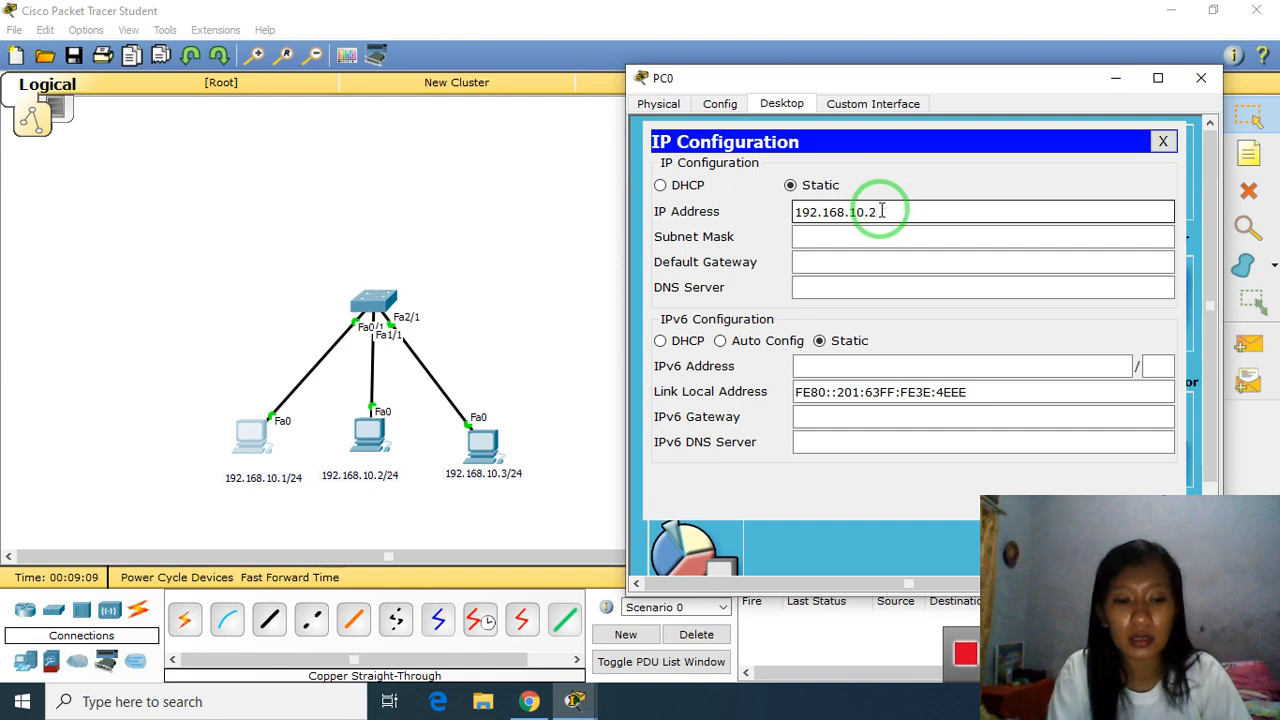
pyautogui.press('BackSpace')
pyautogui.write('1')
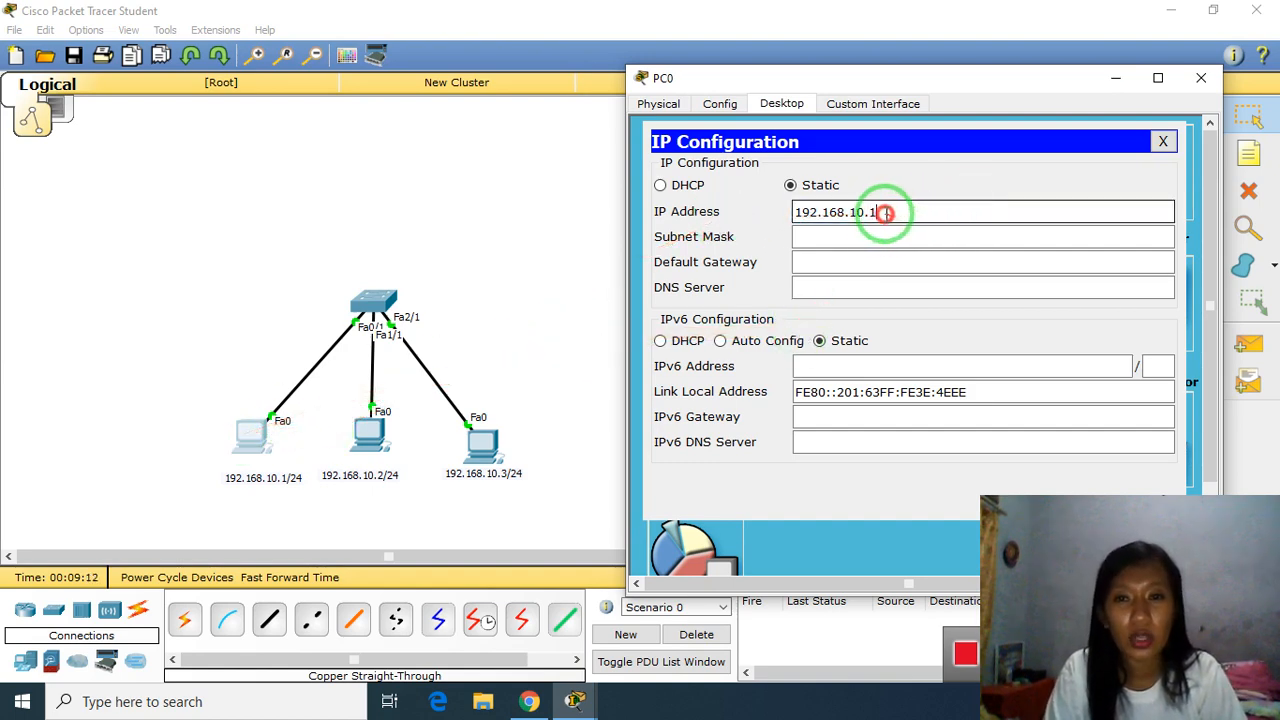
pyautogui.moveTo(886, 212); pyautogui.dragTo(716, 218)
pyautogui.hotkey('ctrl', 'c')
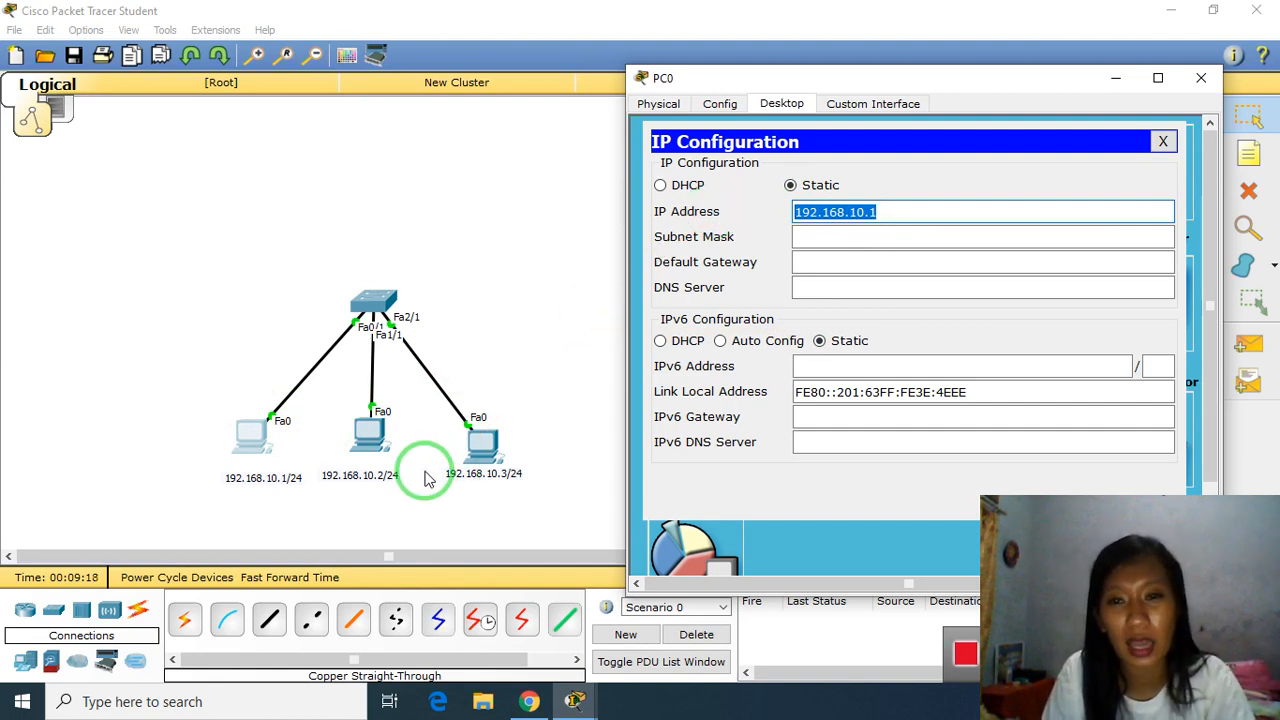
# Step: Give the leftmost PC the subnet mask 255.255.255.0 and default gateway 192.168.10.1, and close its window
pyautogui.click(878, 237)
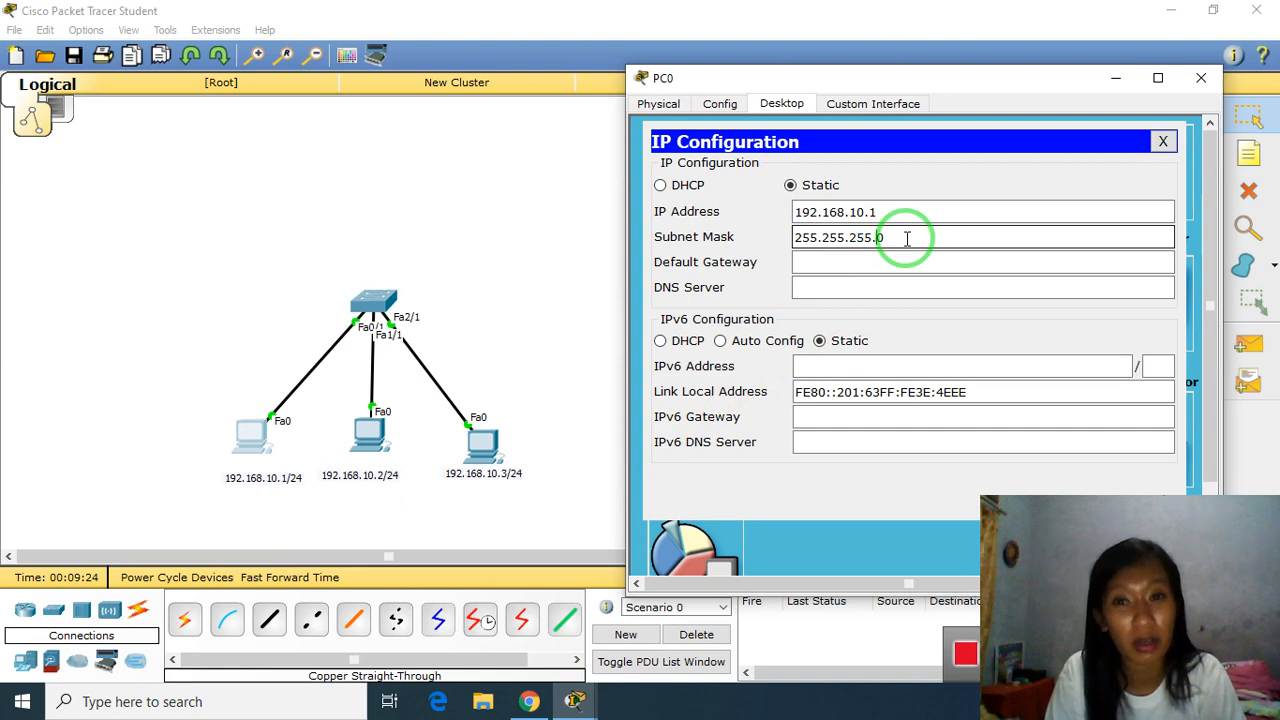
pyautogui.click(853, 262)
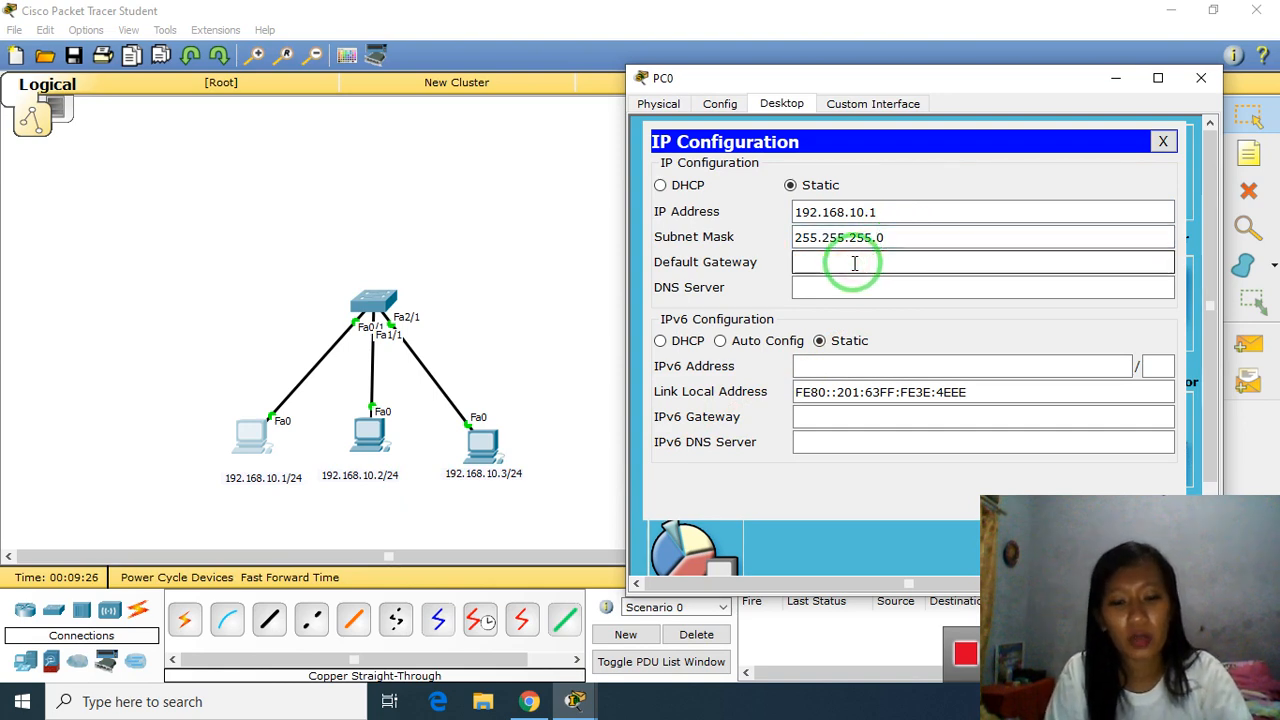
pyautogui.write('192.168.10.1')
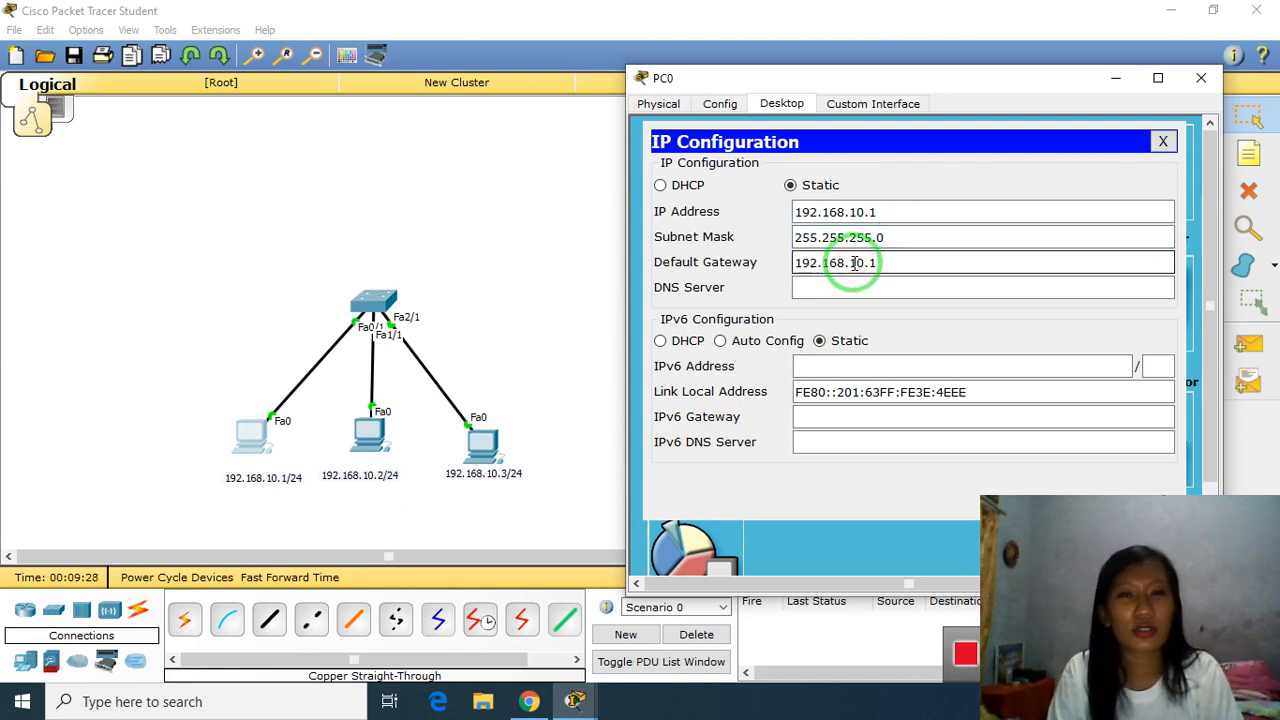
pyautogui.click(1160, 142)
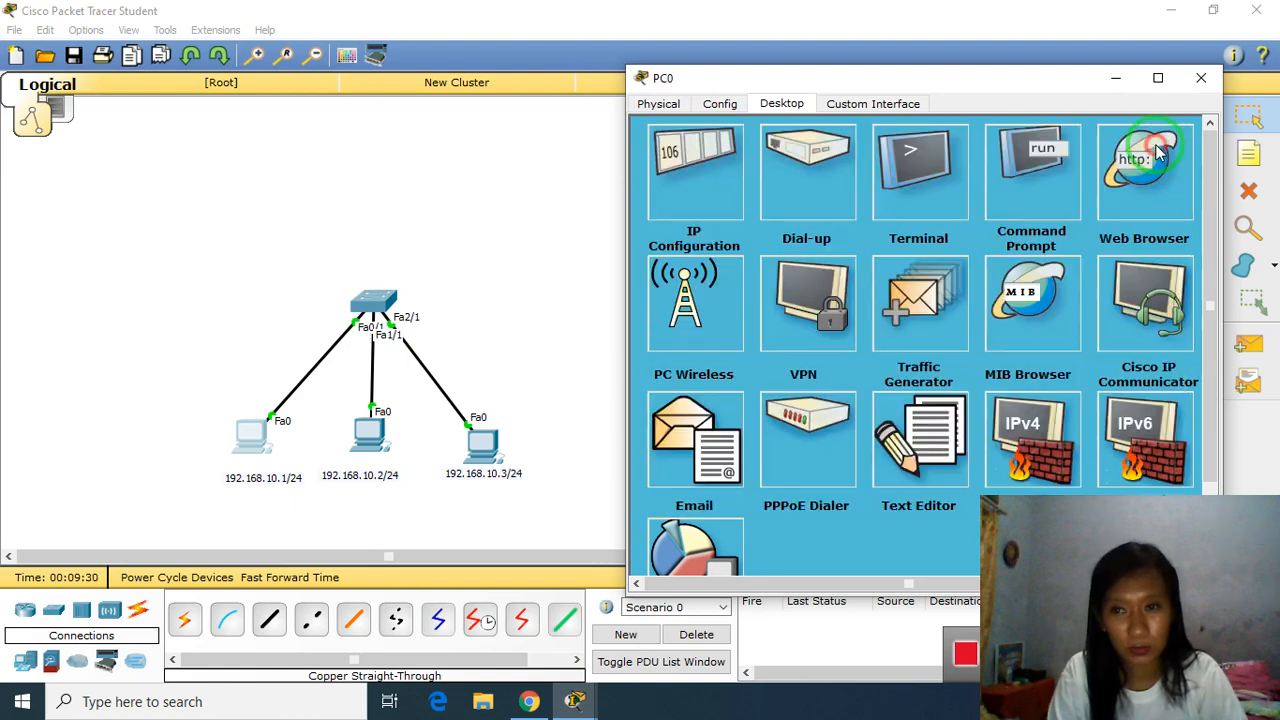
pyautogui.click(1212, 78)
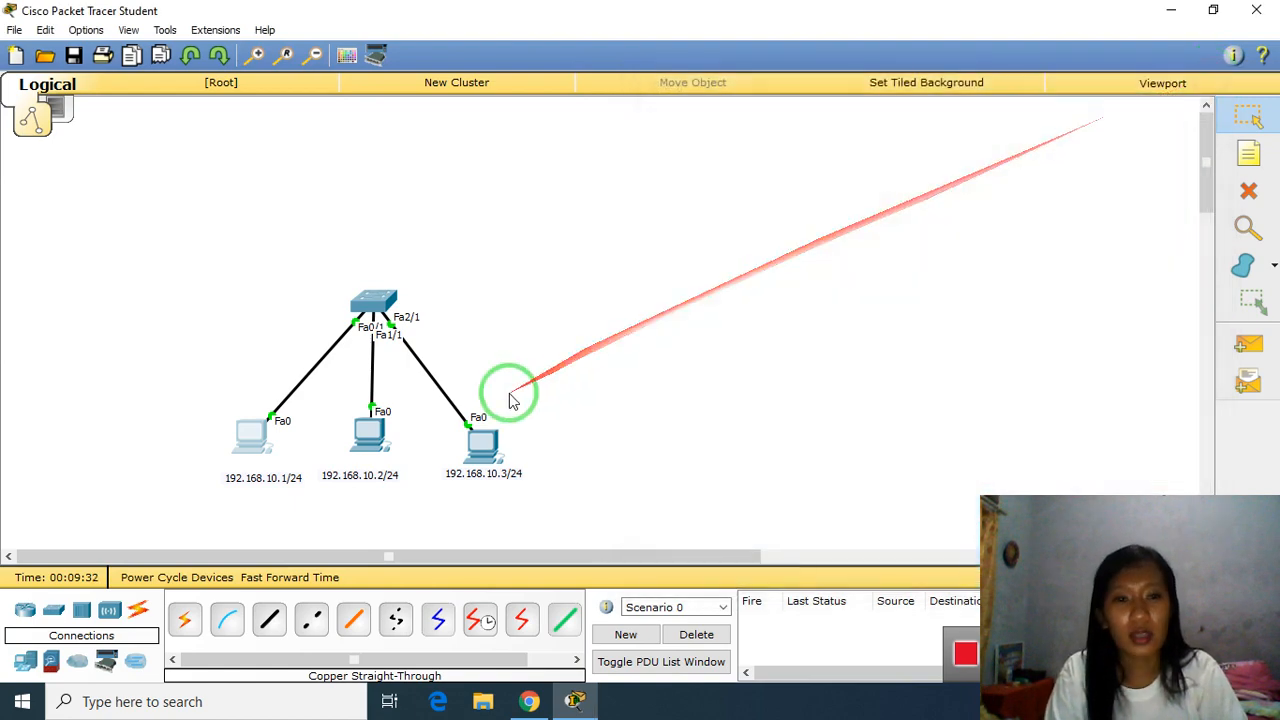
# Step: Open the IP configuration of the middle PC, keeping the topology in view
pyautogui.click(365, 440)
pyautogui.moveTo(620, 127); pyautogui.dragTo(843, 92)
pyautogui.click(731, 118)
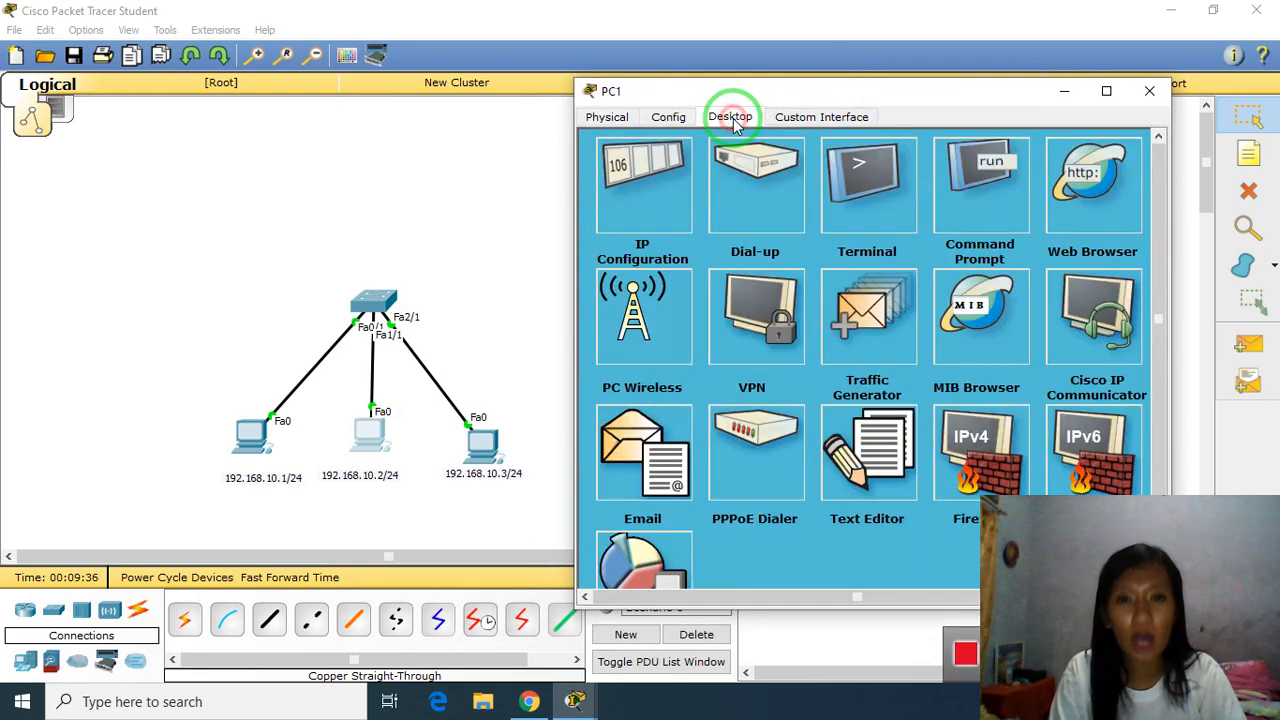
pyautogui.click(656, 195)
# Step: Try to assign the static IP address 192.168.10.1 to the middle PC
pyautogui.click(777, 230)
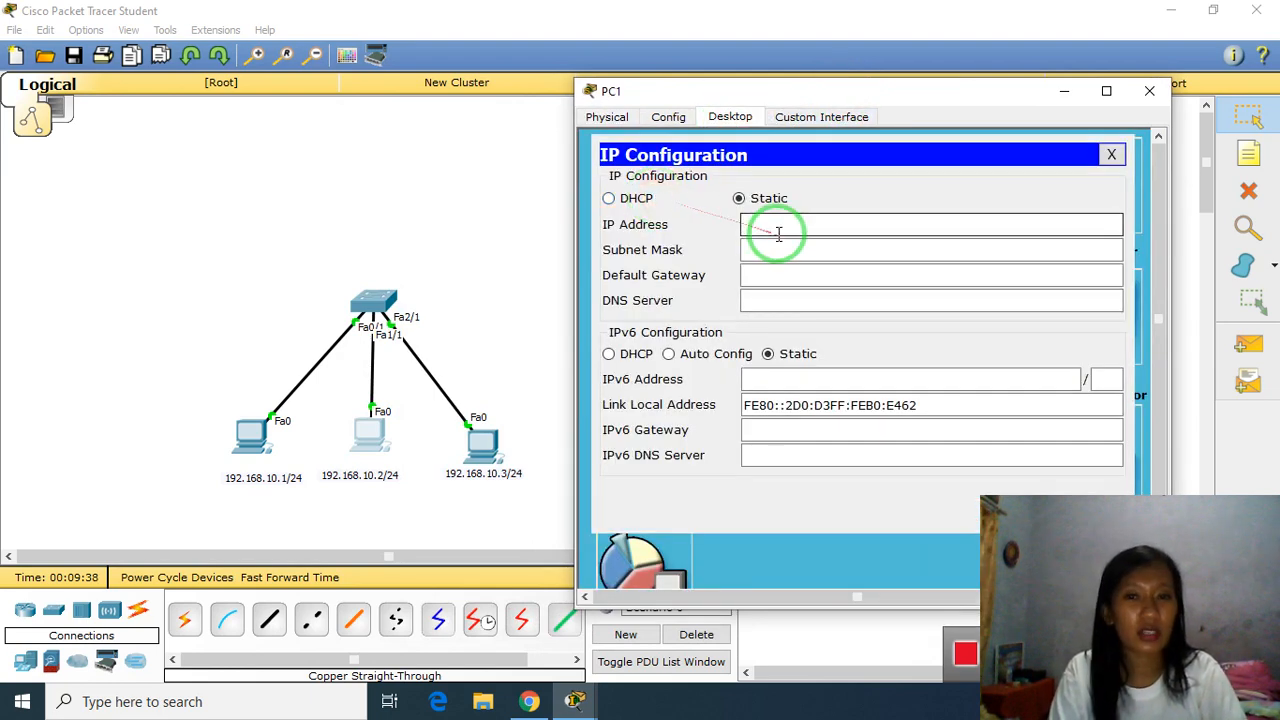
pyautogui.write('192.168.10.1')
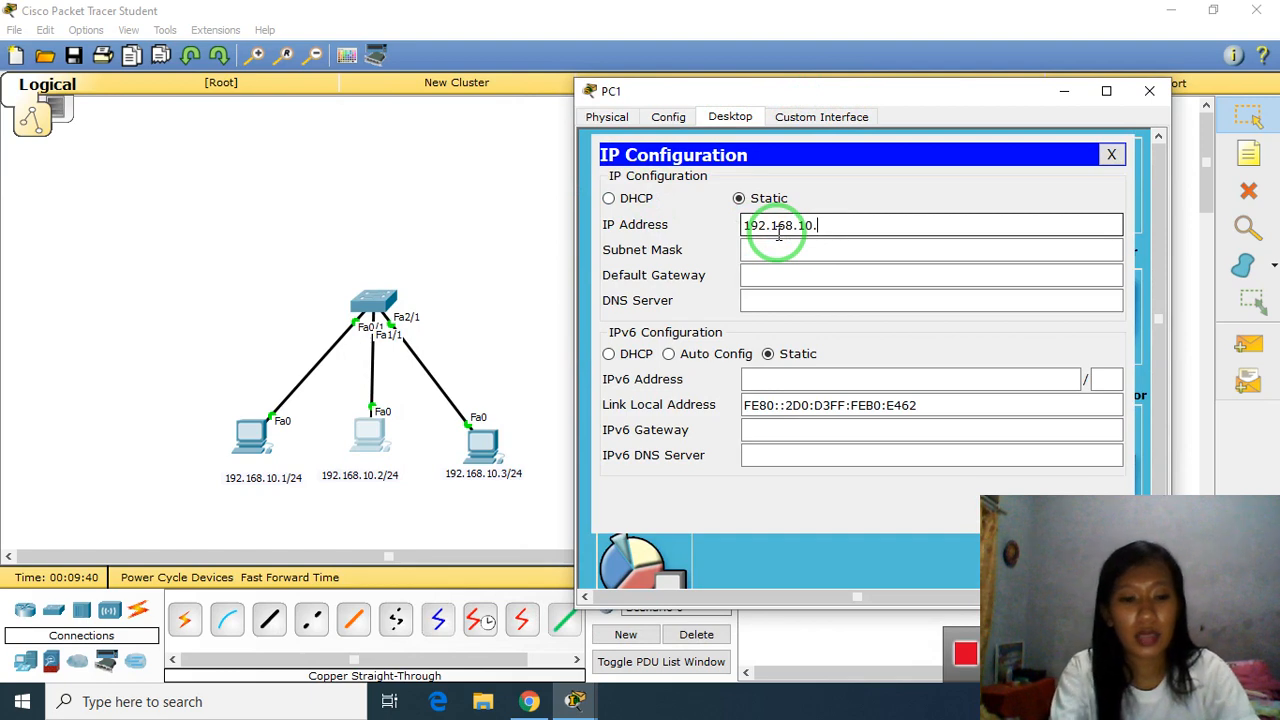
pyautogui.press('BackSpace')
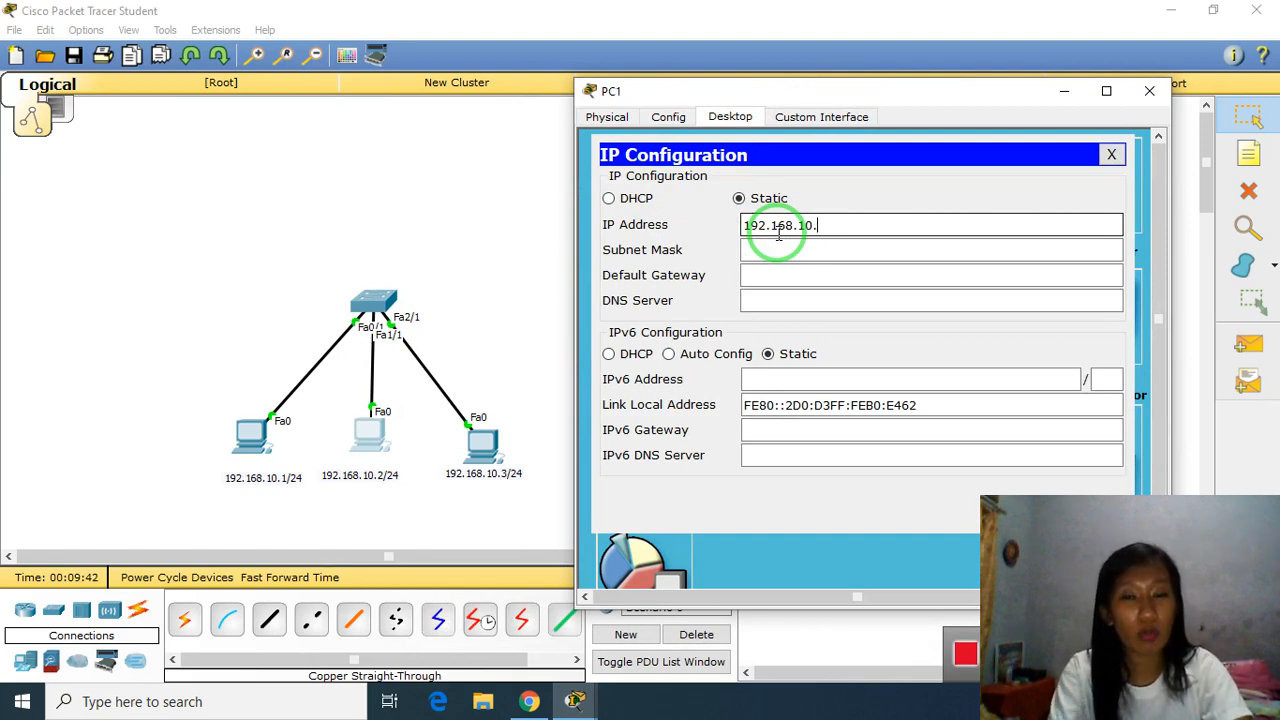
pyautogui.write('1')
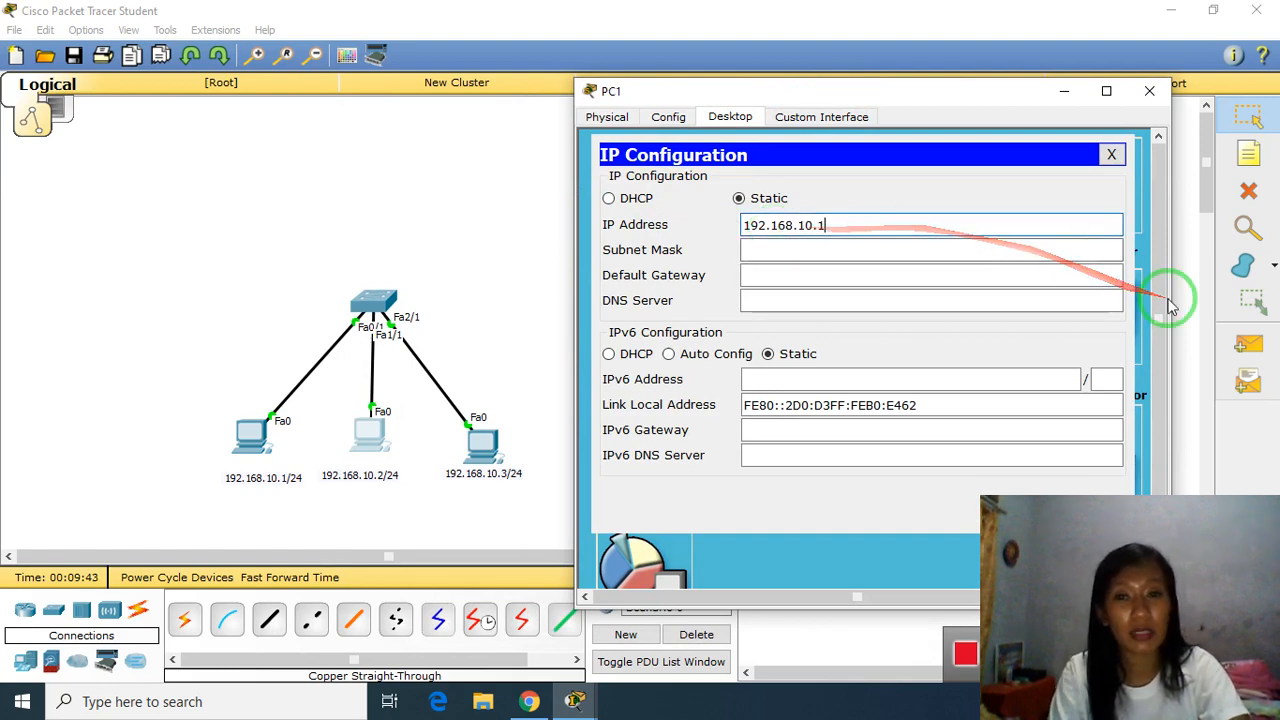
pyautogui.click(898, 257)
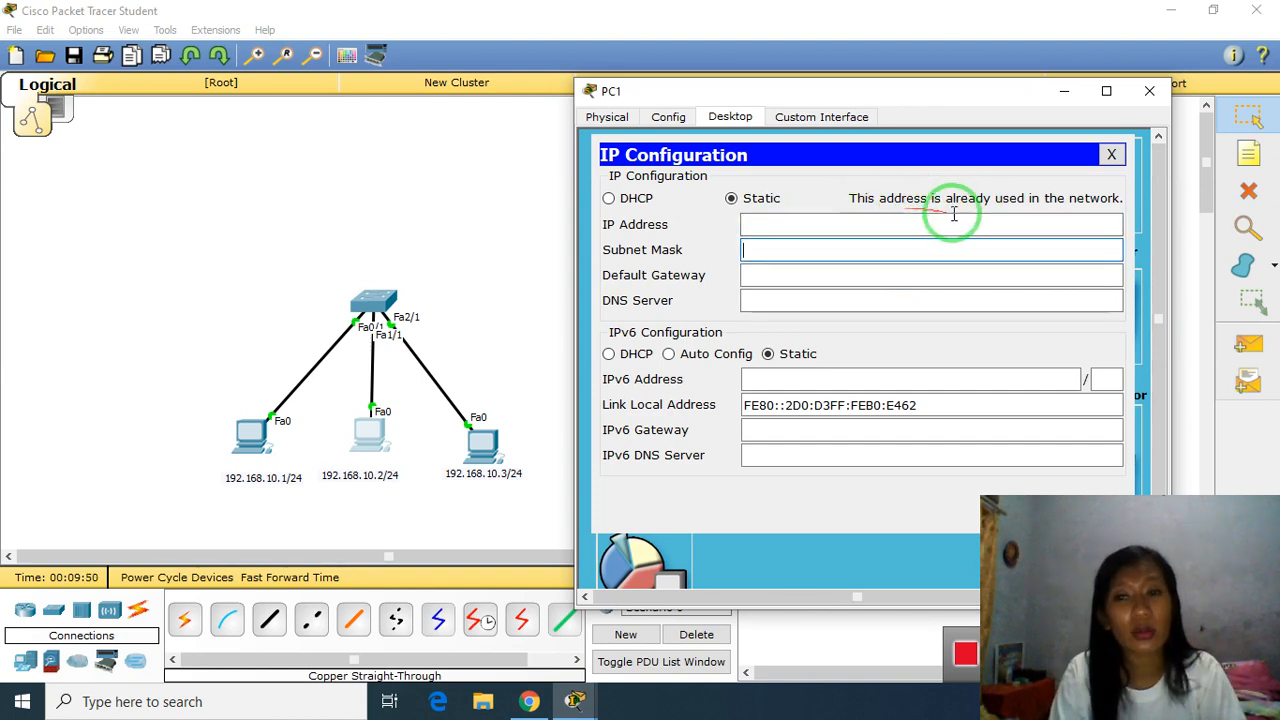
# Step: Set the middle PC's IP address to 192.168.10.2, subnet mask to 255.255.255.0 and default gateway to 192.168.10.1, and close its window
pyautogui.click(851, 231)
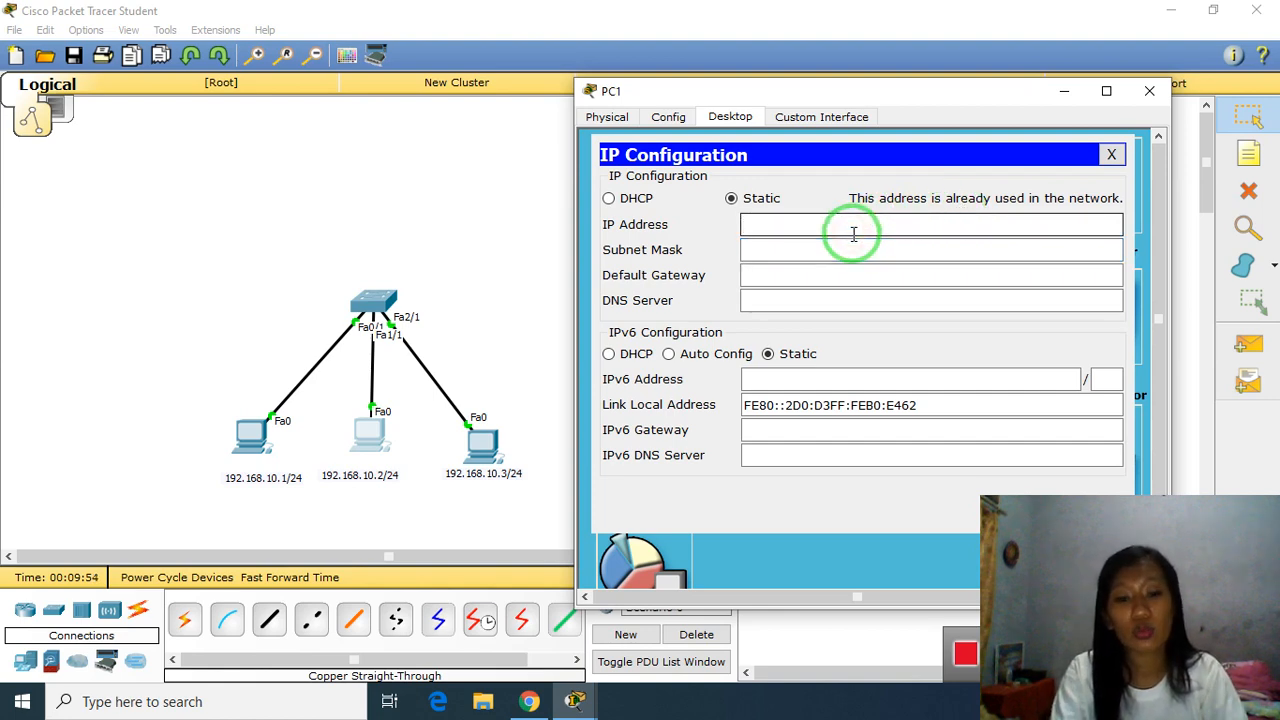
pyautogui.hotkey('ctrl', 'v')
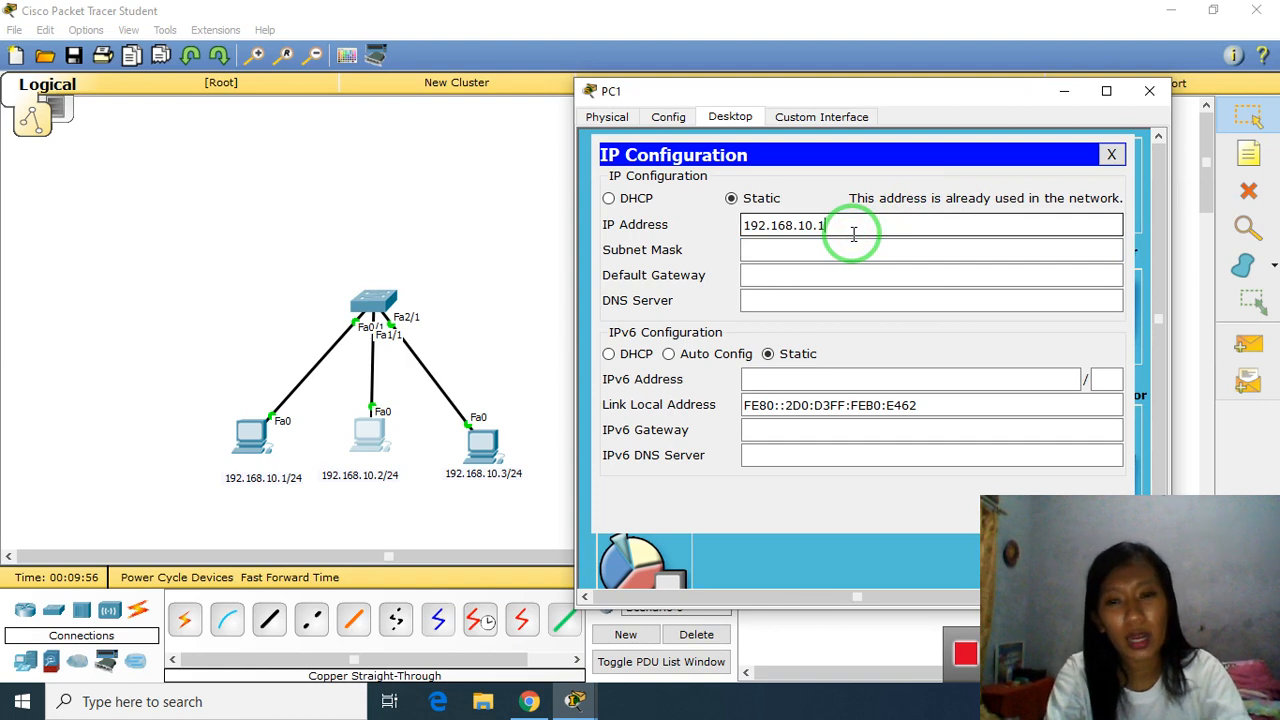
pyautogui.press('BackSpace')
pyautogui.write('2')
pyautogui.press('Tab')
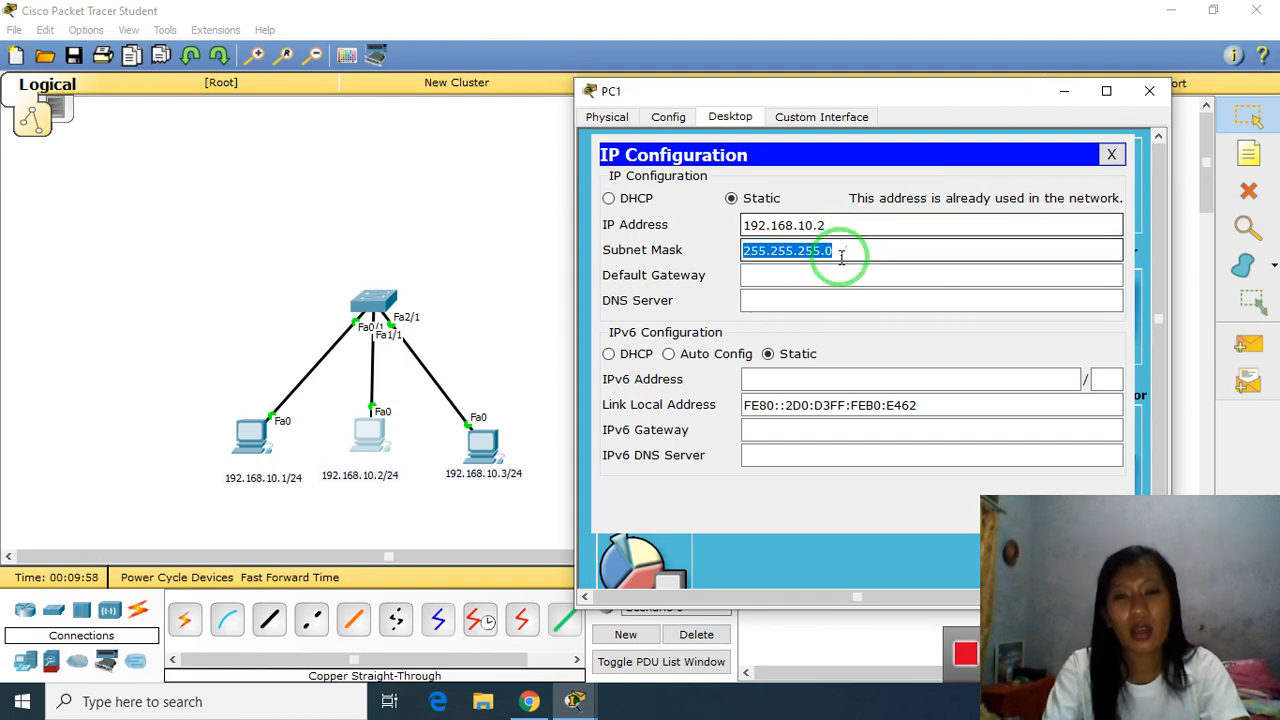
pyautogui.click(810, 275)
pyautogui.hotkey('ctrl', 'v')
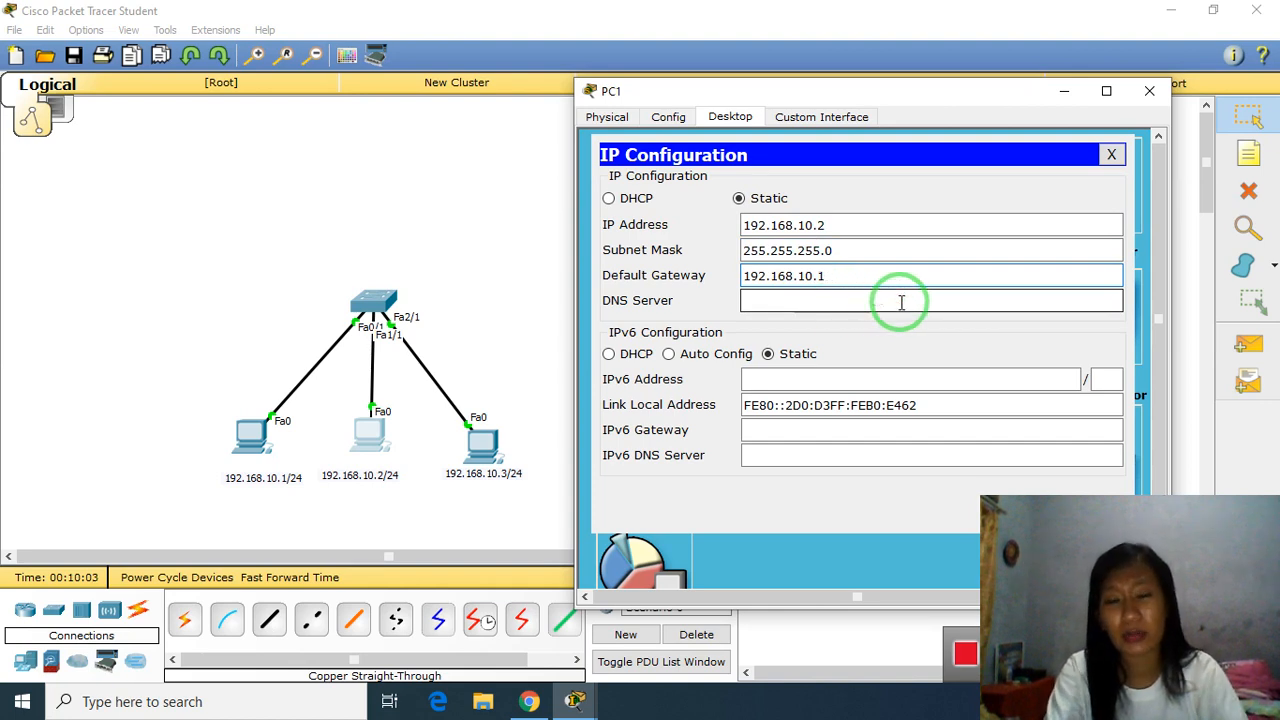
pyautogui.click(1111, 154)
pyautogui.click(1155, 91)
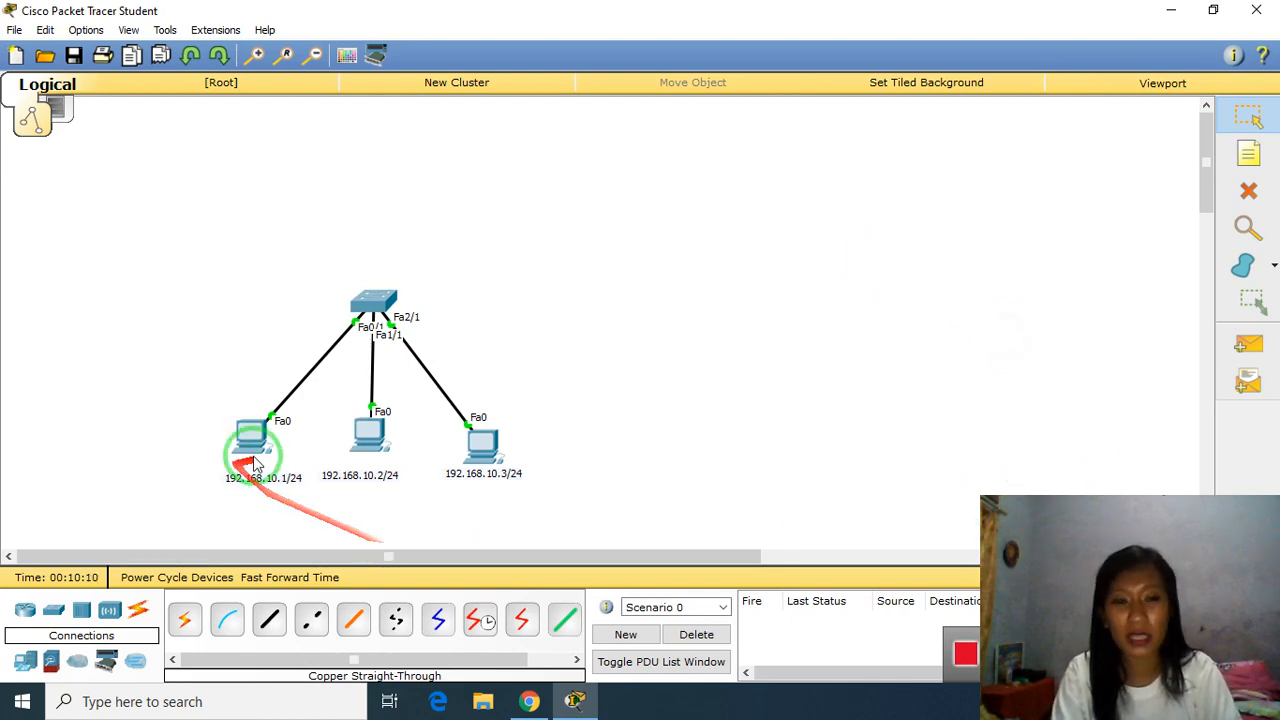
# Step: Send a simple PDU from the middle PC to the leftmost PC
pyautogui.click(1248, 344)
pyautogui.click(372, 430)
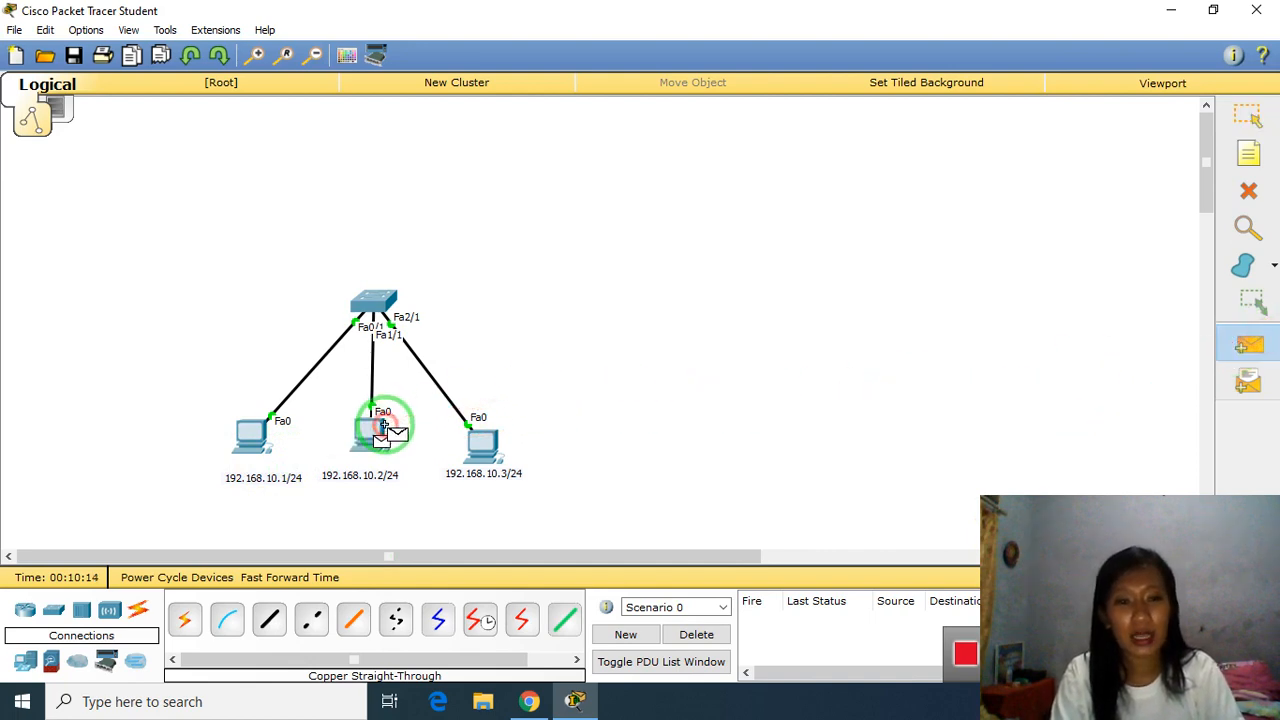
pyautogui.click(247, 435)
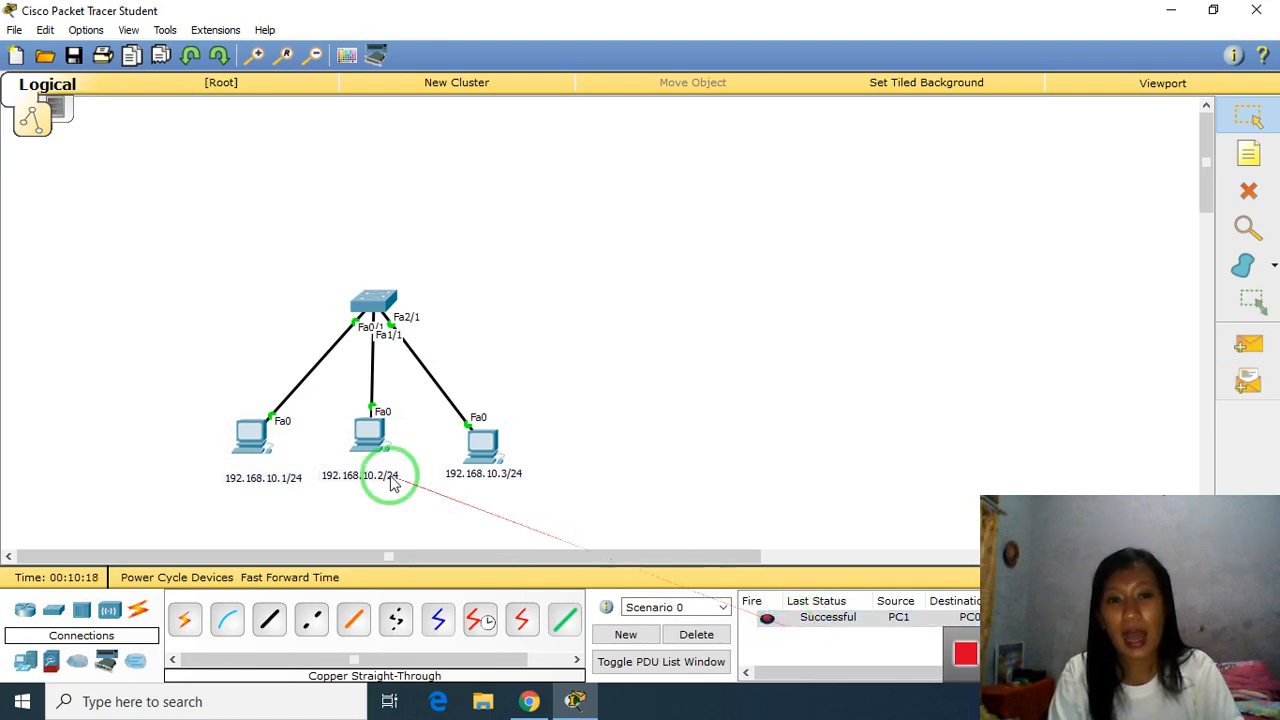
# Step: Ping 192.168.10.1 from the middle PC's command prompt and close the prompt
pyautogui.click(366, 438)
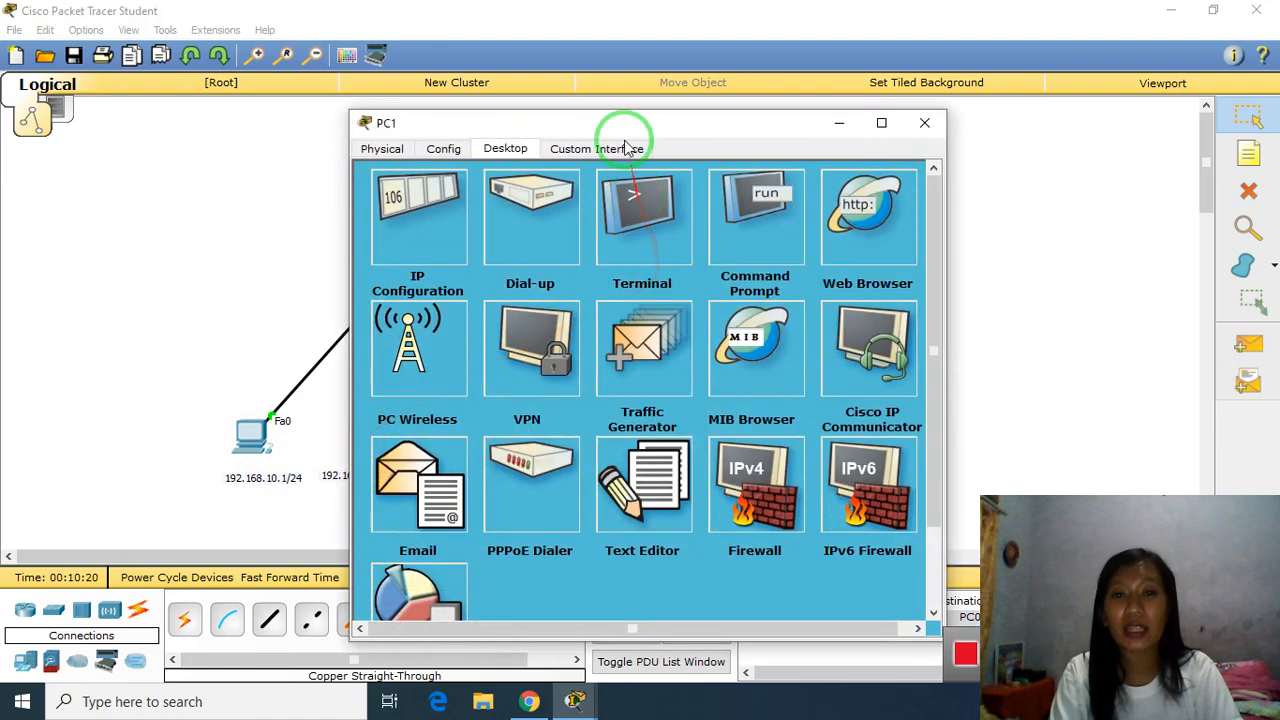
pyautogui.moveTo(610, 122); pyautogui.dragTo(902, 94)
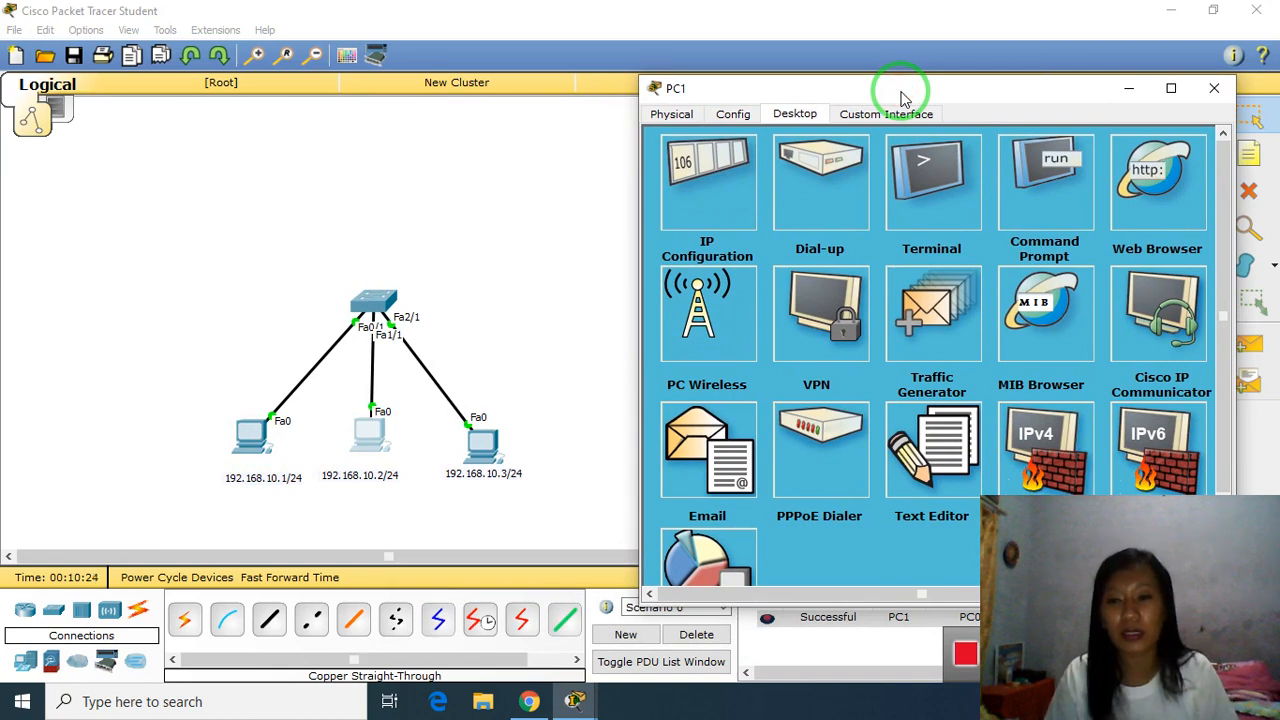
pyautogui.click(1022, 188)
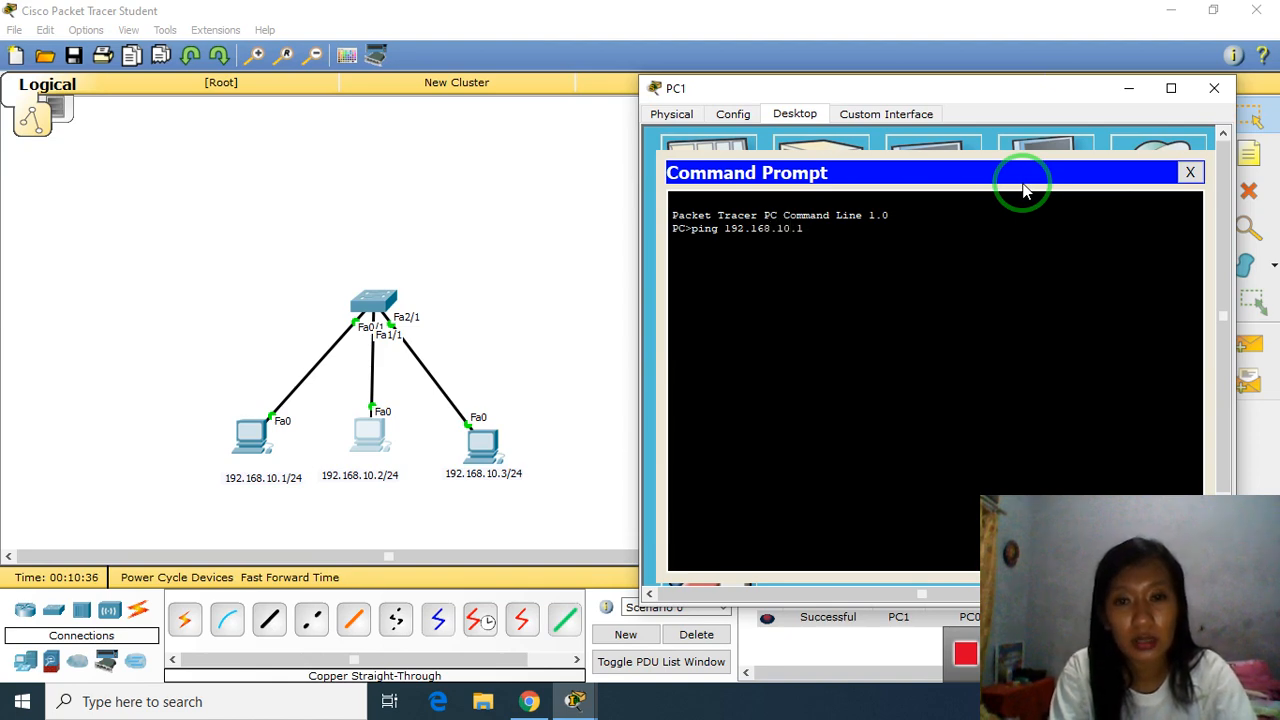
pyautogui.press('Return')
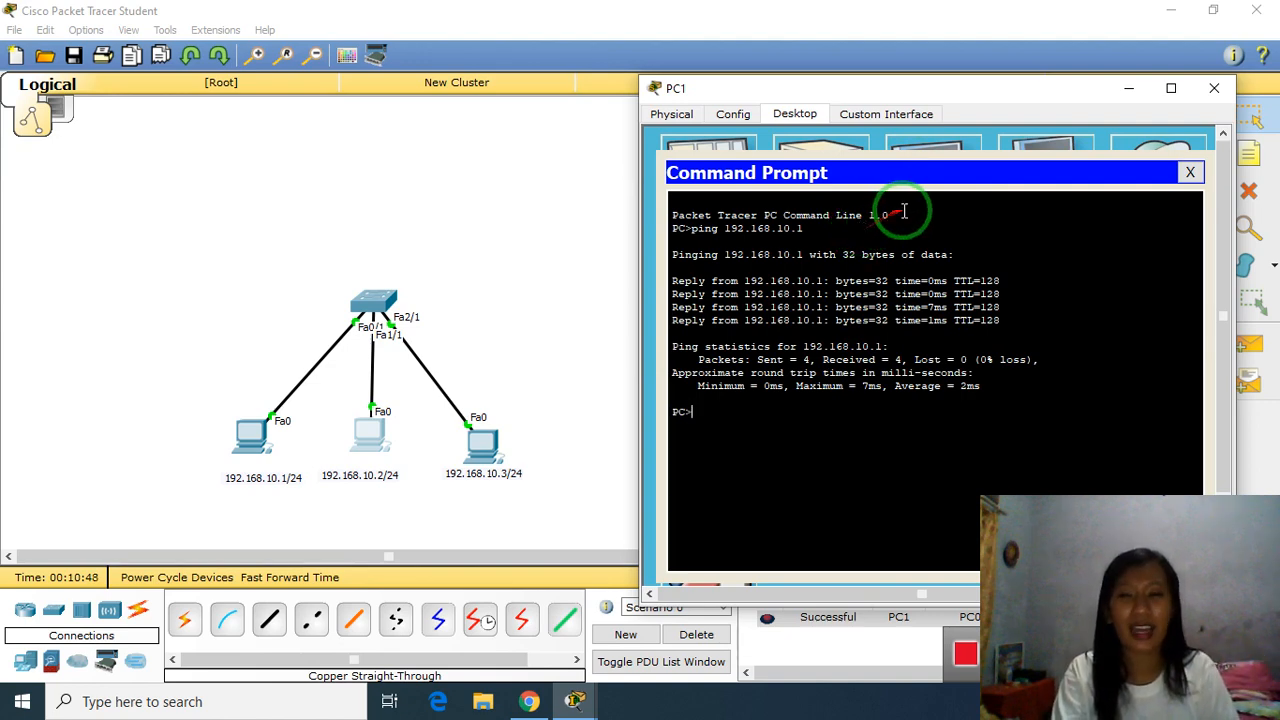
pyautogui.click(1190, 172)
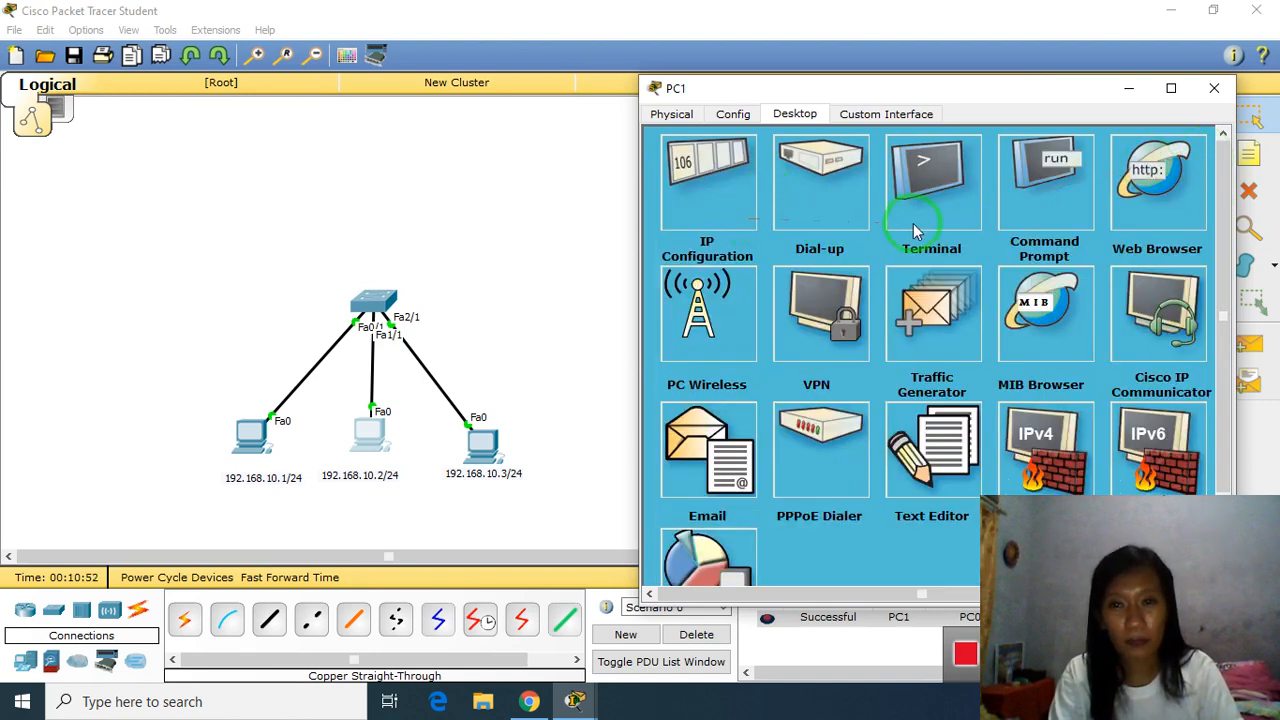
# Step: Reopen the middle PC's command prompt and ping 192.168.10.3
pyautogui.click(1036, 186)
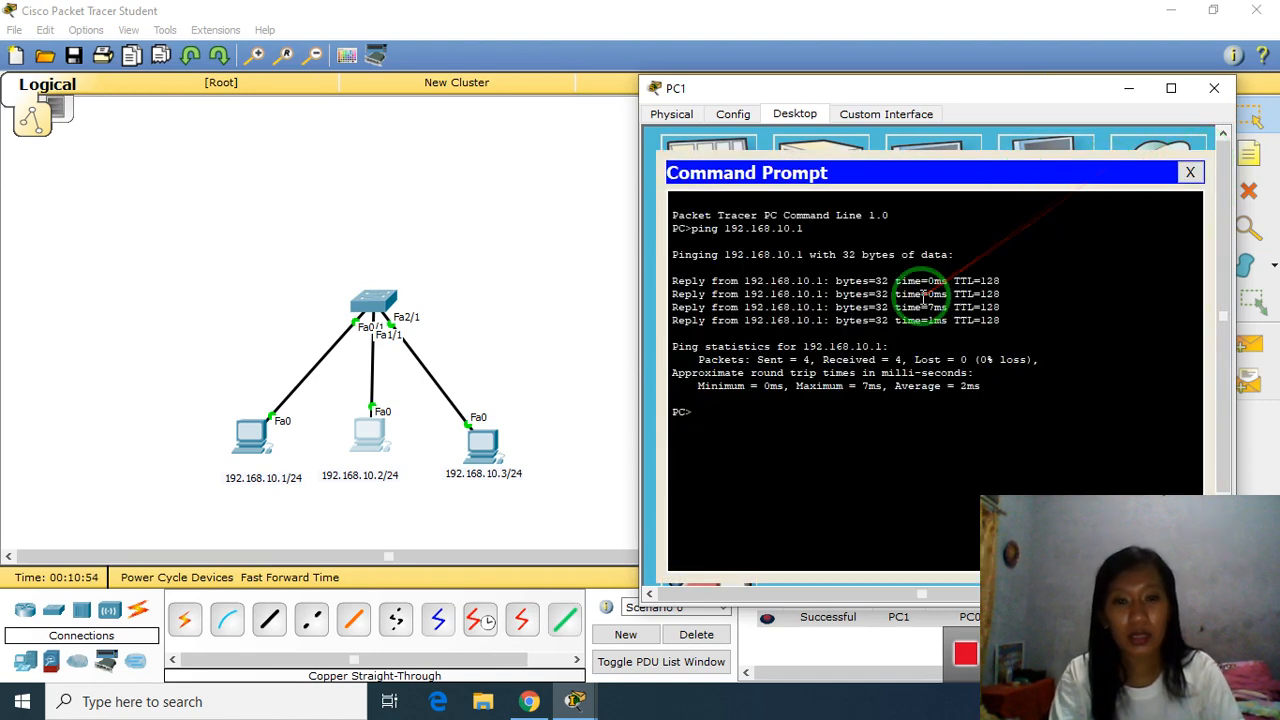
pyautogui.press('Up')
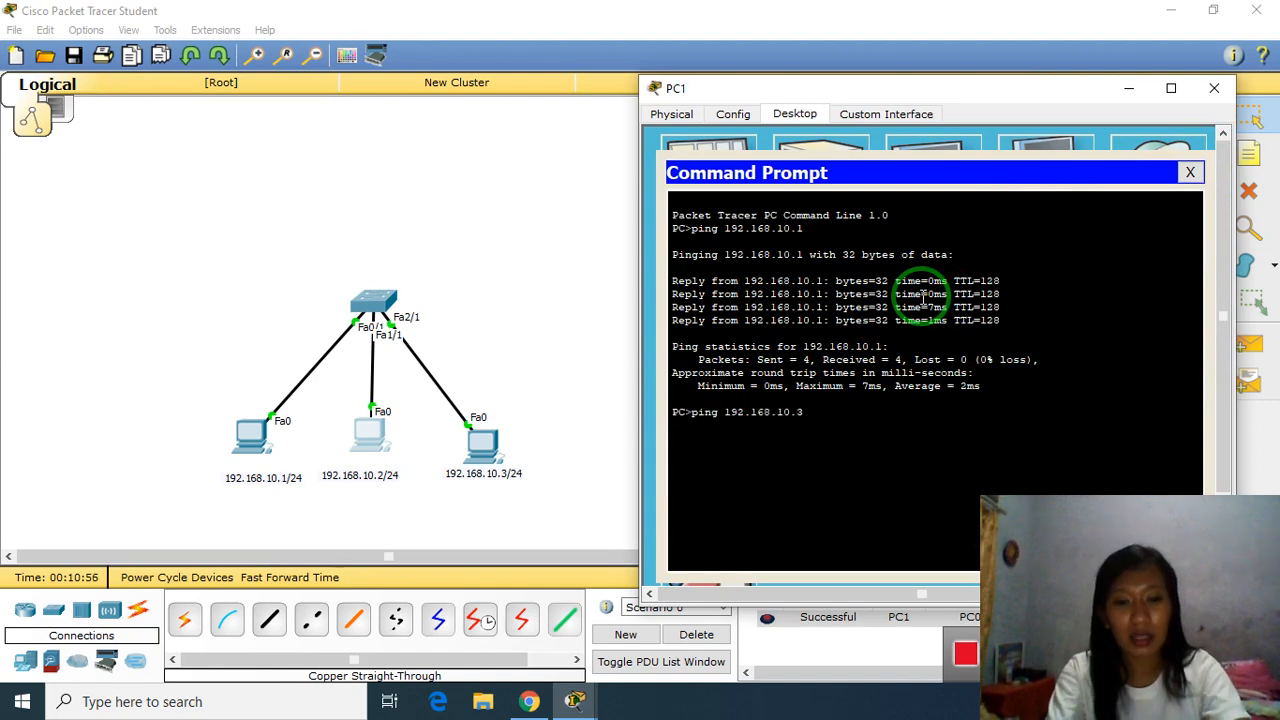
pyautogui.press('Return')
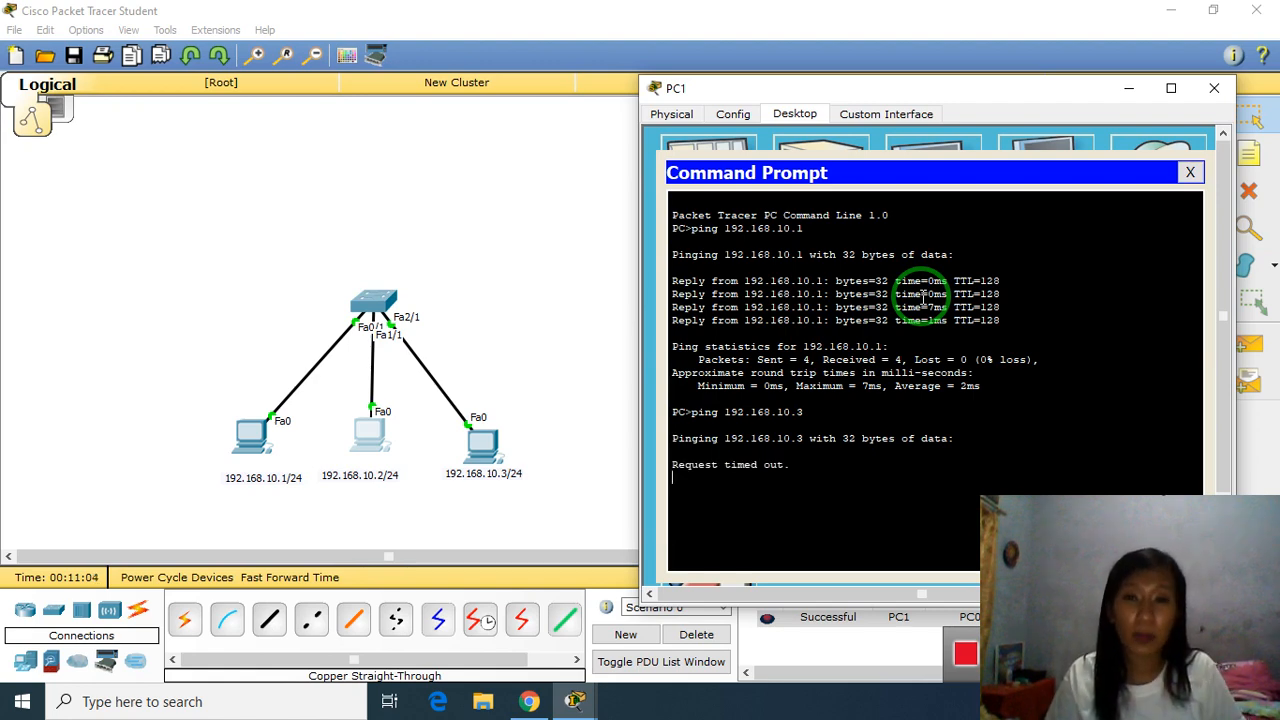
# Step: Set the rightmost PC's static IP address to 192.168.10.3, subnet mask to 255.255.255.0 and default gateway to 192.168.10.1, and close its window
pyautogui.click(484, 440)
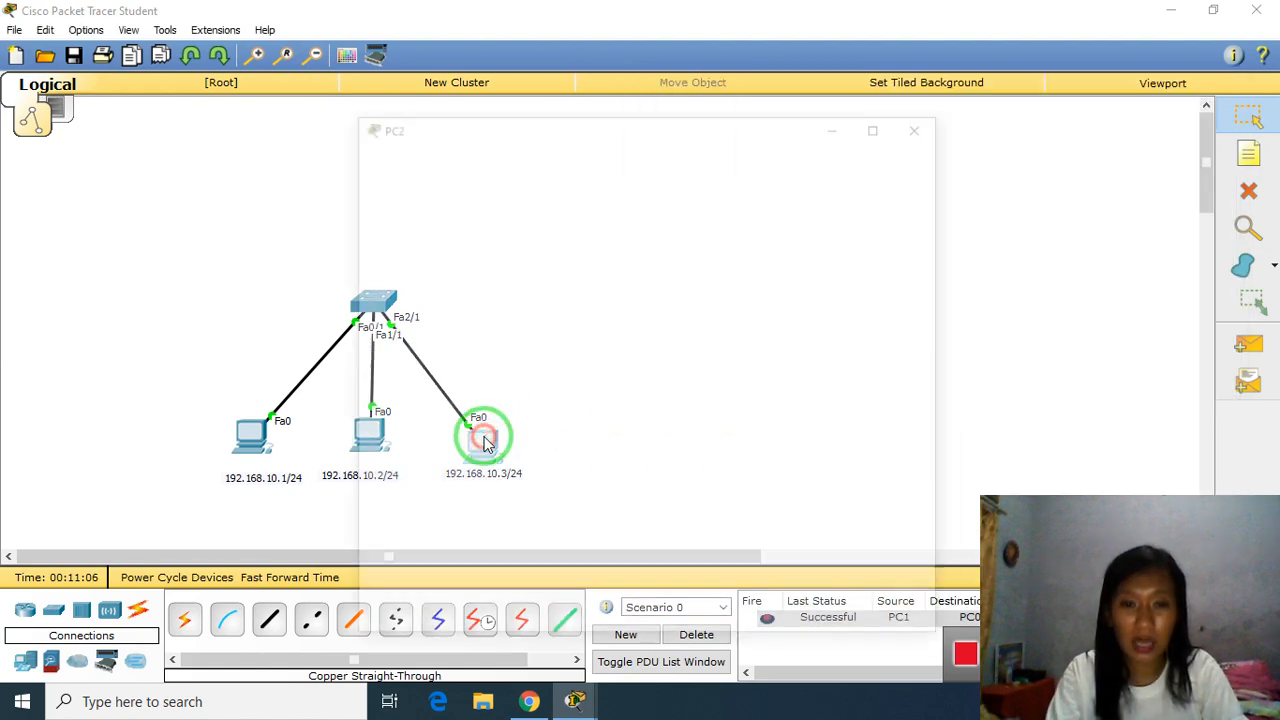
pyautogui.moveTo(612, 126); pyautogui.dragTo(803, 115)
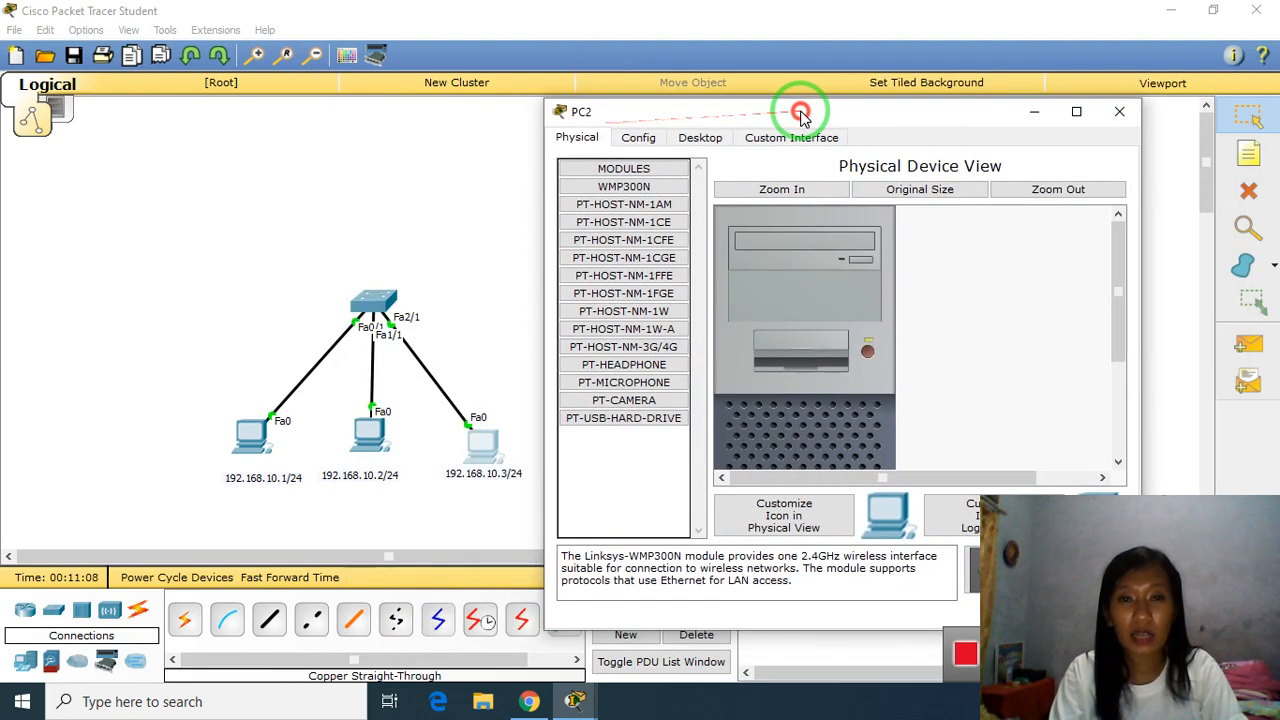
pyautogui.click(702, 138)
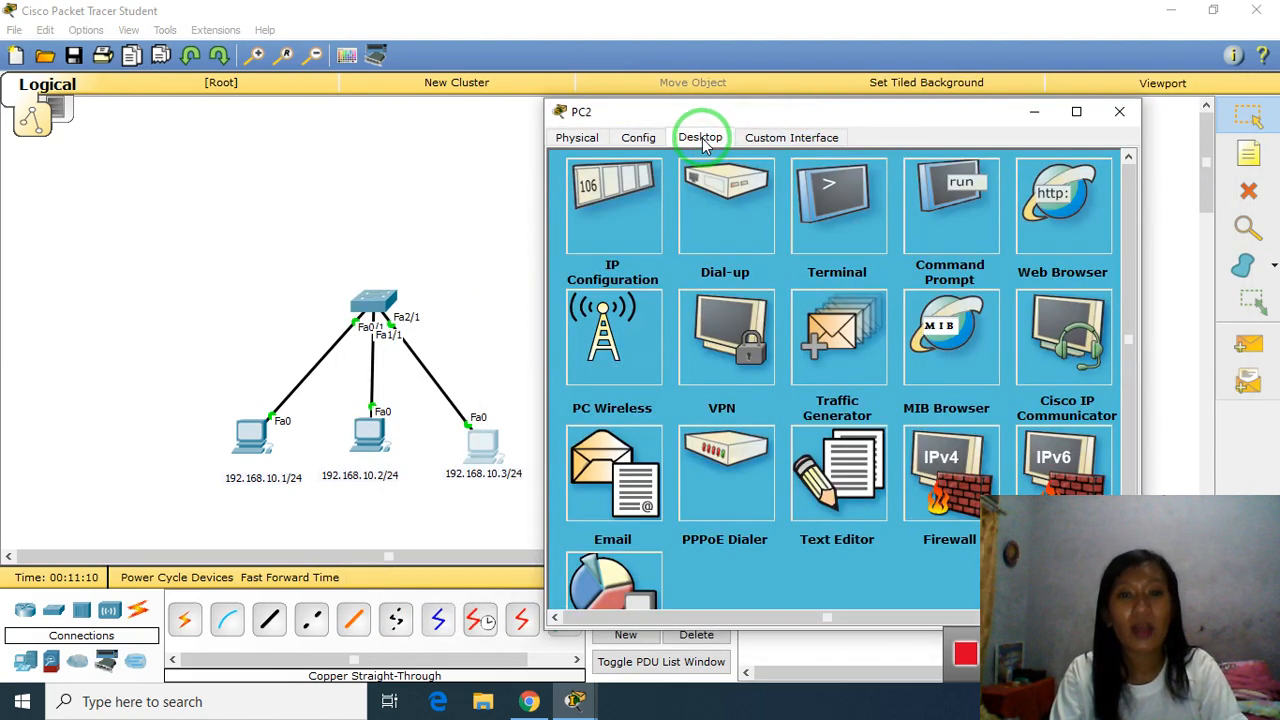
pyautogui.click(620, 196)
pyautogui.click(760, 247)
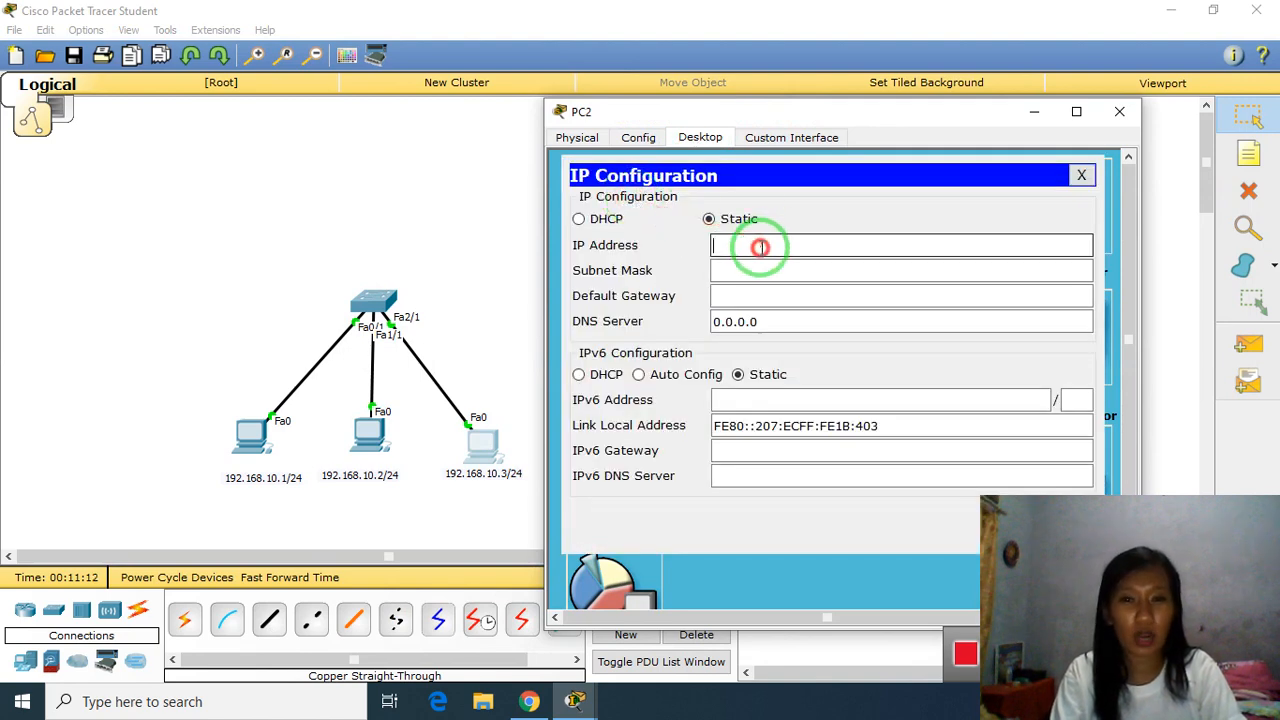
pyautogui.write('192.168.10.1')
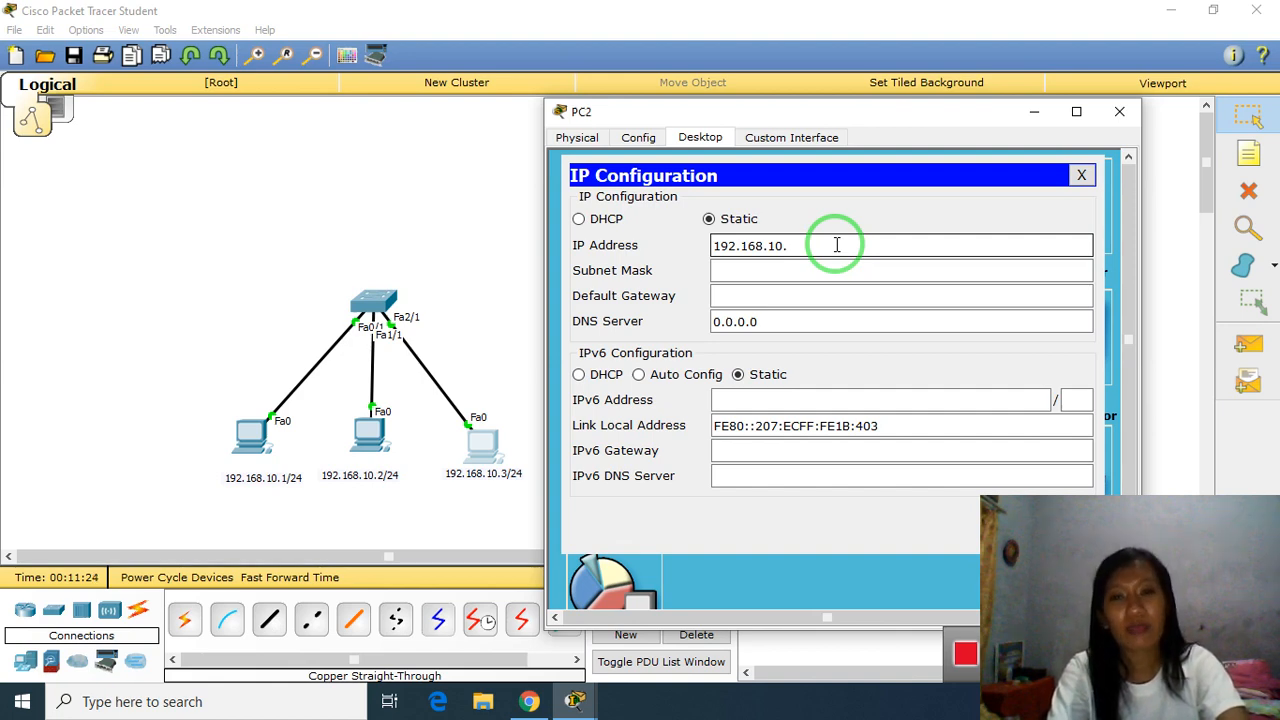
pyautogui.press('Tab')
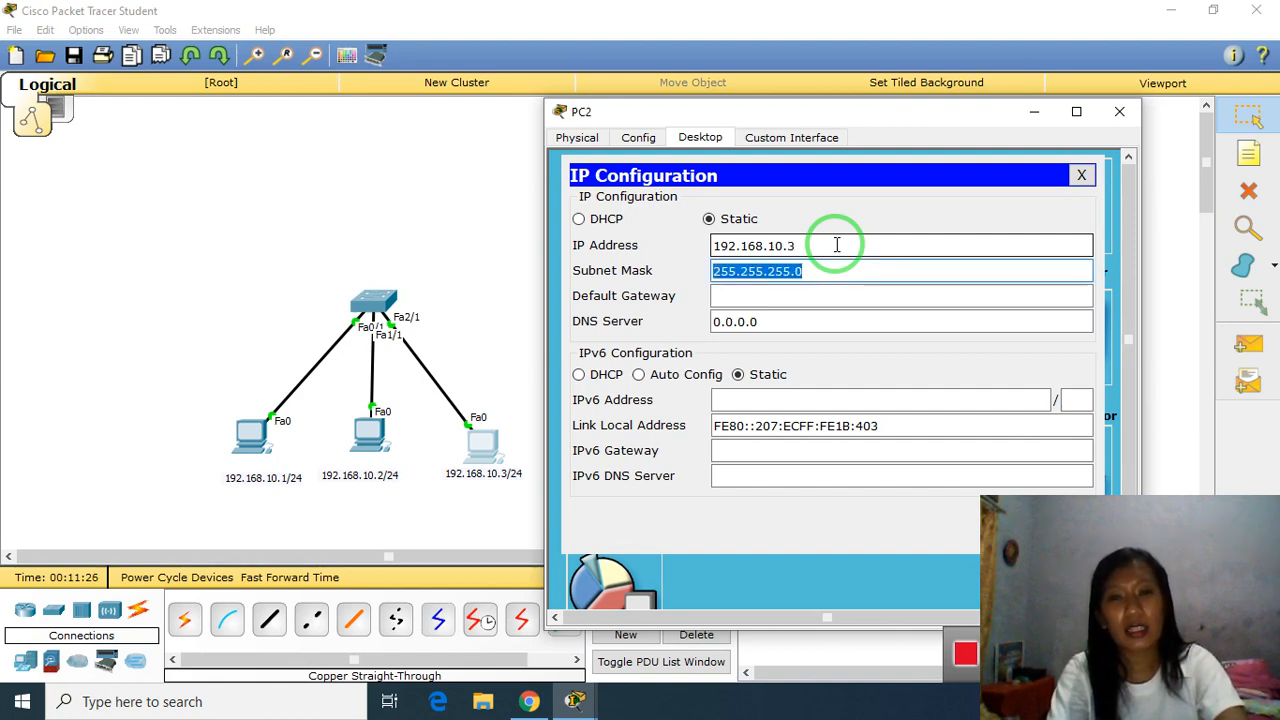
pyautogui.press('Tab')
pyautogui.write('192.168.10.1')
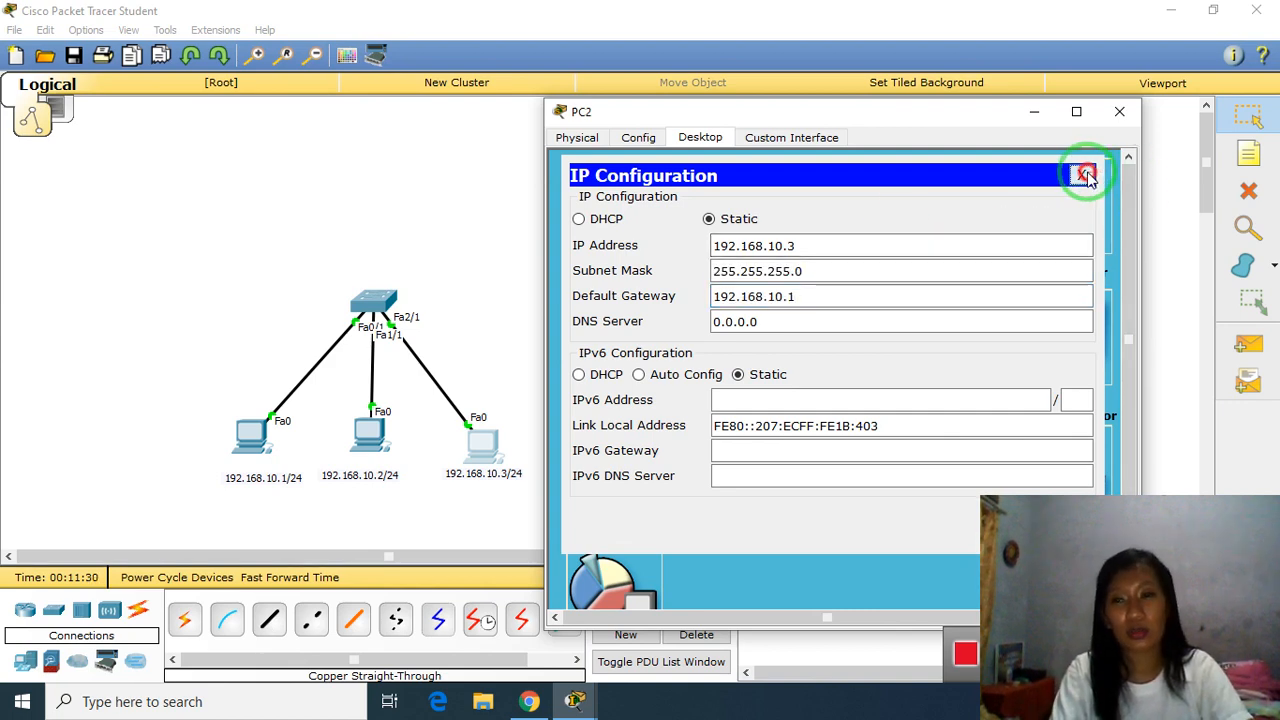
pyautogui.click(1081, 175)
pyautogui.click(1119, 111)
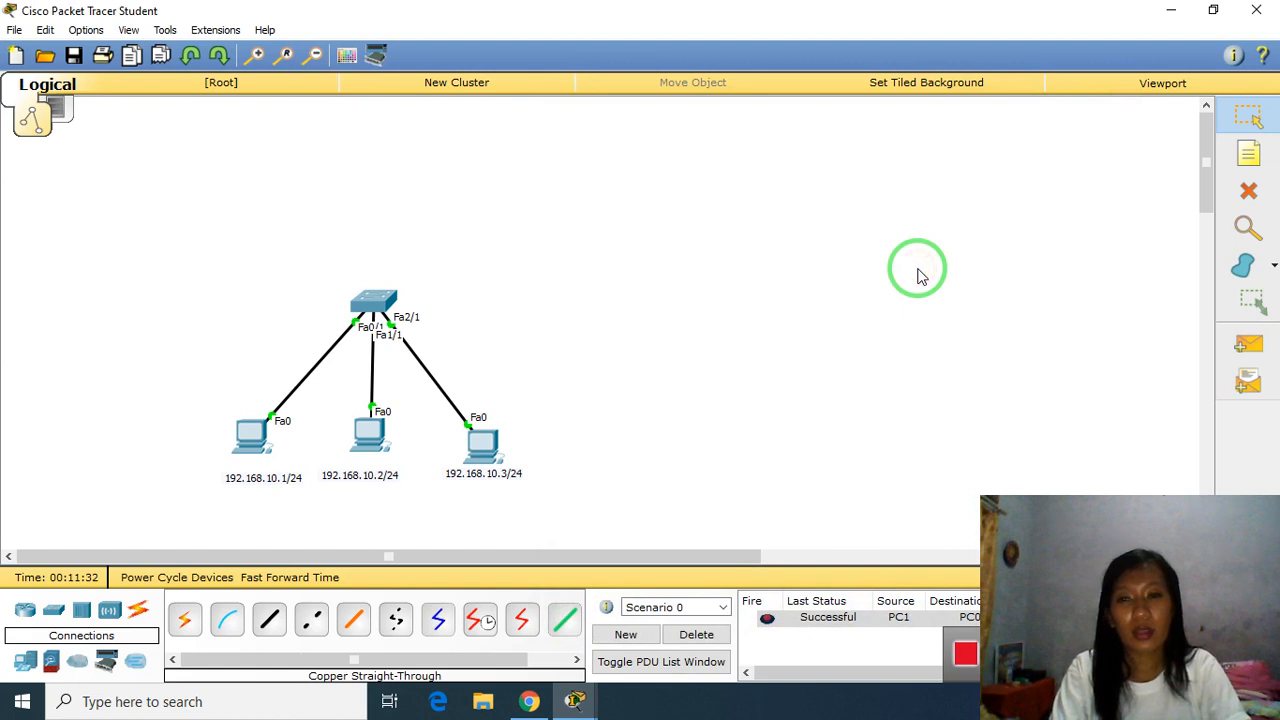
# Step: Send a simple PDU from the rightmost PC to the leftmost PC
pyautogui.click(1246, 343)
pyautogui.click(493, 448)
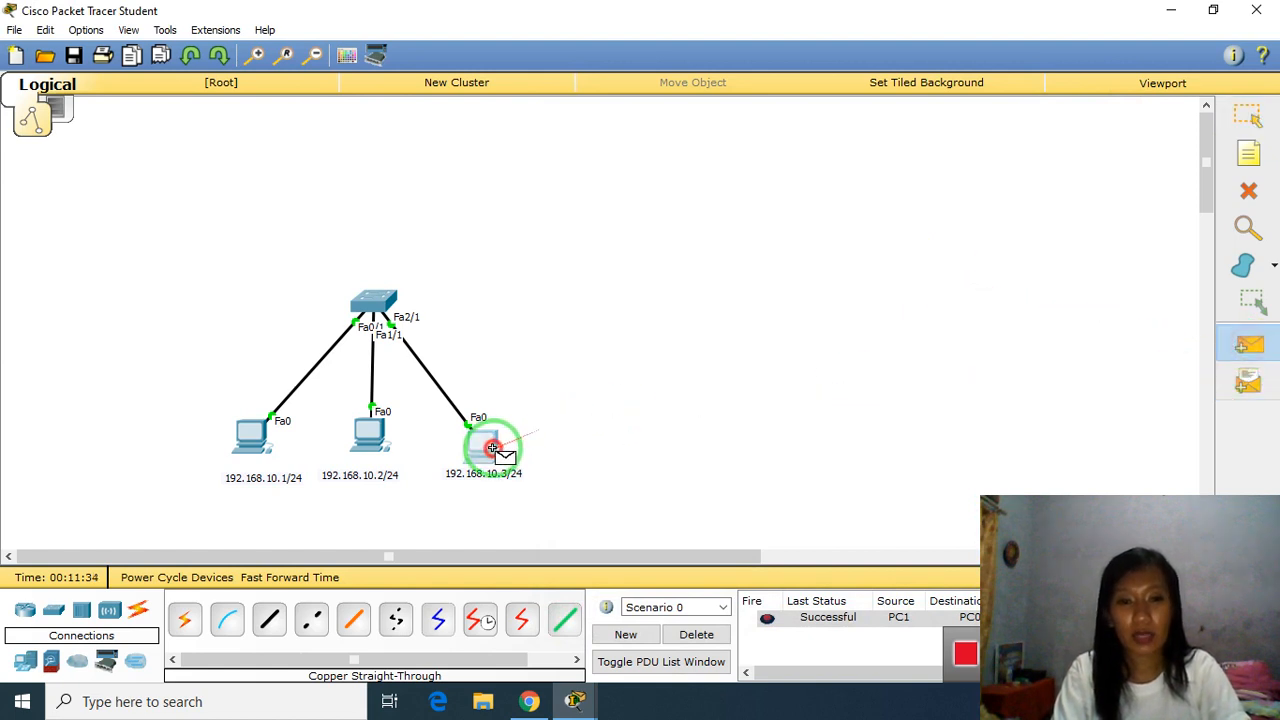
pyautogui.click(247, 437)
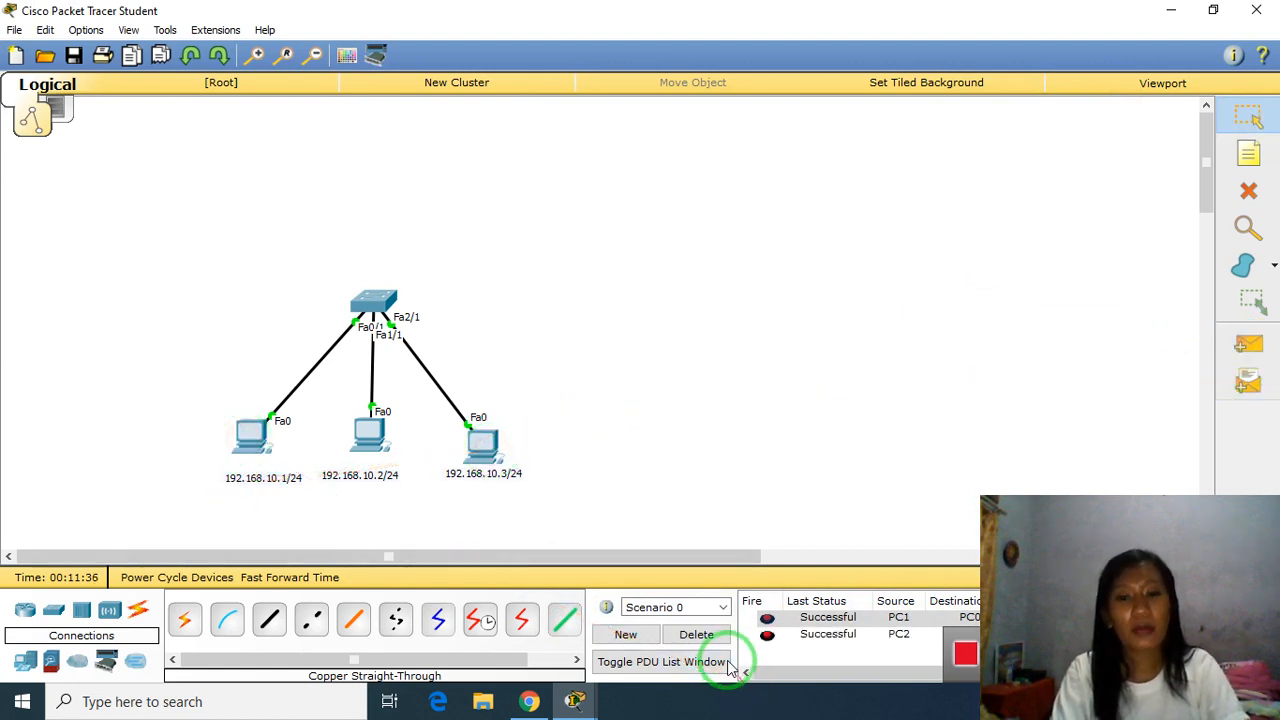
# Step: Check the status of both PDU entries and delete the scenario to clear them
pyautogui.click(837, 620)
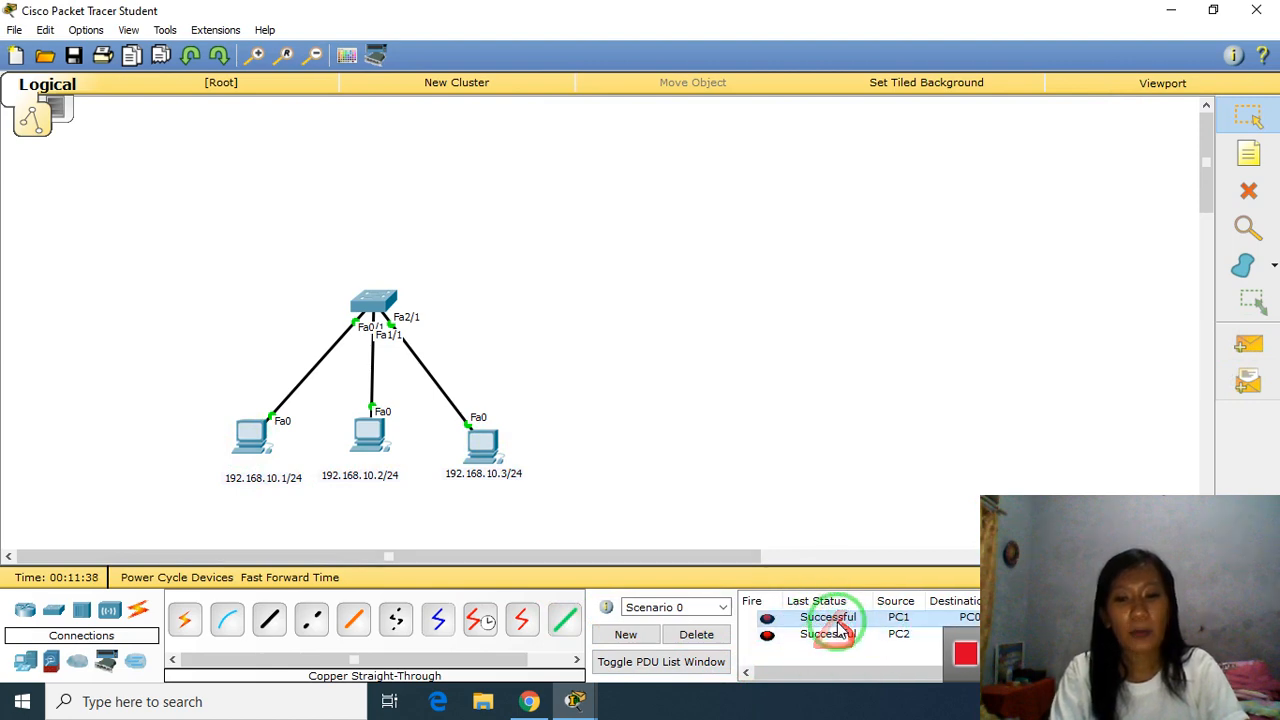
pyautogui.click(818, 636)
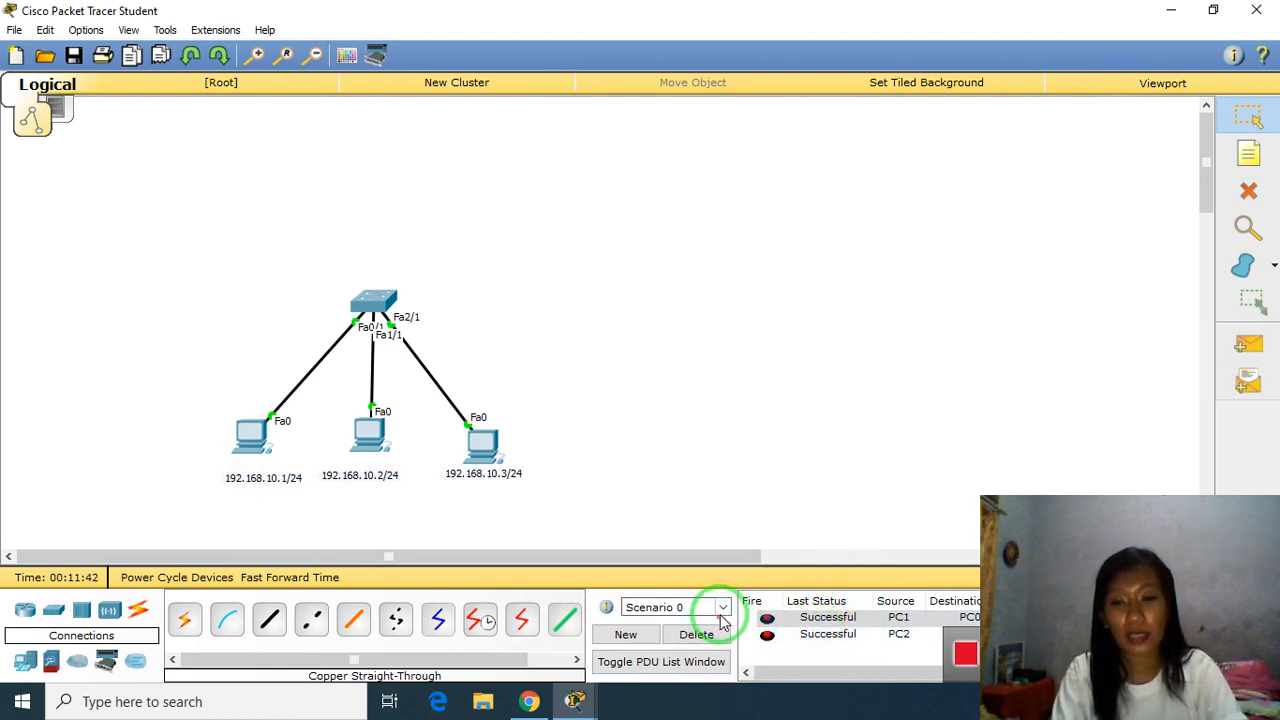
pyautogui.click(695, 635)
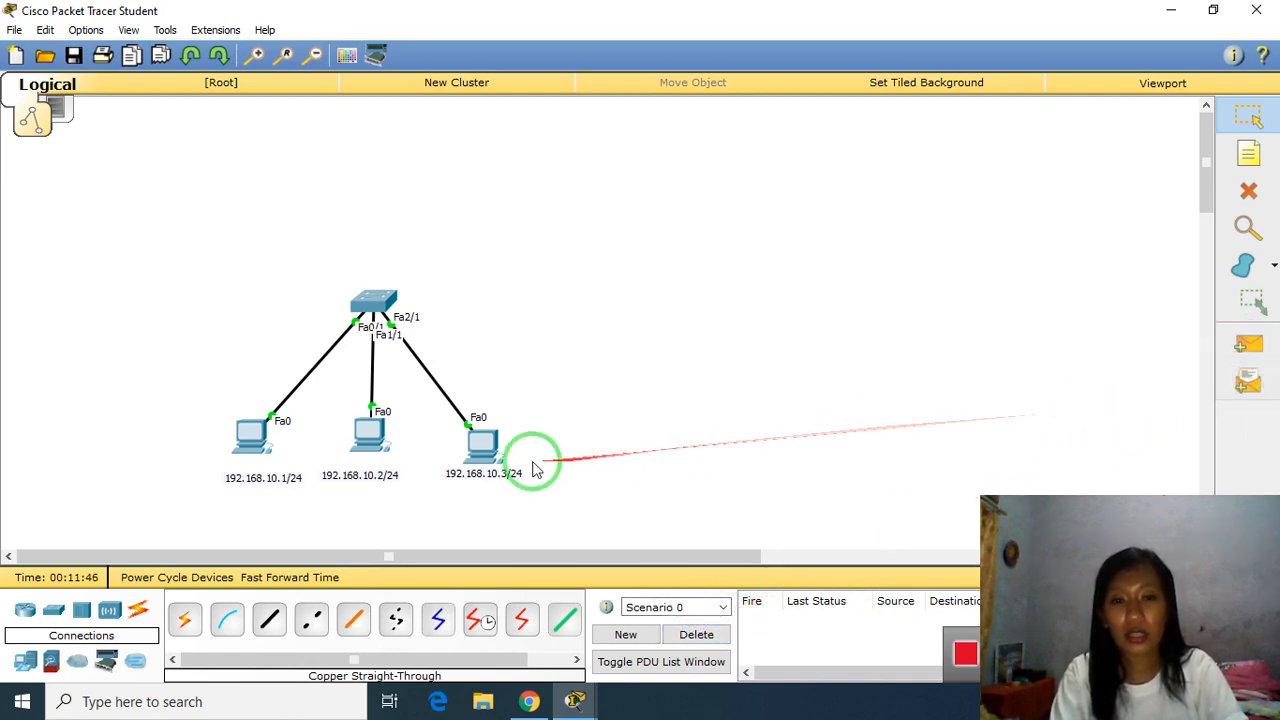
# Step: Ping 192.168.10.1 from the rightmost PC's command prompt and close the PC's window
pyautogui.moveTo(495, 460)
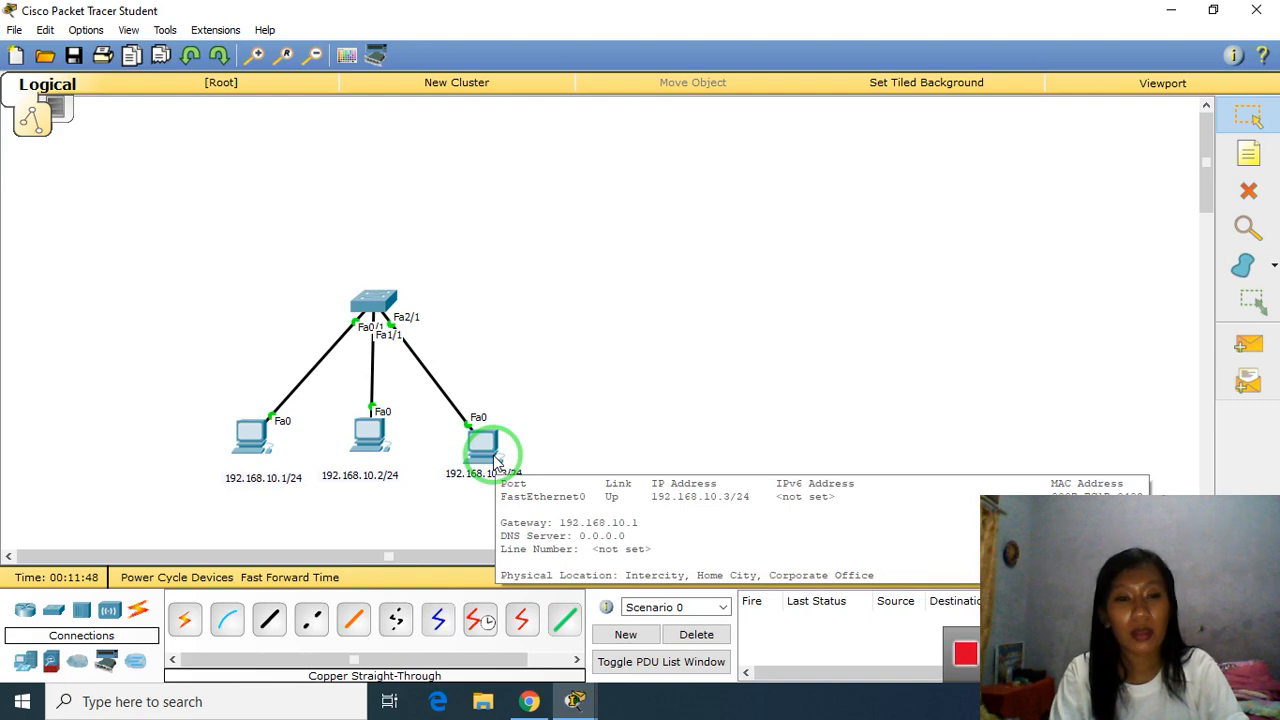
pyautogui.click(495, 460)
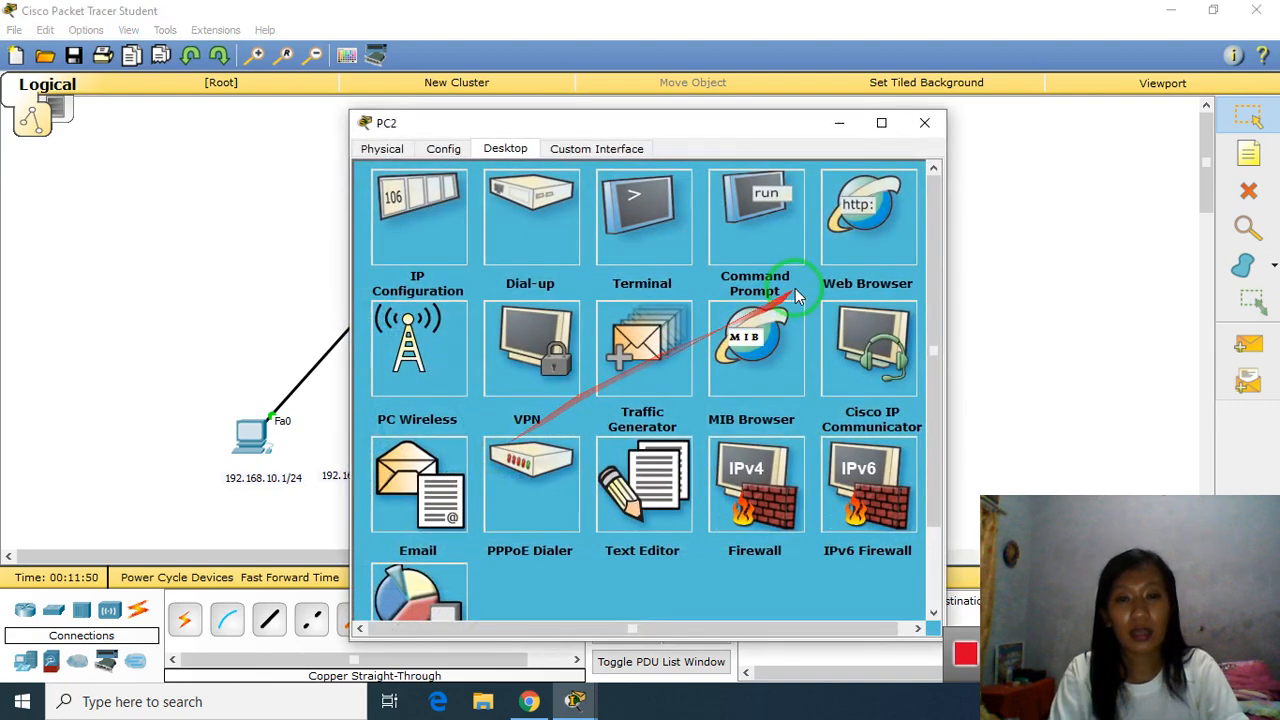
pyautogui.moveTo(660, 128); pyautogui.dragTo(910, 91)
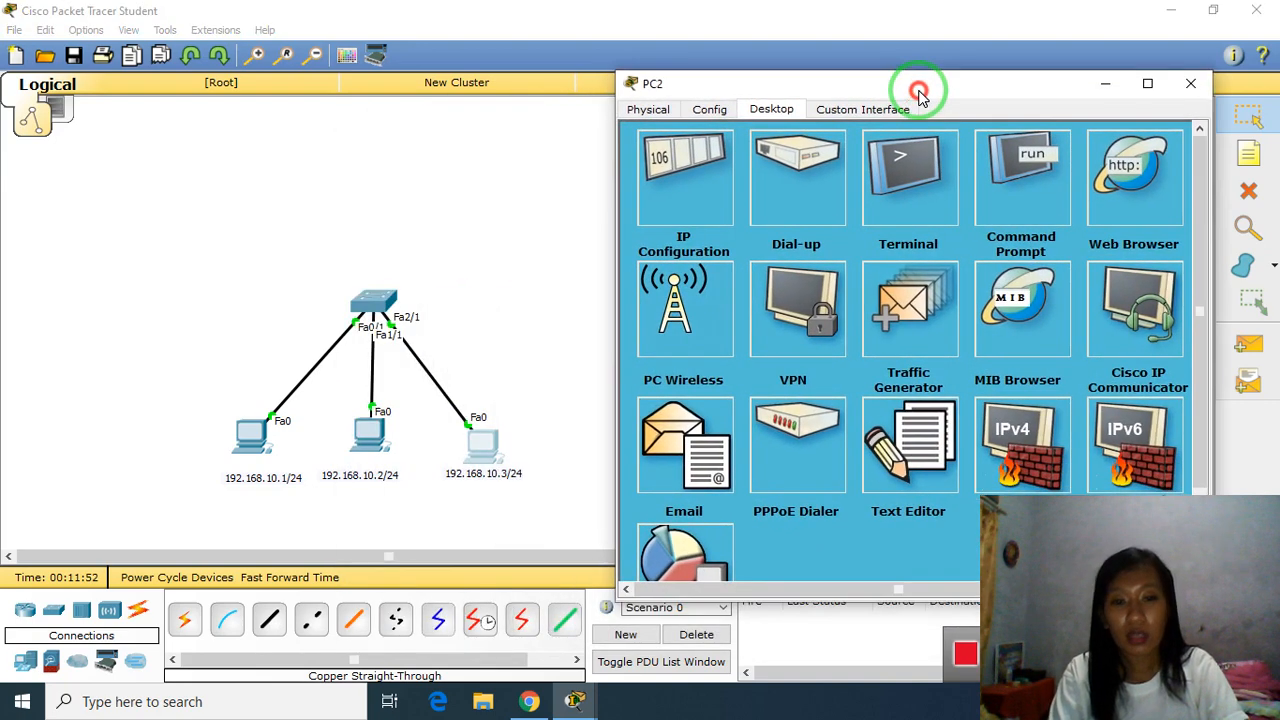
pyautogui.click(1030, 220)
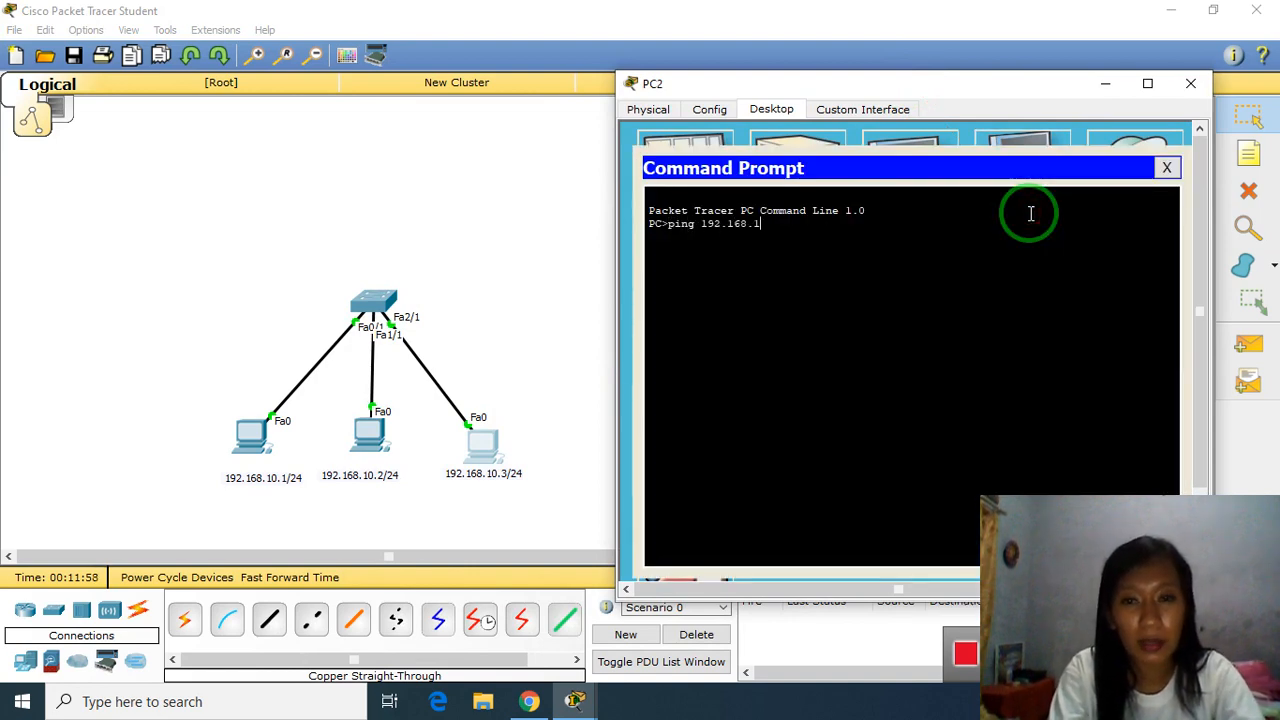
pyautogui.write('ping 192.168.10.1')
pyautogui.press('Return')
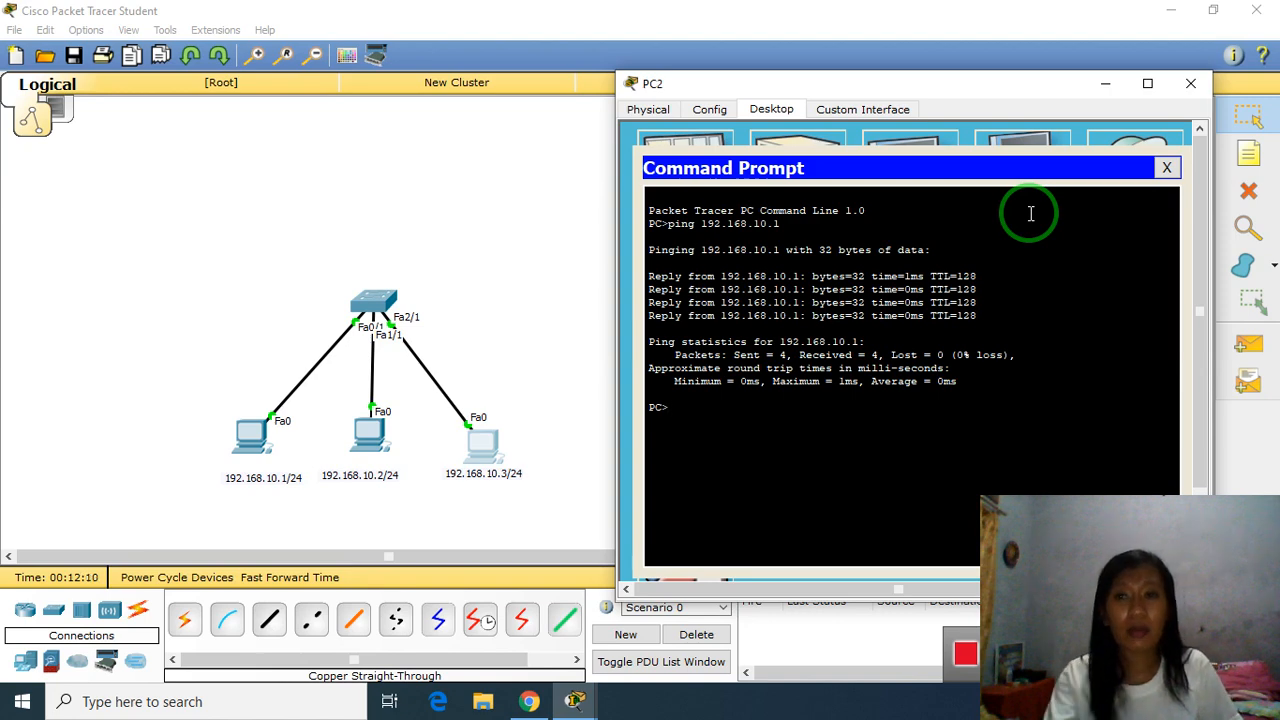
pyautogui.click(1166, 168)
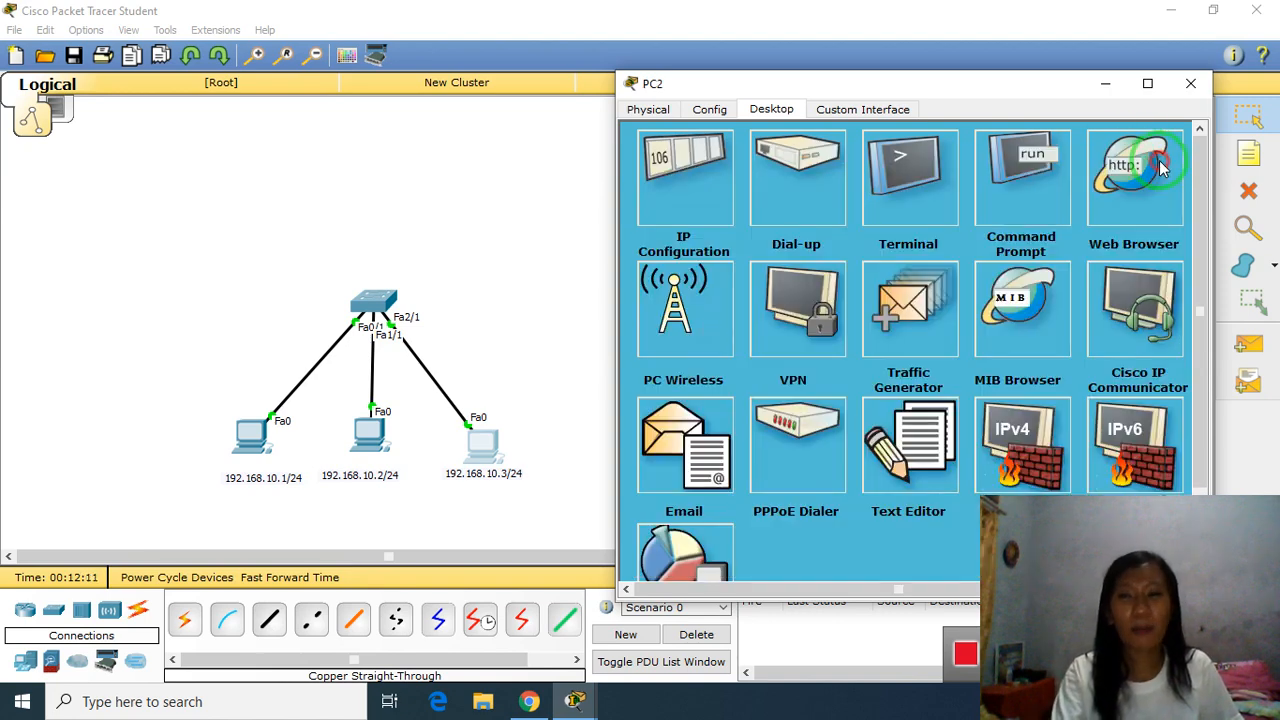
pyautogui.click(1189, 84)
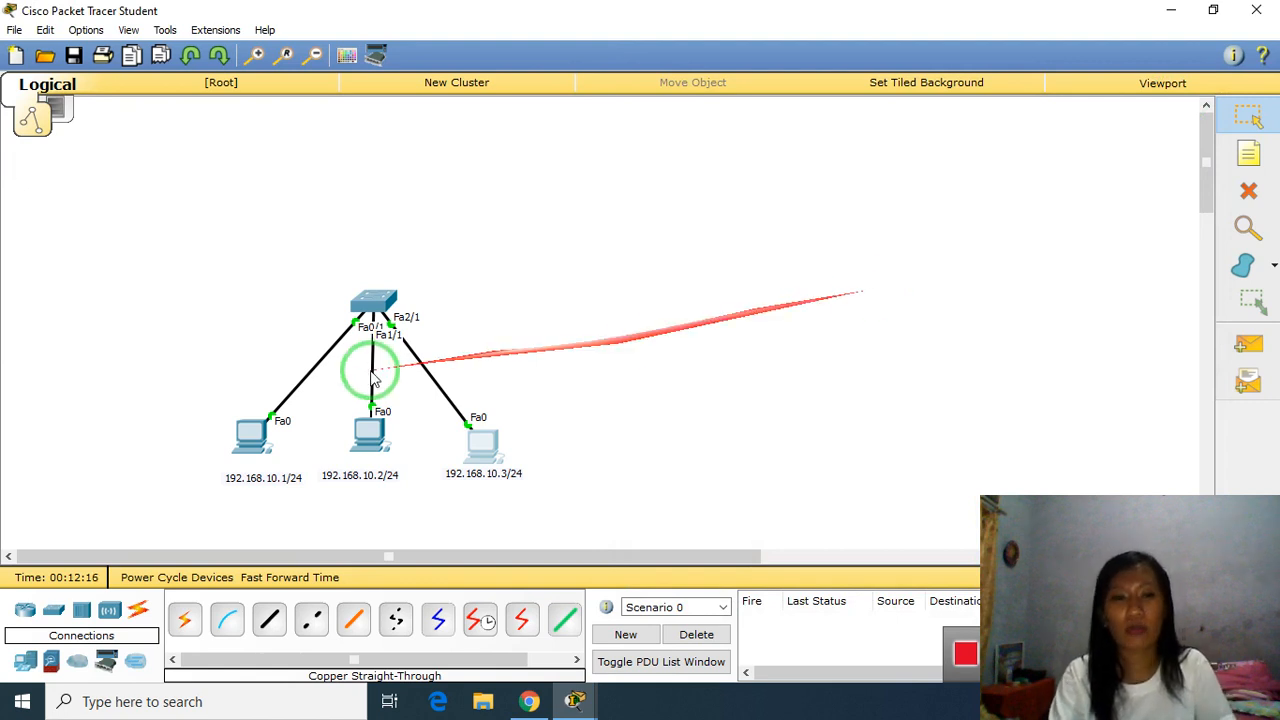
# Step: Place a 2950-24 switch in the empty workspace beside the network, inspect its ports in the physical view and close its window
pyautogui.moveTo(394, 320)
pyautogui.mouseDown()
pyautogui.moveTo(400, 351)
pyautogui.moveTo(305, 330)
pyautogui.mouseUp()
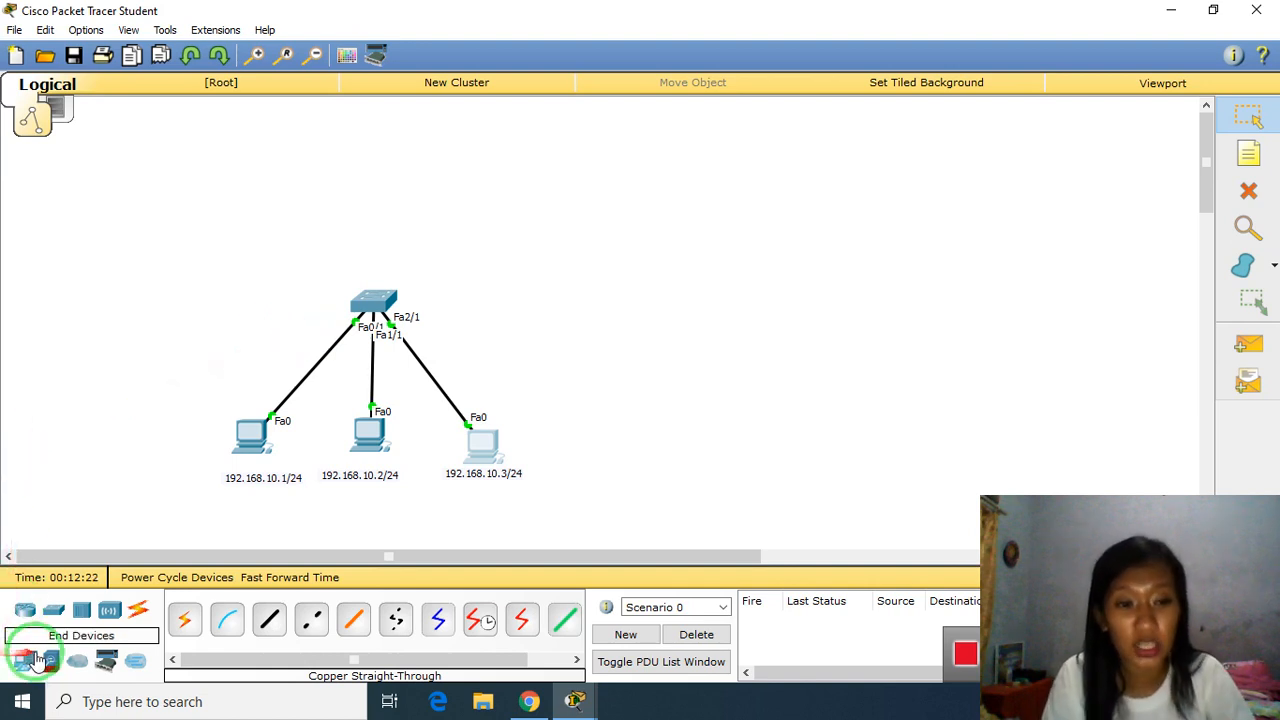
pyautogui.click(54, 609)
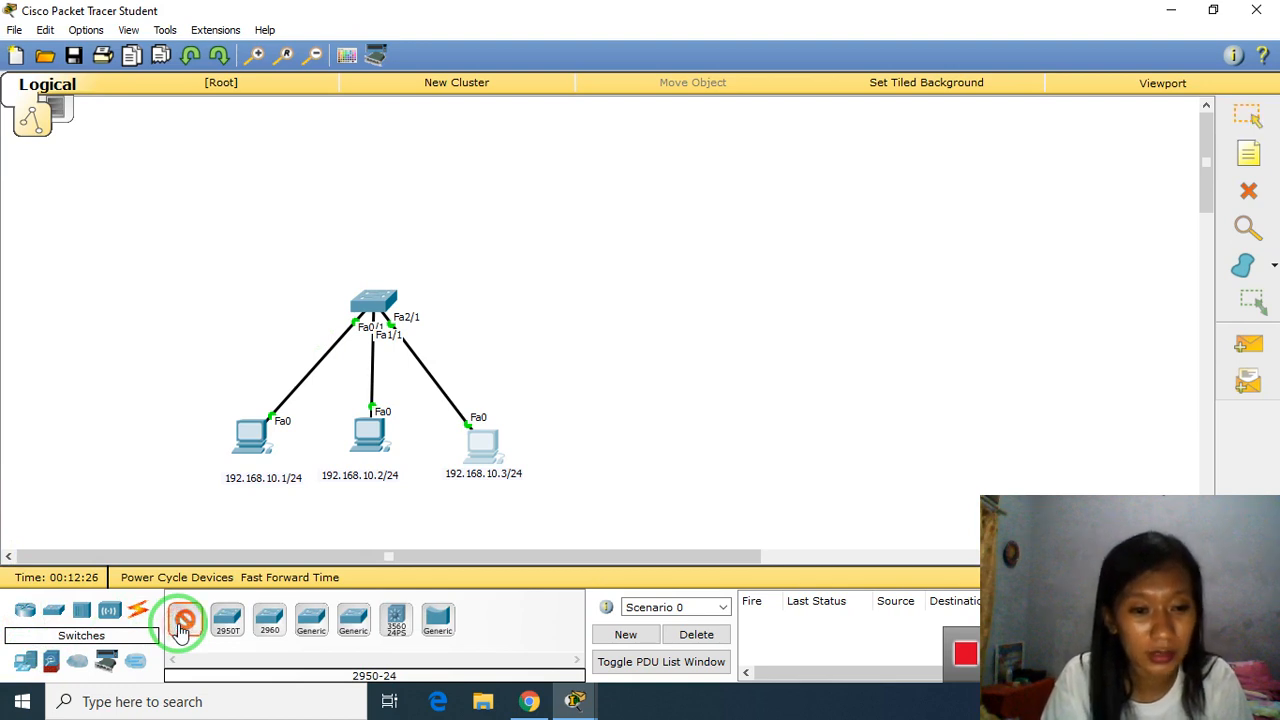
pyautogui.moveTo(180, 625); pyautogui.dragTo(745, 248)
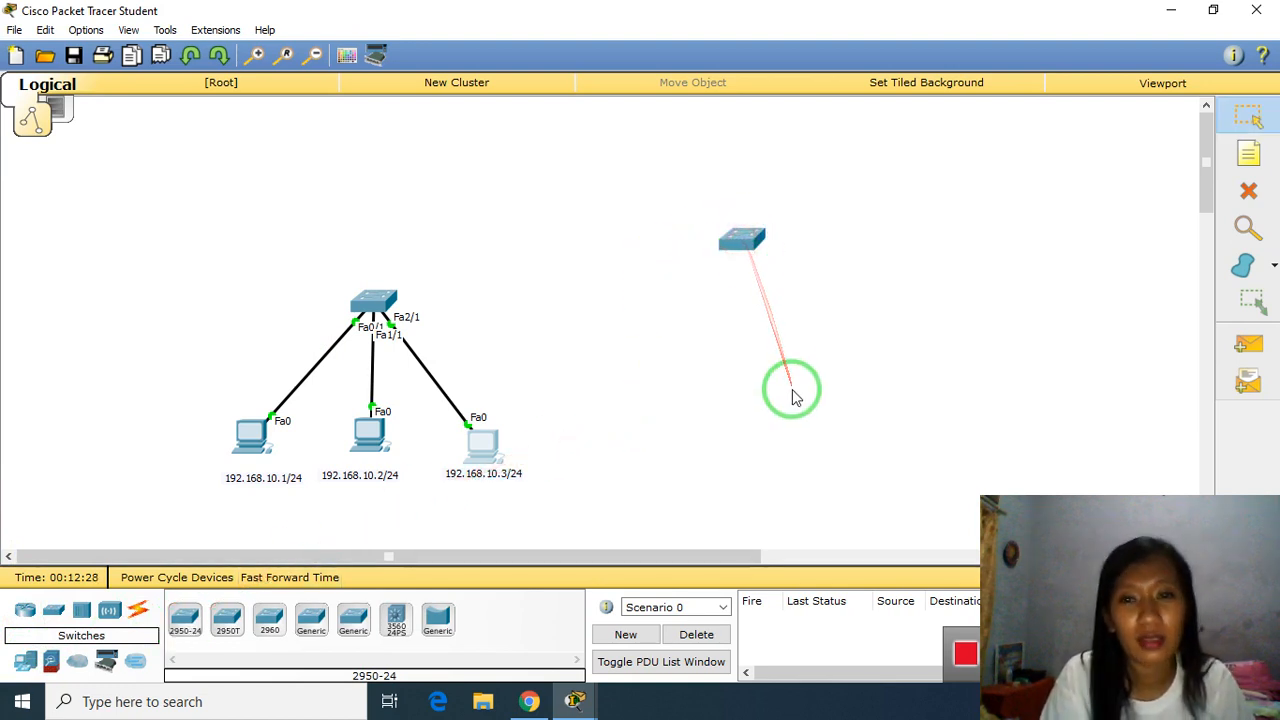
pyautogui.click(776, 387)
pyautogui.click(746, 237)
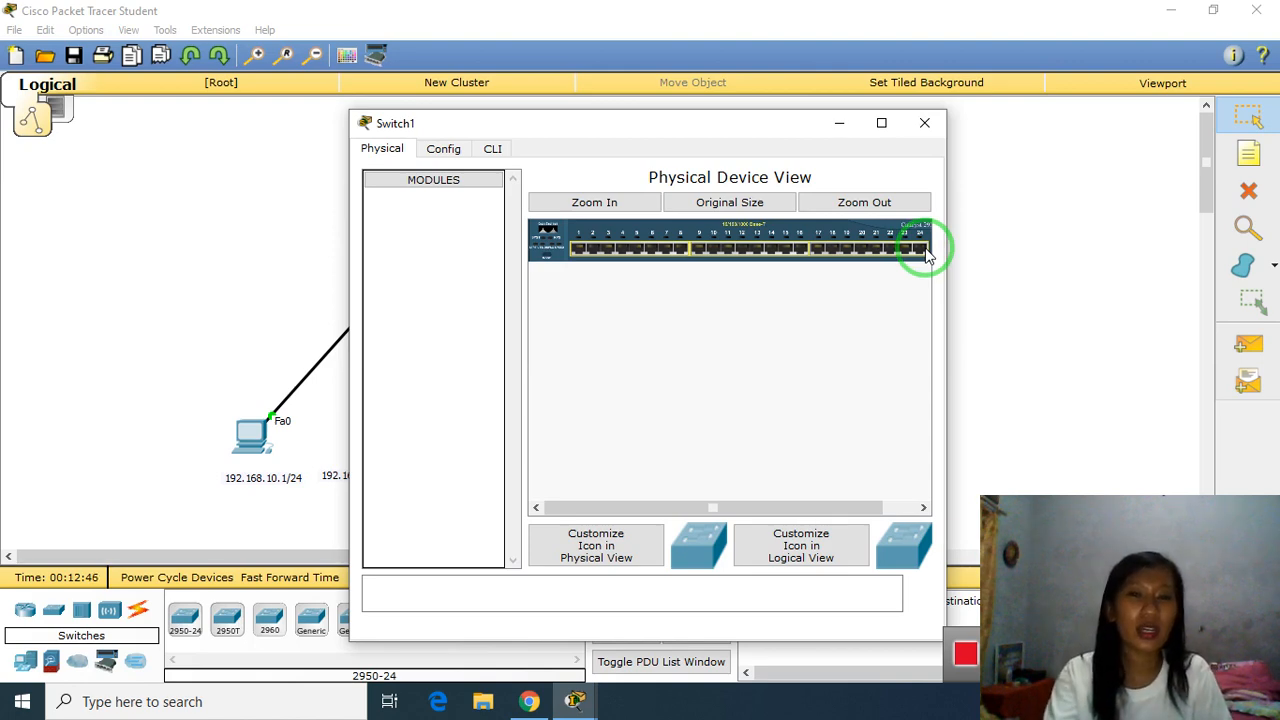
pyautogui.click(922, 123)
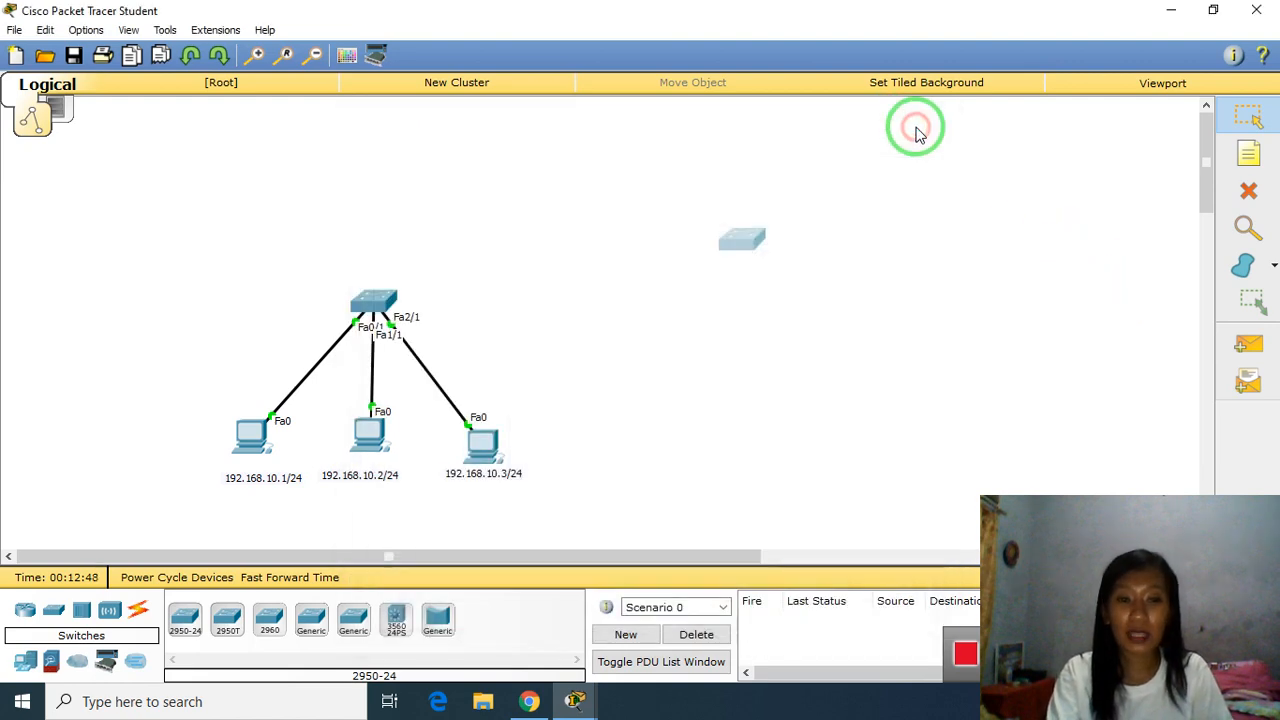
# Step: Place a 2950T-24 switch below the standalone 2950-24, view its ports and configuration settings, and close its window
pyautogui.click(213, 636)
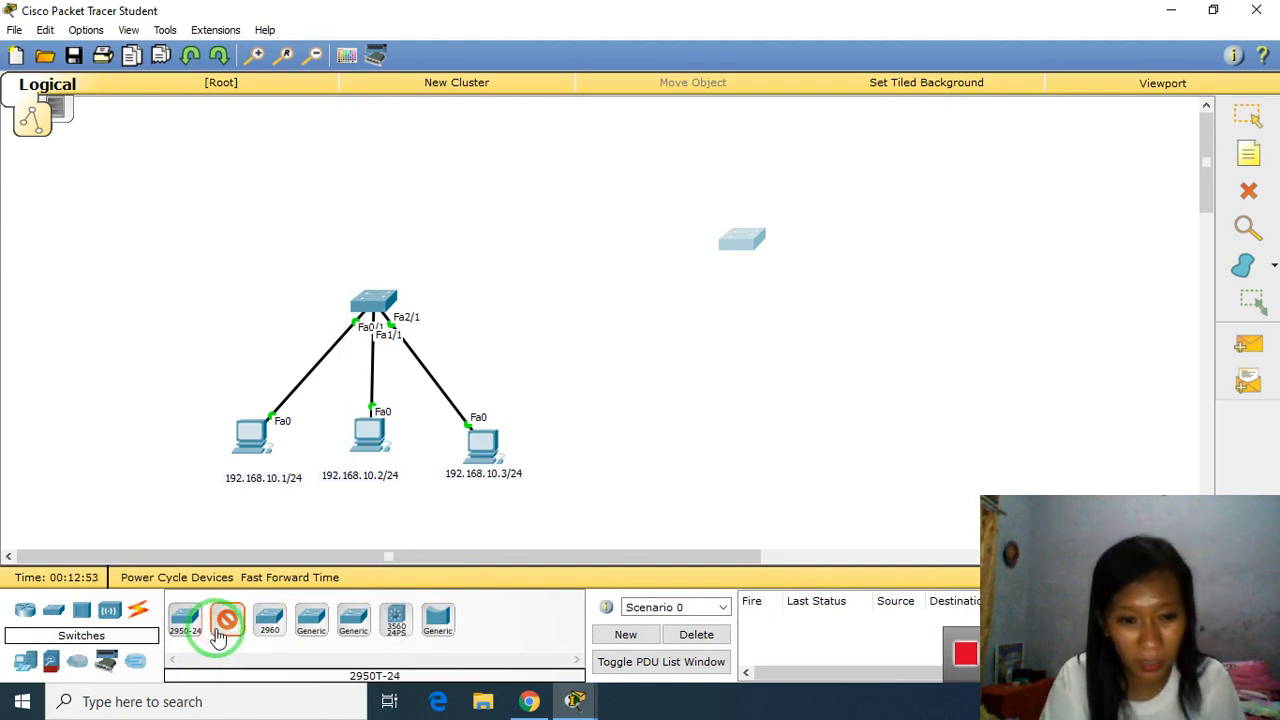
pyautogui.click(788, 346)
pyautogui.click(795, 343)
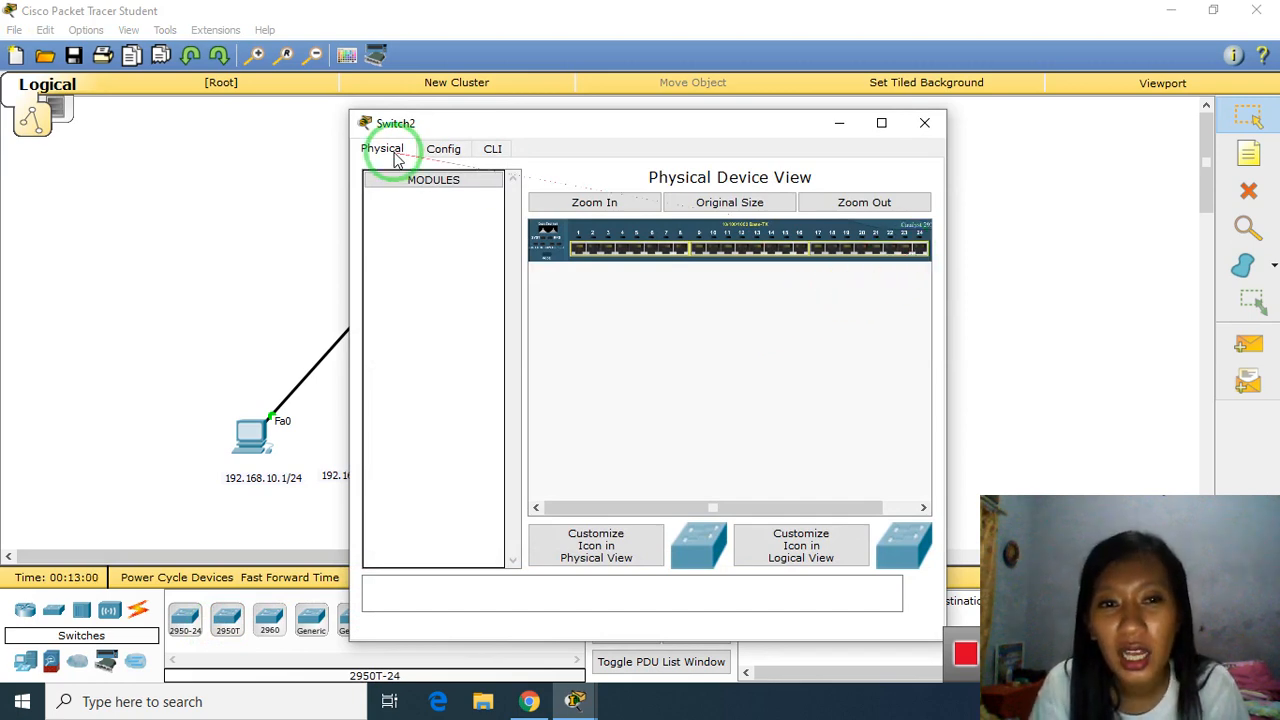
pyautogui.click(437, 150)
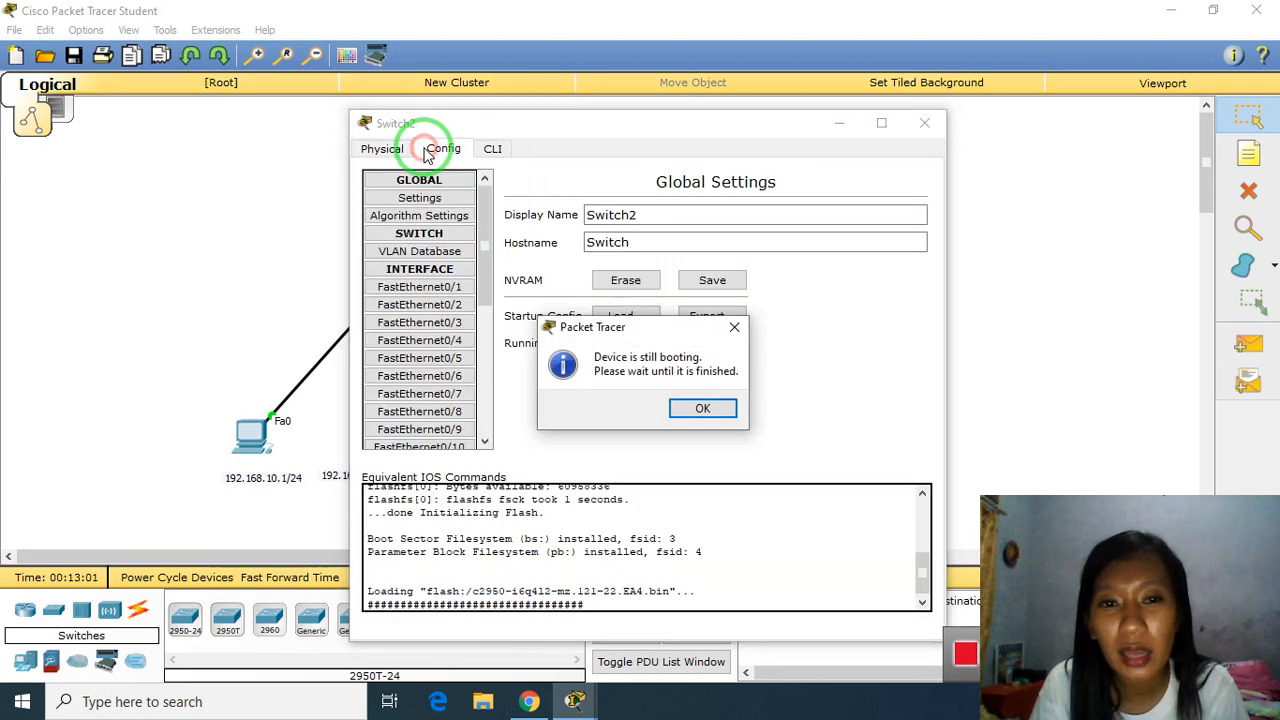
pyautogui.click(733, 328)
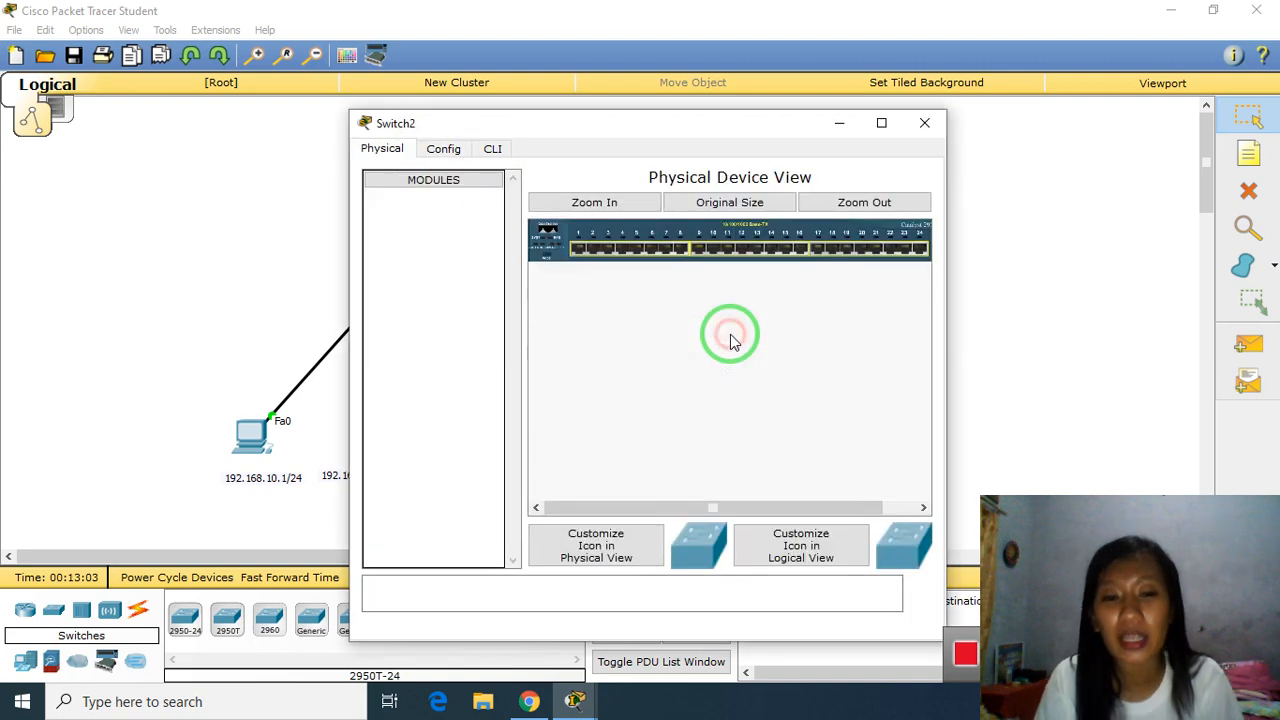
pyautogui.click(924, 126)
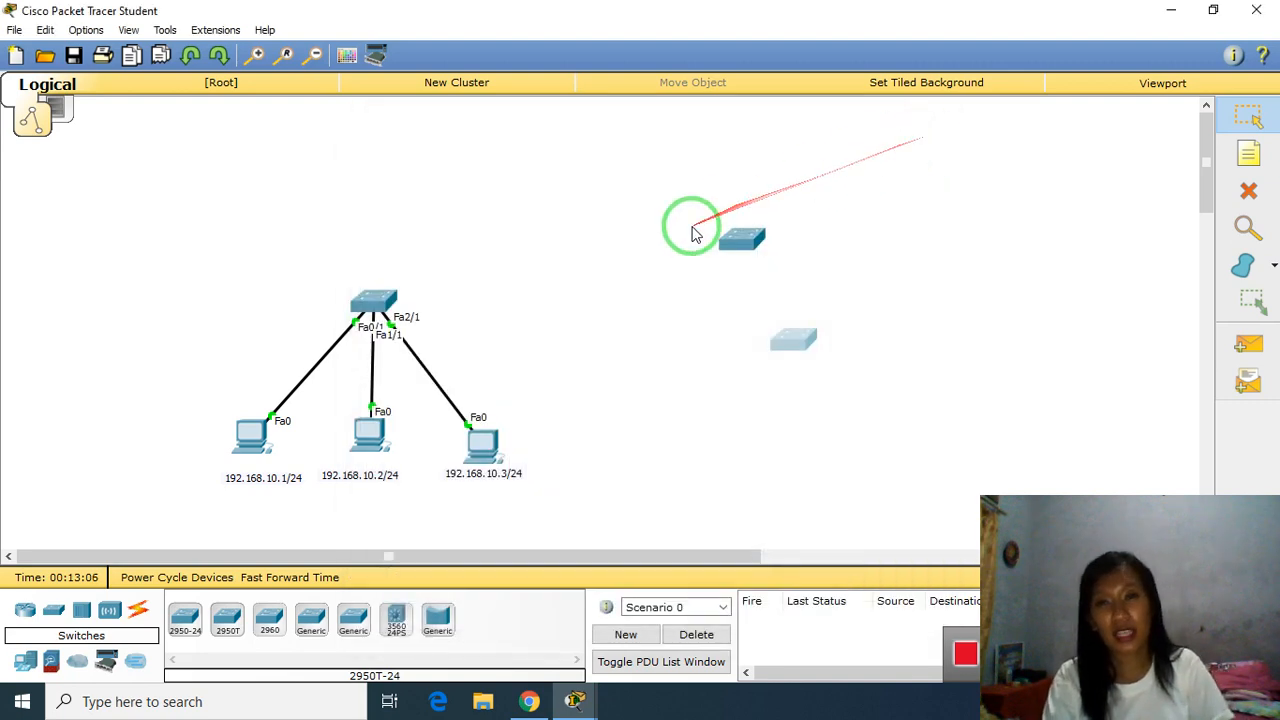
pyautogui.click(1248, 192)
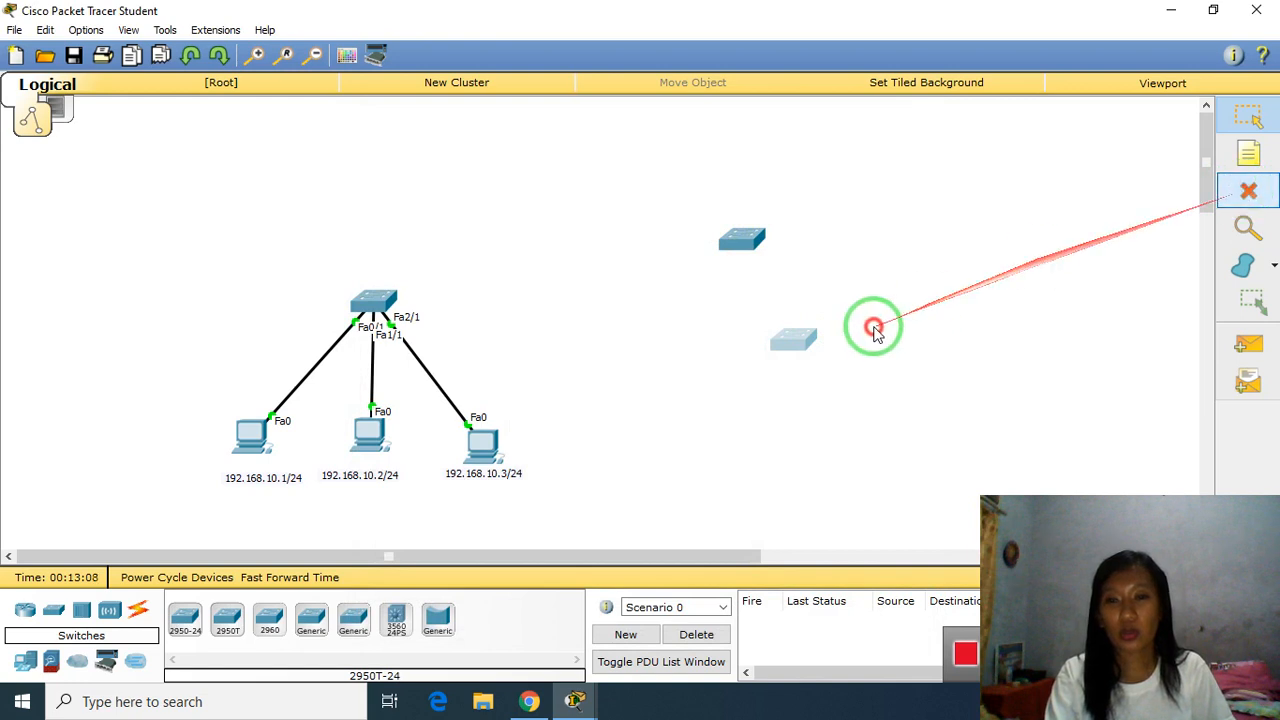
pyautogui.click(791, 340)
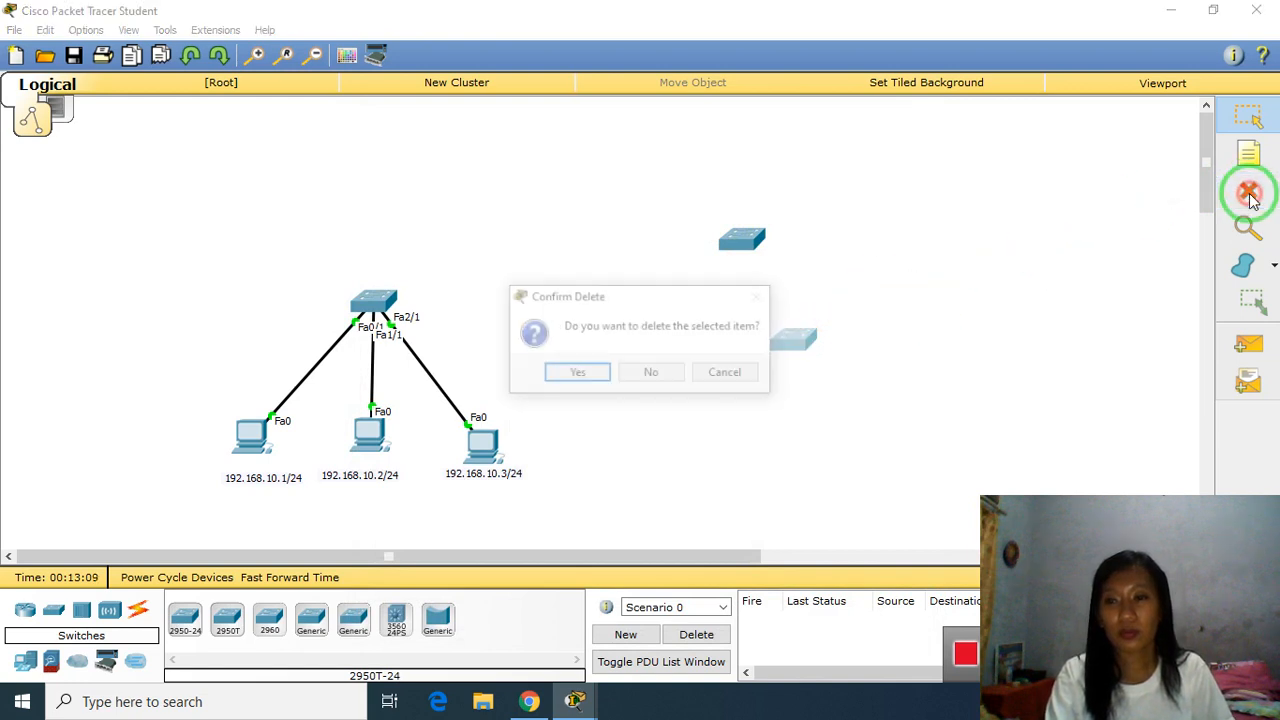
pyautogui.click(728, 373)
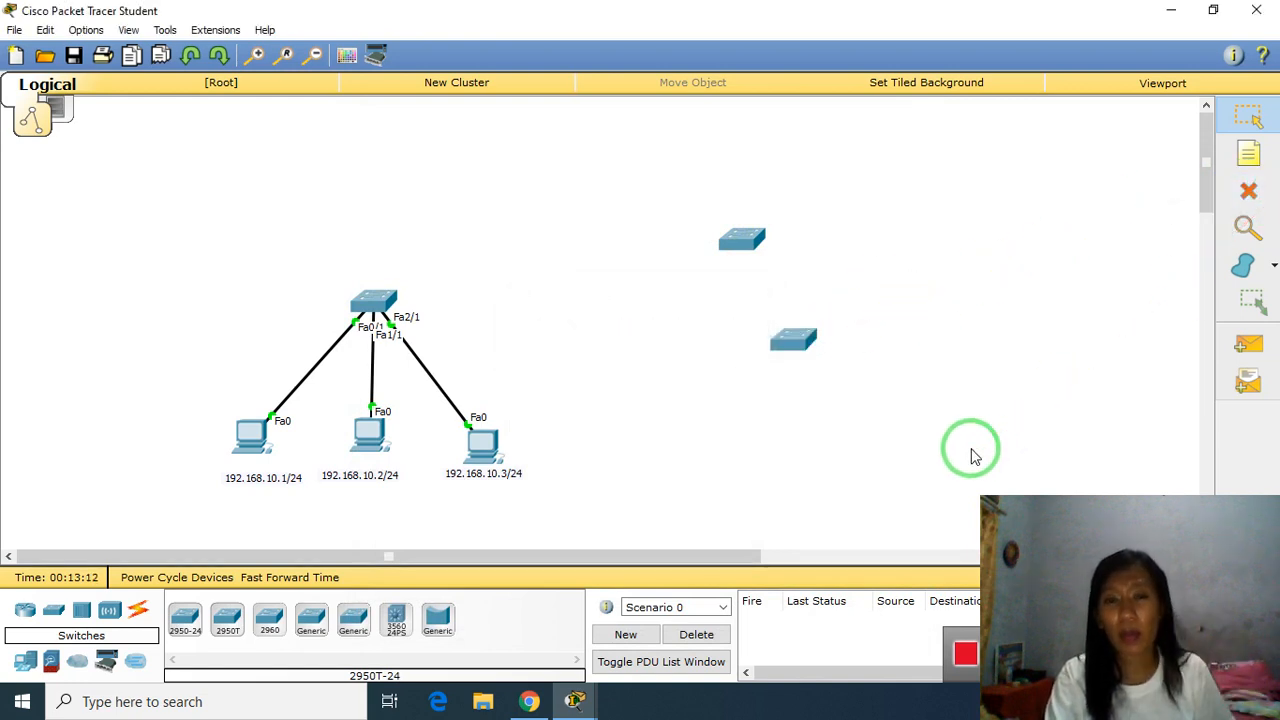
# Step: Delete the 2950T-24 switch and return to the Select tool
pyautogui.click(1249, 193)
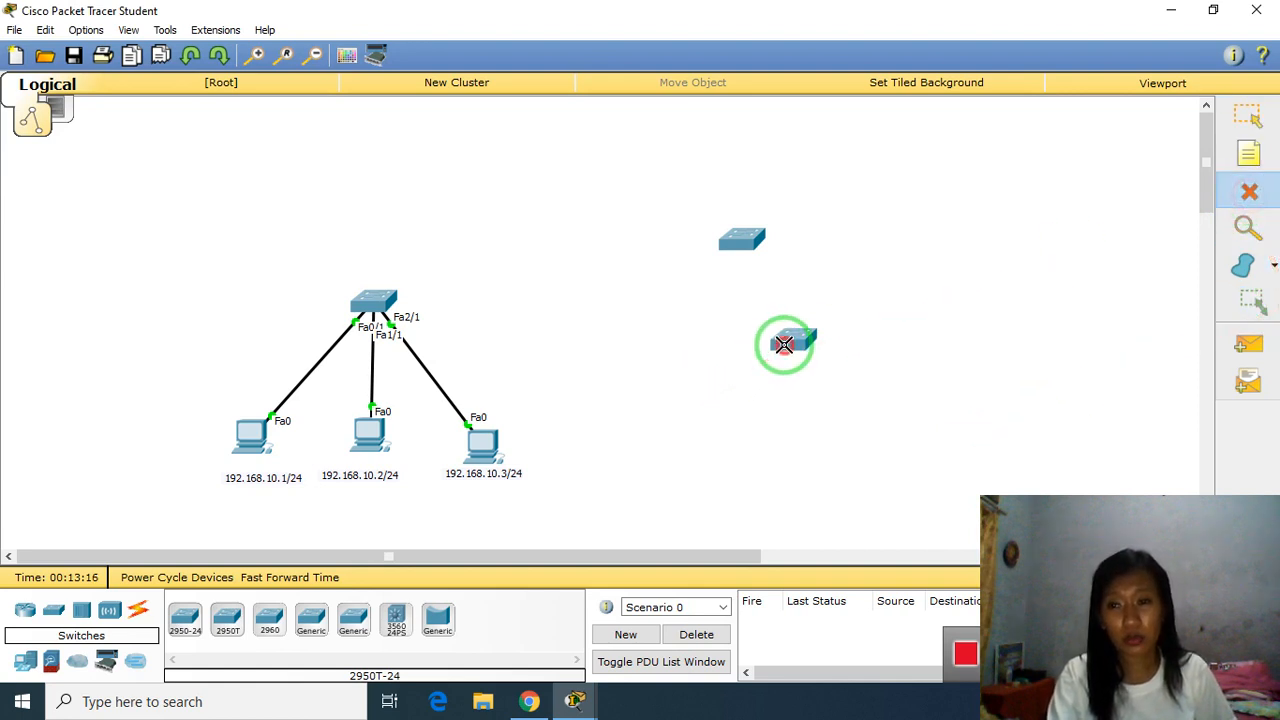
pyautogui.click(1253, 110)
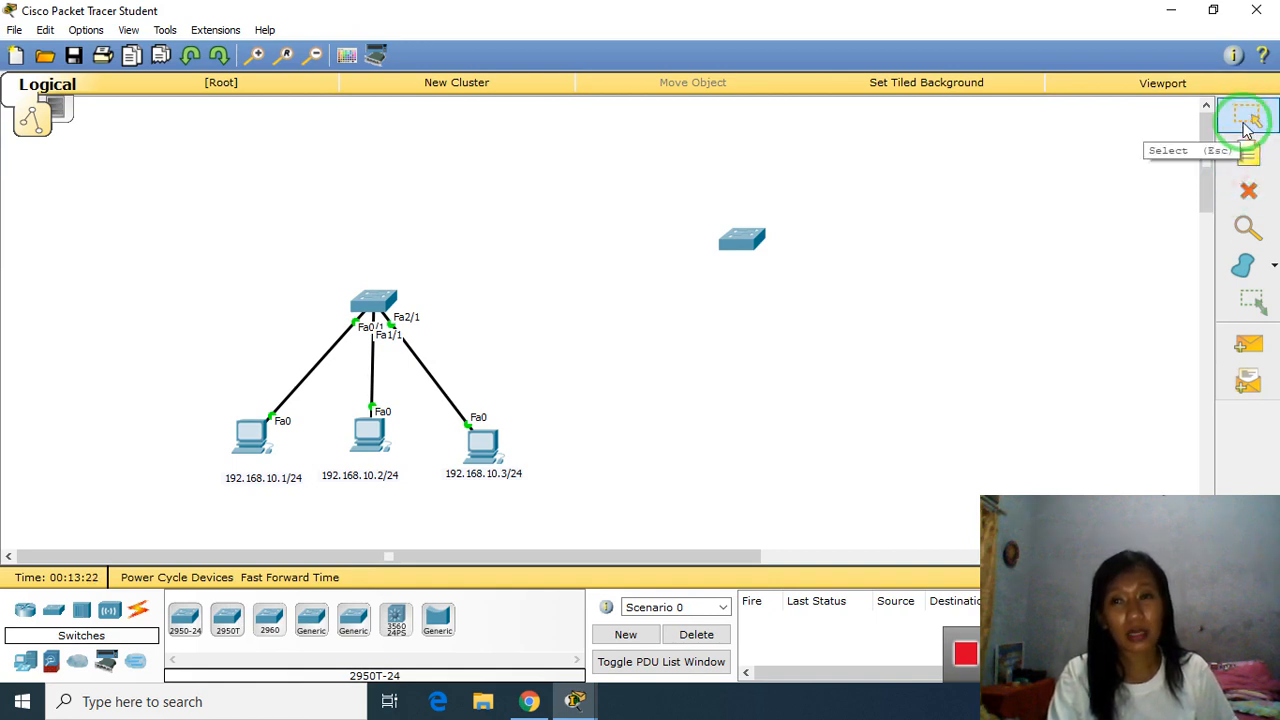
# Step: Move the standalone 2950-24 switch level with the other network's switch, view its physical ports and close its window
pyautogui.moveTo(745, 237); pyautogui.dragTo(706, 297)
pyautogui.doubleClick(711, 302)
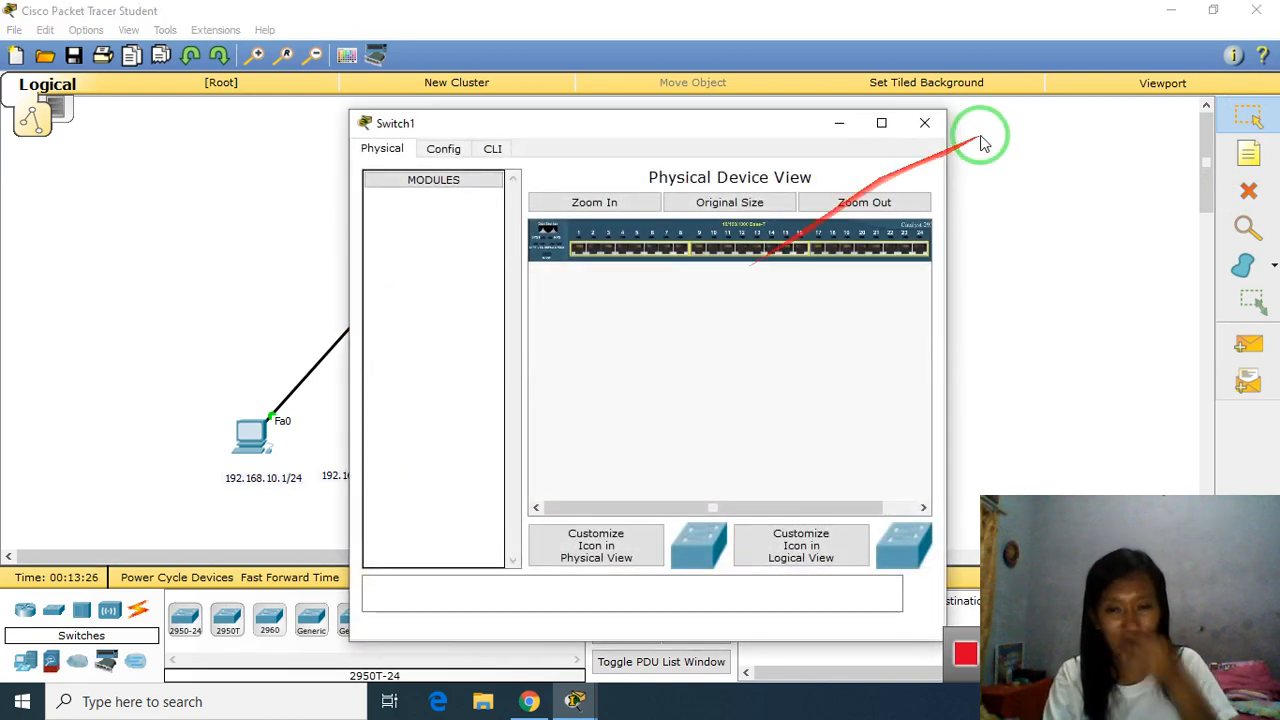
pyautogui.click(922, 123)
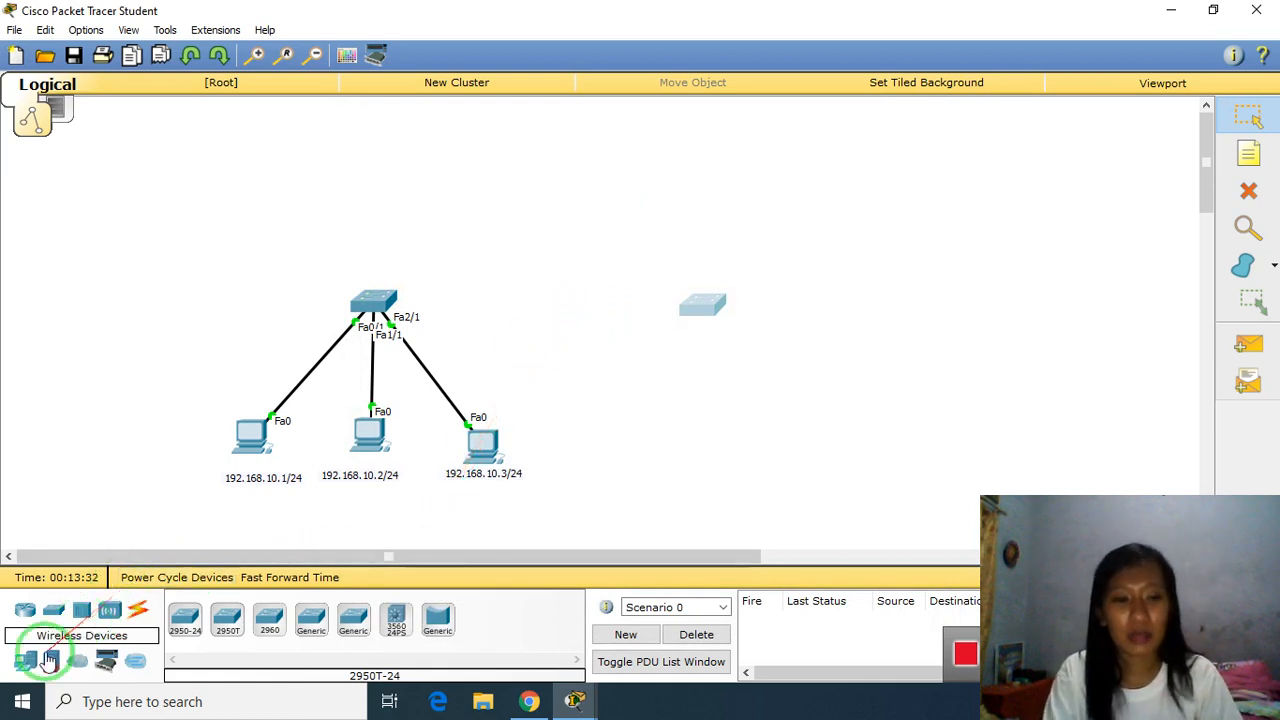
# Step: Place a generic PC and two generic laptops in a row below the standalone 2950-24 switch
pyautogui.click(25, 660)
pyautogui.moveTo(173, 637); pyautogui.dragTo(622, 447)
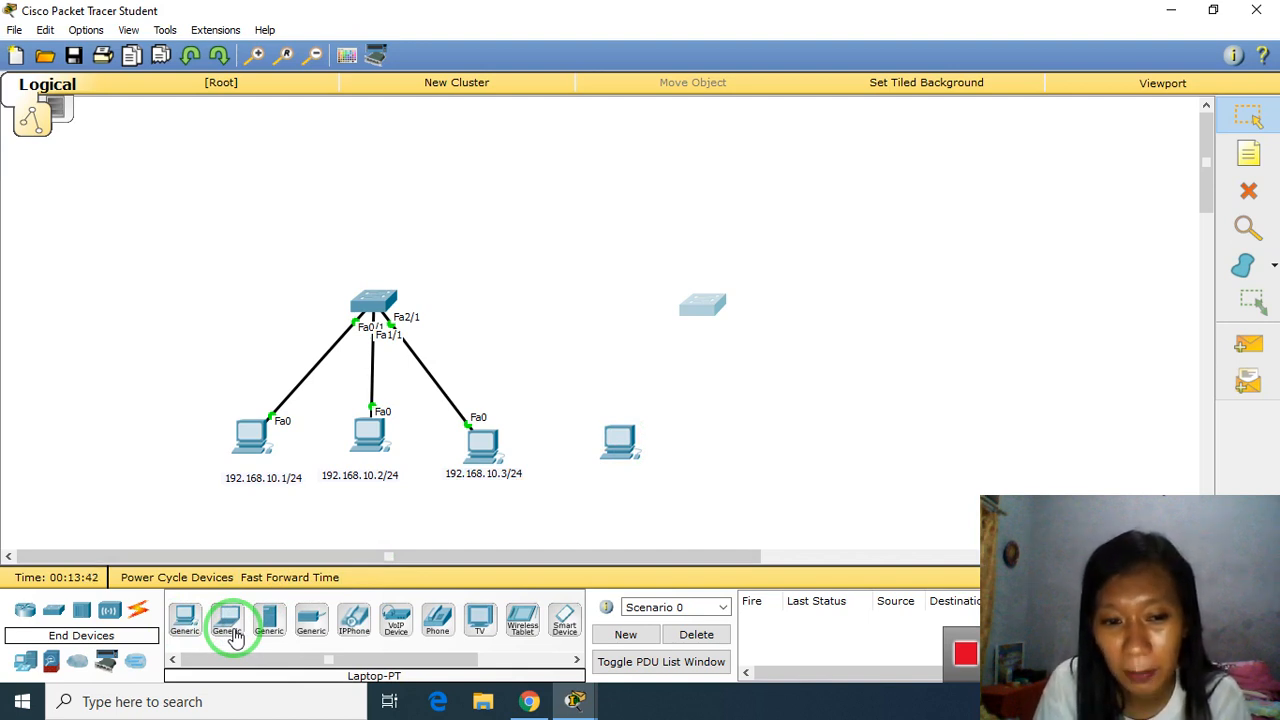
pyautogui.moveTo(233, 637); pyautogui.dragTo(733, 443)
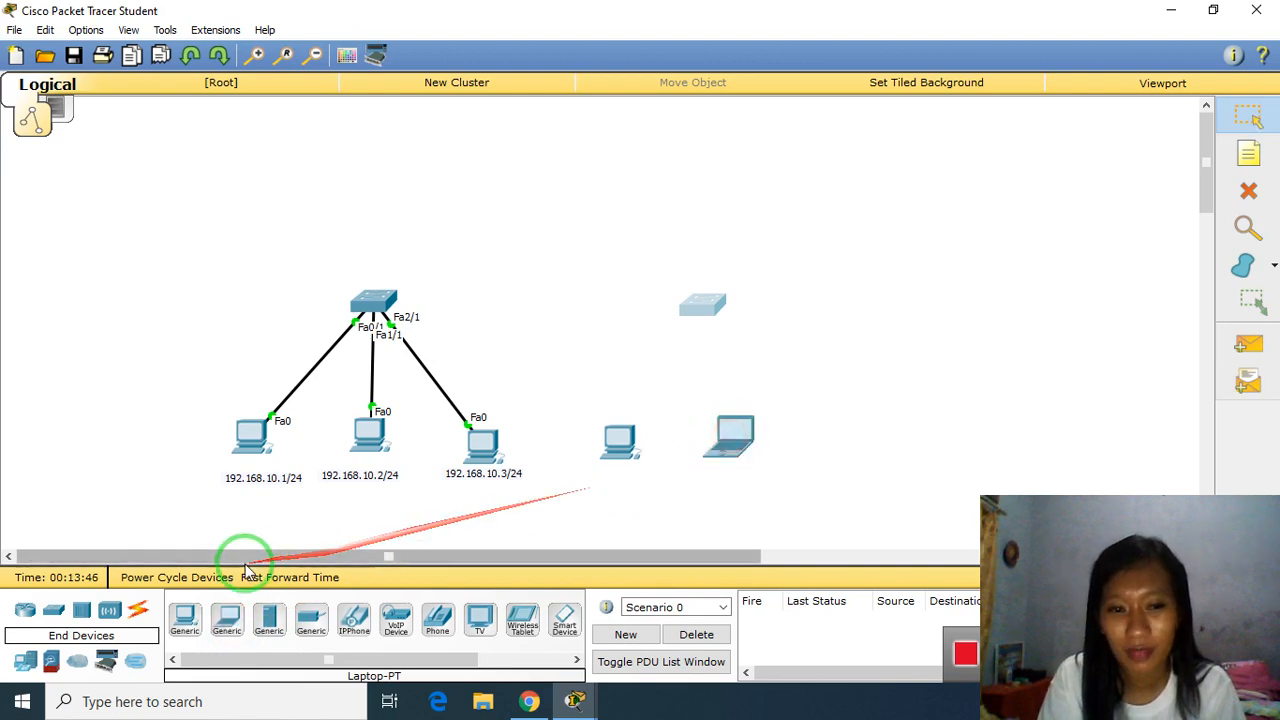
pyautogui.moveTo(220, 622); pyautogui.dragTo(851, 417)
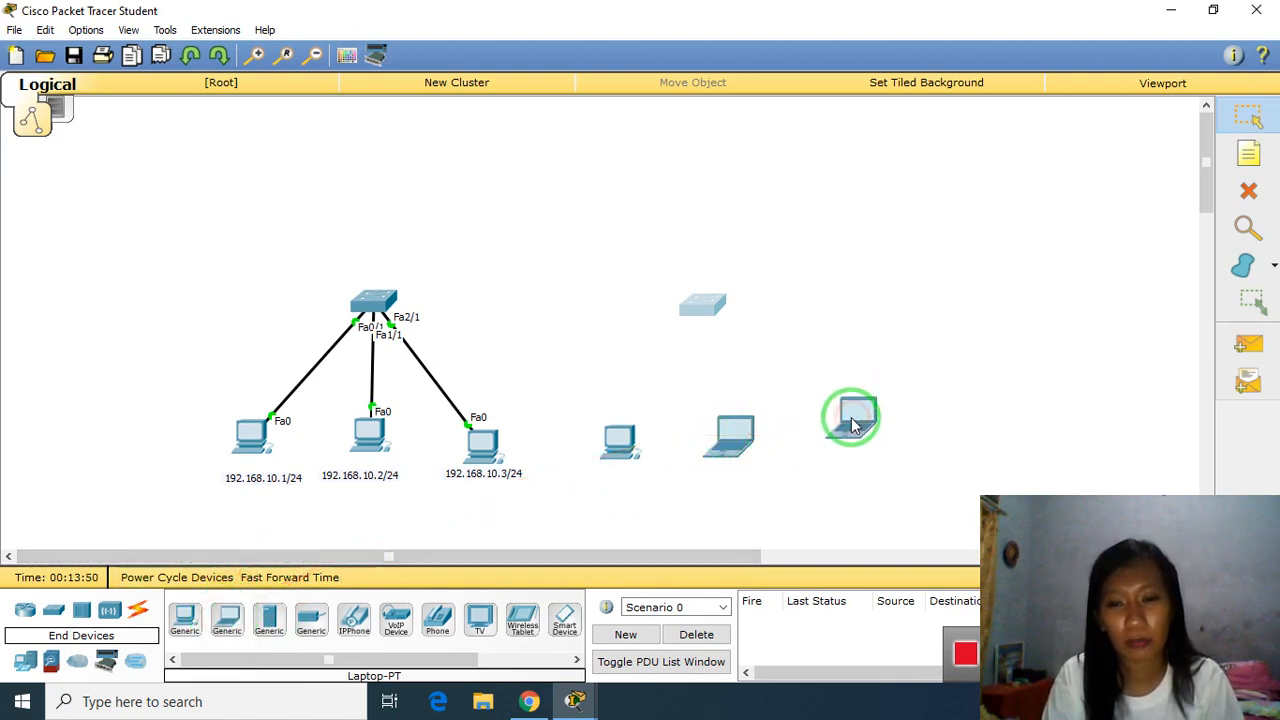
# Step: Connect the 2950-24 switch to the new PC using the automatic connection type
pyautogui.click(138, 610)
pyautogui.click(177, 620)
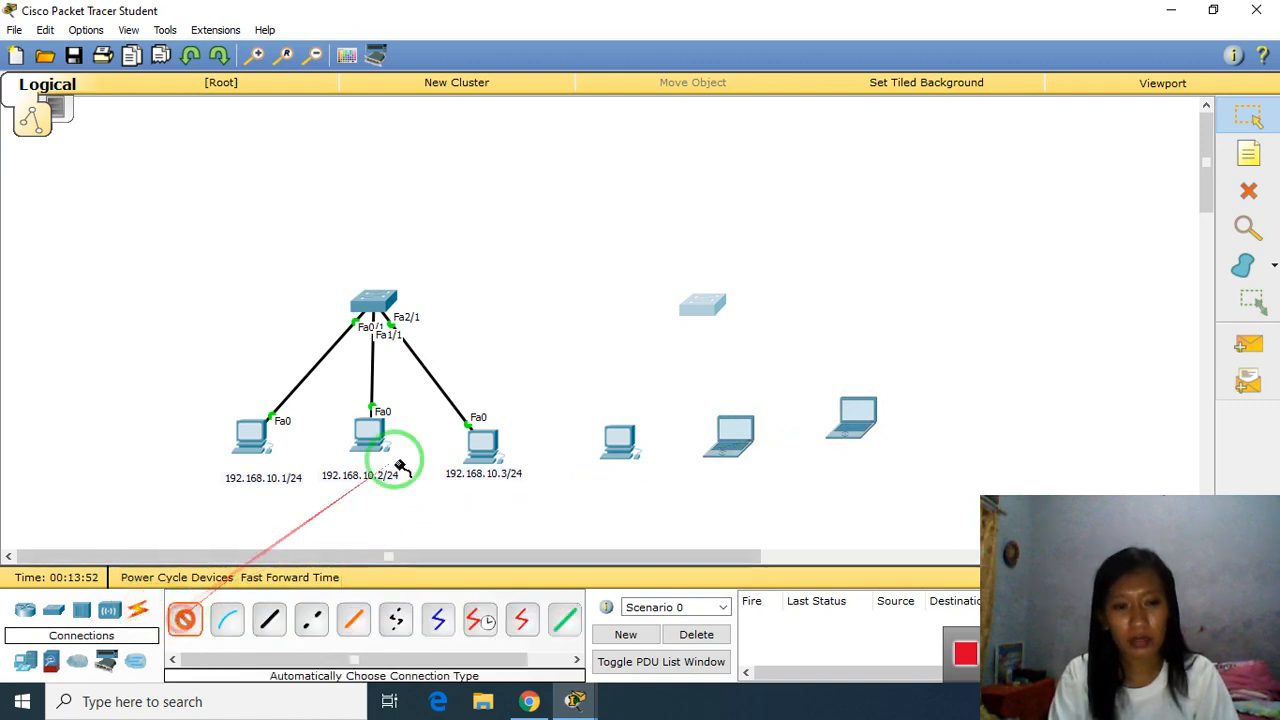
pyautogui.click(688, 320)
pyautogui.click(640, 408)
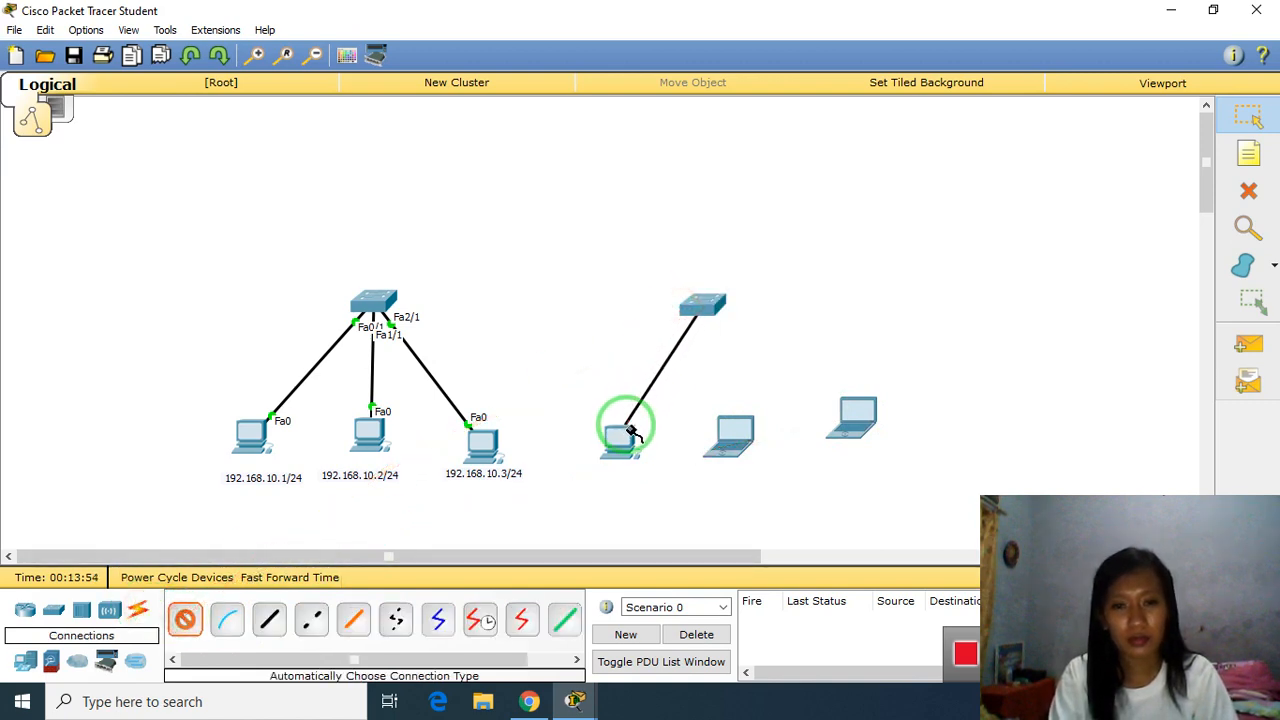
pyautogui.click(195, 622)
pyautogui.click(193, 625)
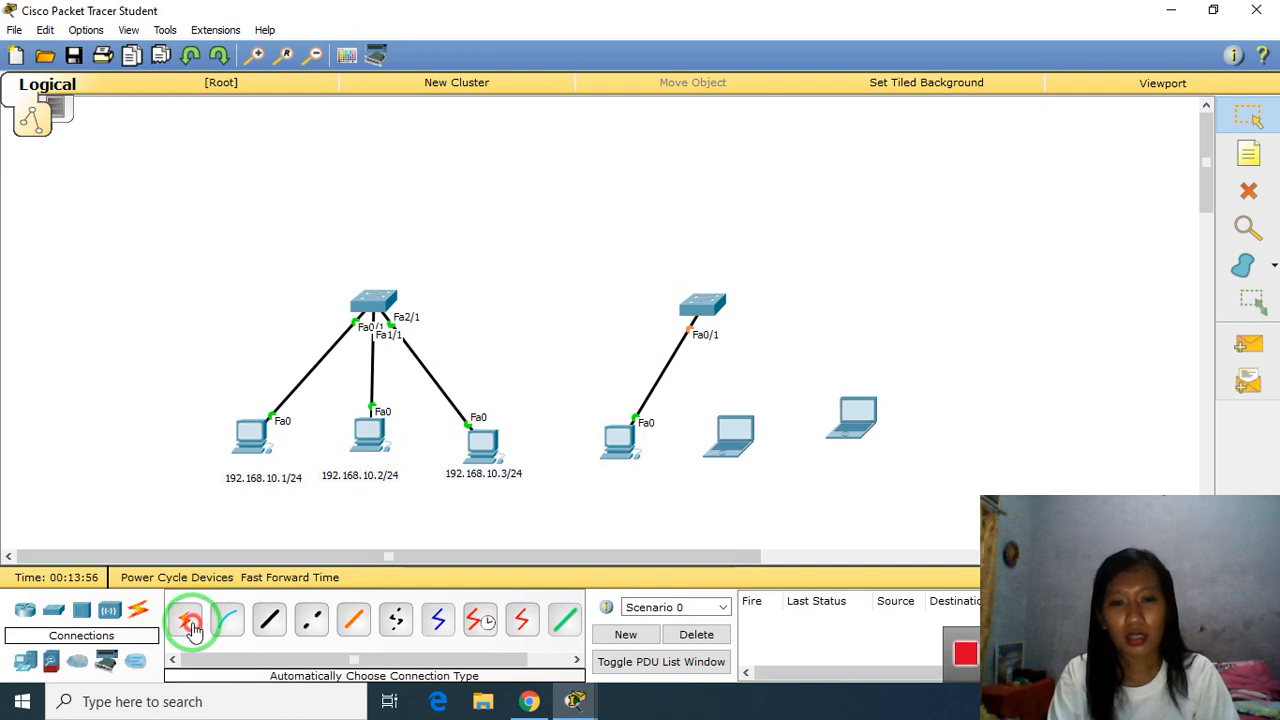
# Step: Connect the switch's FastEthernet0/2 port to the middle laptop's FastEthernet0 with a copper straight-through cable
pyautogui.click(188, 622)
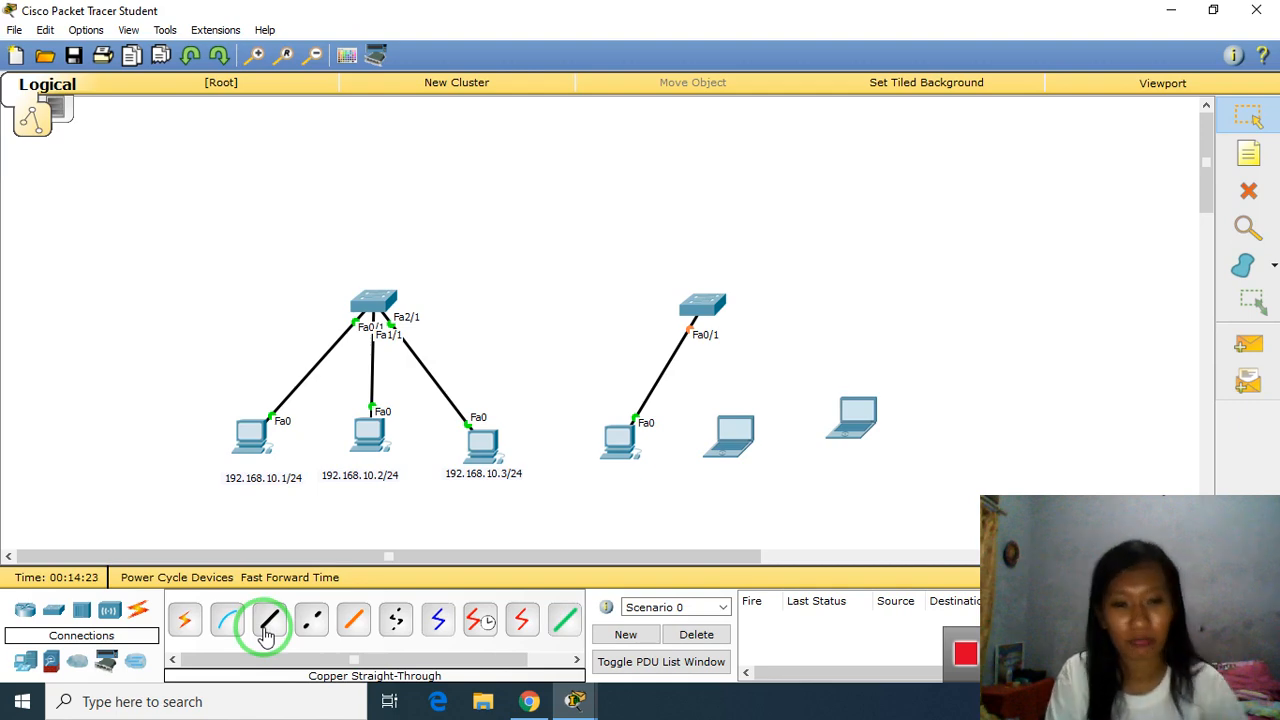
pyautogui.click(701, 304)
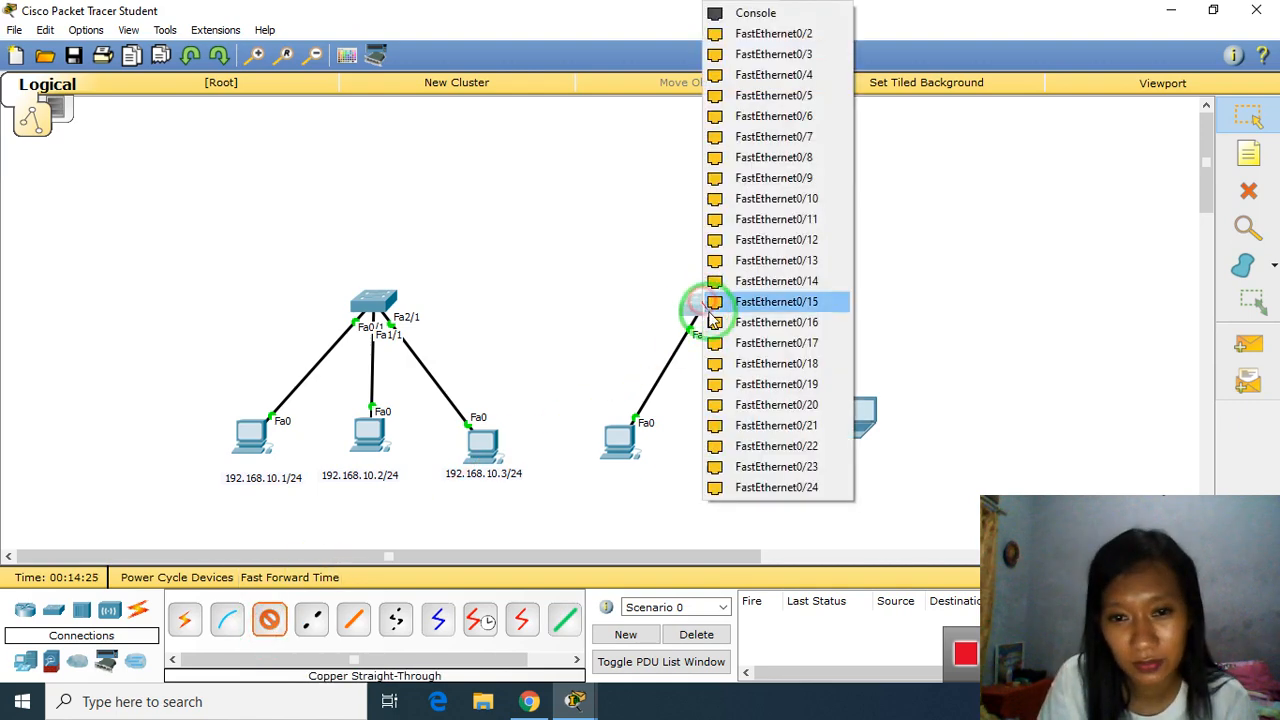
pyautogui.click(797, 35)
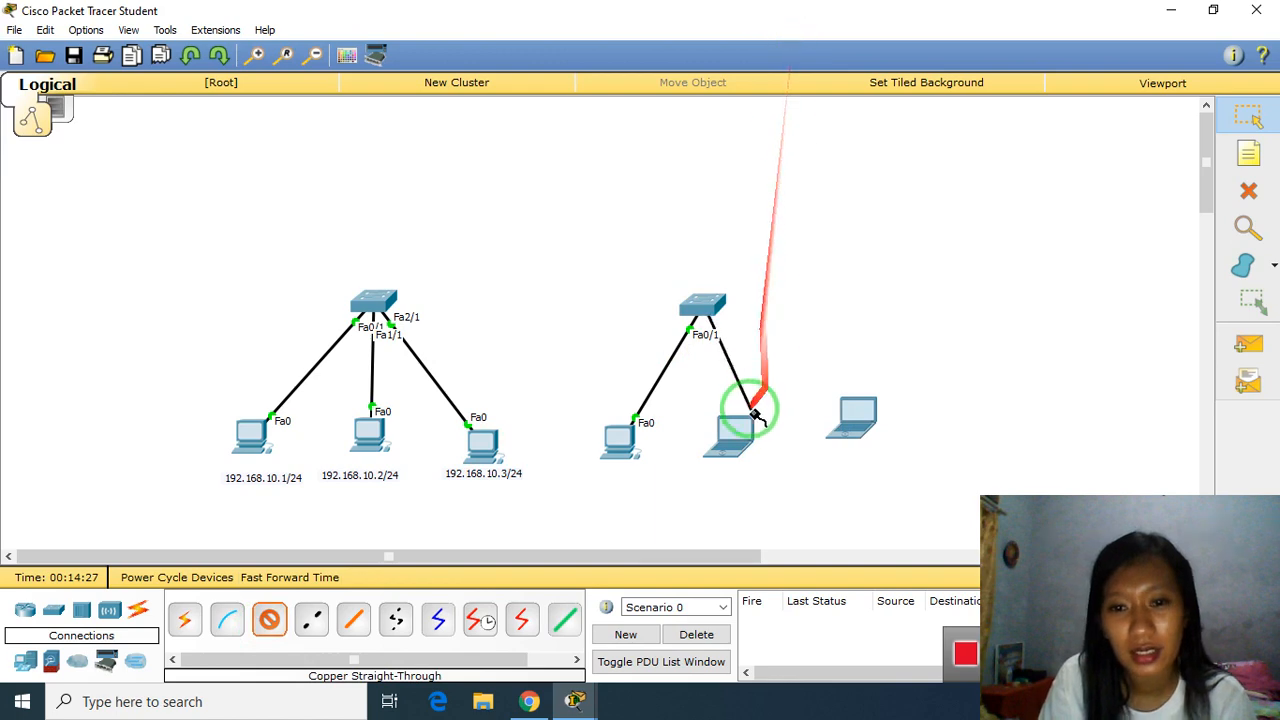
pyautogui.click(731, 438)
pyautogui.click(770, 465)
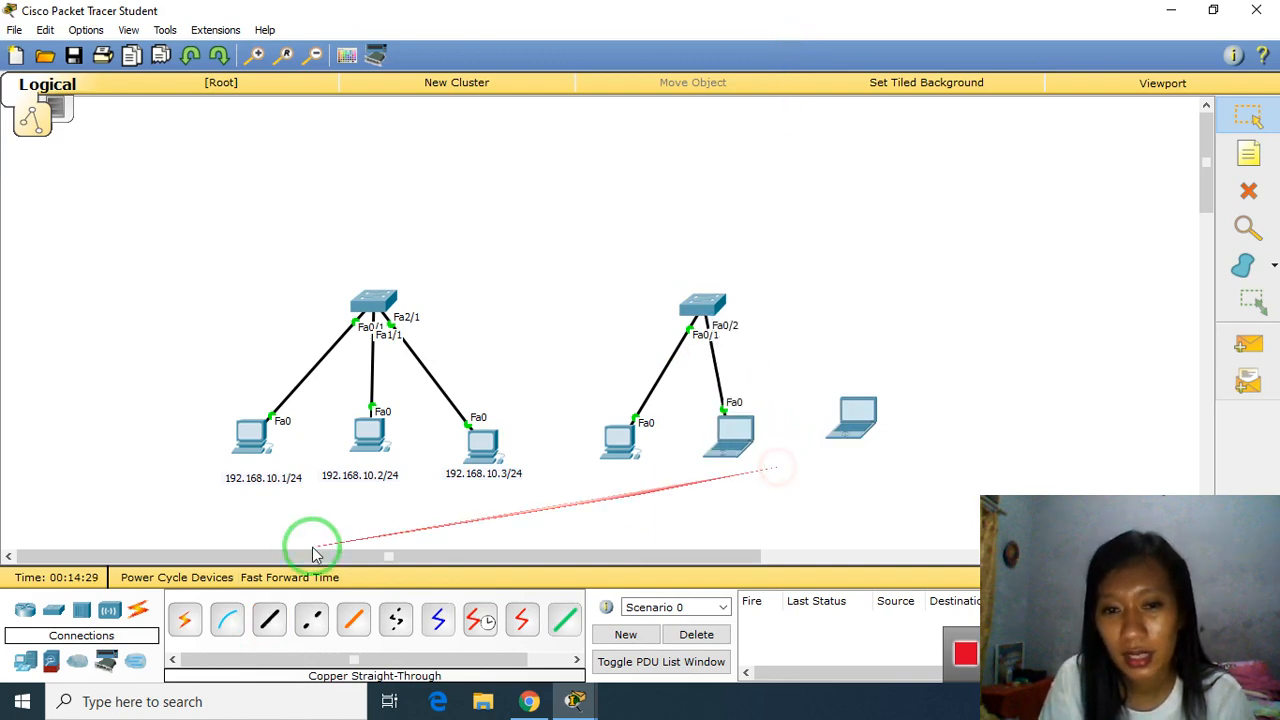
# Step: Connect the 2950-24 switch to the rightmost laptop using the automatic connection type
pyautogui.click(186, 619)
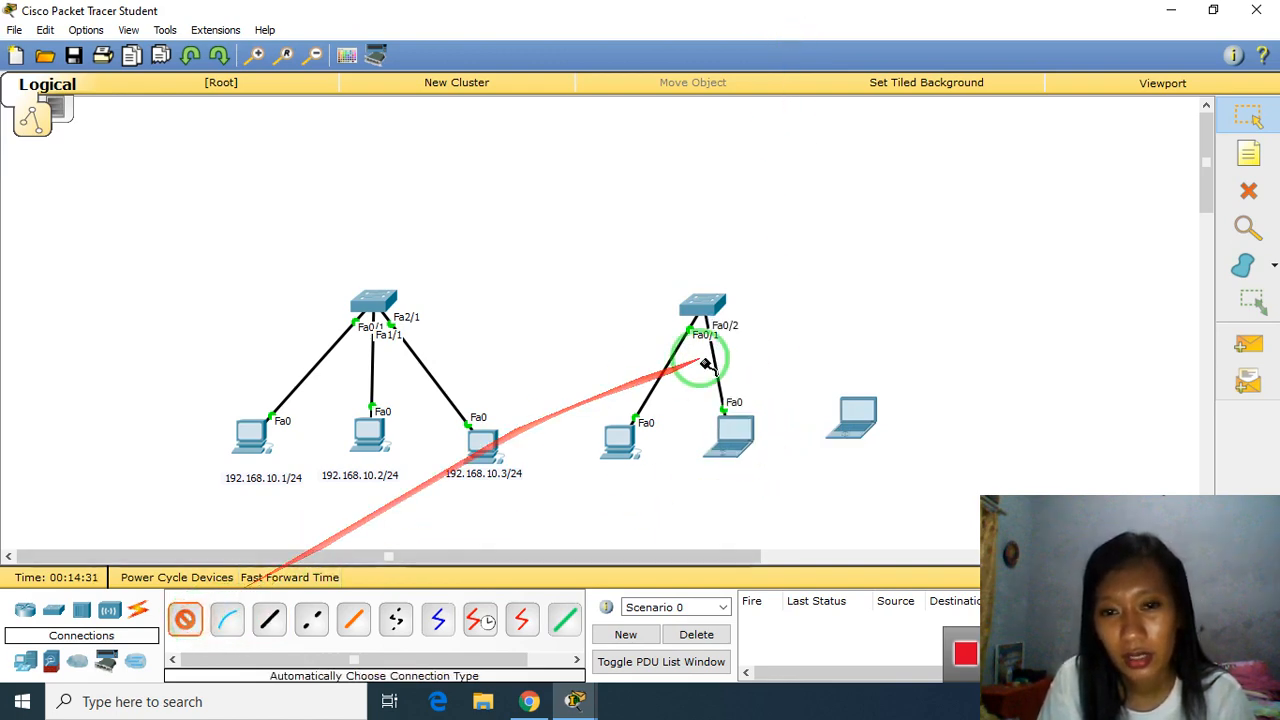
pyautogui.click(700, 302)
pyautogui.click(860, 416)
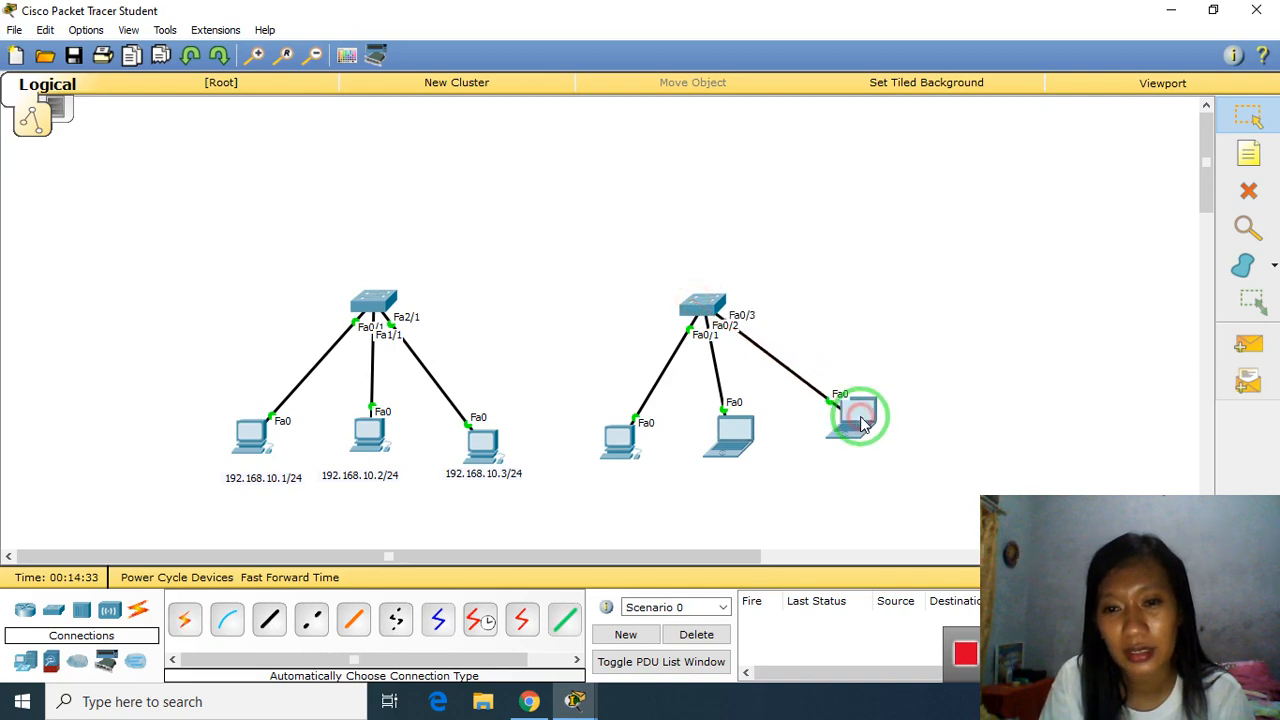
# Step: Give the new PC static IP 192.168.10.100, subnet mask 255.255.255.0 and default gateway 192.168.10.1, and close its window
pyautogui.click(628, 460)
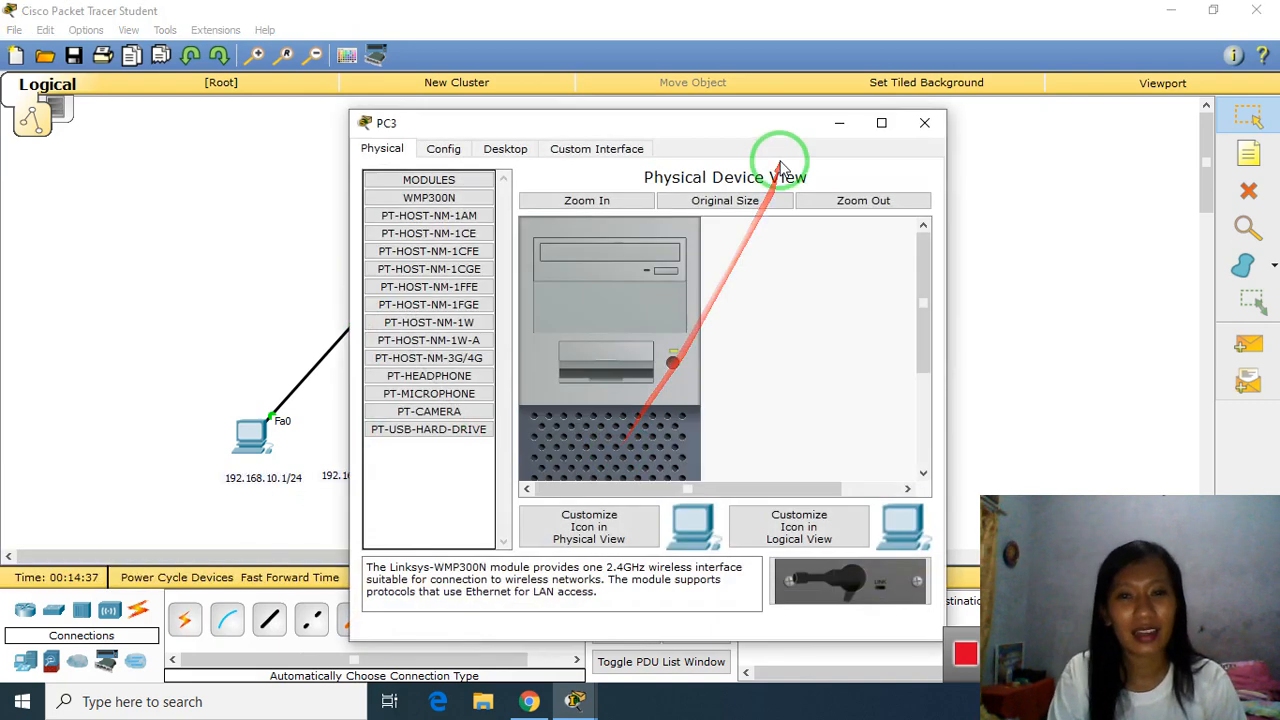
pyautogui.moveTo(735, 137); pyautogui.dragTo(335, 117)
pyautogui.click(105, 130)
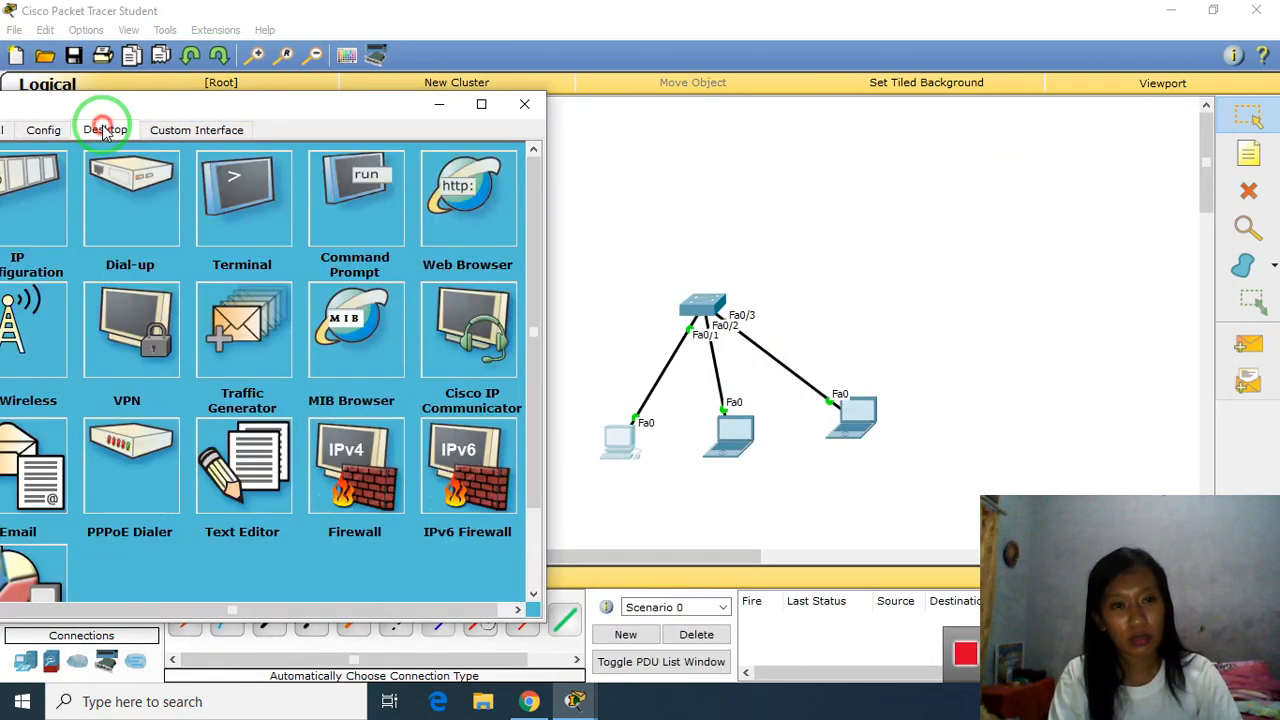
pyautogui.moveTo(143, 104); pyautogui.dragTo(160, 127)
pyautogui.click(73, 208)
pyautogui.click(209, 265)
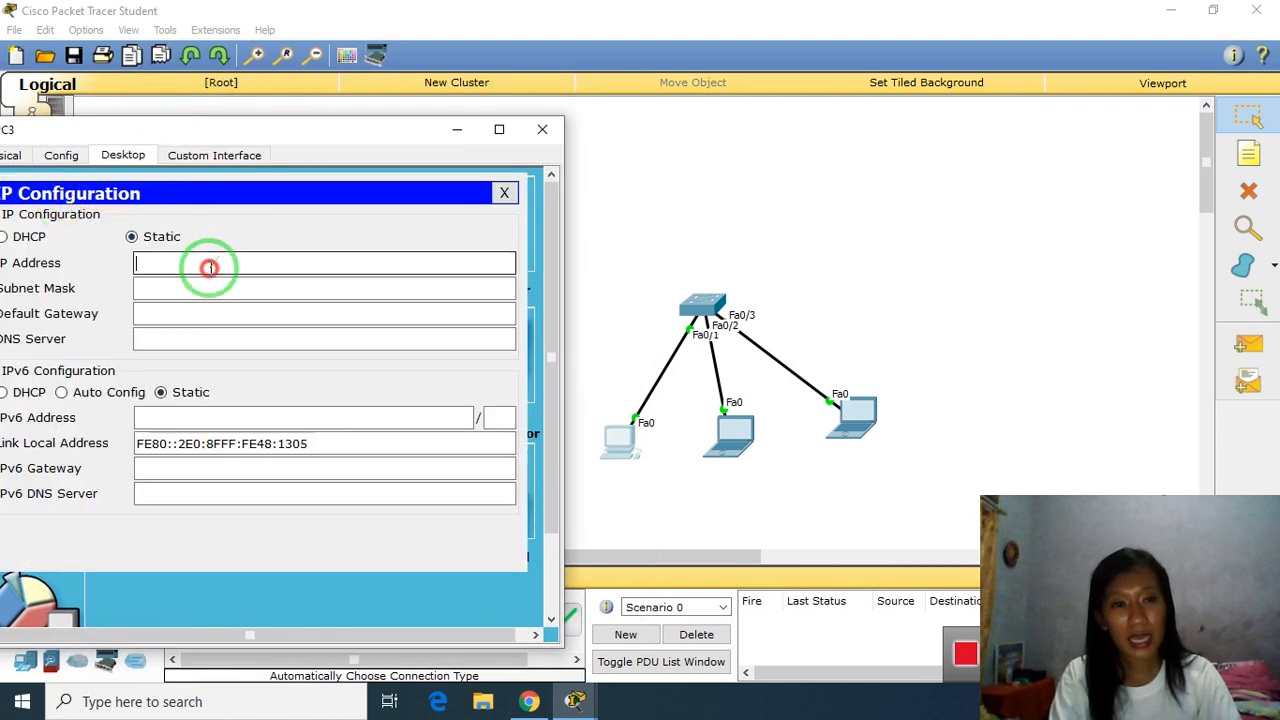
pyautogui.write('192.168.10.')
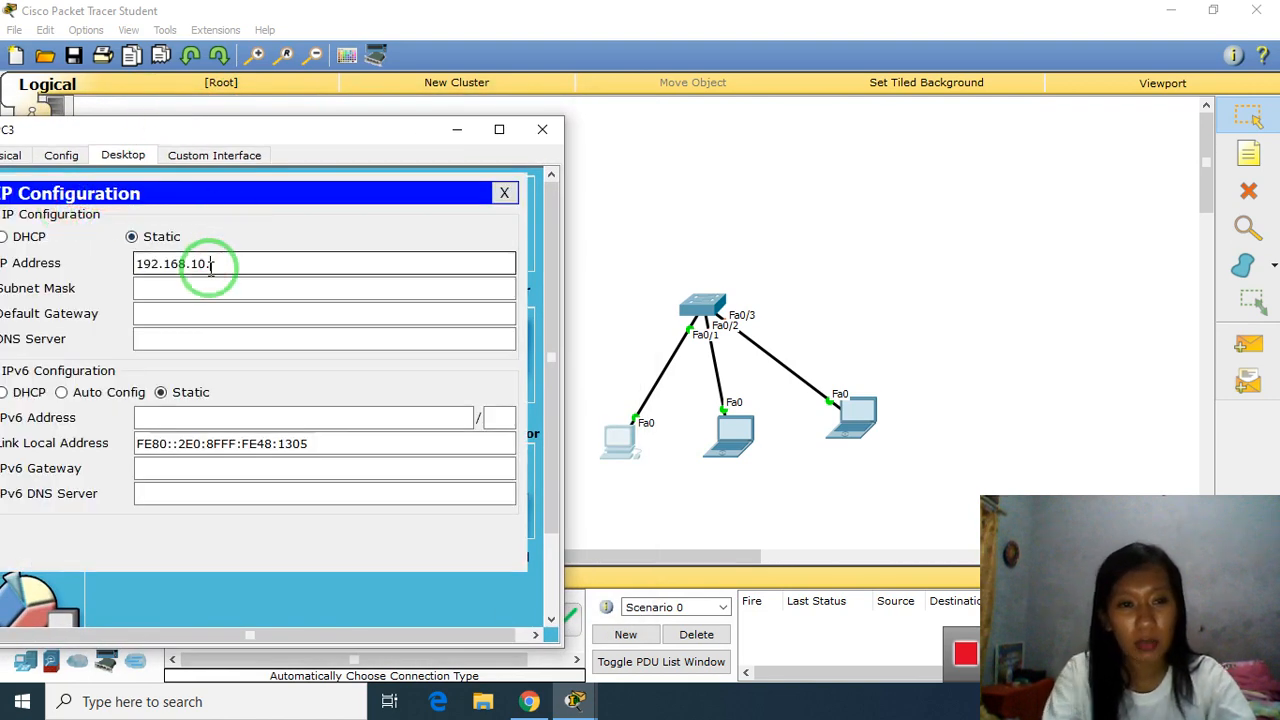
pyautogui.write('100')
pyautogui.press('Tab')
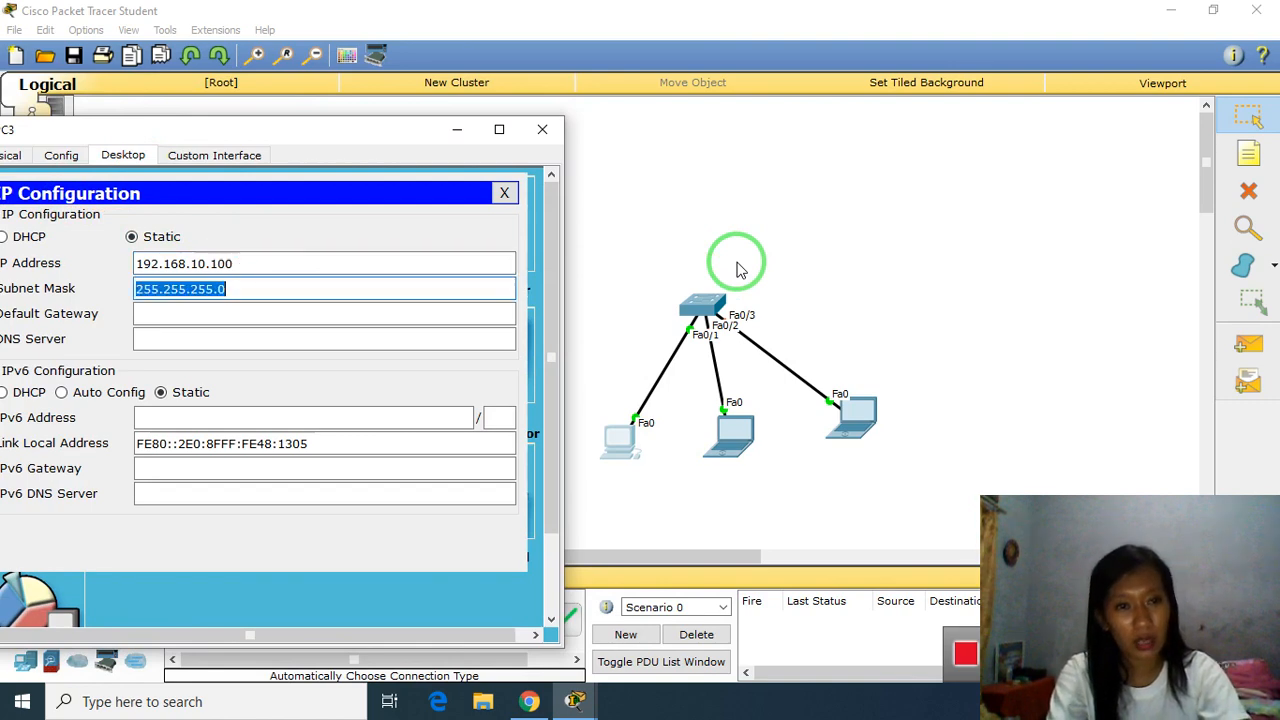
pyautogui.press('Tab')
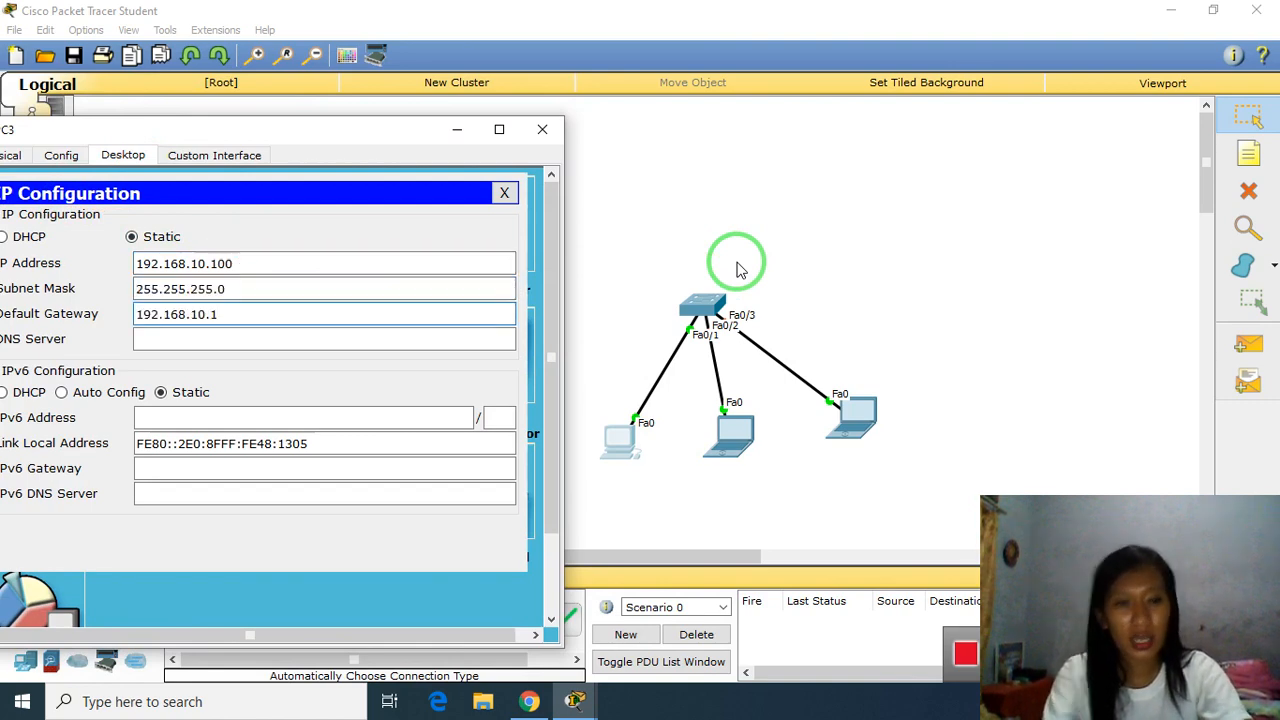
pyautogui.click(507, 192)
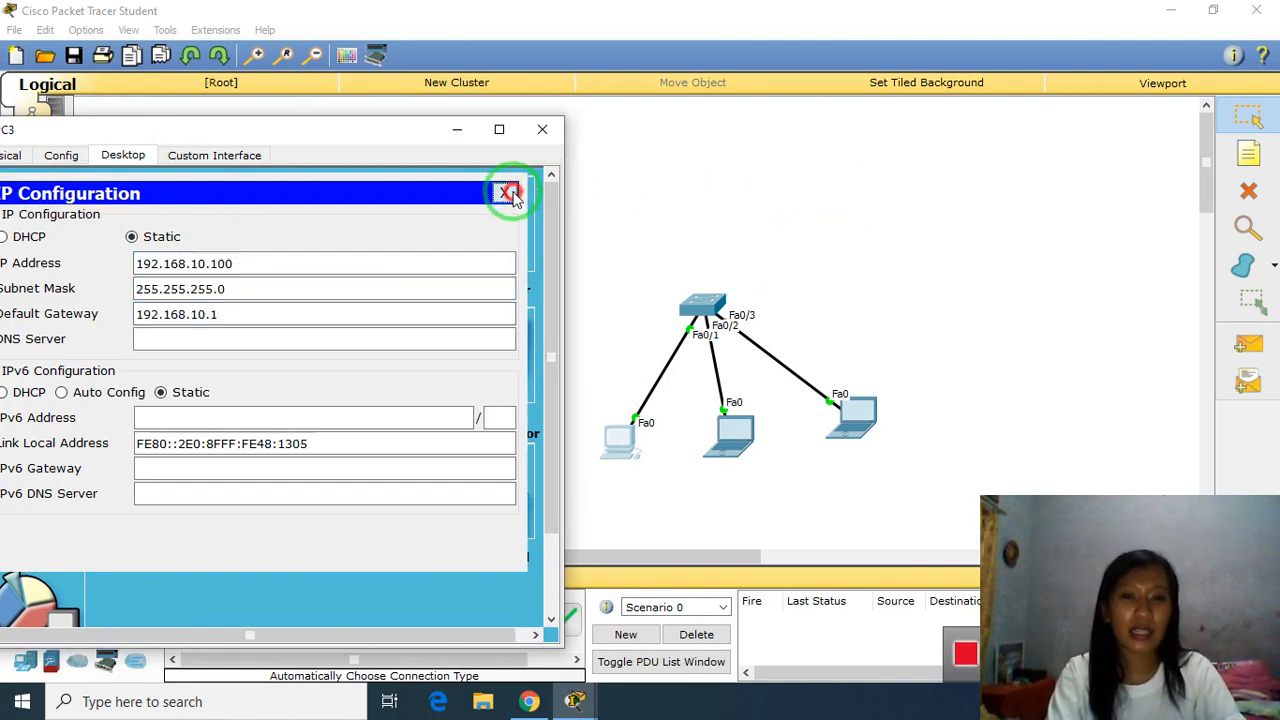
pyautogui.click(542, 129)
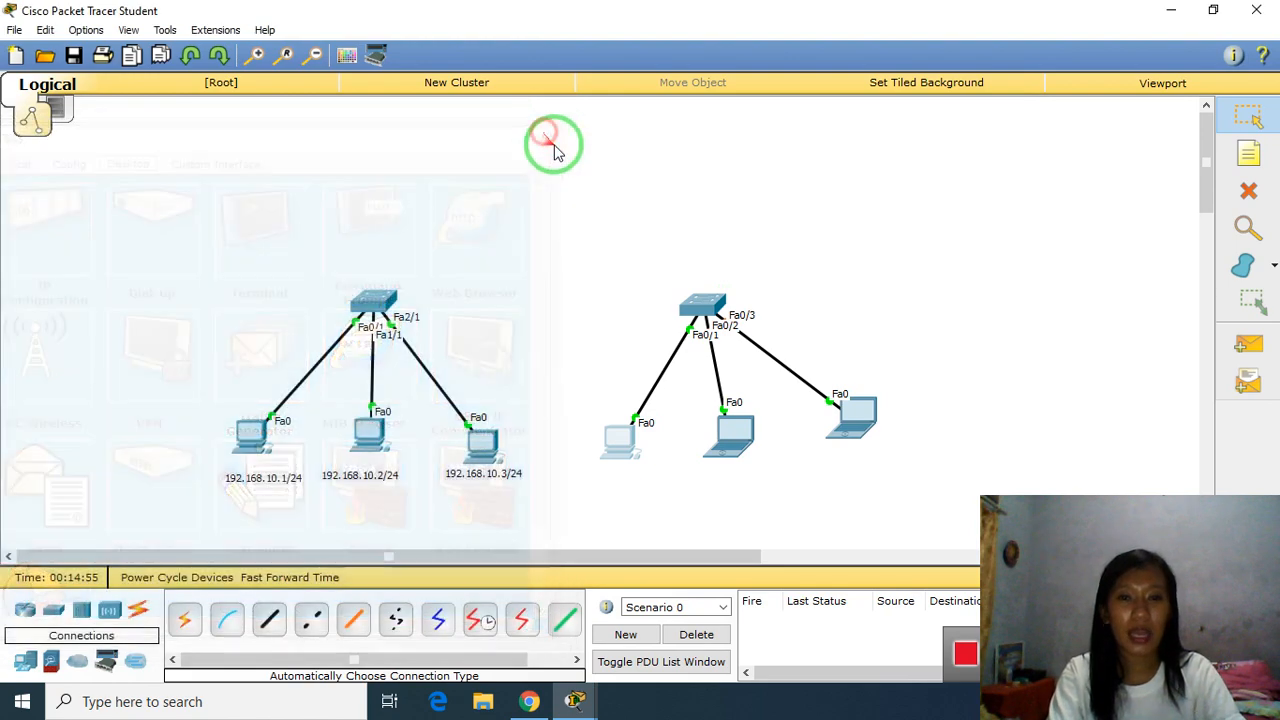
# Step: Give the middle laptop static IP 192.168.10.200, subnet mask 255.255.255.0 and default gateway 192.168.10.1, and close its window
pyautogui.click(743, 425)
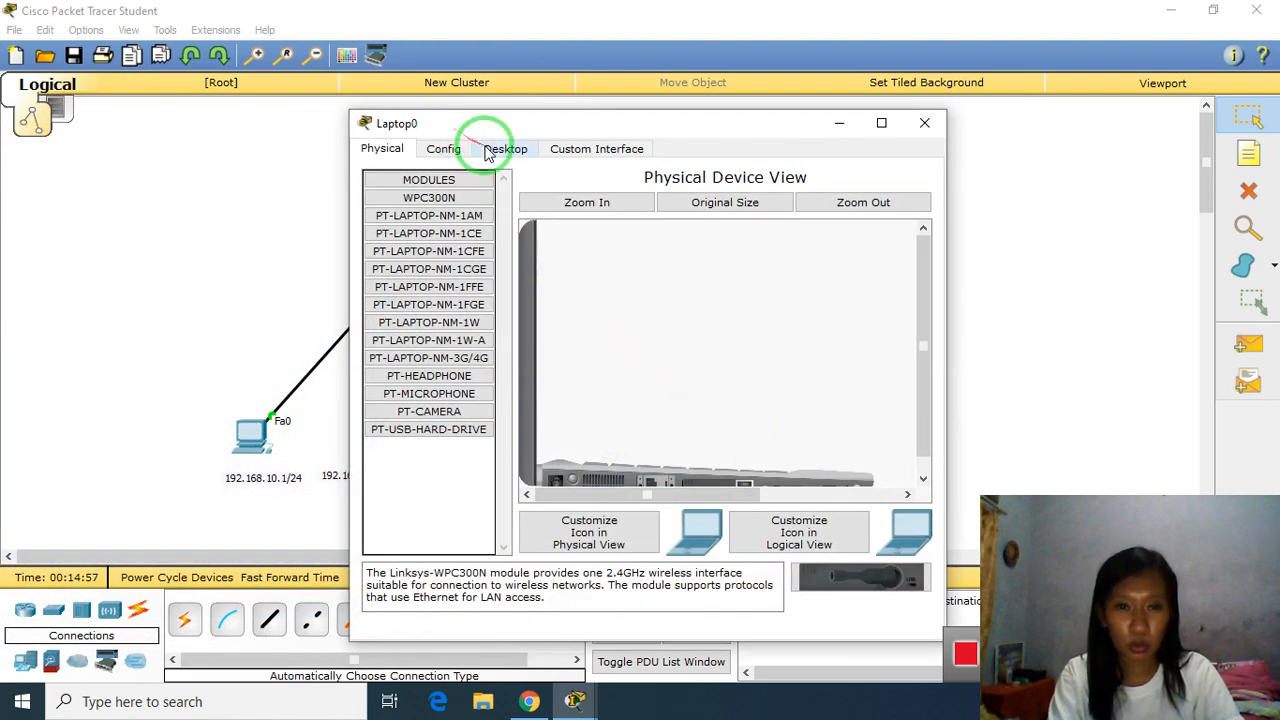
pyautogui.click(489, 151)
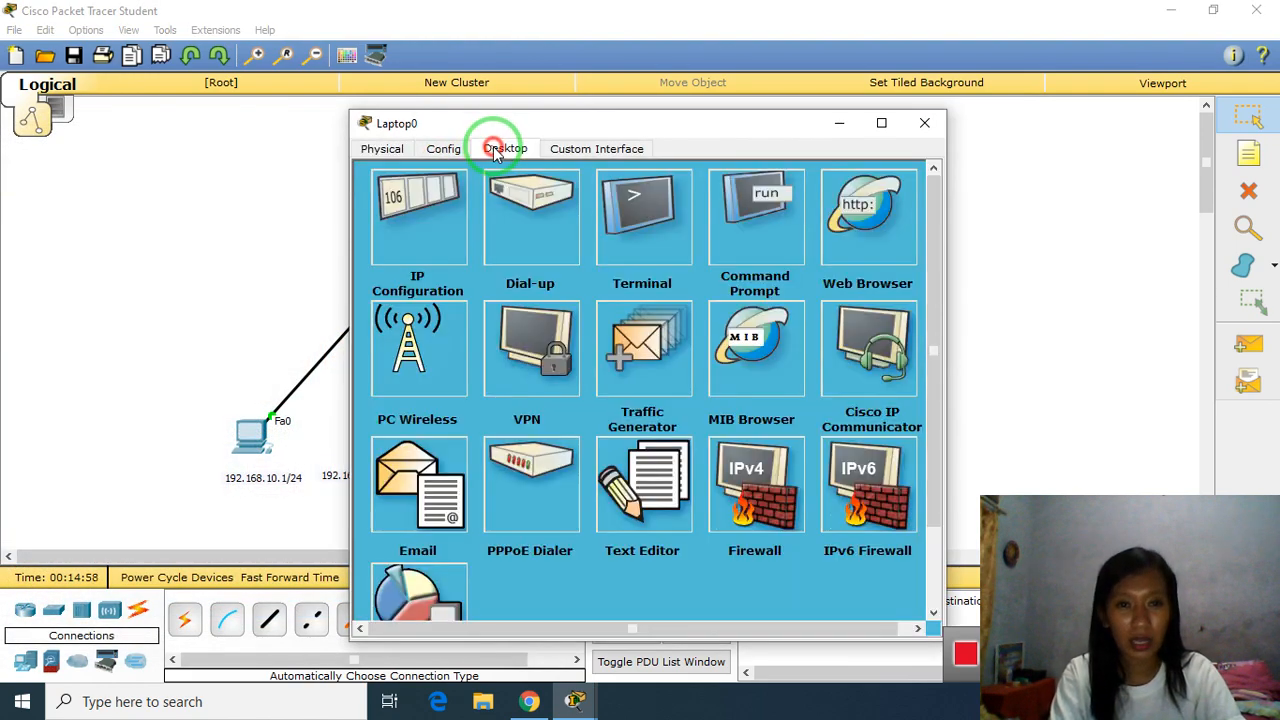
pyautogui.click(419, 218)
pyautogui.click(532, 257)
pyautogui.write('192.168.10.1')
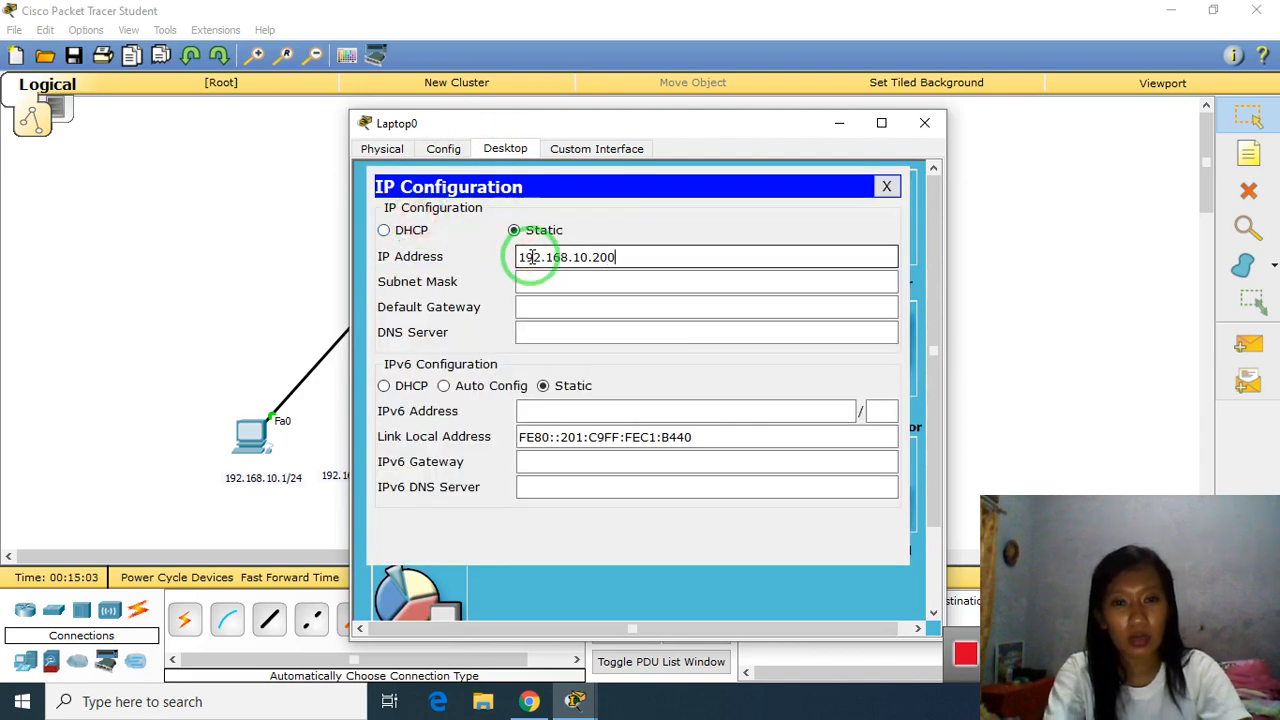
pyautogui.press('Tab')
pyautogui.press('Tab')
pyautogui.write('192.168.10.1')
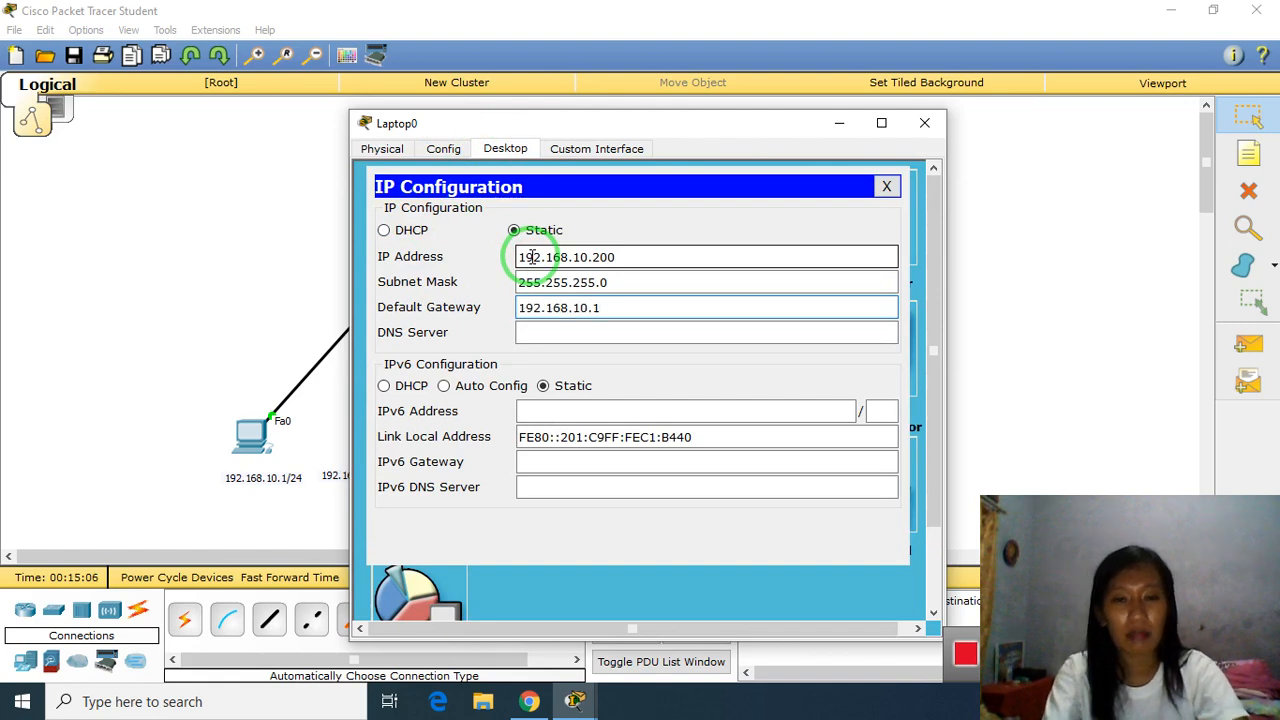
pyautogui.click(886, 186)
pyautogui.click(923, 124)
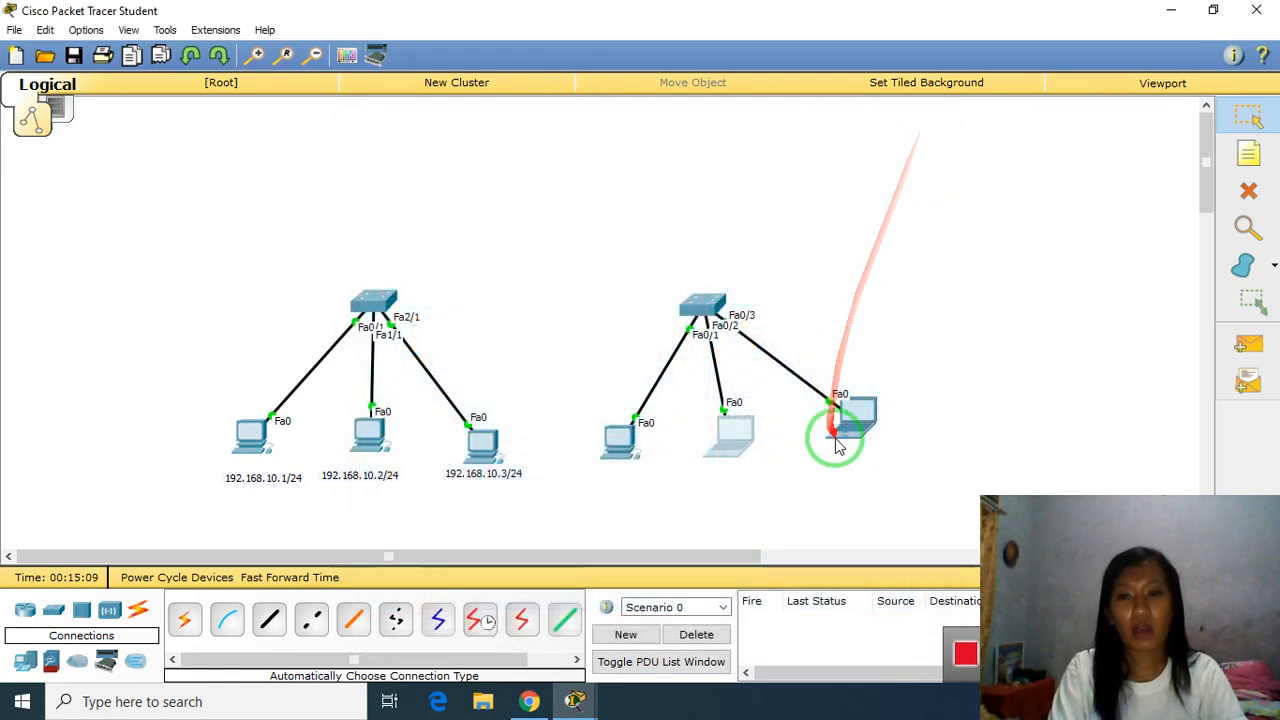
# Step: Open the rightmost laptop's static IP configuration, ready for entering its IP address
pyautogui.click(848, 425)
pyautogui.click(505, 149)
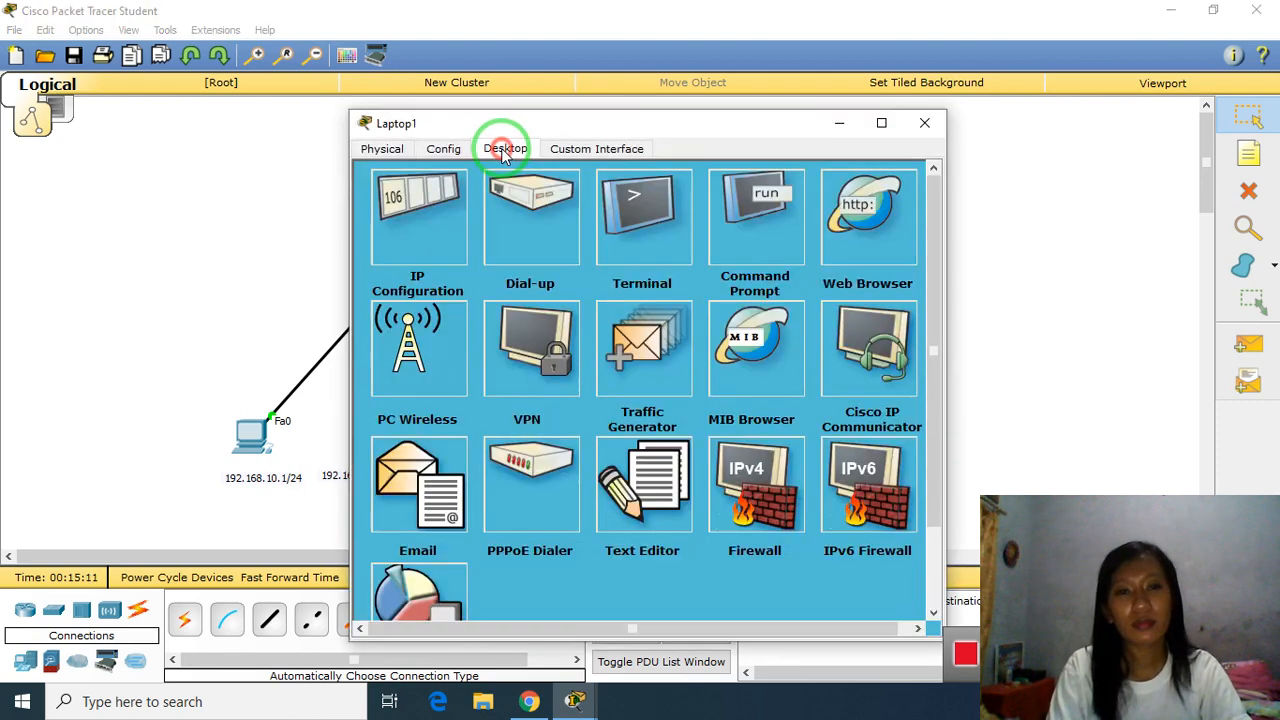
pyautogui.click(420, 215)
pyautogui.click(563, 256)
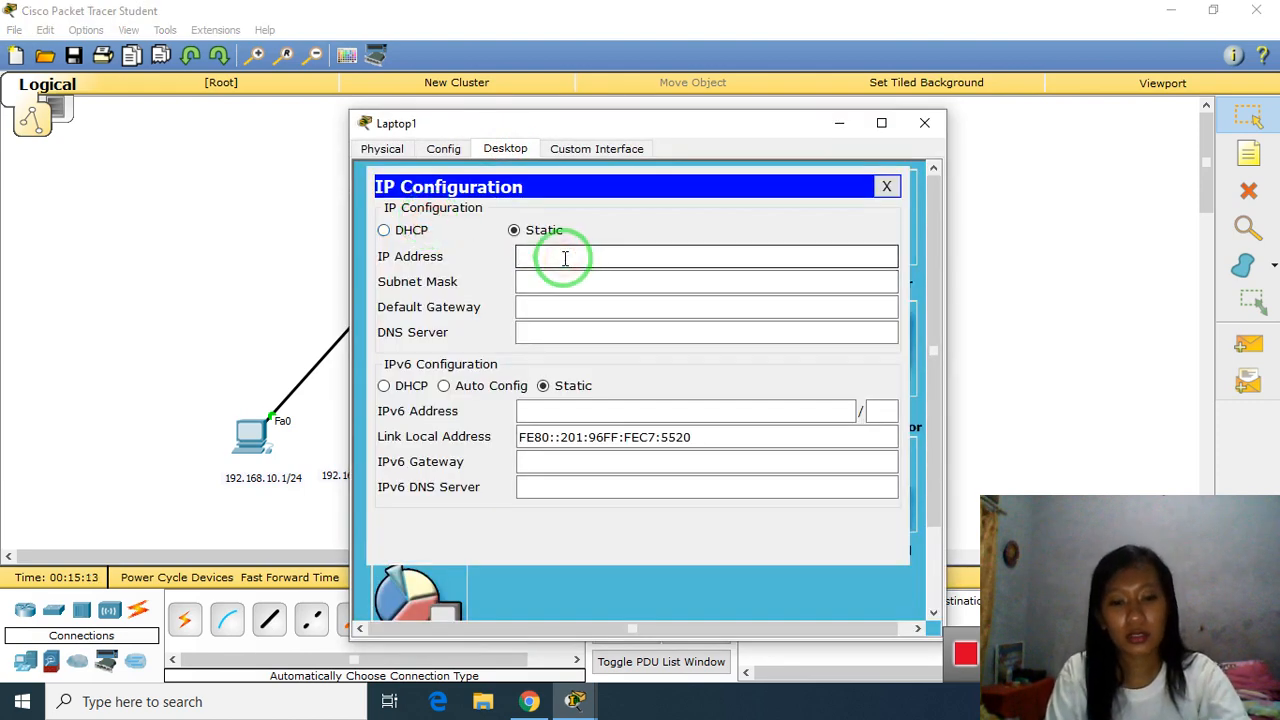
pyautogui.write('192.168.10.1')
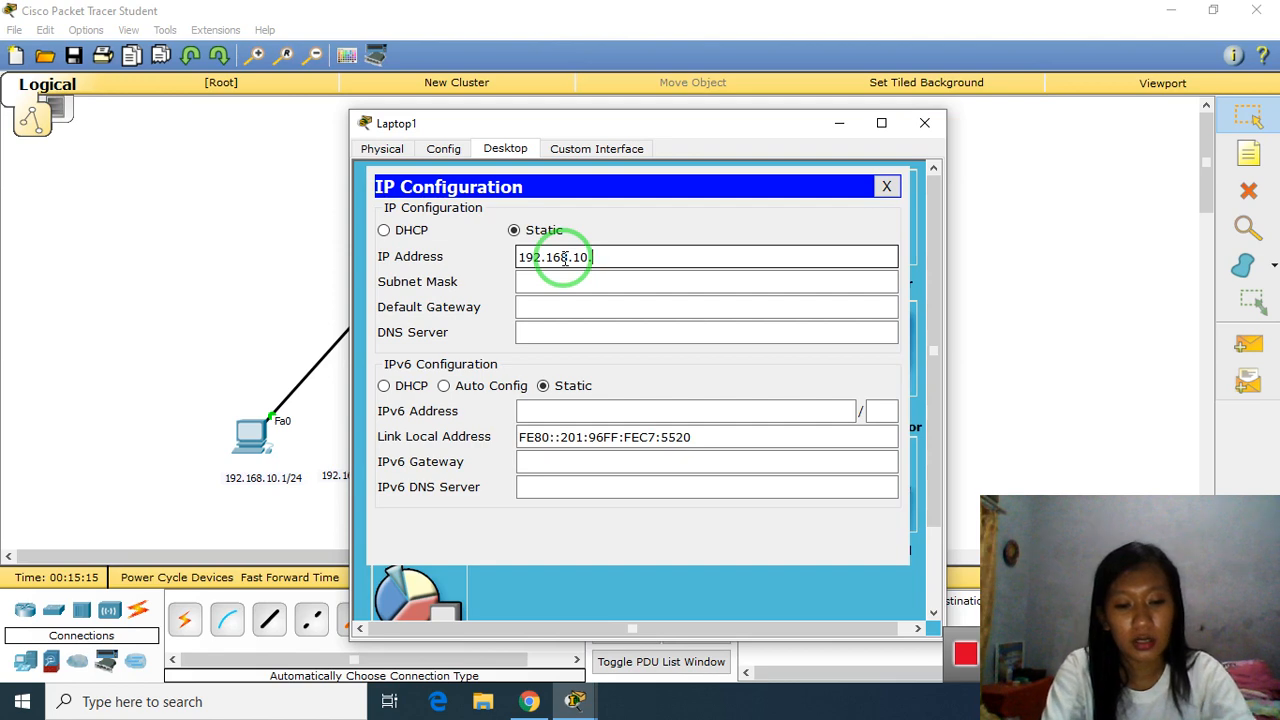
pyautogui.press('Return')
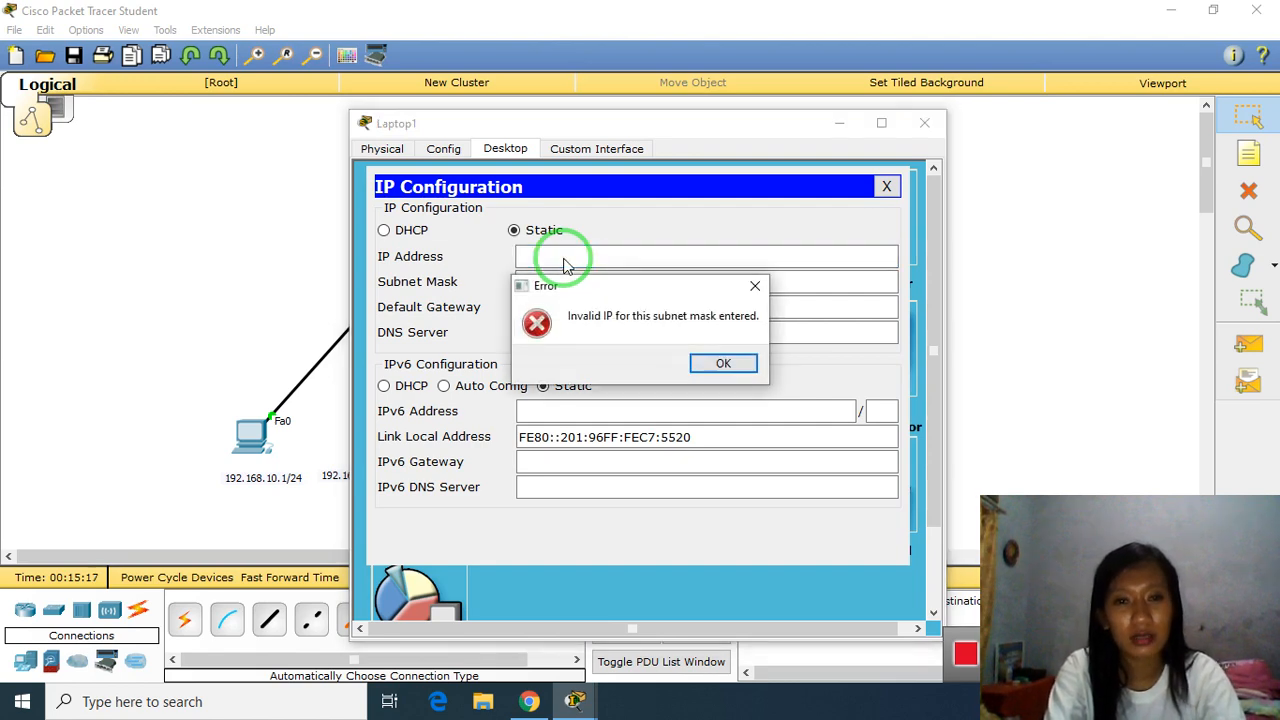
pyautogui.press('Return')
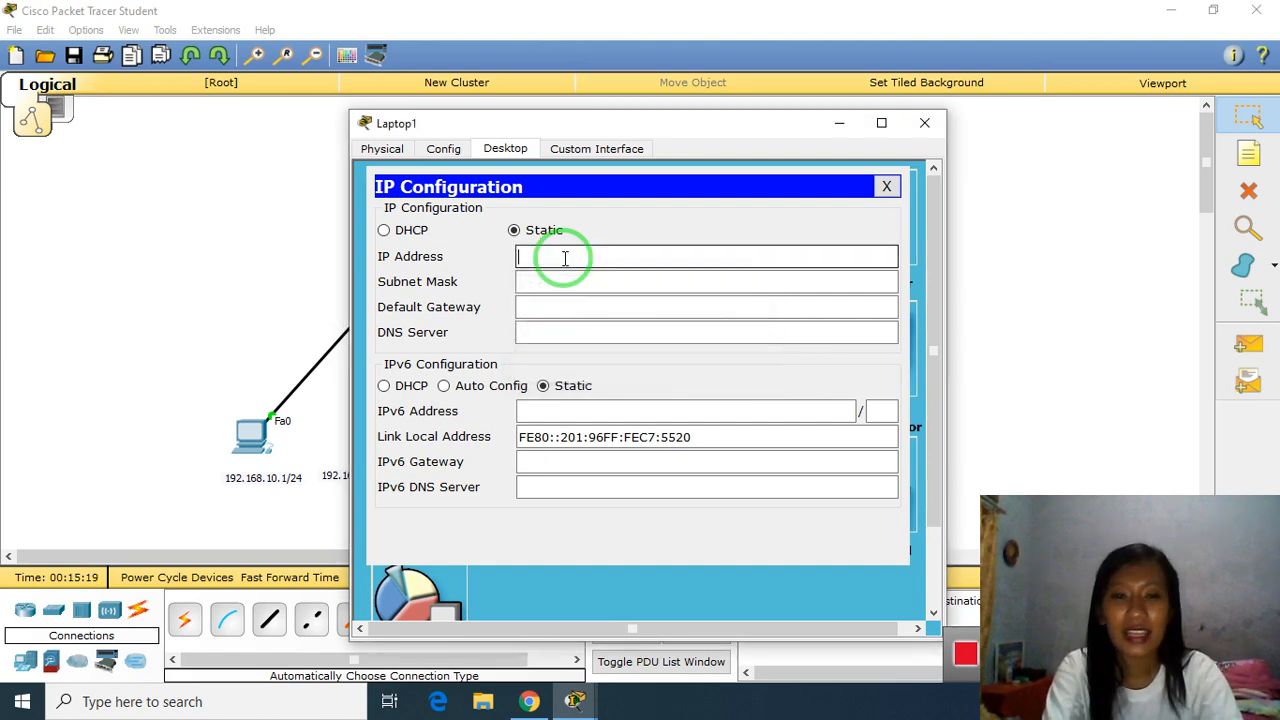
# Step: Give the rightmost laptop static IP 192.168.10.254, subnet mask 255.255.255.0 and default gateway 192.168.10.1
pyautogui.write('192.168.10.1')
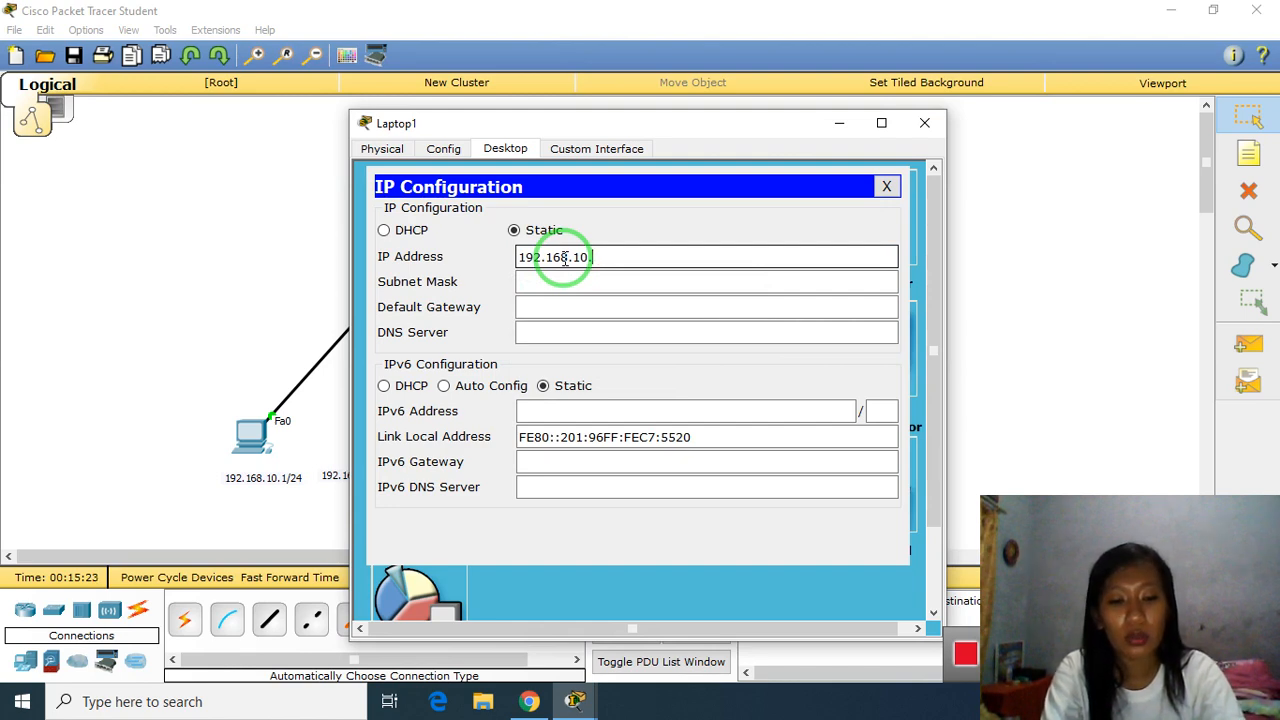
pyautogui.press('Tab')
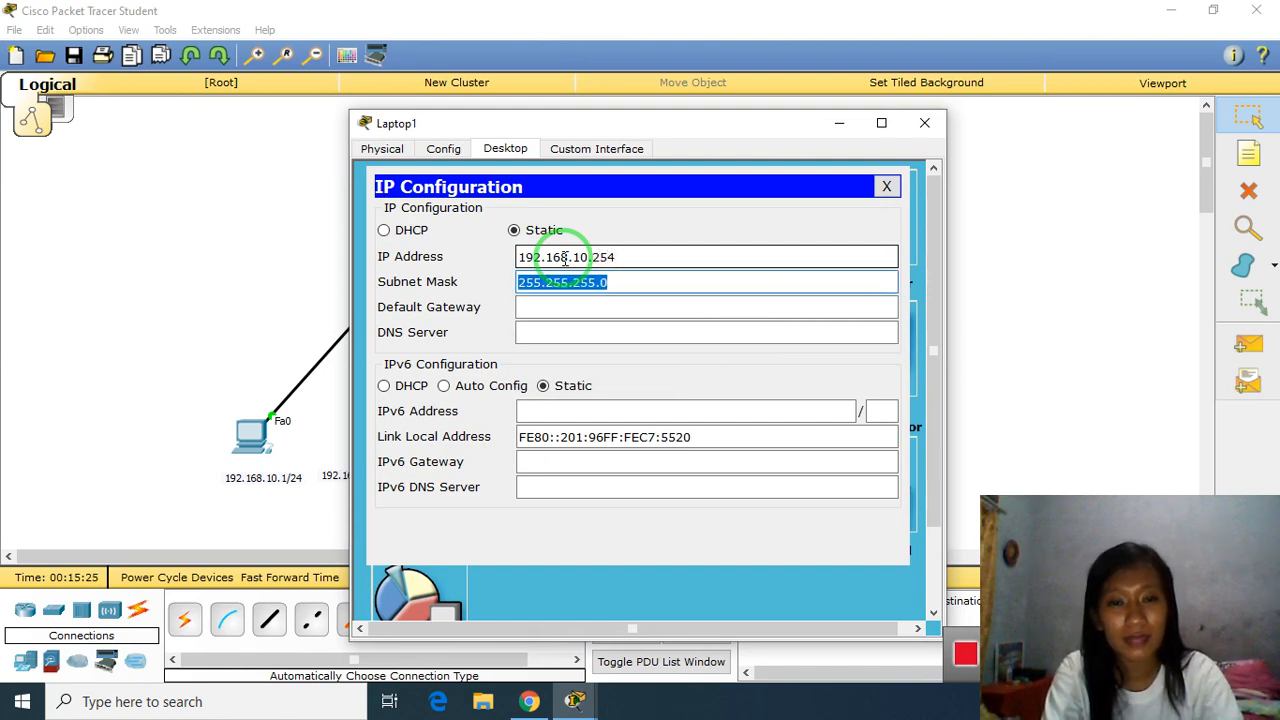
pyautogui.press('Tab')
pyautogui.write('192.168.10.1')
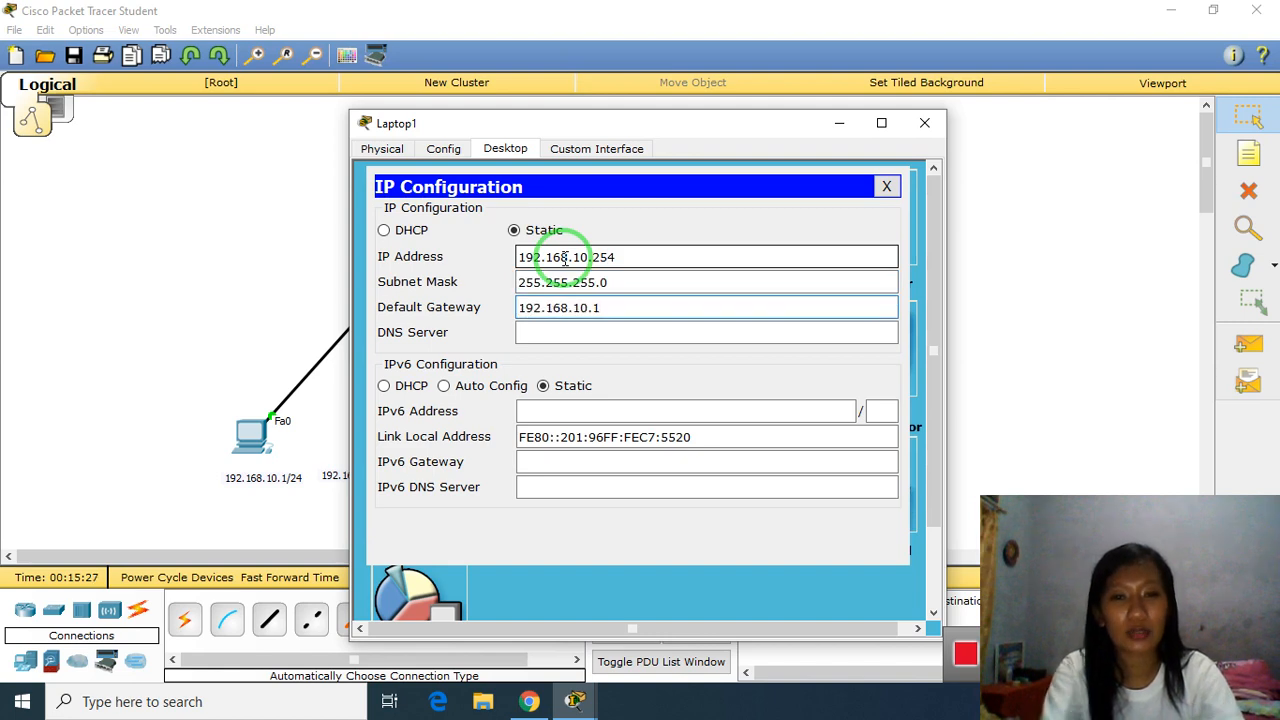
# Step: Close the rightmost laptop's window and send a simple PDU from that laptop to the middle laptop
pyautogui.click(886, 187)
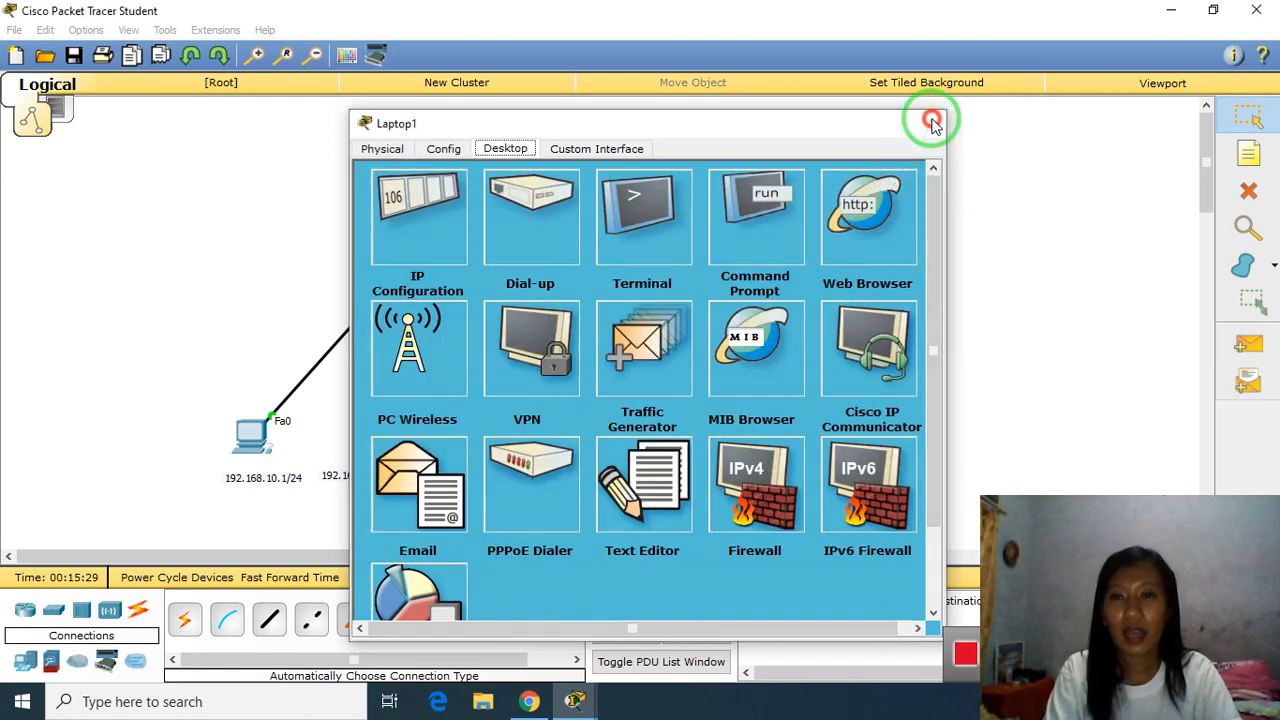
pyautogui.click(932, 122)
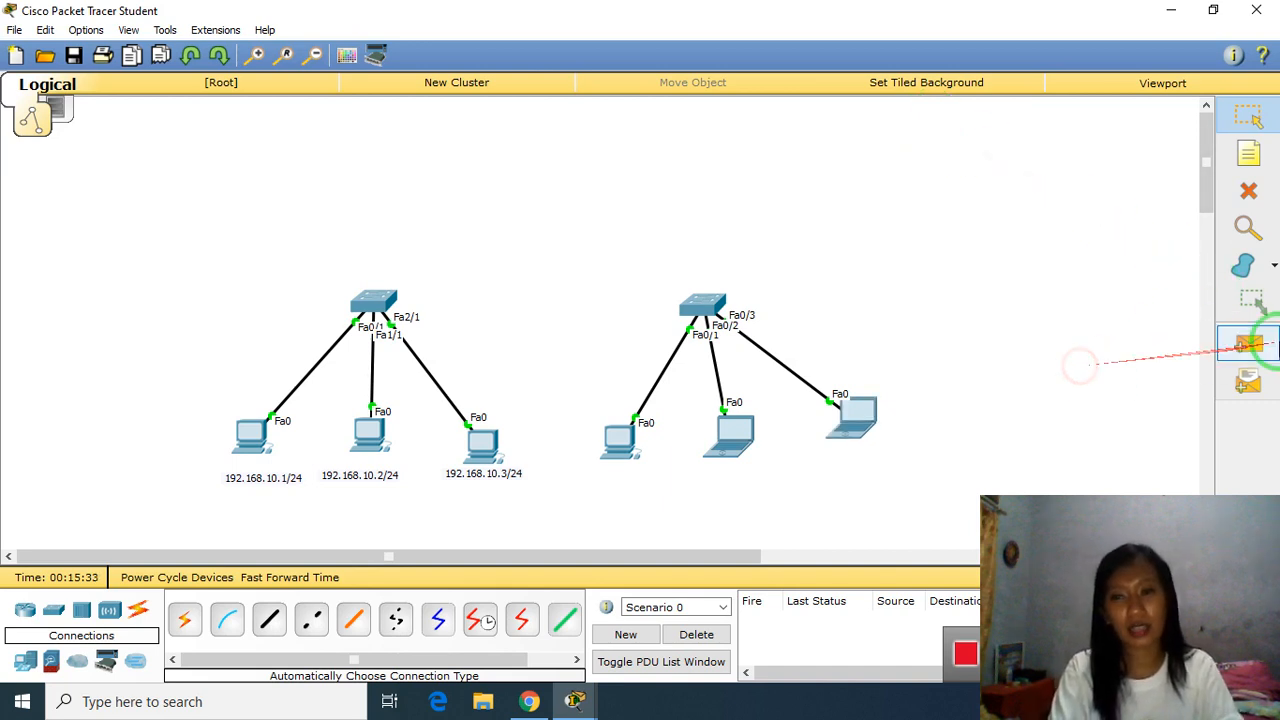
pyautogui.click(1265, 343)
pyautogui.click(855, 412)
pyautogui.click(745, 437)
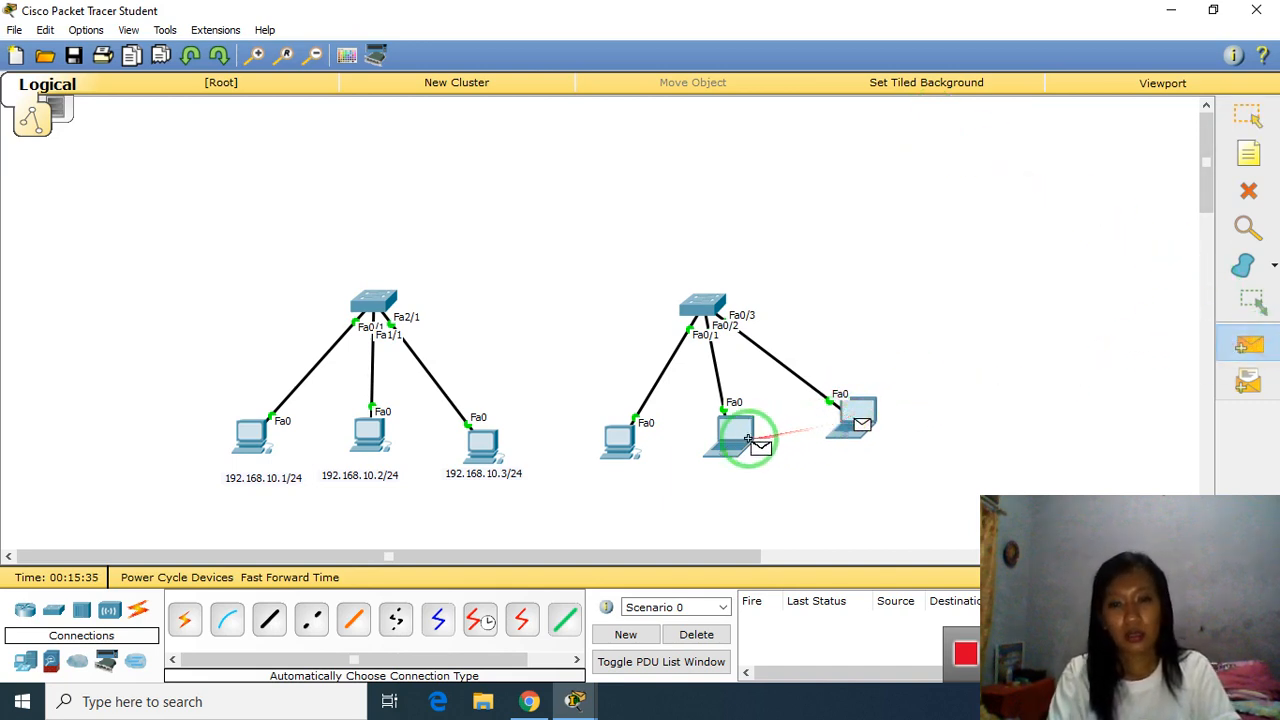
# Step: Send a simple PDU from the second network's PC to the middle laptop
pyautogui.click(1248, 343)
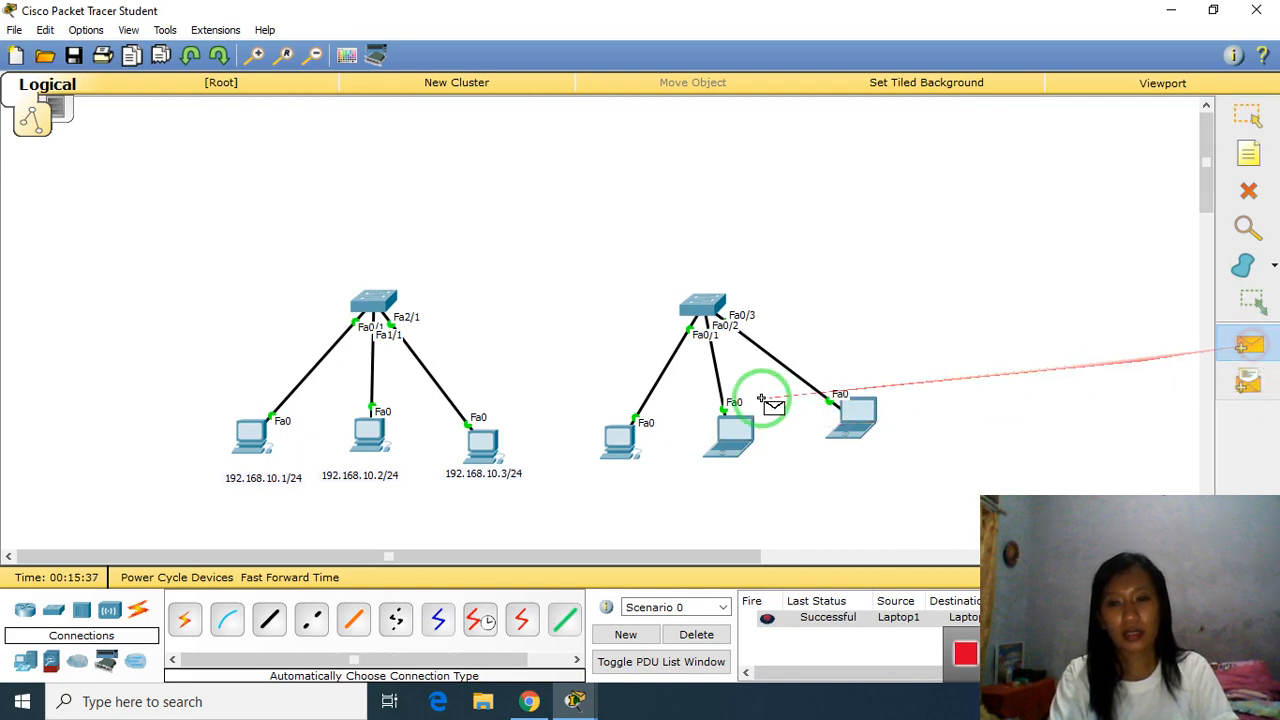
pyautogui.click(648, 455)
pyautogui.click(739, 438)
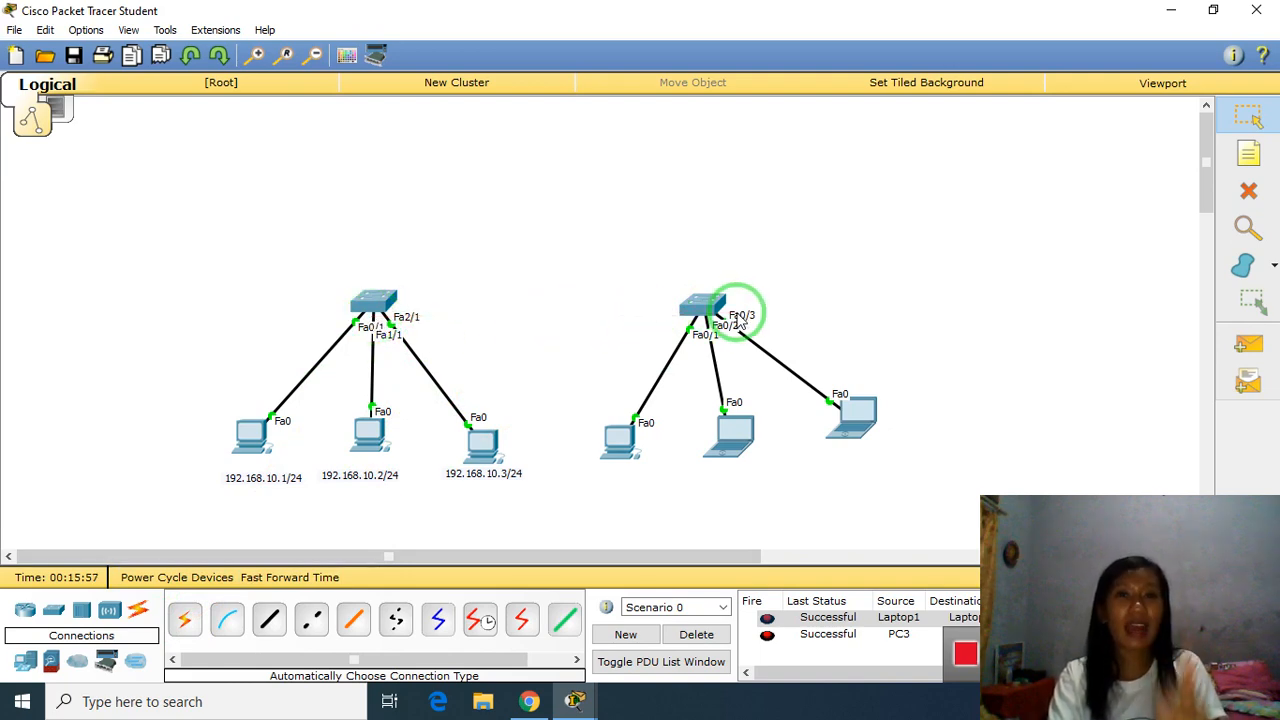
# Step: Connect the first network's switch to the second network's switch with an automatically chosen cable, and nudge the second switch slightly left
pyautogui.click(311, 624)
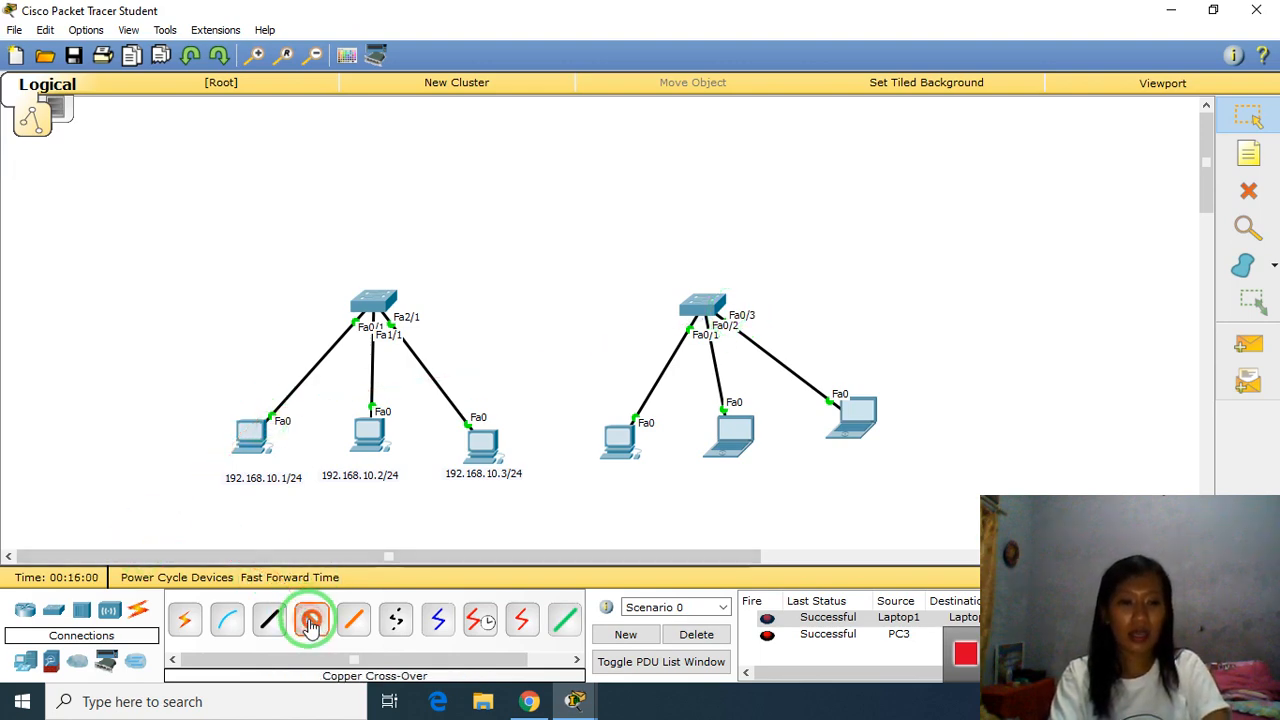
pyautogui.click(182, 616)
pyautogui.click(373, 302)
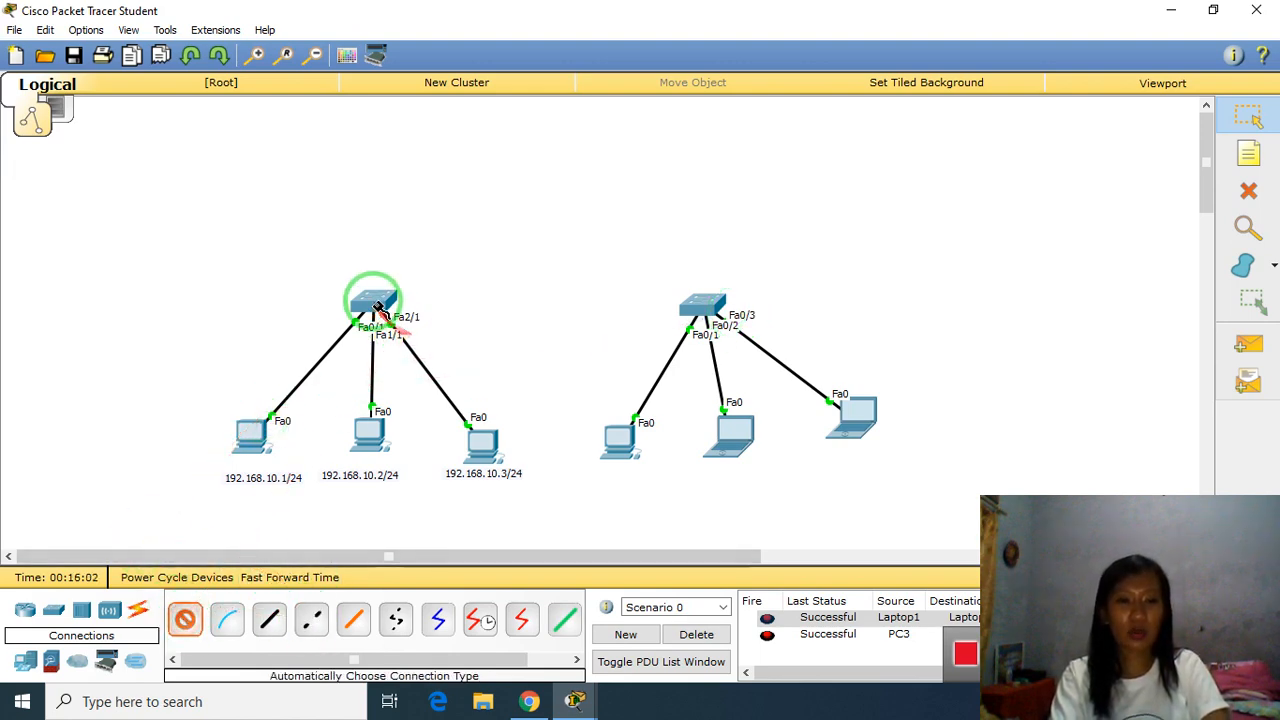
pyautogui.click(700, 306)
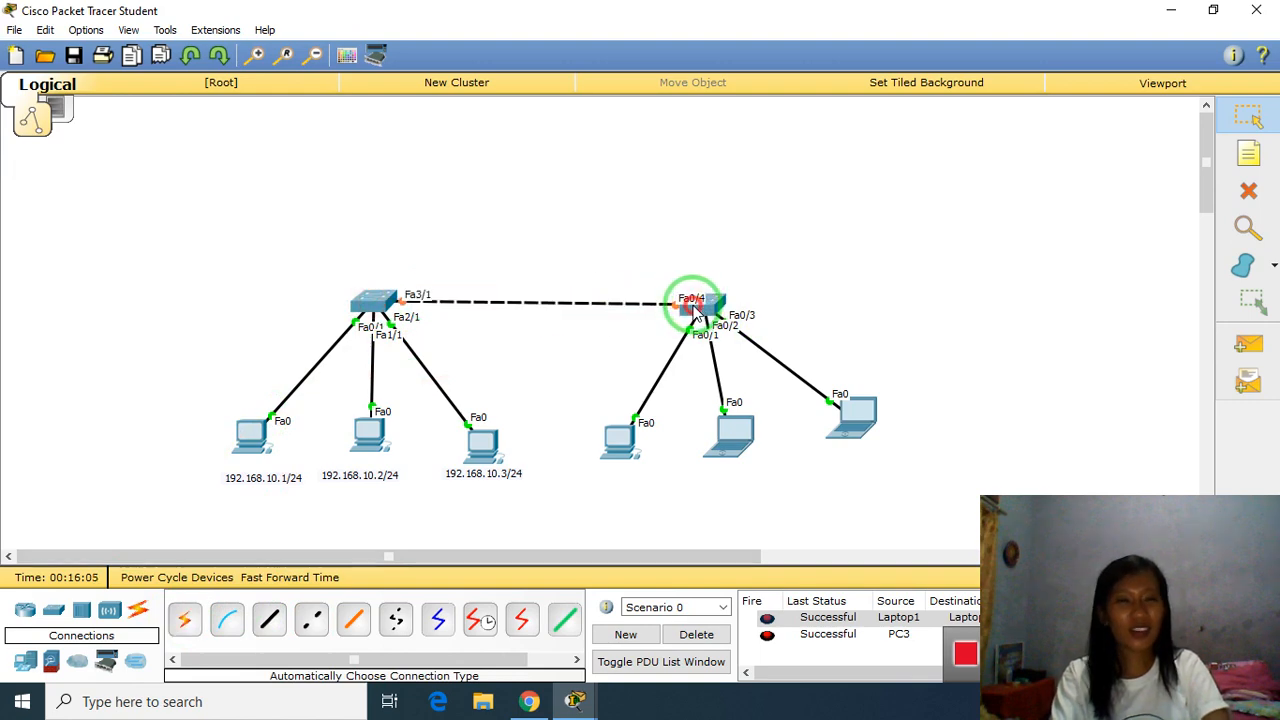
pyautogui.moveTo(699, 309); pyautogui.dragTo(689, 311)
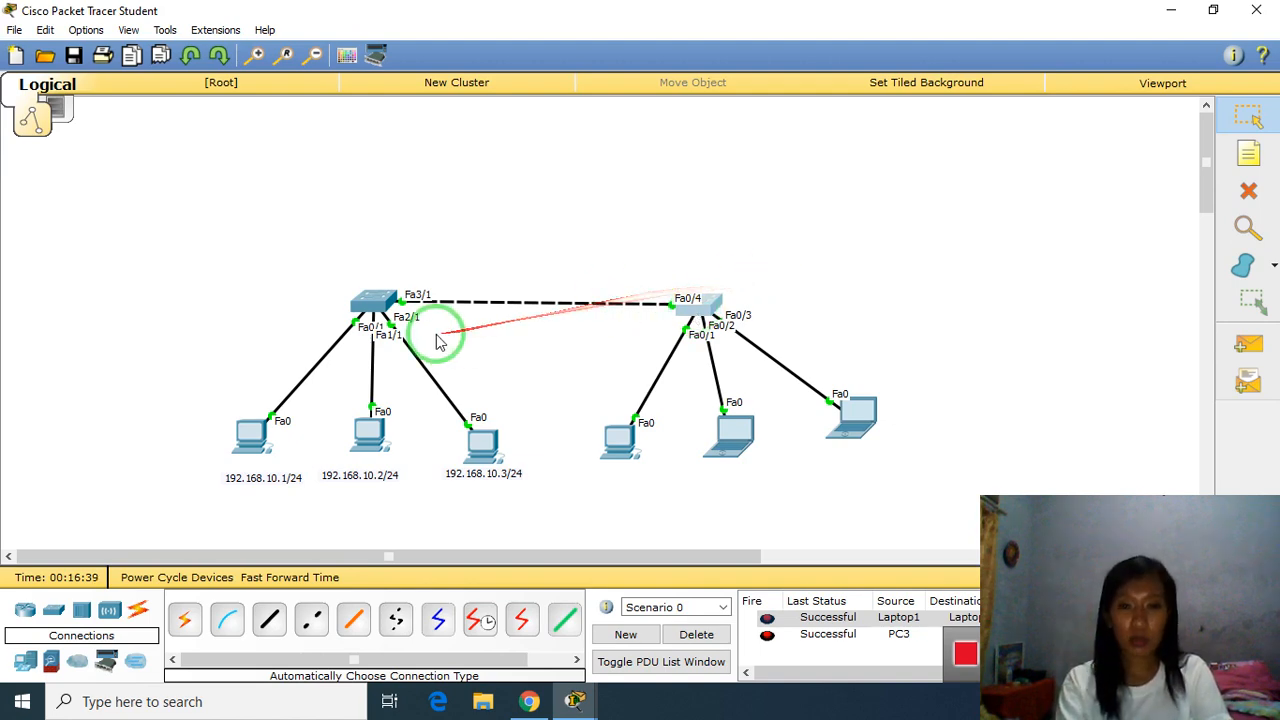
# Step: Delete the current PDU scenario's entries and send a simple PDU from the rightmost laptop to the PC labelled 192.168.10.3/24
pyautogui.click(697, 635)
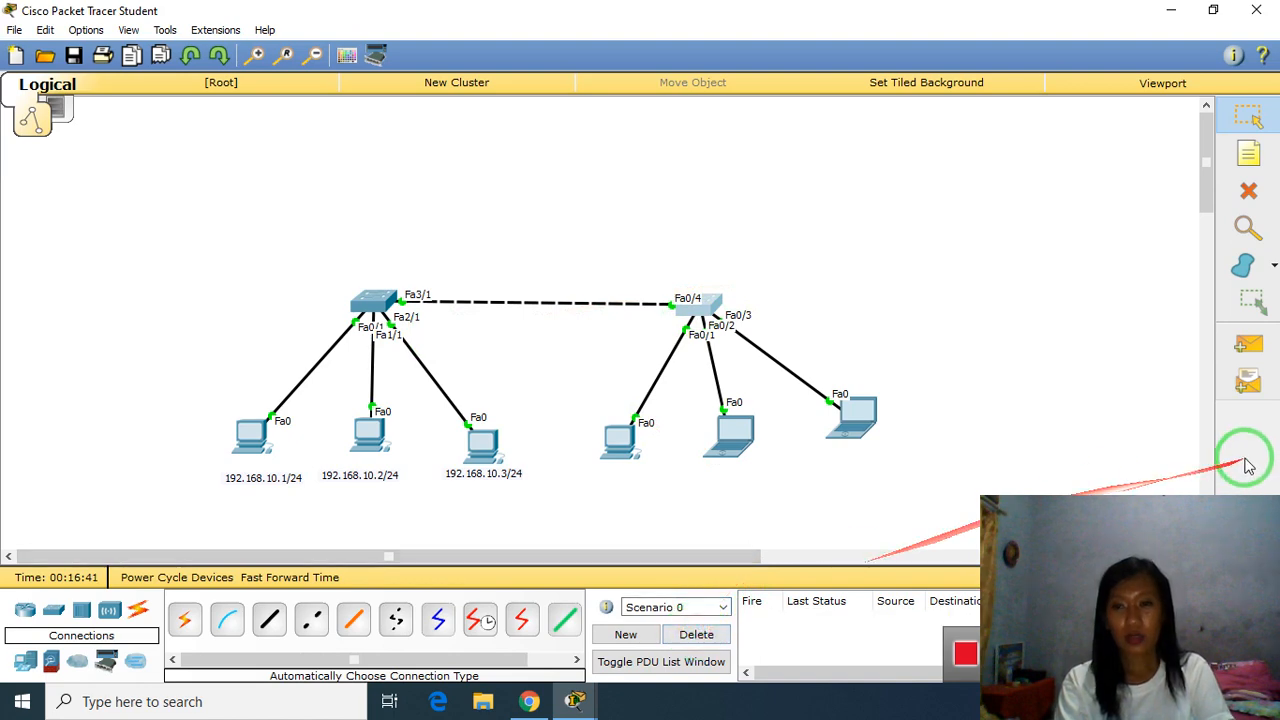
pyautogui.click(1247, 337)
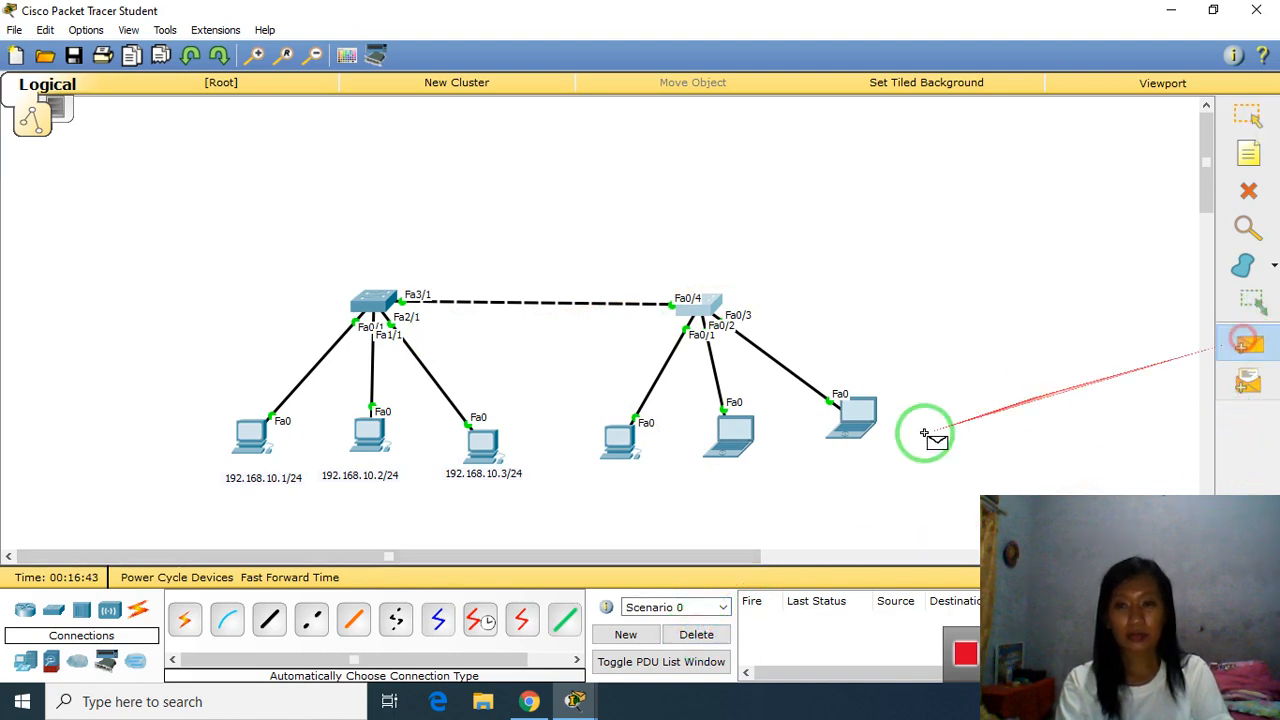
pyautogui.click(848, 433)
pyautogui.click(482, 447)
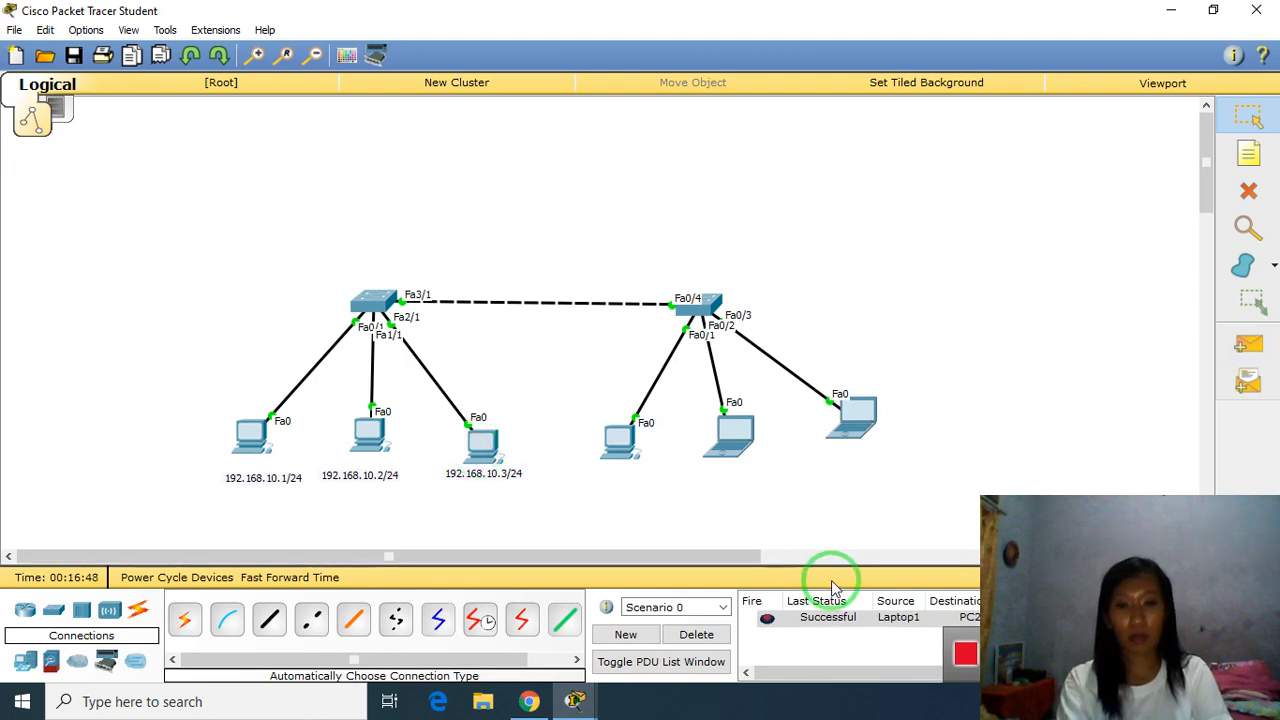
# Step: Ping 192.168.10.1 from the middle laptop's Command Prompt, and close the laptop's window
pyautogui.click(737, 445)
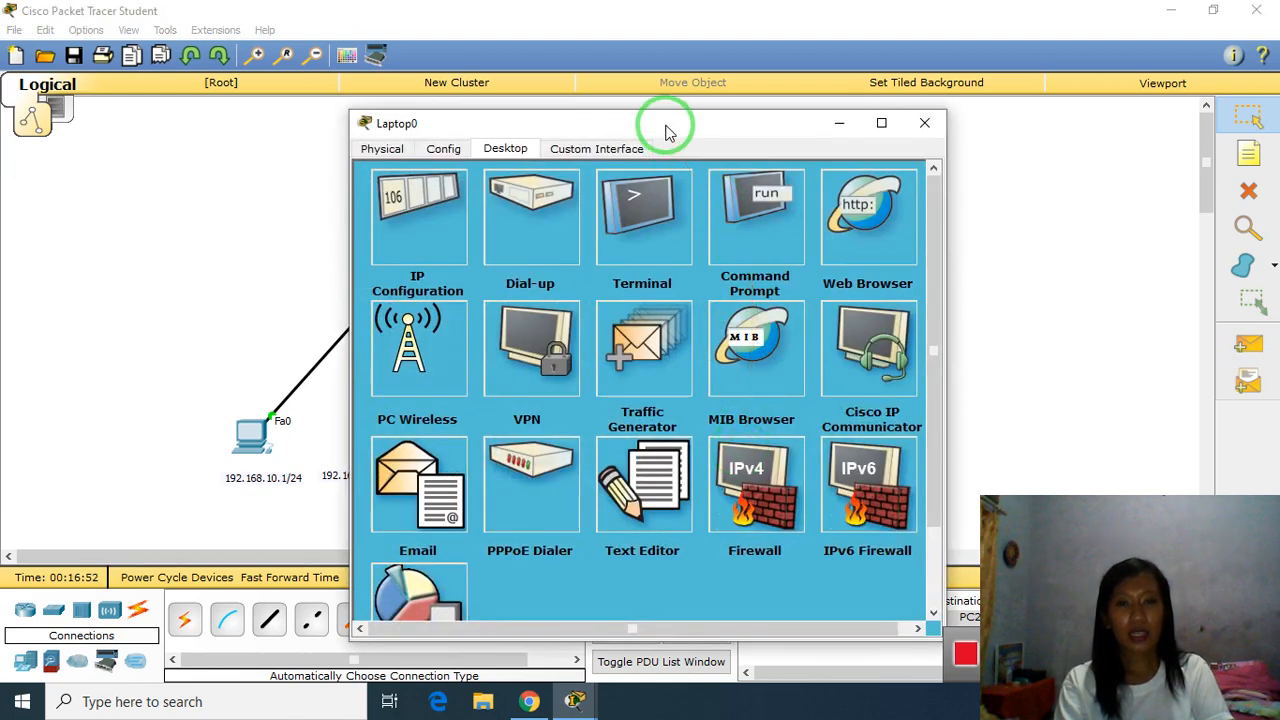
pyautogui.click(774, 199)
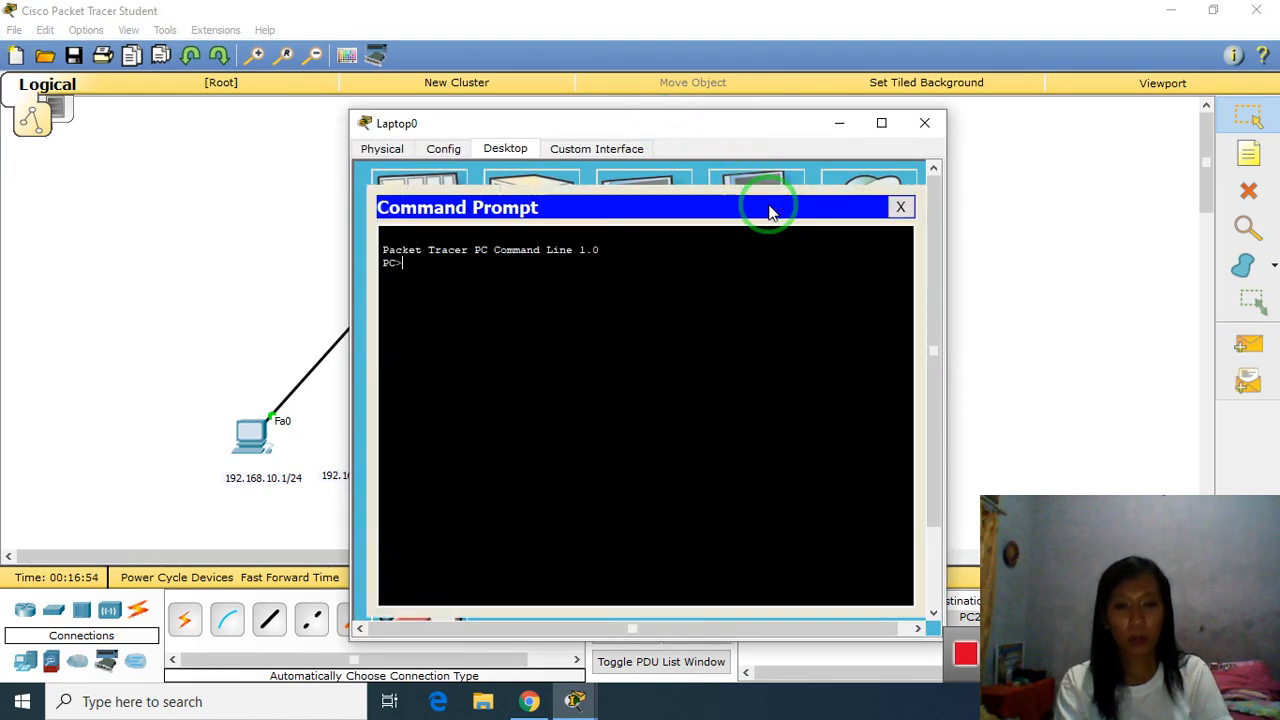
pyautogui.write('ping 19')
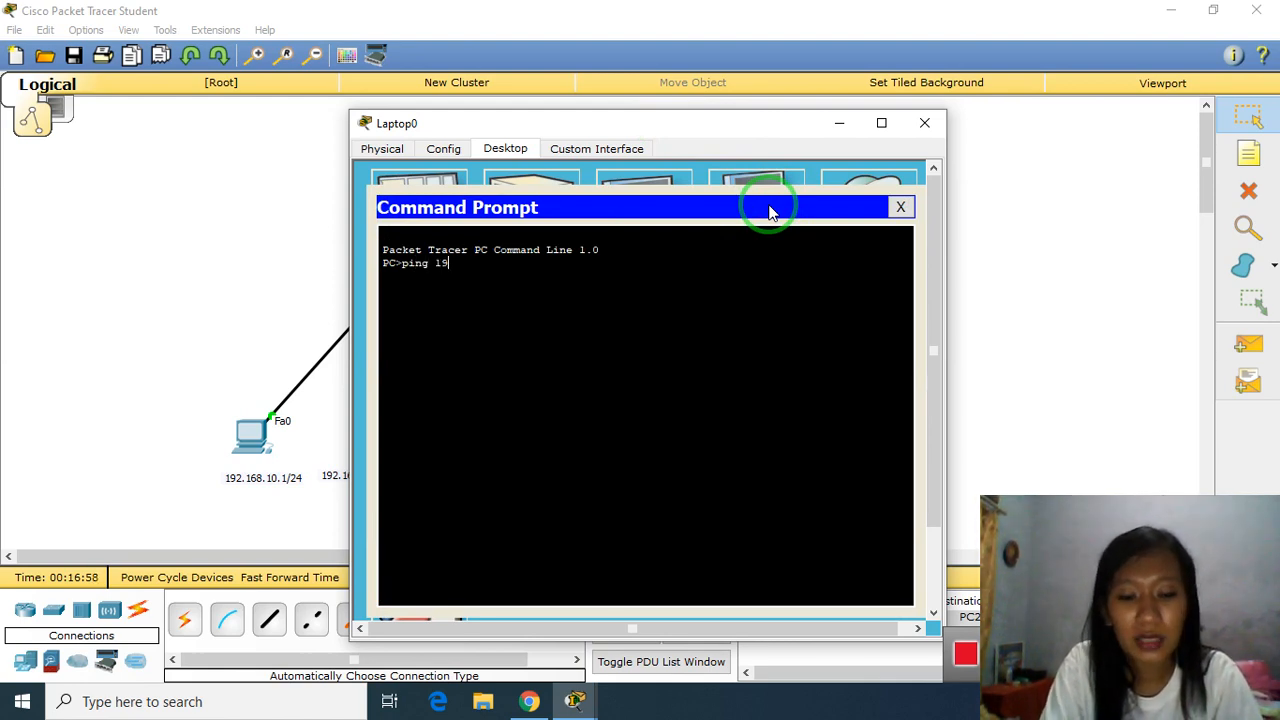
pyautogui.write('2.168.')
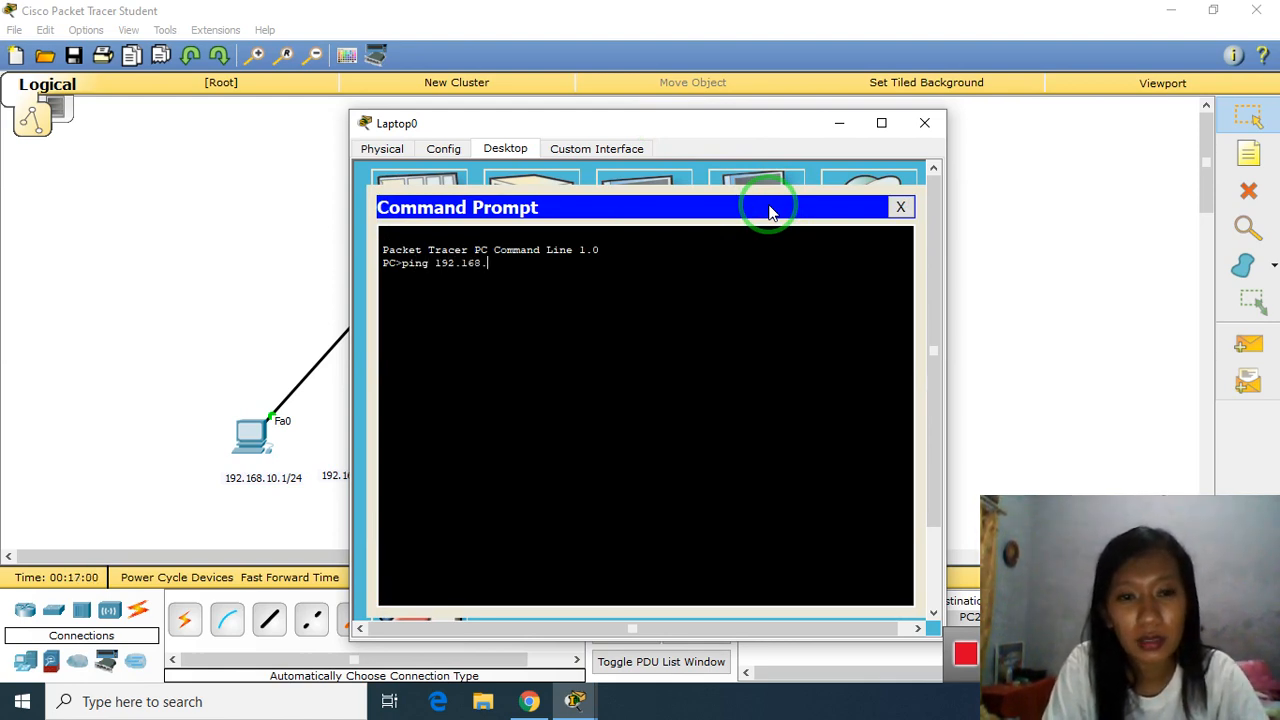
pyautogui.write('10.1')
pyautogui.press('Return')
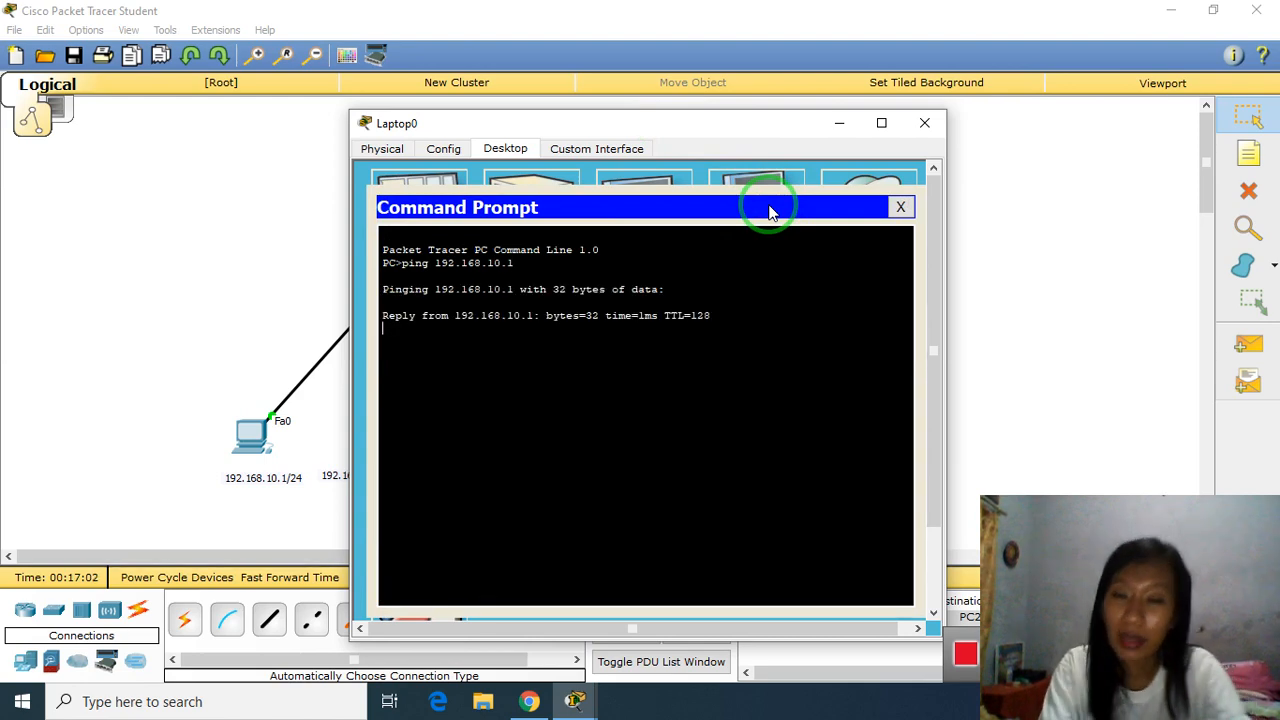
pyautogui.click(900, 207)
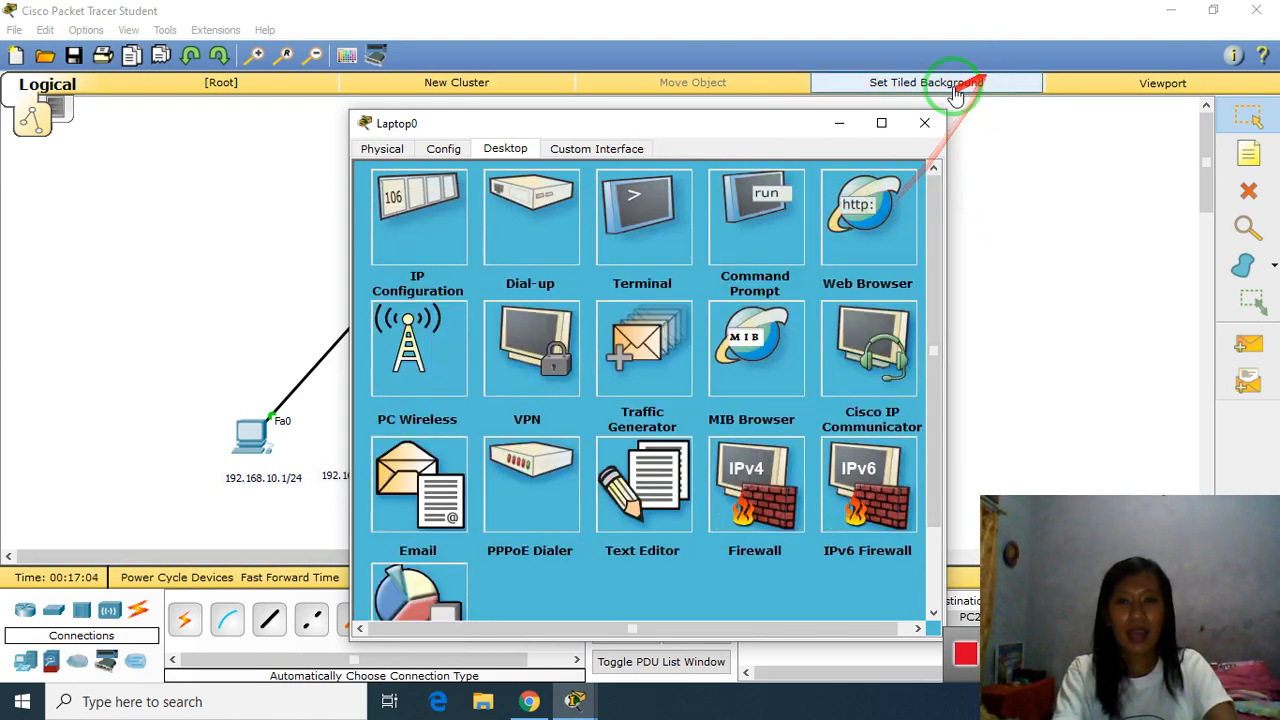
pyautogui.click(924, 122)
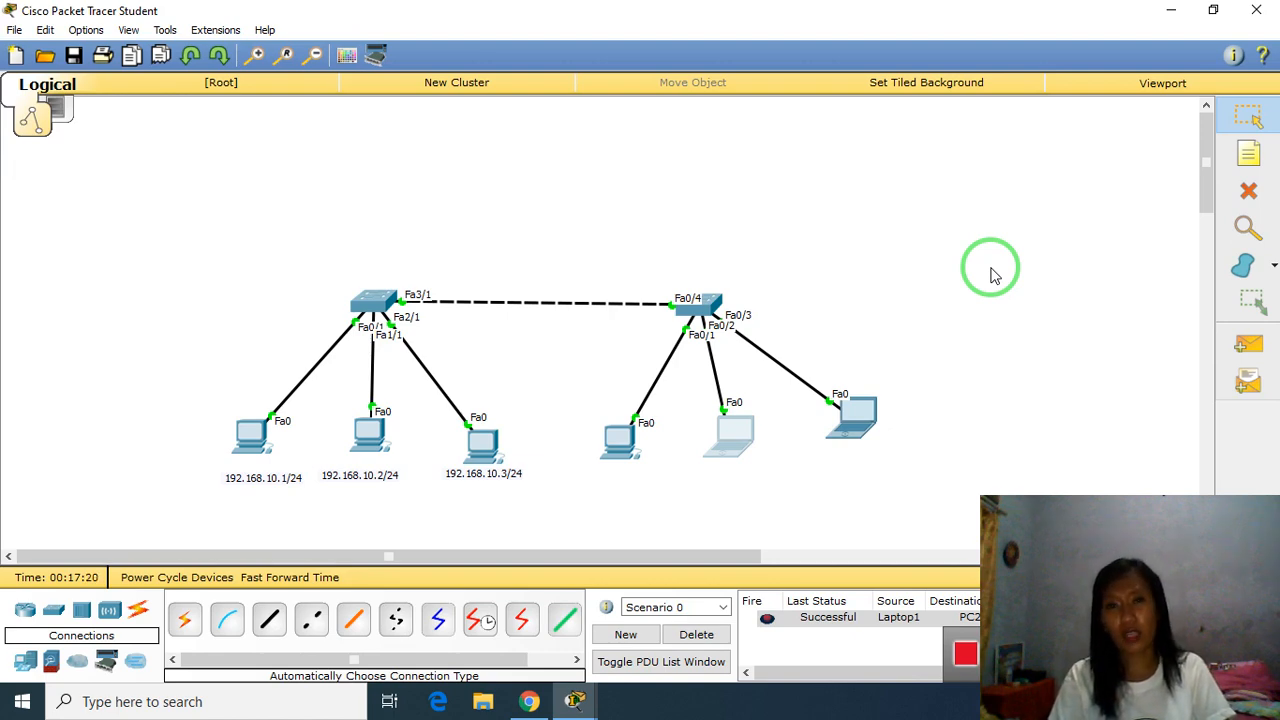
# Step: Place an AccessPoint-PT above and right of the second switch and connect the switch to it with an automatically chosen cable
pyautogui.click(104, 614)
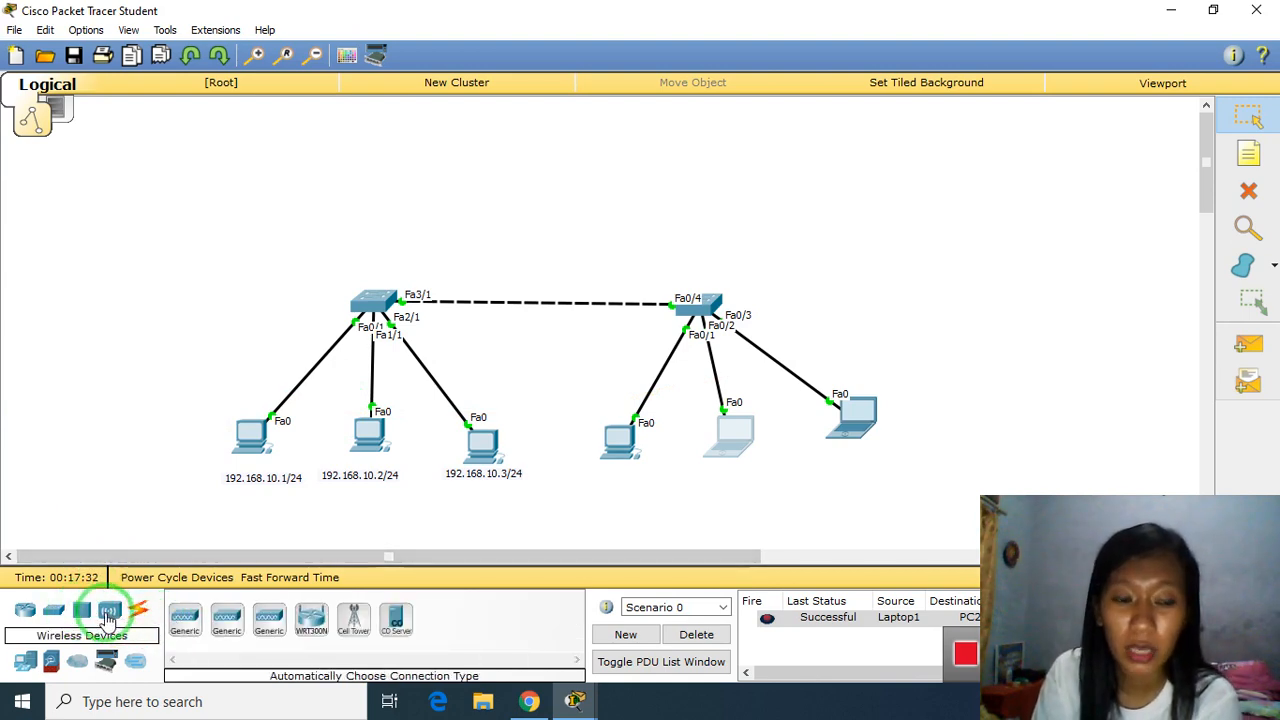
pyautogui.click(187, 620)
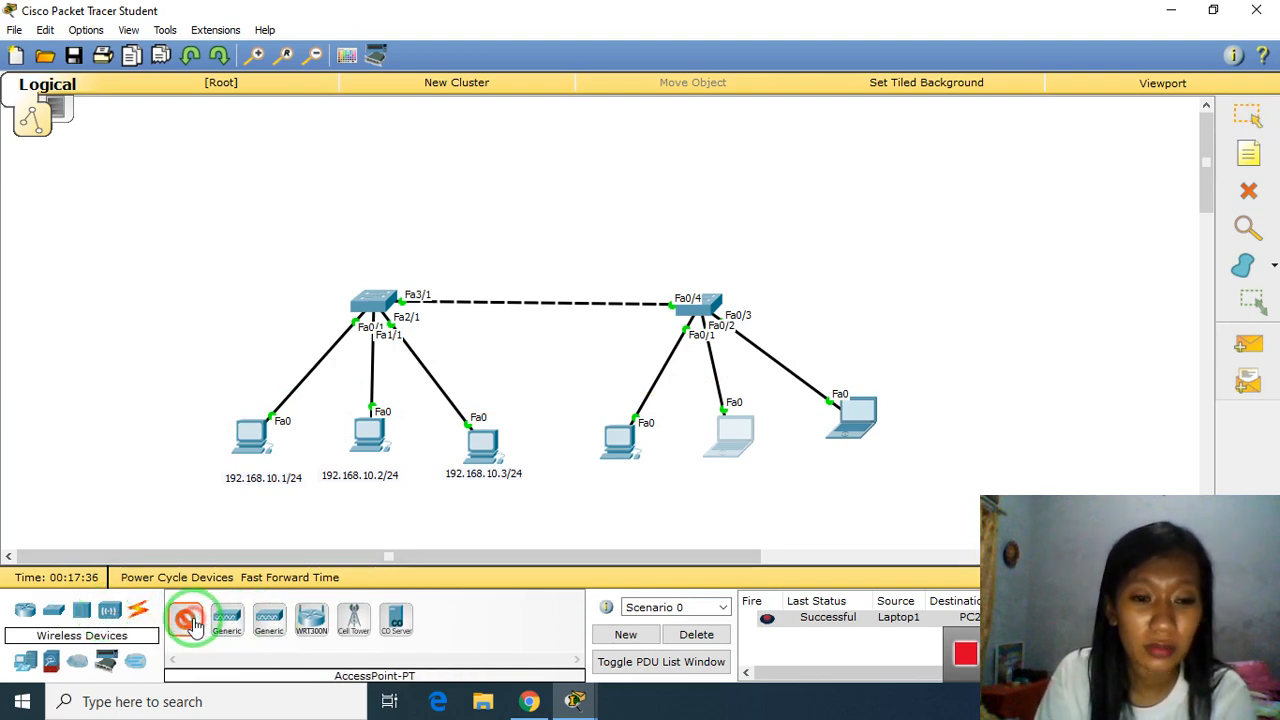
pyautogui.click(794, 202)
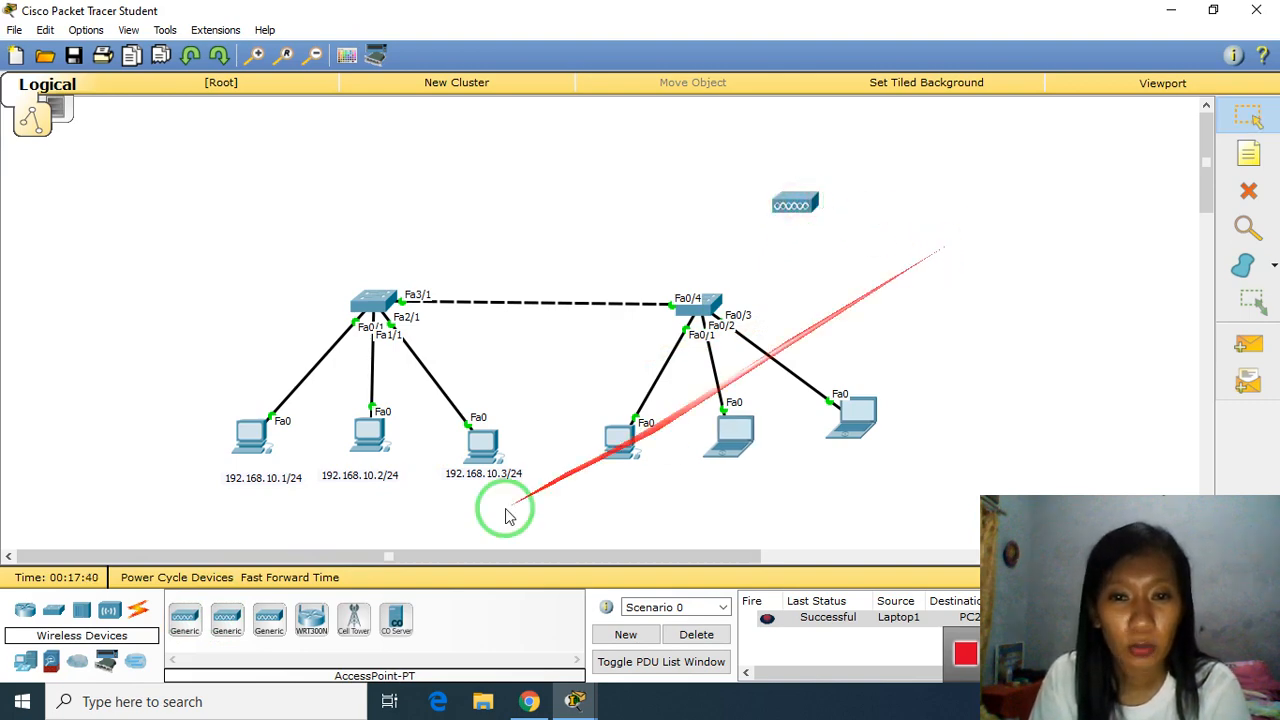
pyautogui.click(139, 618)
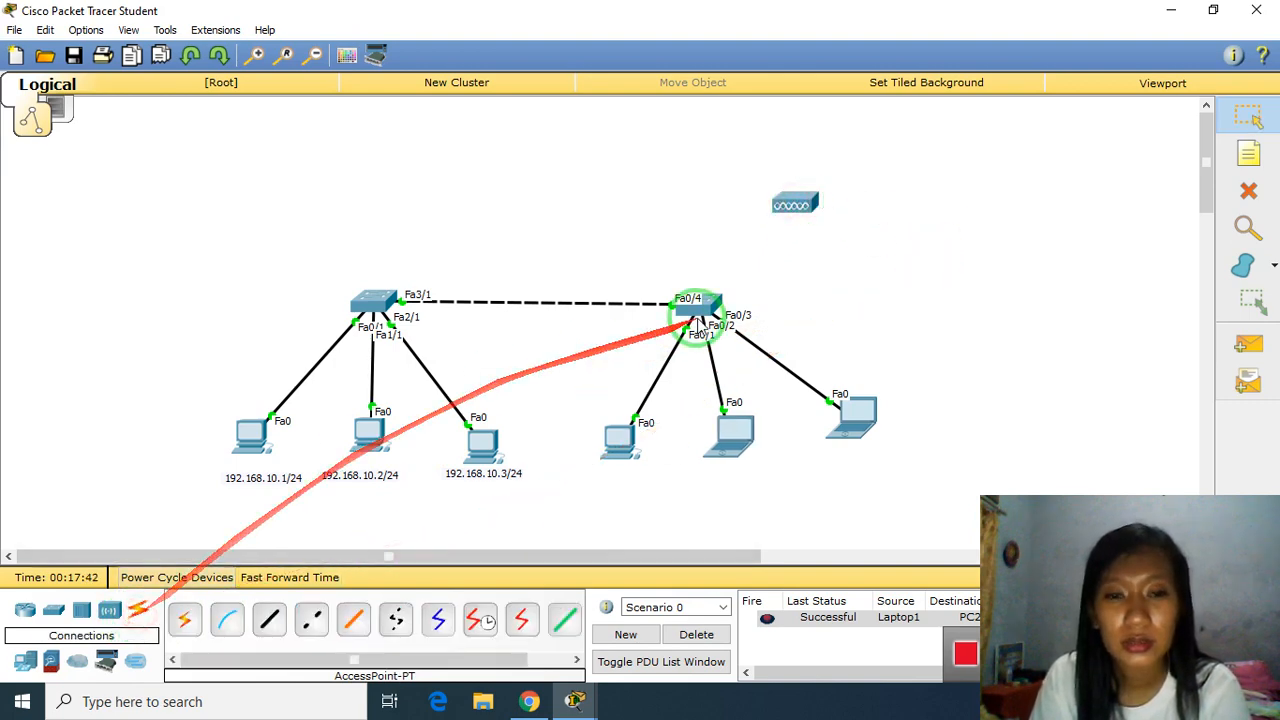
pyautogui.click(188, 622)
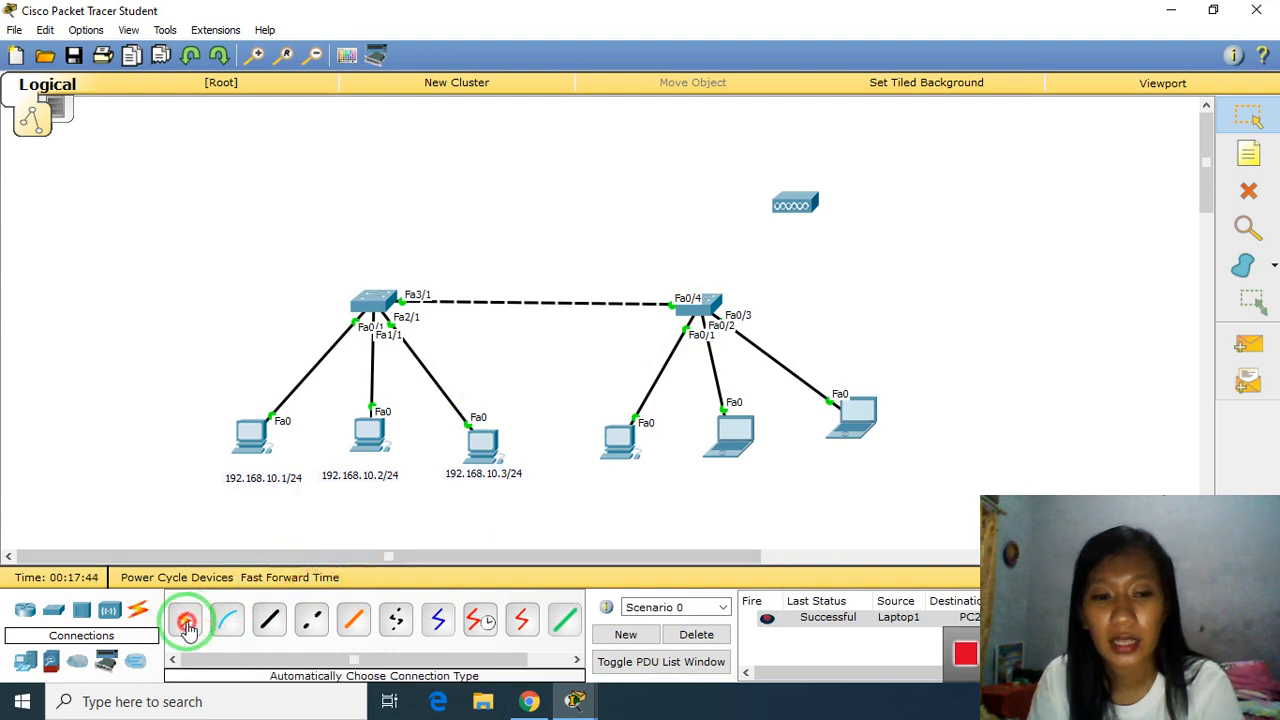
pyautogui.click(706, 301)
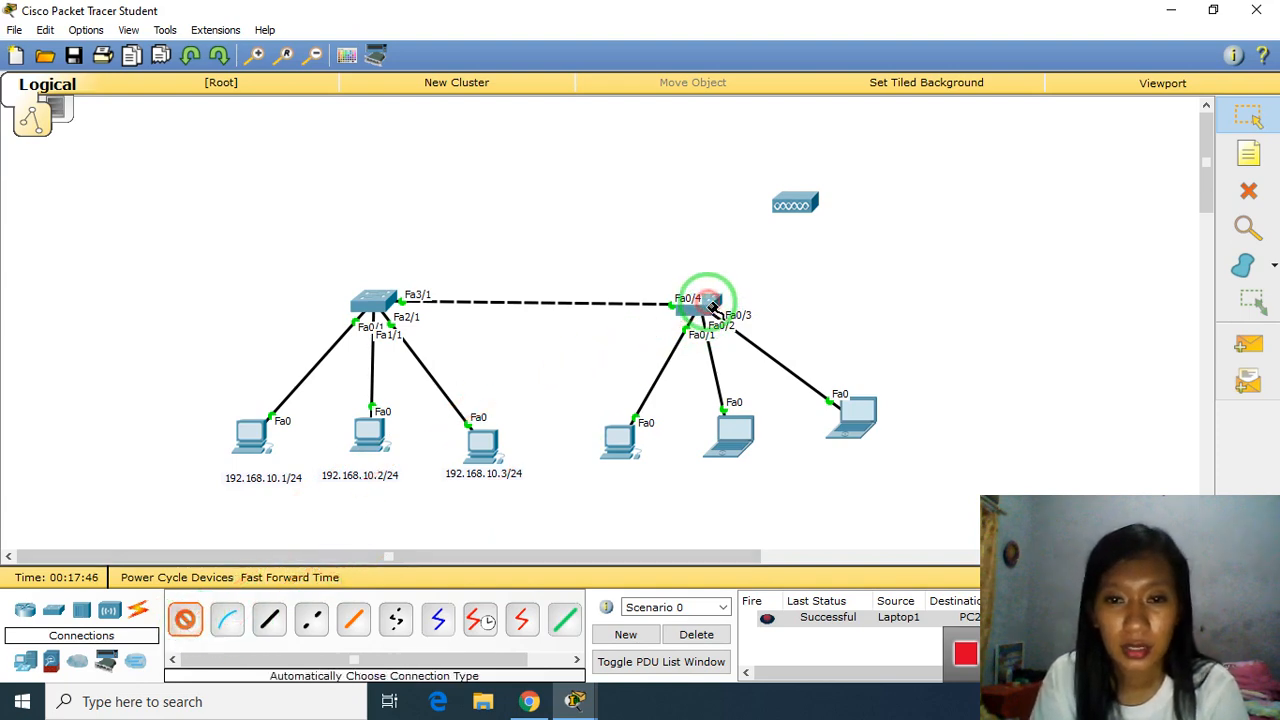
pyautogui.click(797, 204)
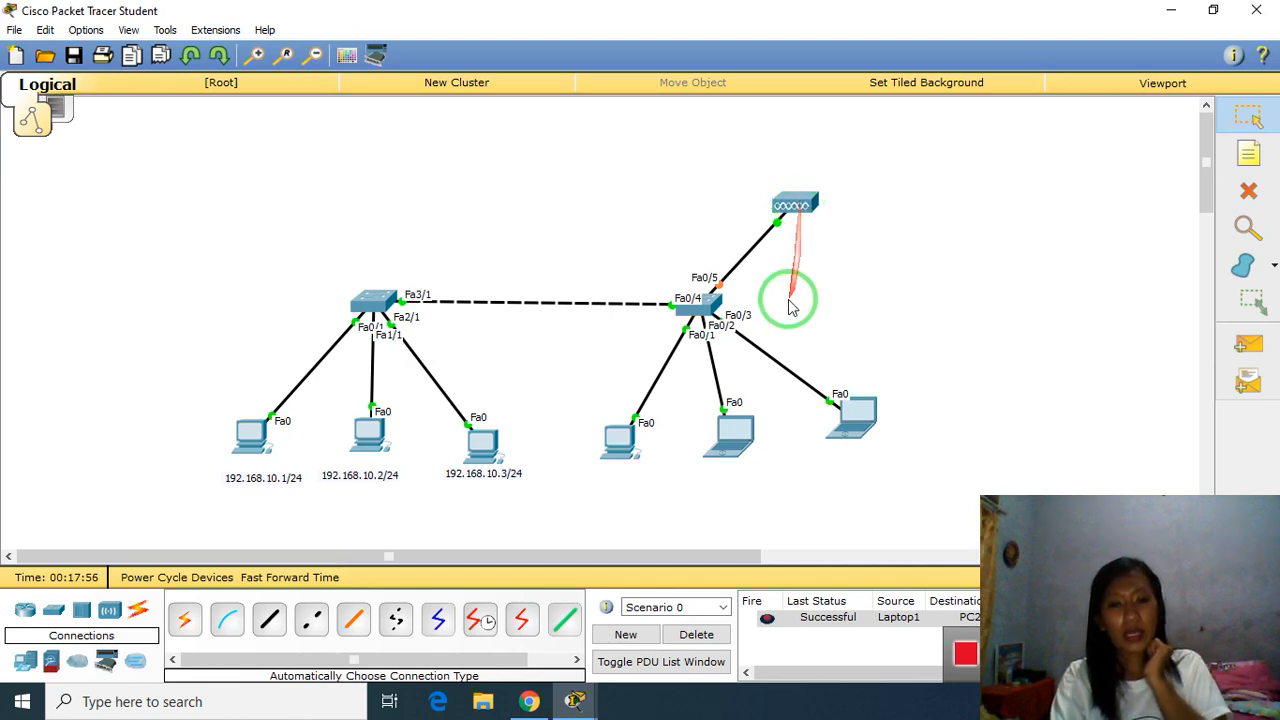
# Step: Place a new Laptop-PT below and to the right of the access point
pyautogui.click(24, 660)
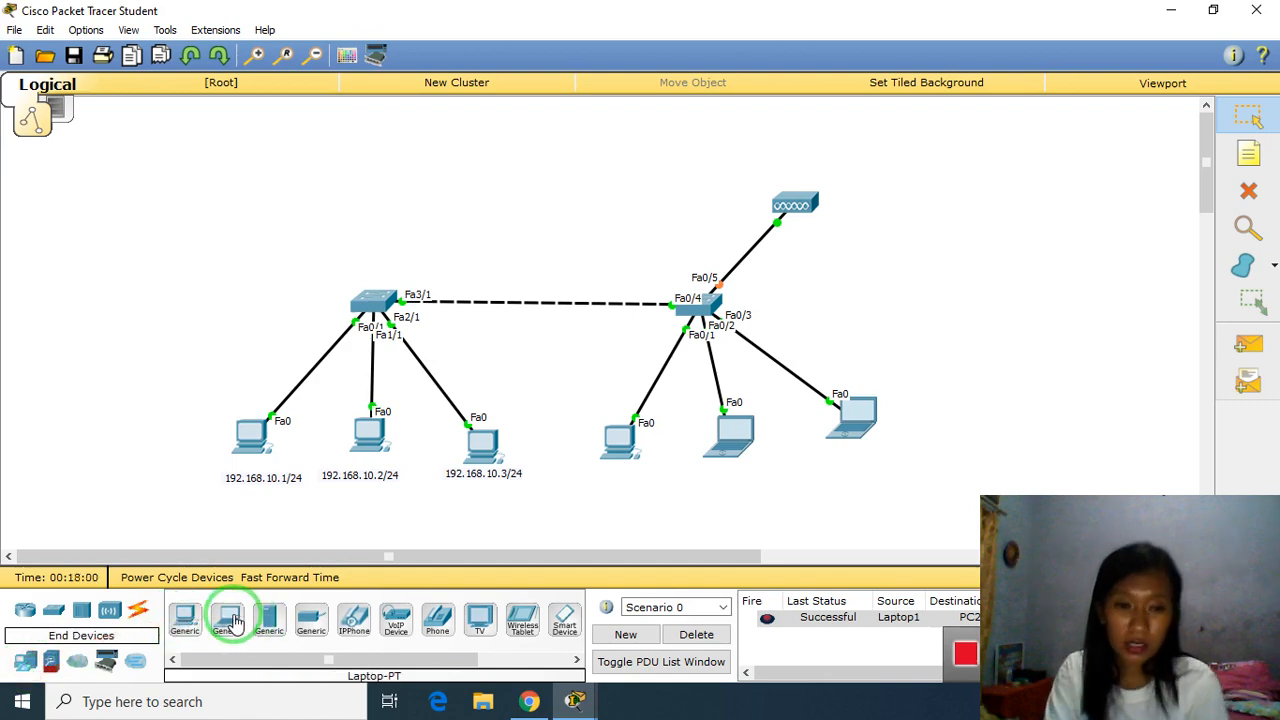
pyautogui.click(232, 620)
pyautogui.click(905, 285)
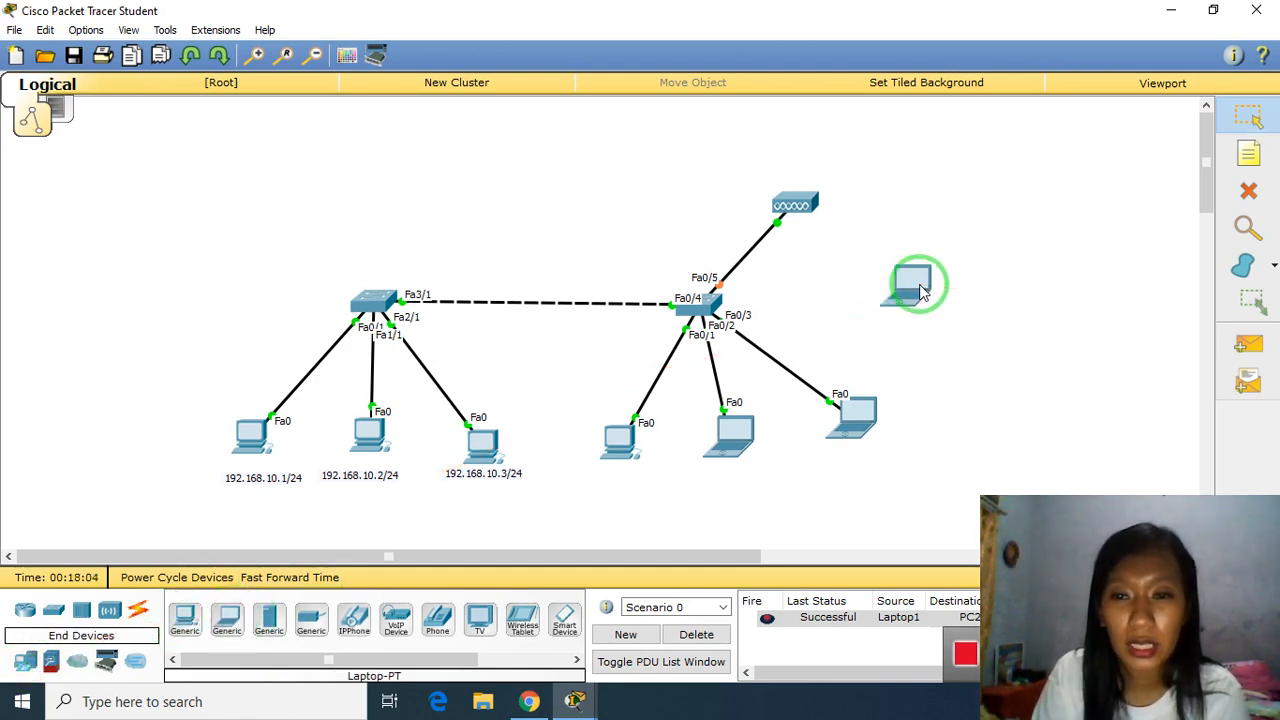
# Step: Replace the new laptop's Ethernet module with the WPC300N wireless module, close its window and nudge the laptop slightly down
pyautogui.click(919, 285)
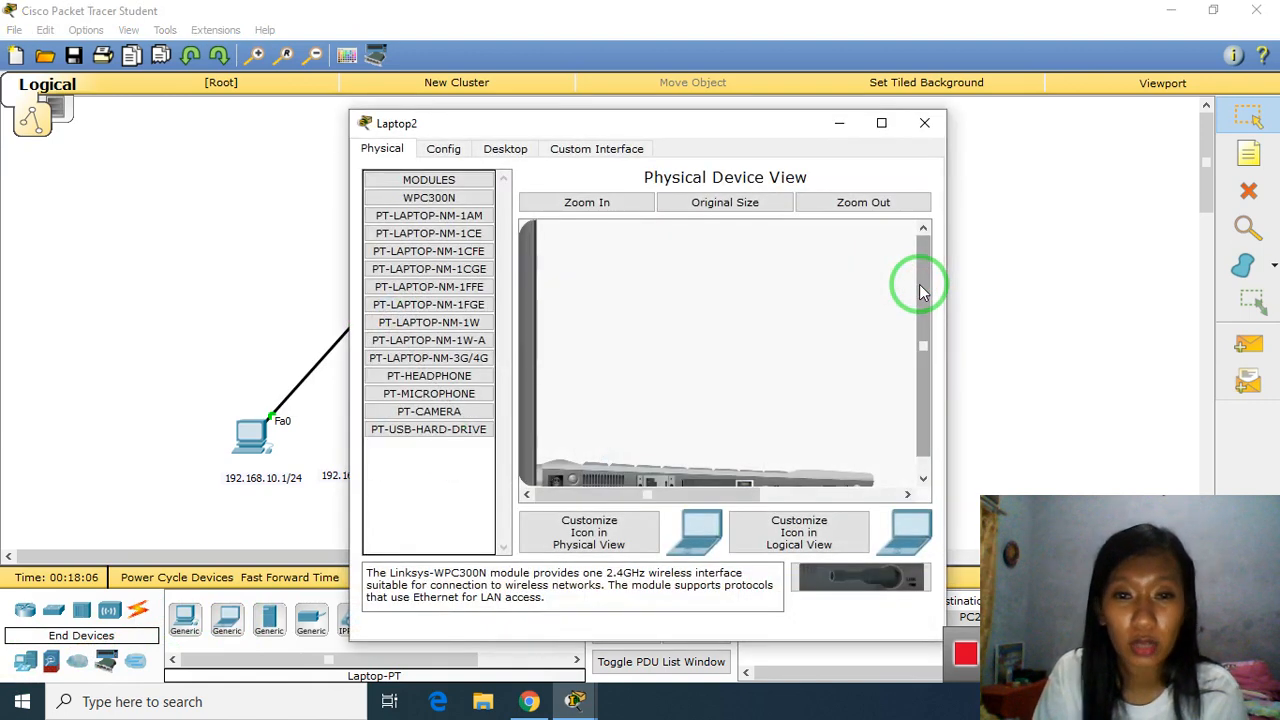
pyautogui.moveTo(920, 277); pyautogui.dragTo(920, 366)
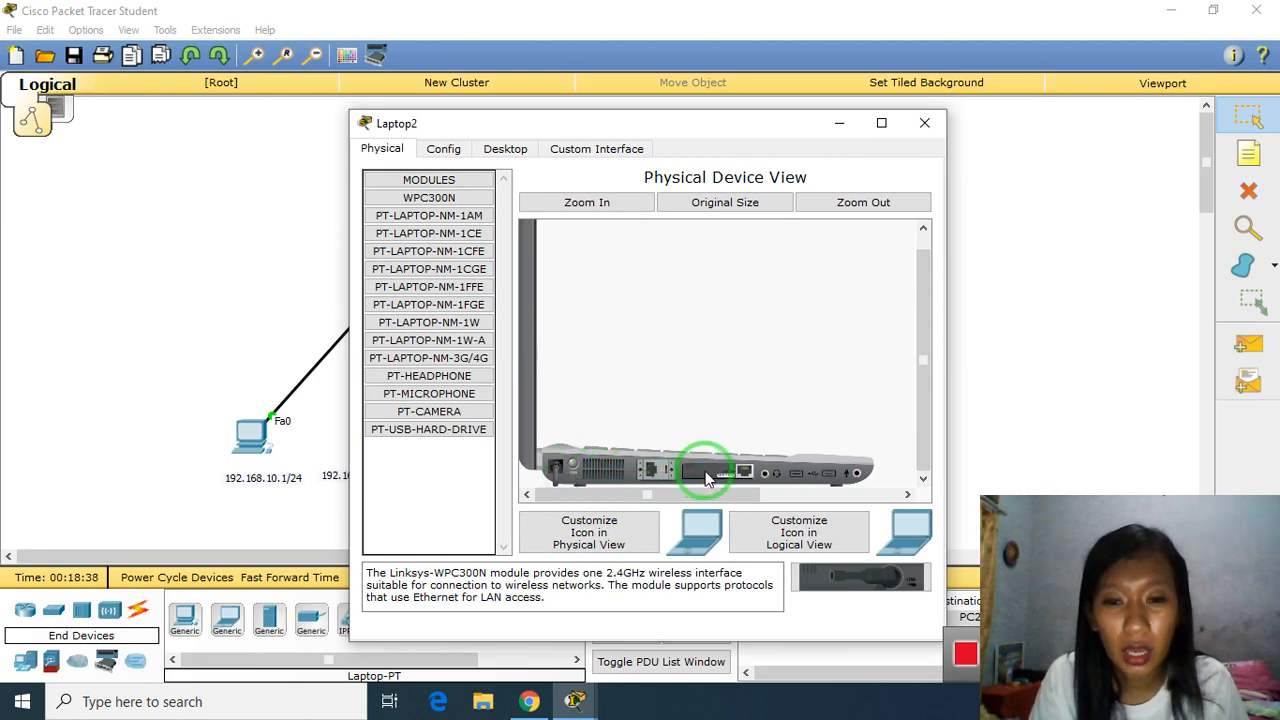
pyautogui.moveTo(705, 477); pyautogui.dragTo(851, 580)
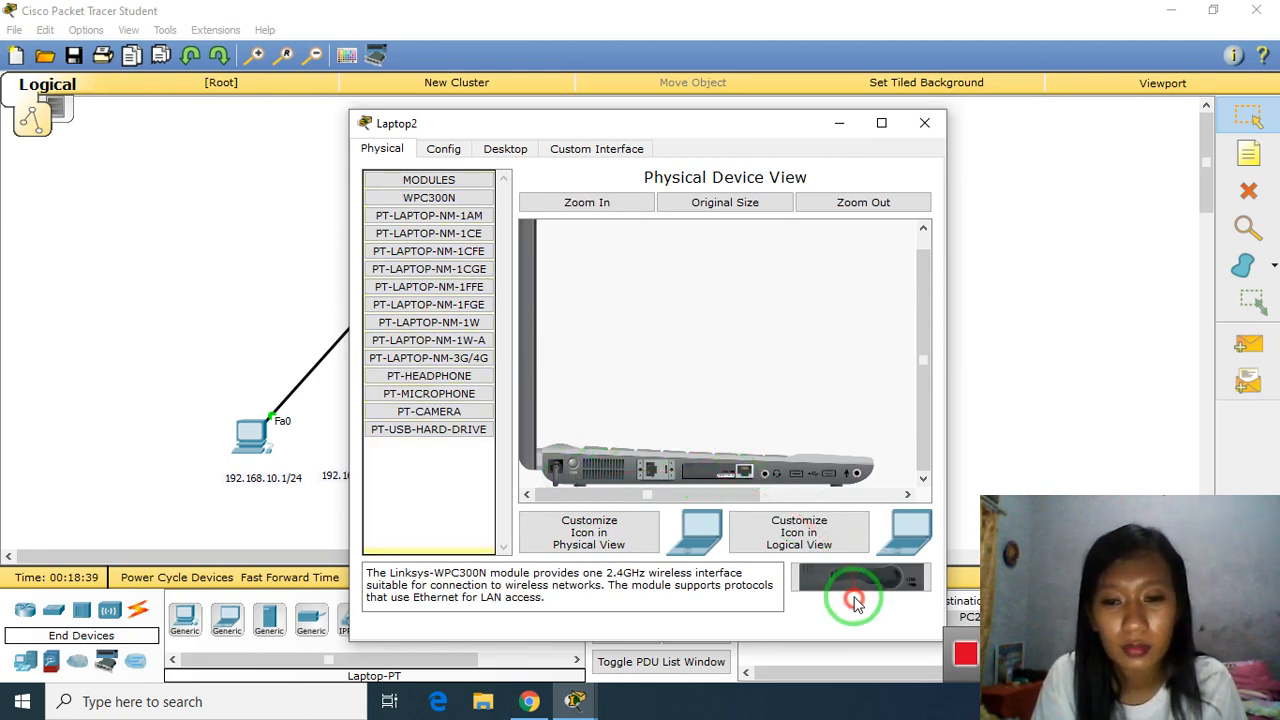
pyautogui.click(393, 430)
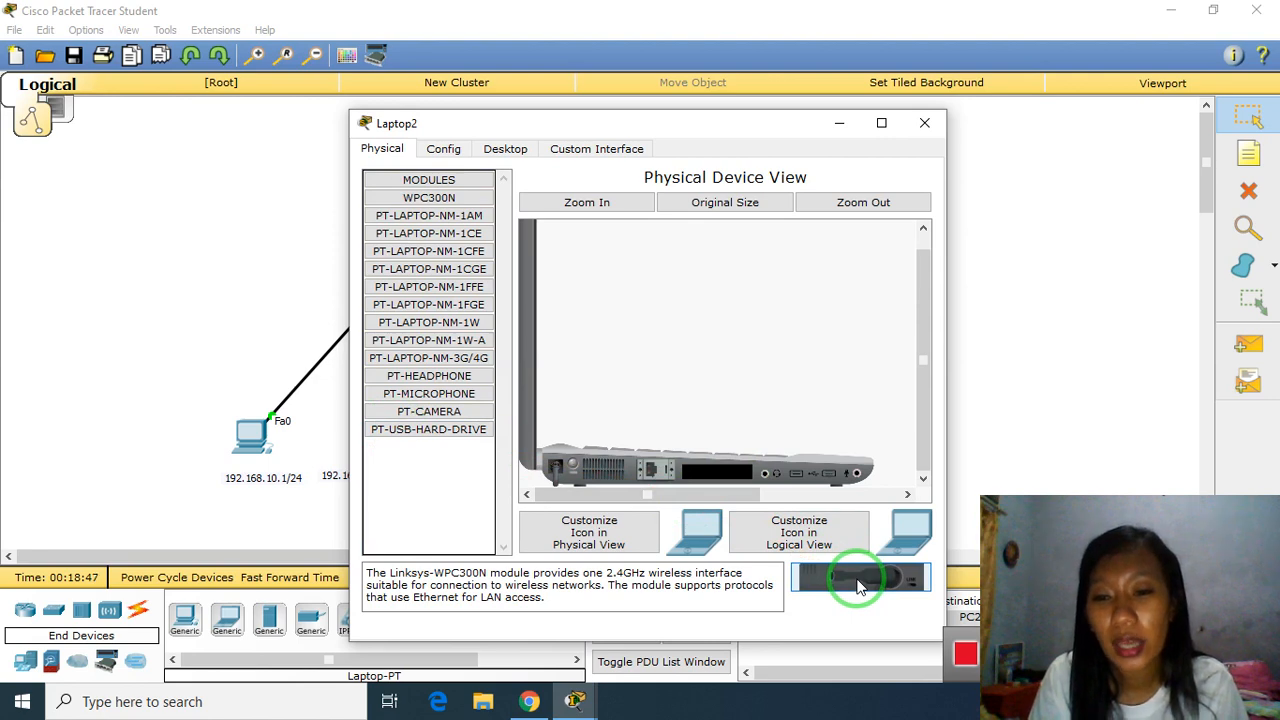
pyautogui.moveTo(856, 585); pyautogui.dragTo(720, 475)
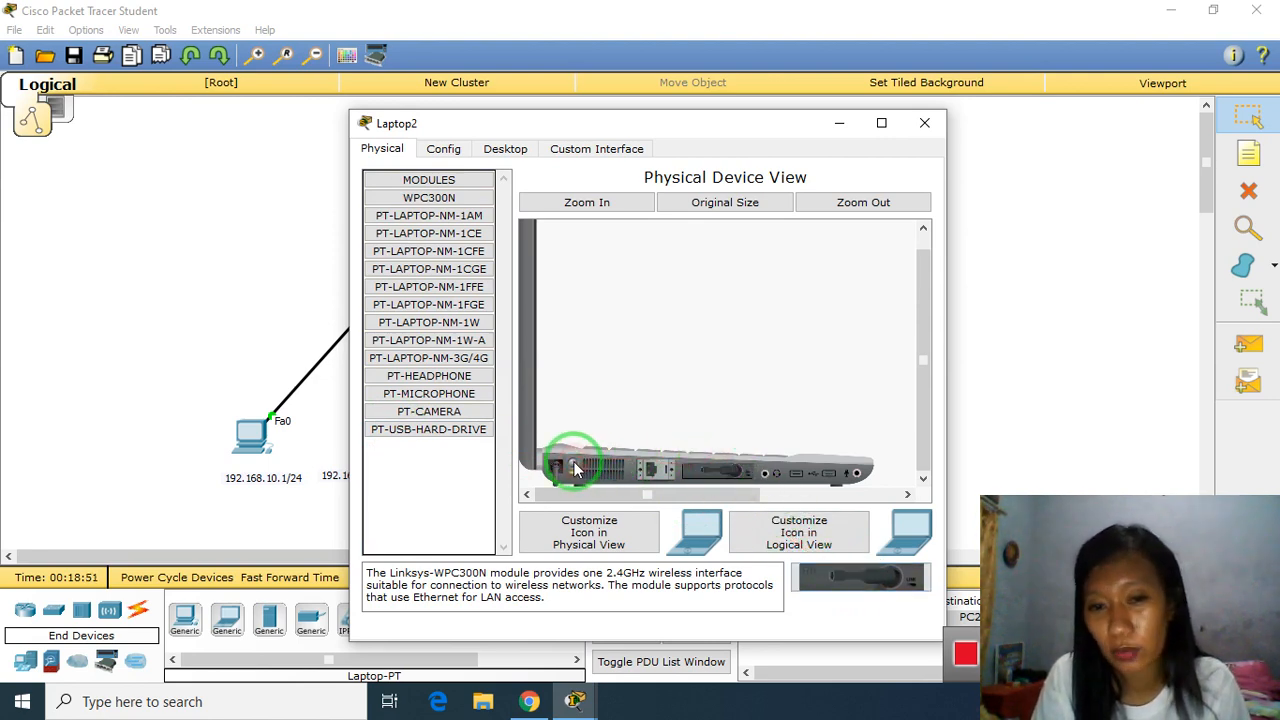
pyautogui.click(924, 122)
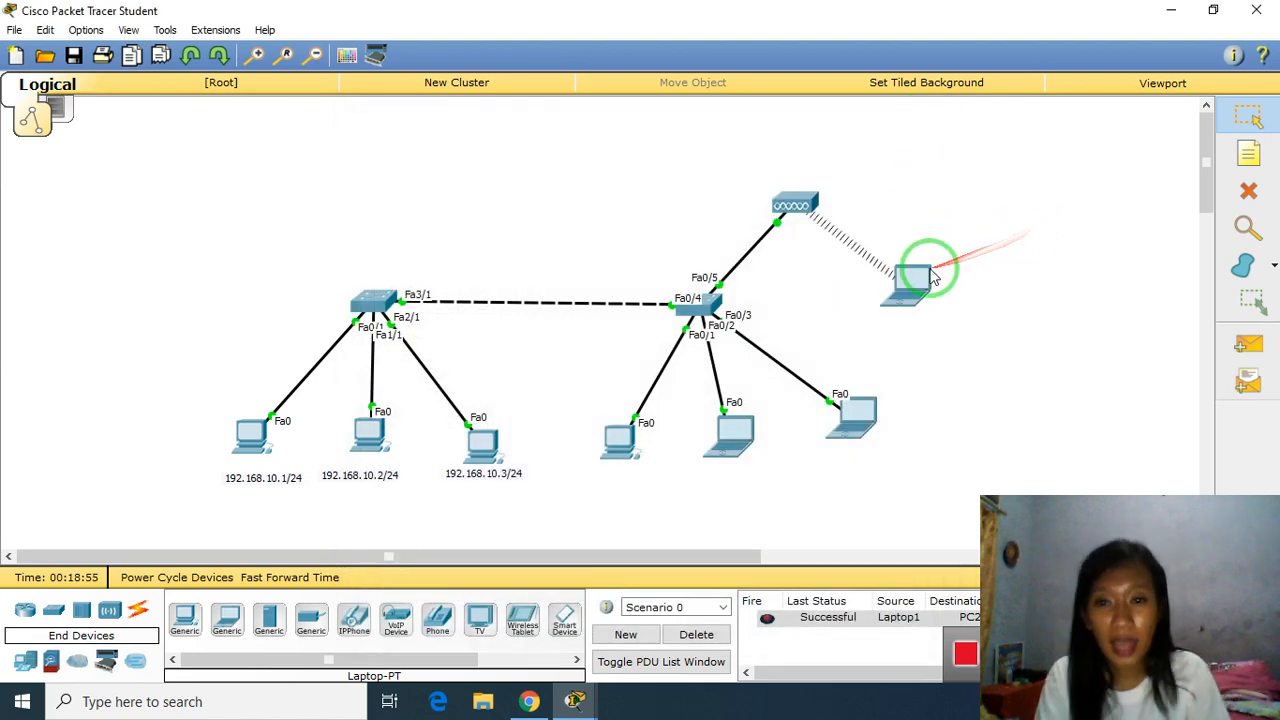
pyautogui.moveTo(914, 271); pyautogui.dragTo(918, 303)
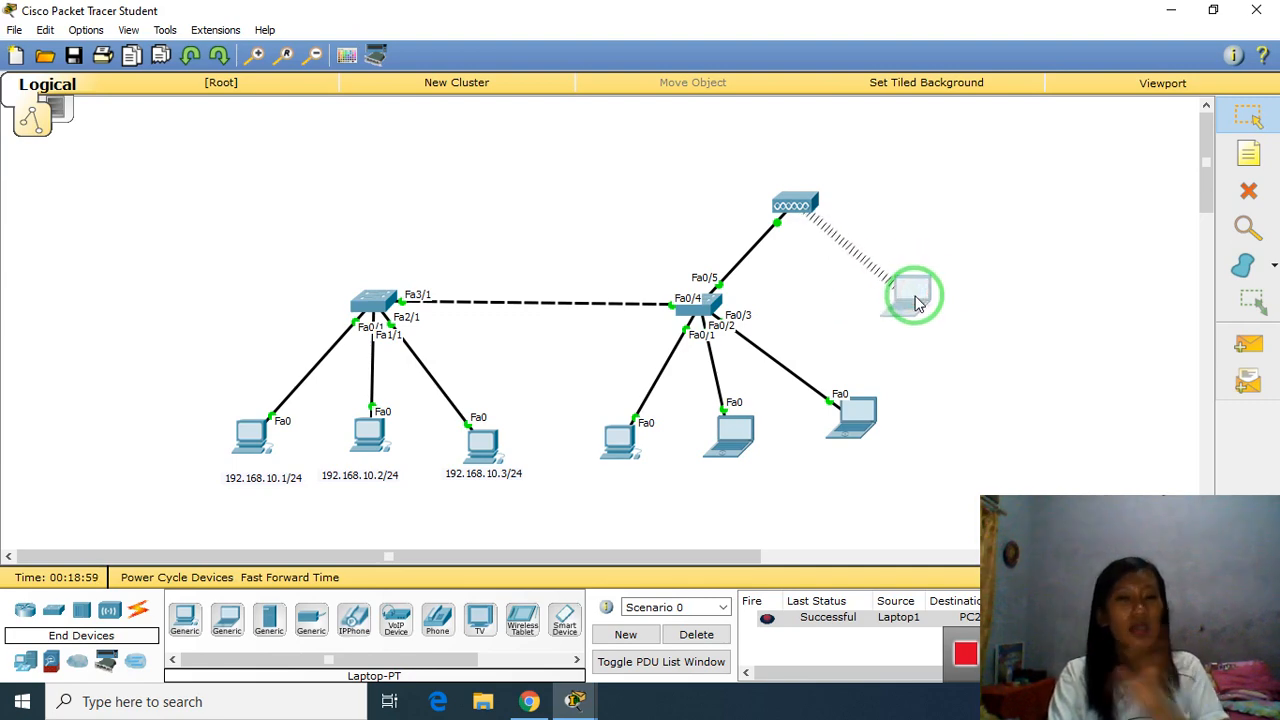
# Step: Give the wireless laptop the static IP 192.168.10.99, subnet mask 255.255.255.0 and default gateway 192.168.10.1, and close its window
pyautogui.click(915, 298)
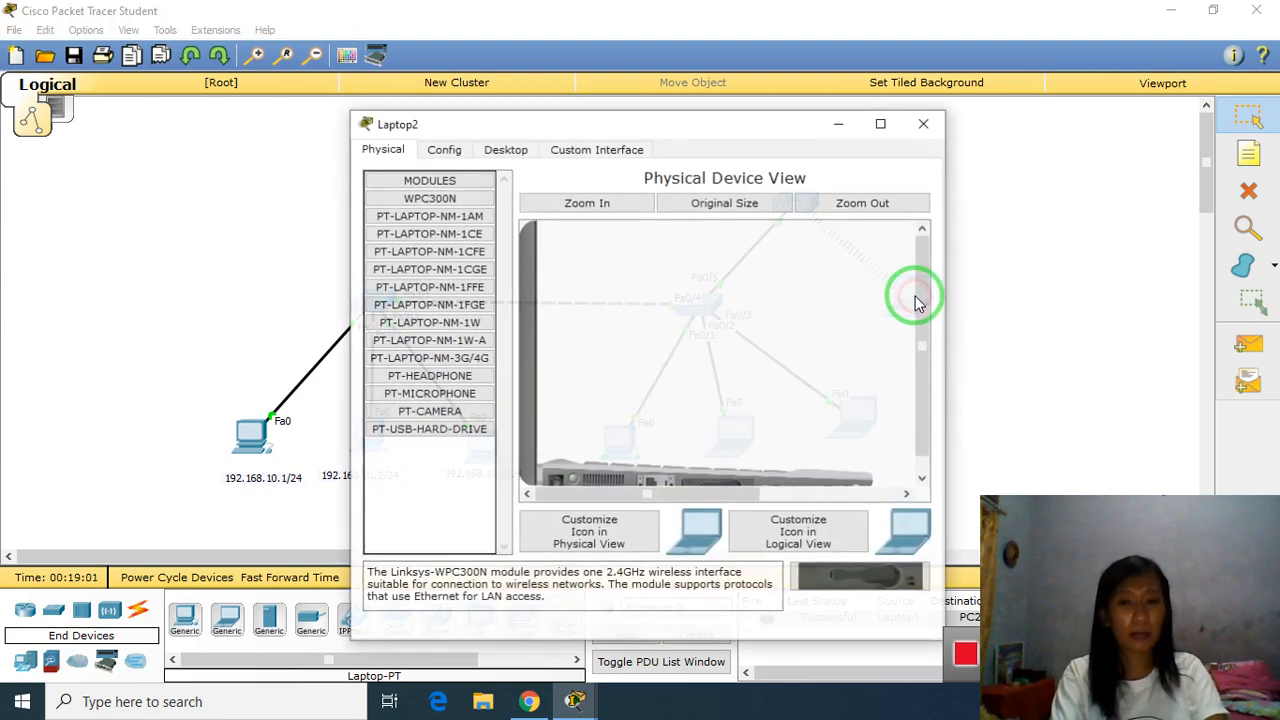
pyautogui.click(495, 148)
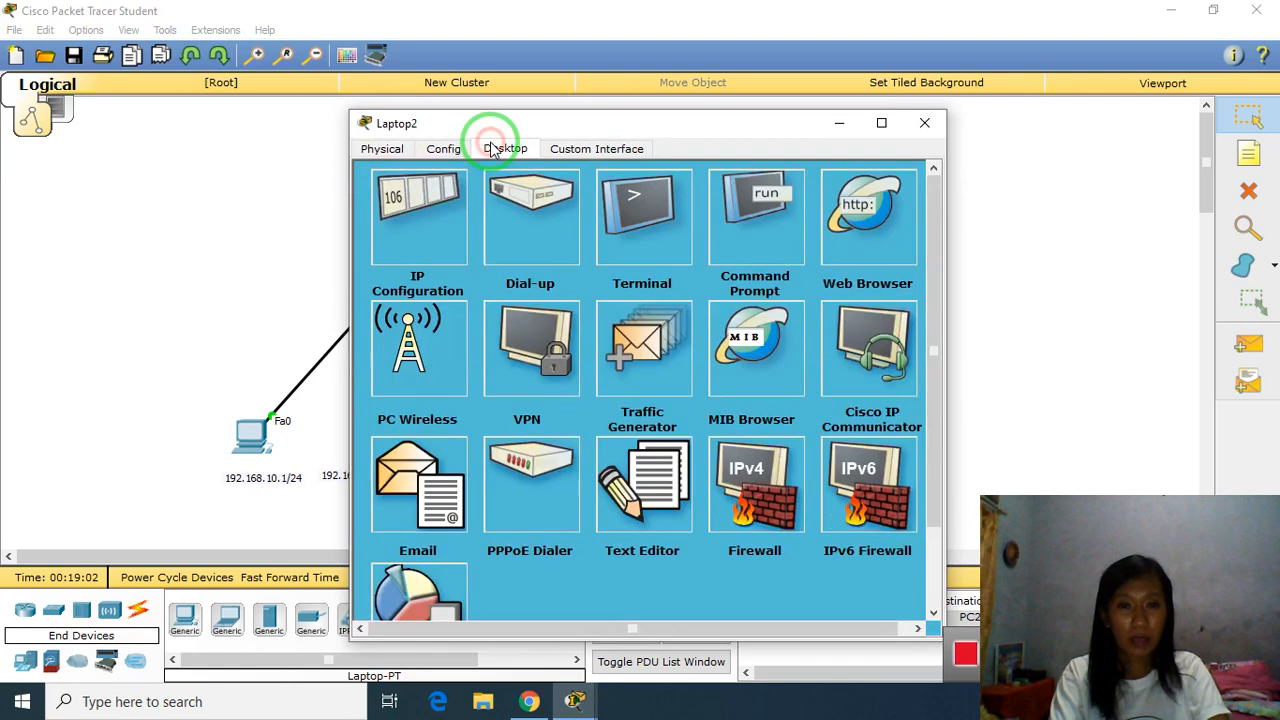
pyautogui.click(420, 205)
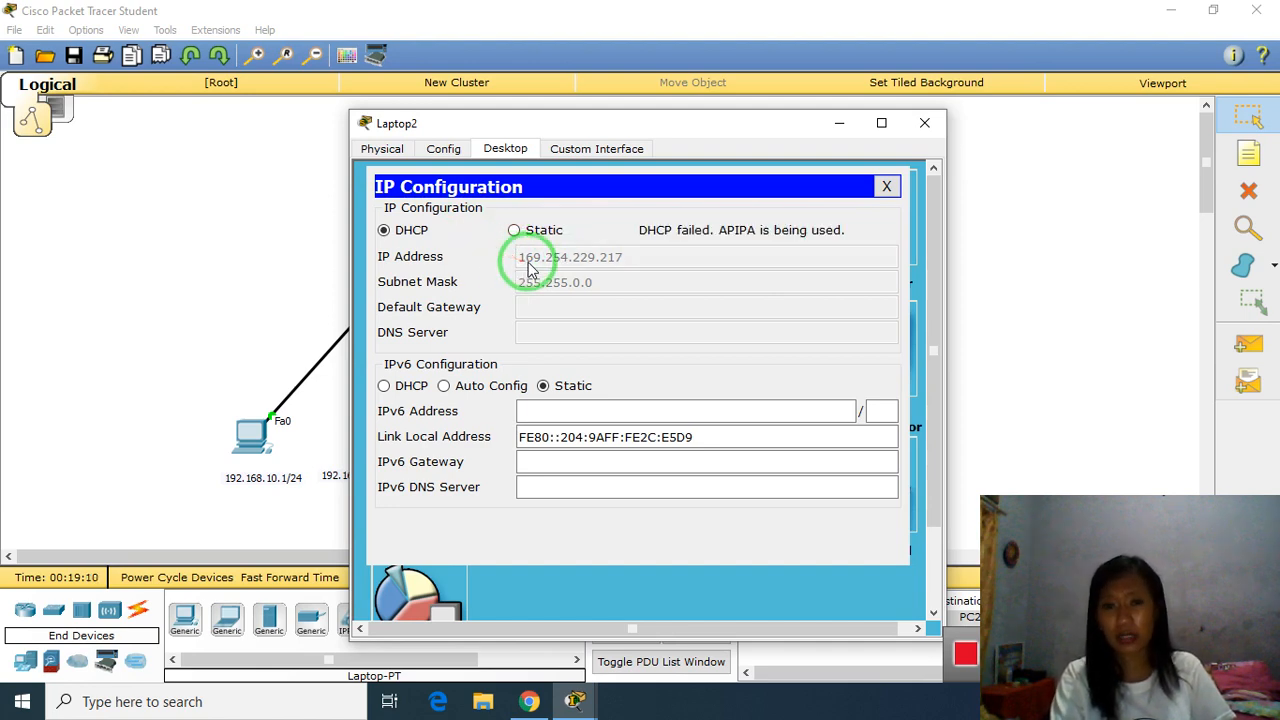
pyautogui.click(514, 231)
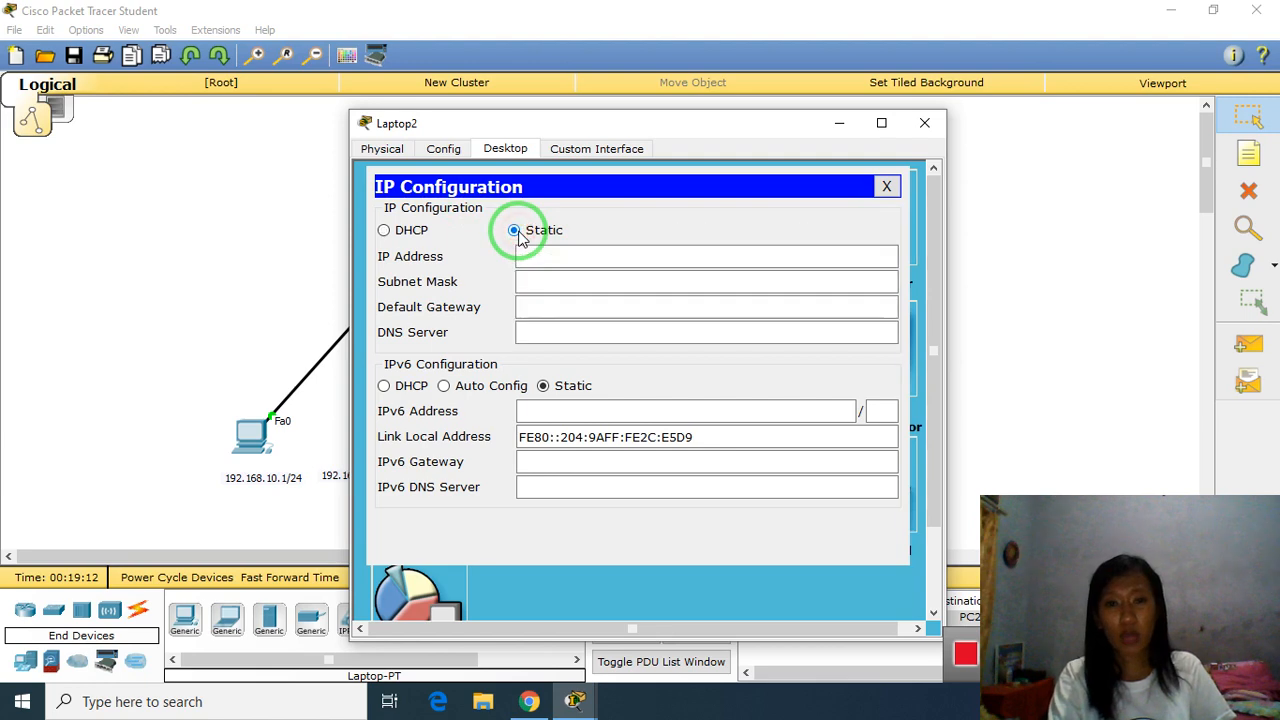
pyautogui.click(540, 246)
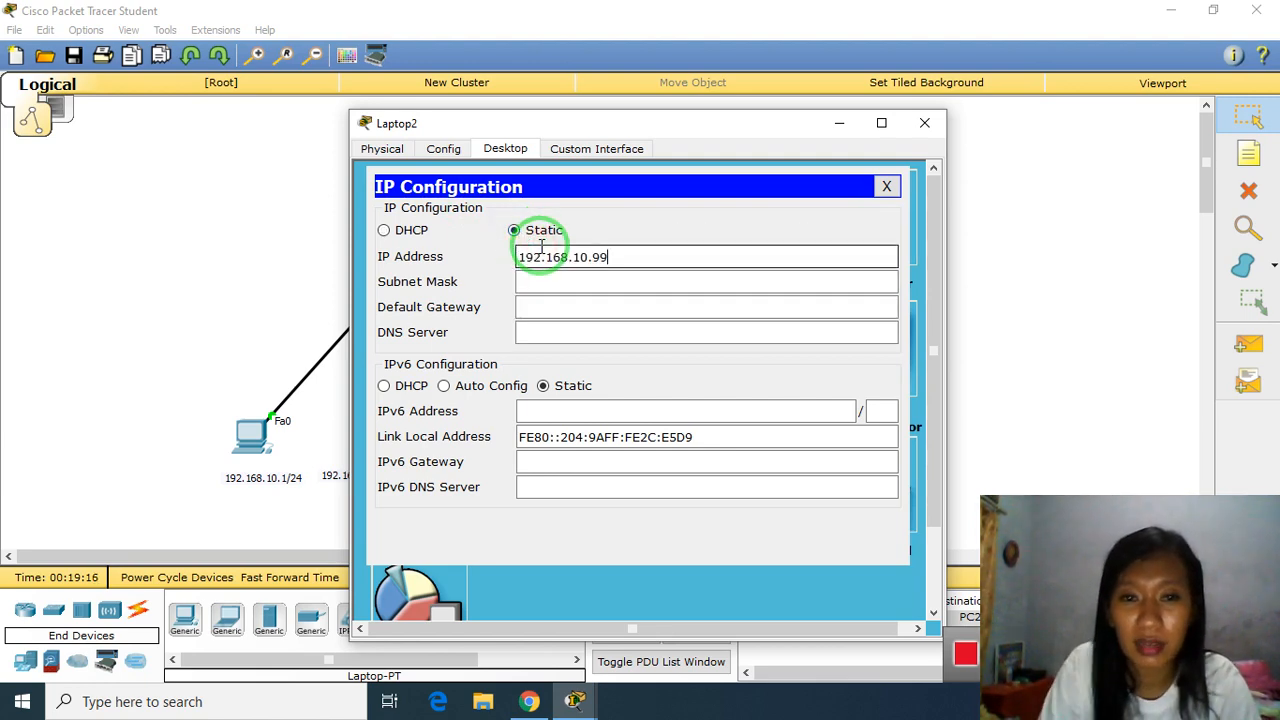
pyautogui.press('Tab')
pyautogui.press('Tab')
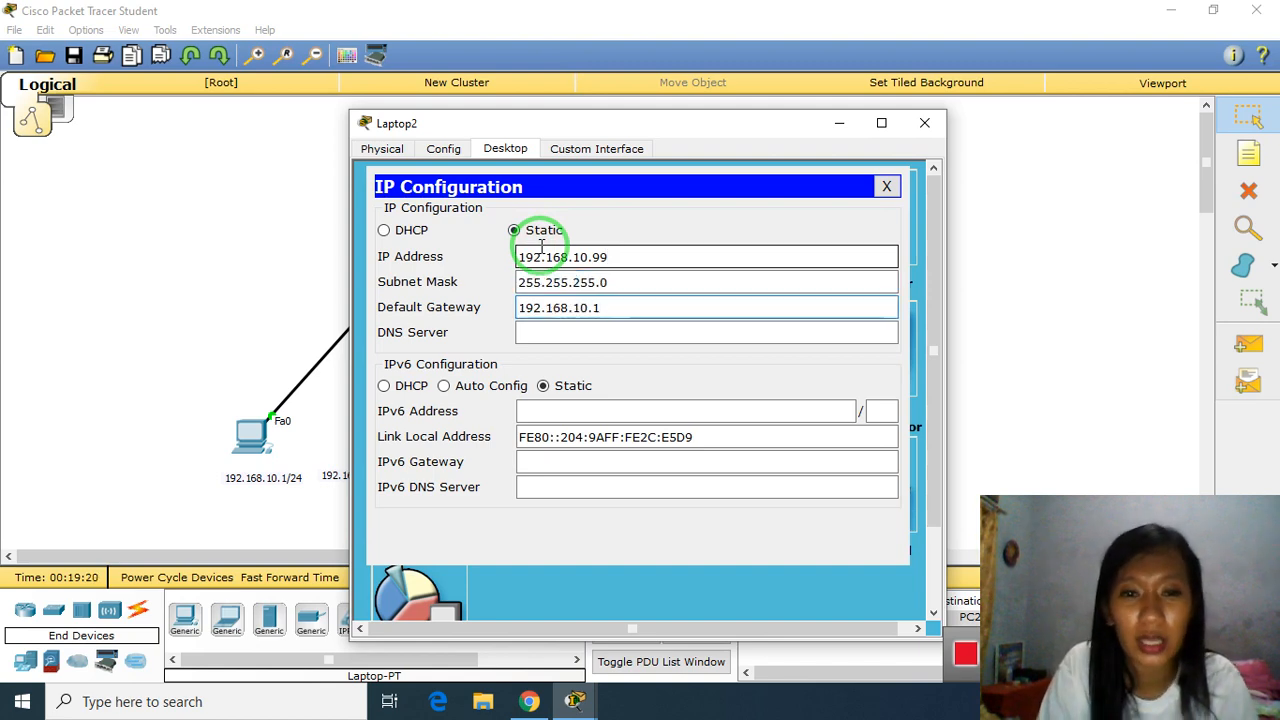
pyautogui.click(886, 186)
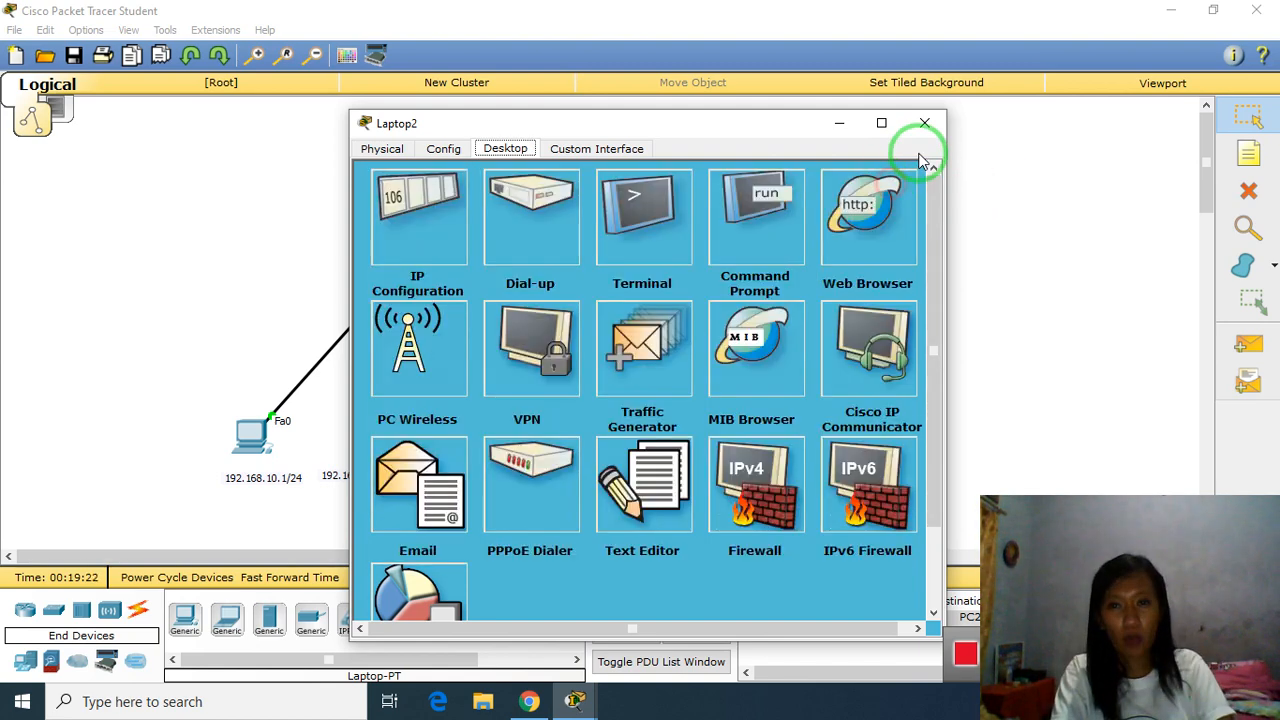
pyautogui.click(924, 123)
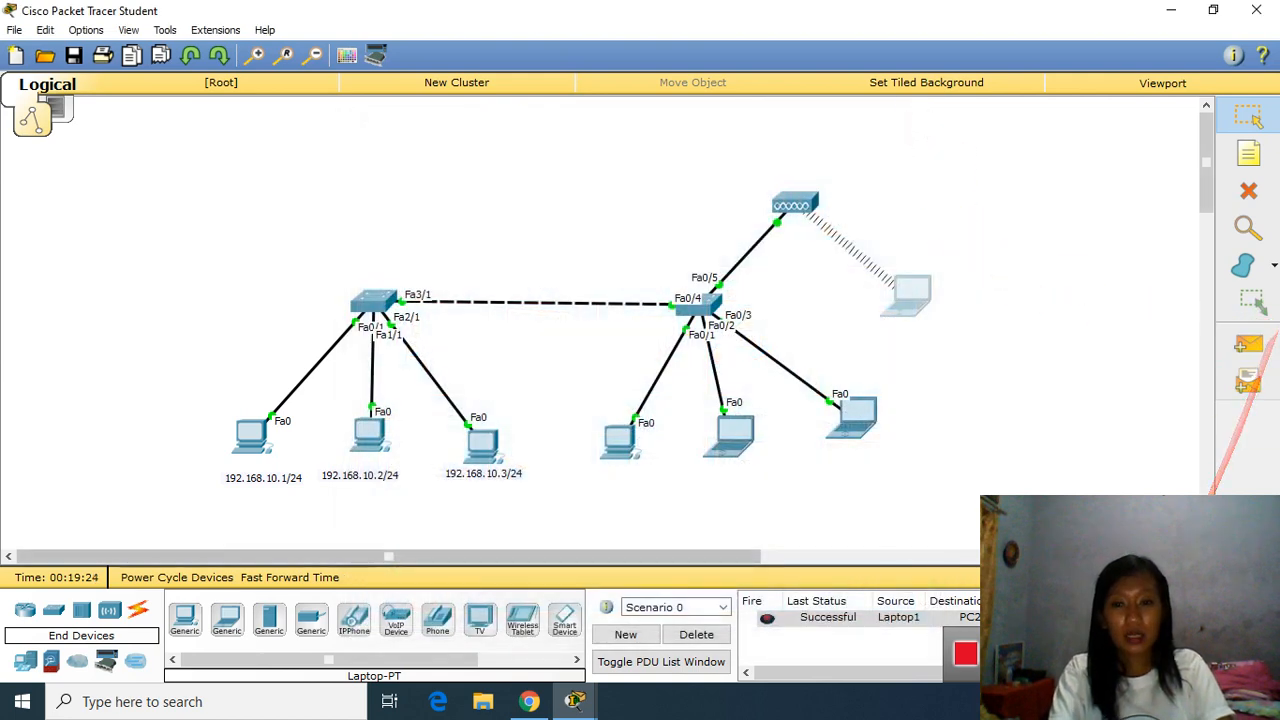
# Step: Send simple PDUs from the wireless laptop to the 192.168.10.3 PC and from the rightmost wired laptop to the 192.168.10.2 PC
pyautogui.click(1248, 344)
pyautogui.click(944, 305)
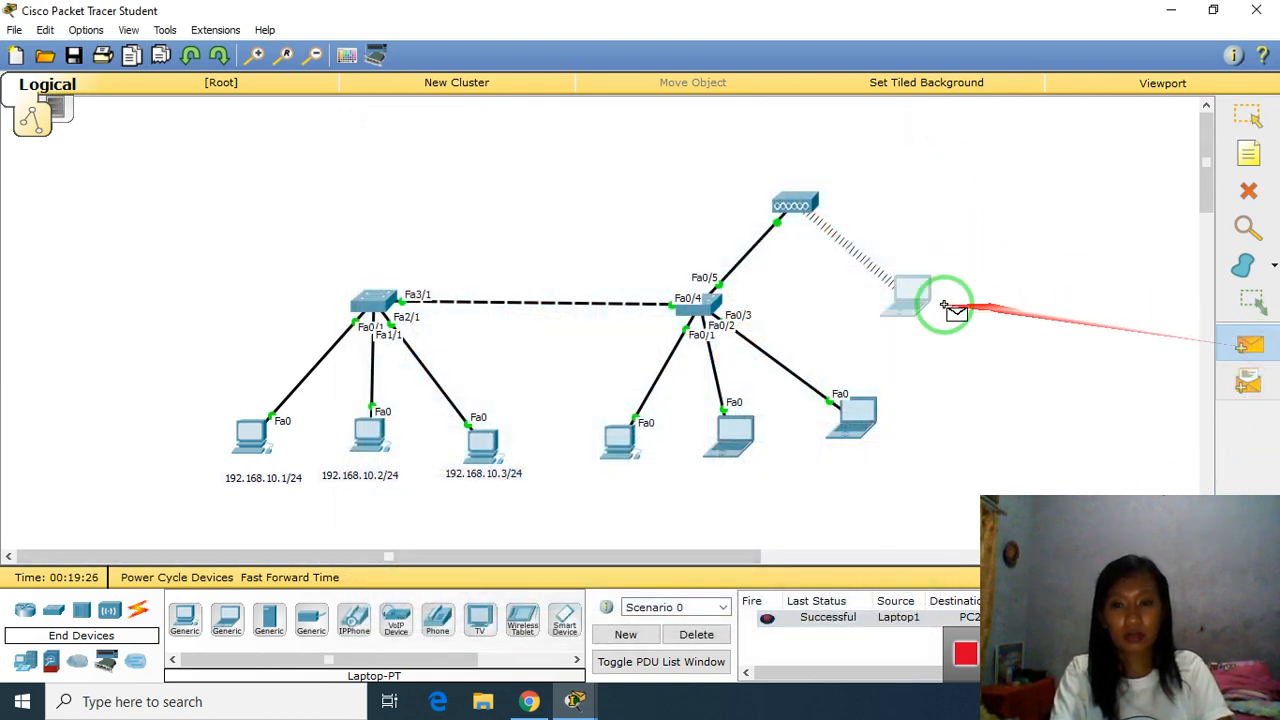
pyautogui.click(484, 446)
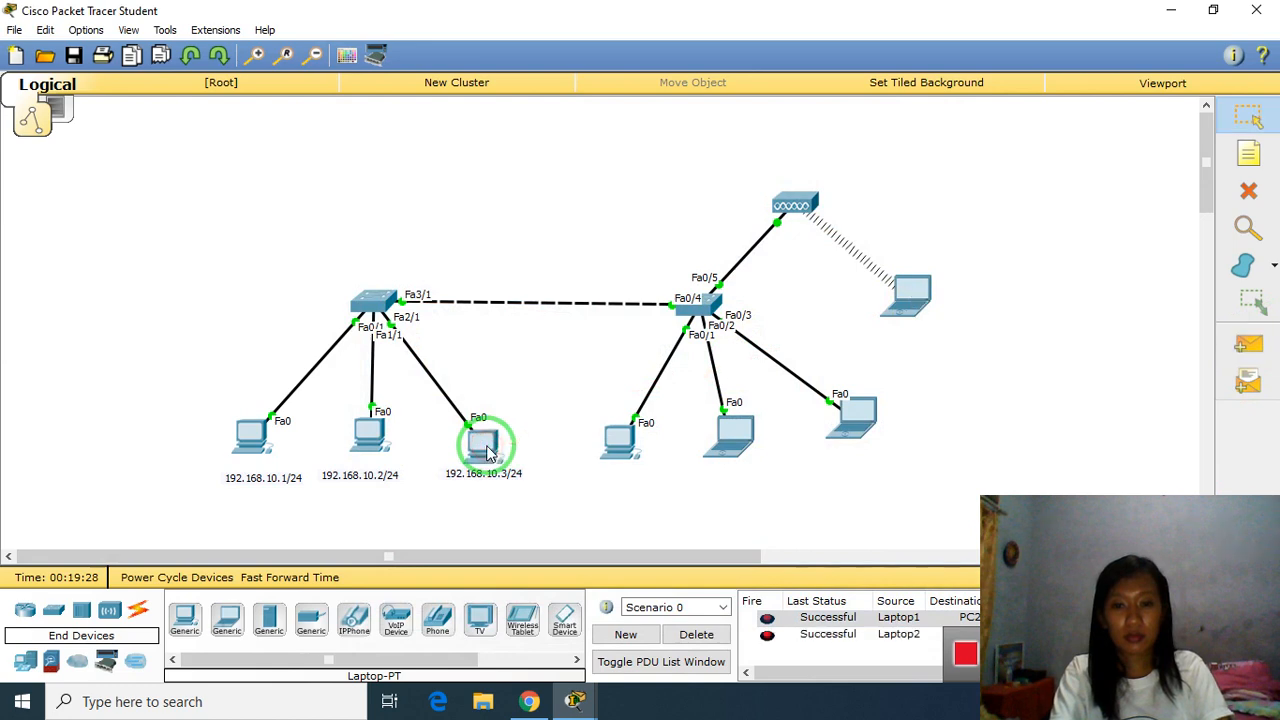
pyautogui.click(1248, 344)
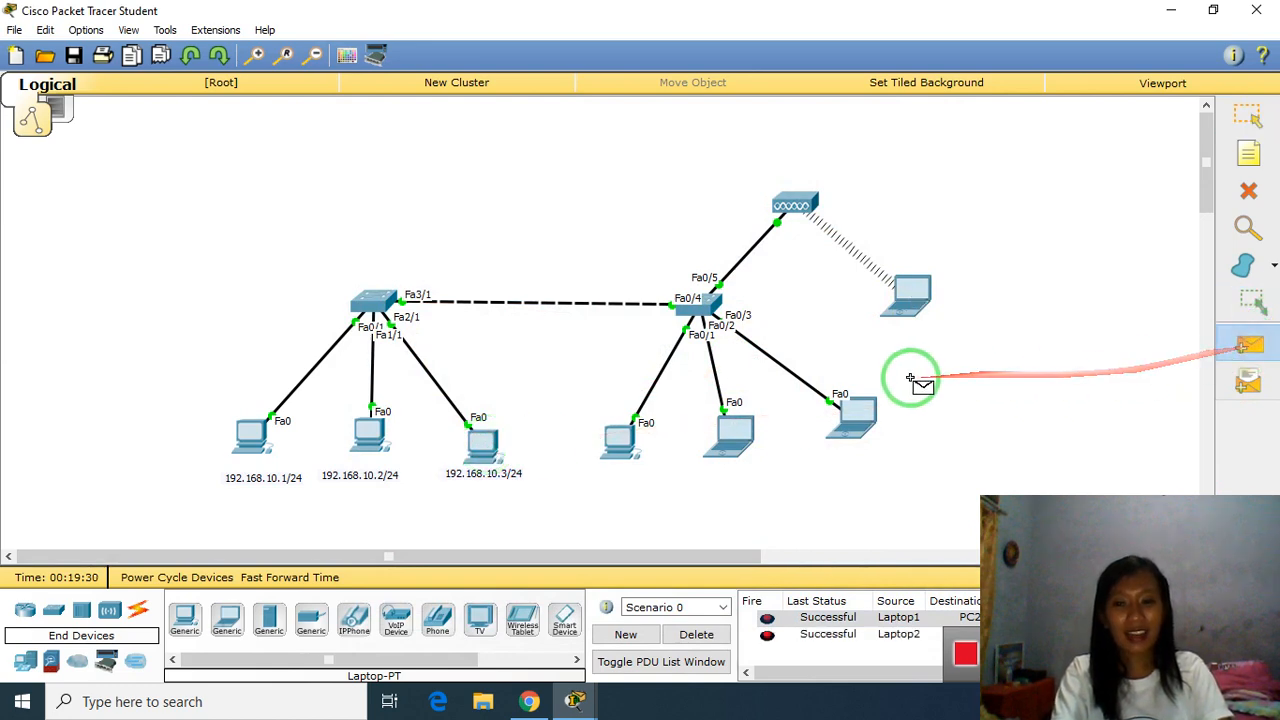
pyautogui.click(852, 412)
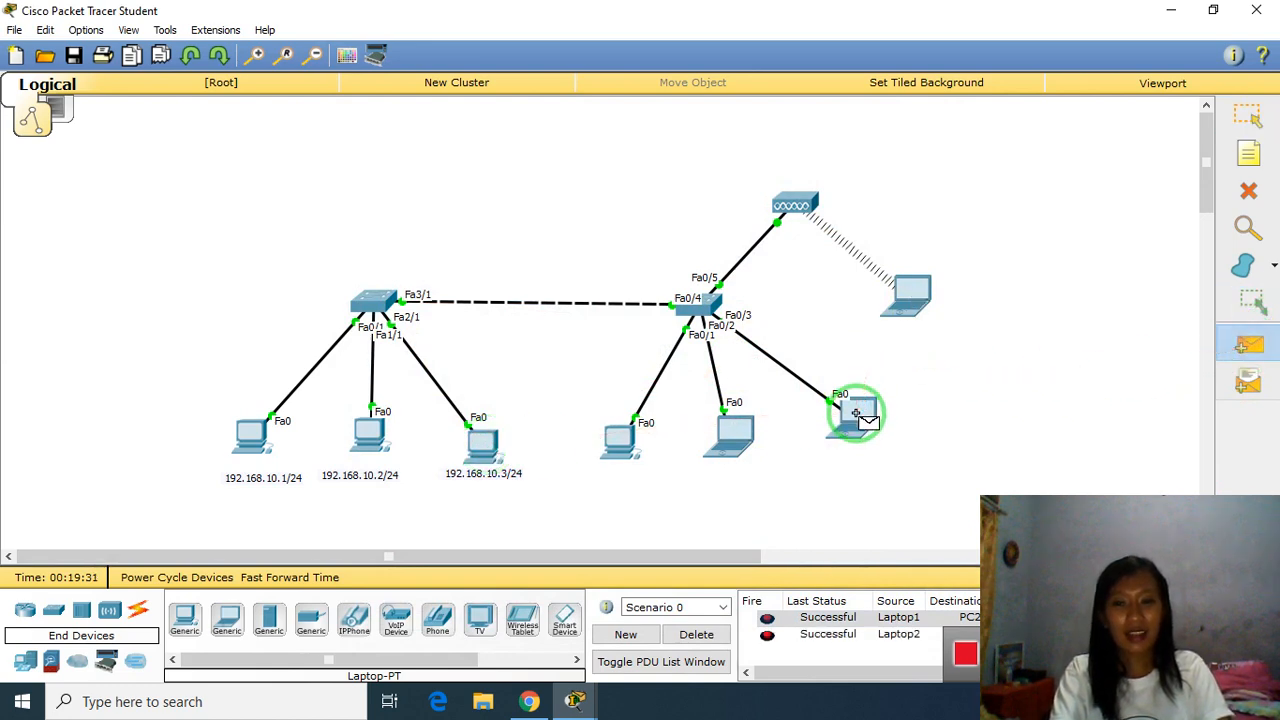
pyautogui.click(367, 446)
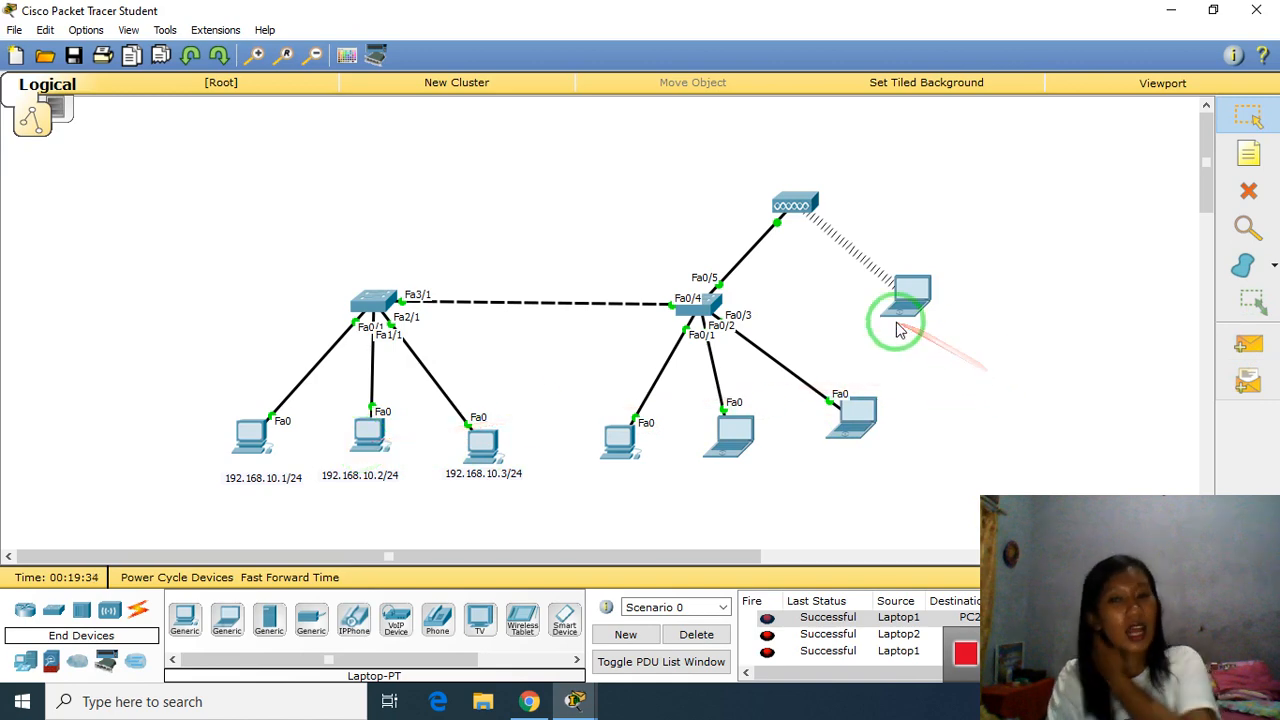
# Step: Add a second Laptop-PT for the wireless network and position it above and to the right of the access point
pyautogui.moveTo(899, 330)
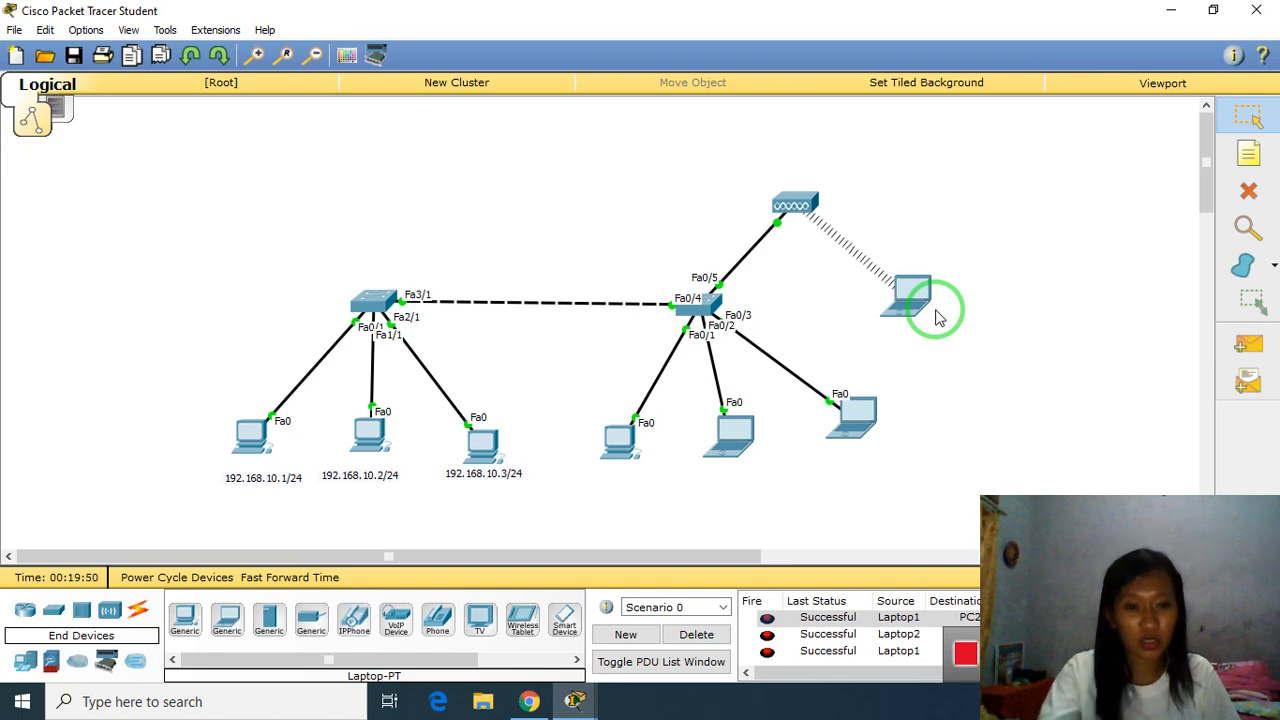
pyautogui.moveTo(227, 620); pyautogui.dragTo(934, 180)
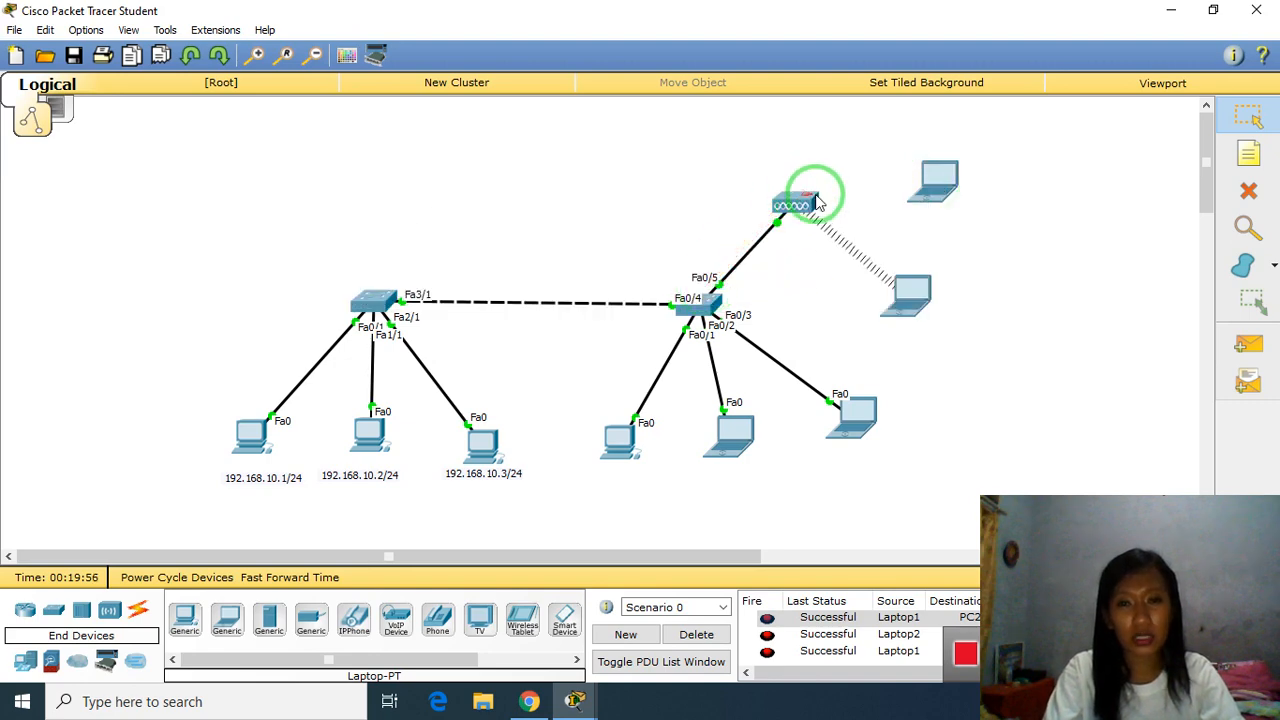
pyautogui.moveTo(795, 207)
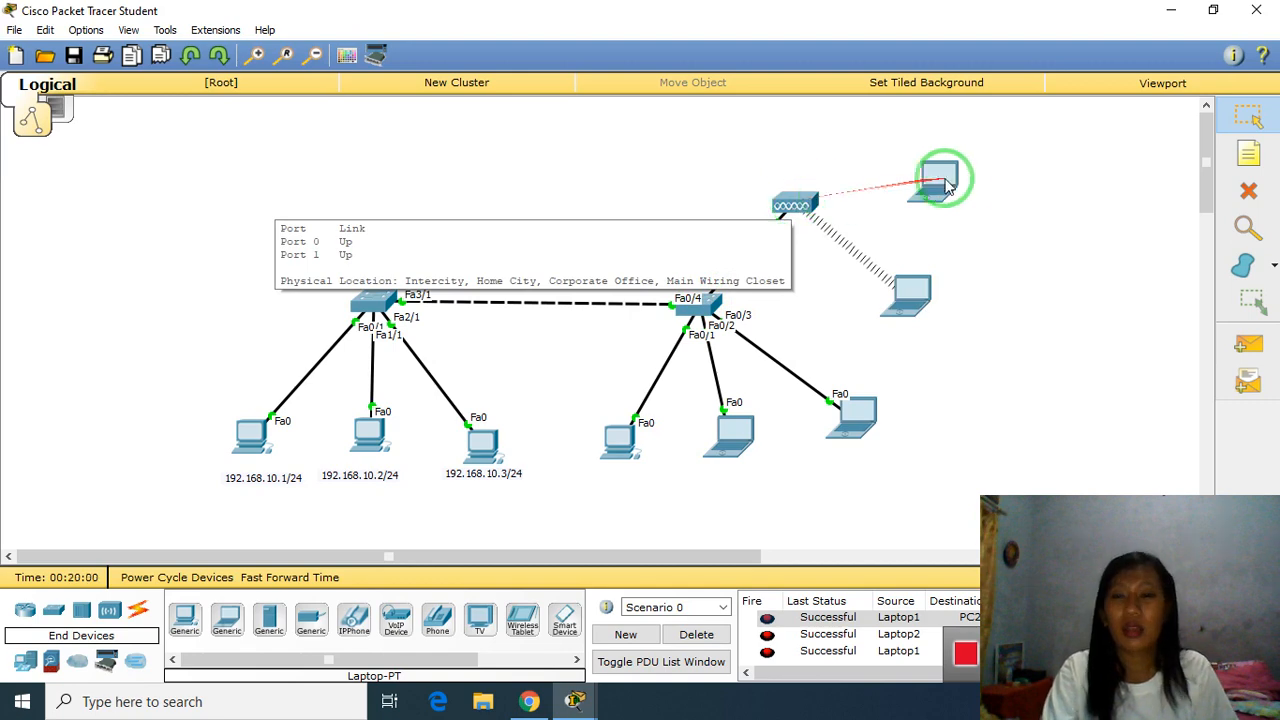
pyautogui.moveTo(951, 177); pyautogui.dragTo(648, 204)
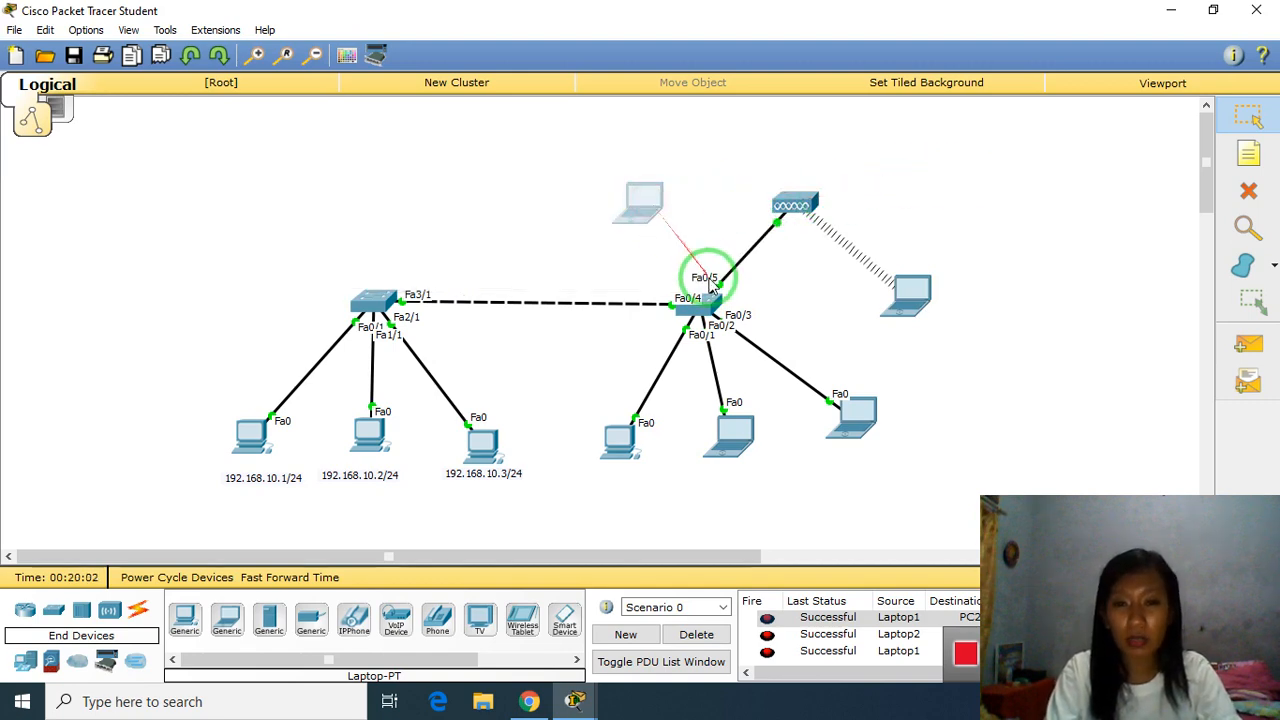
pyautogui.moveTo(708, 318)
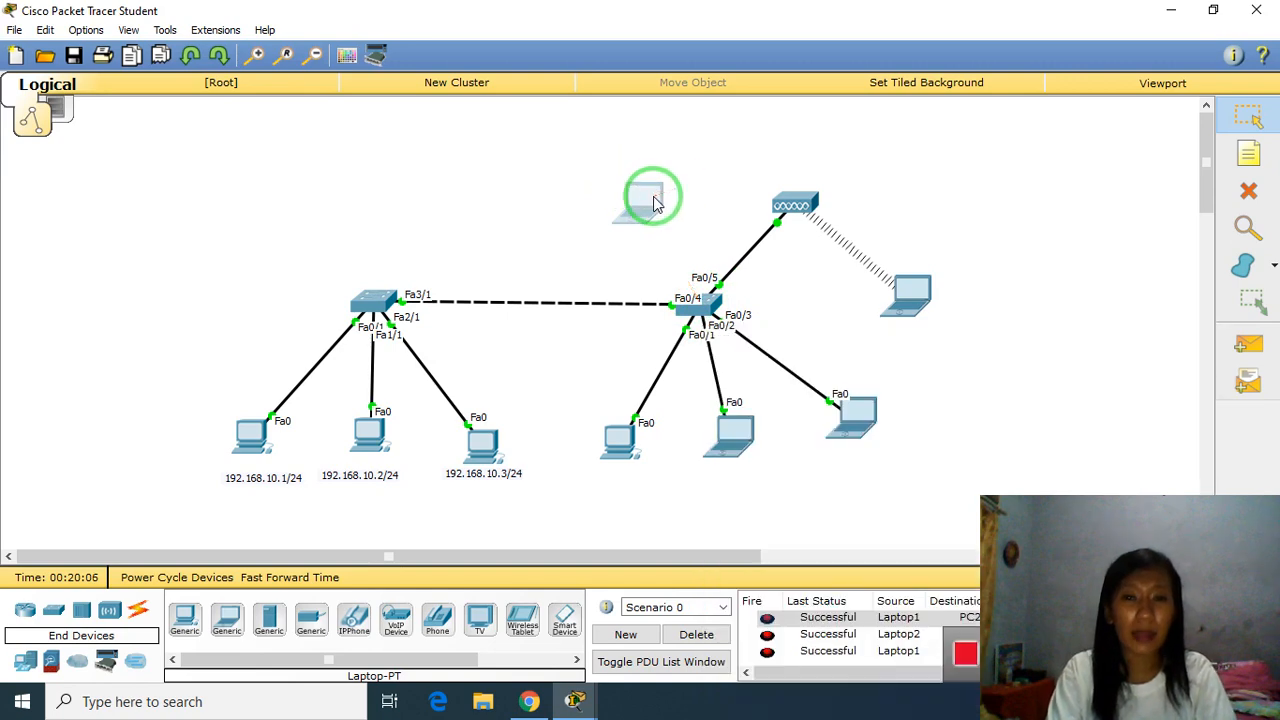
pyautogui.moveTo(654, 194); pyautogui.dragTo(980, 186)
# Step: Replace the second wireless laptop's Ethernet module with the WPC300N module, power it back on and close its window
pyautogui.click(978, 183)
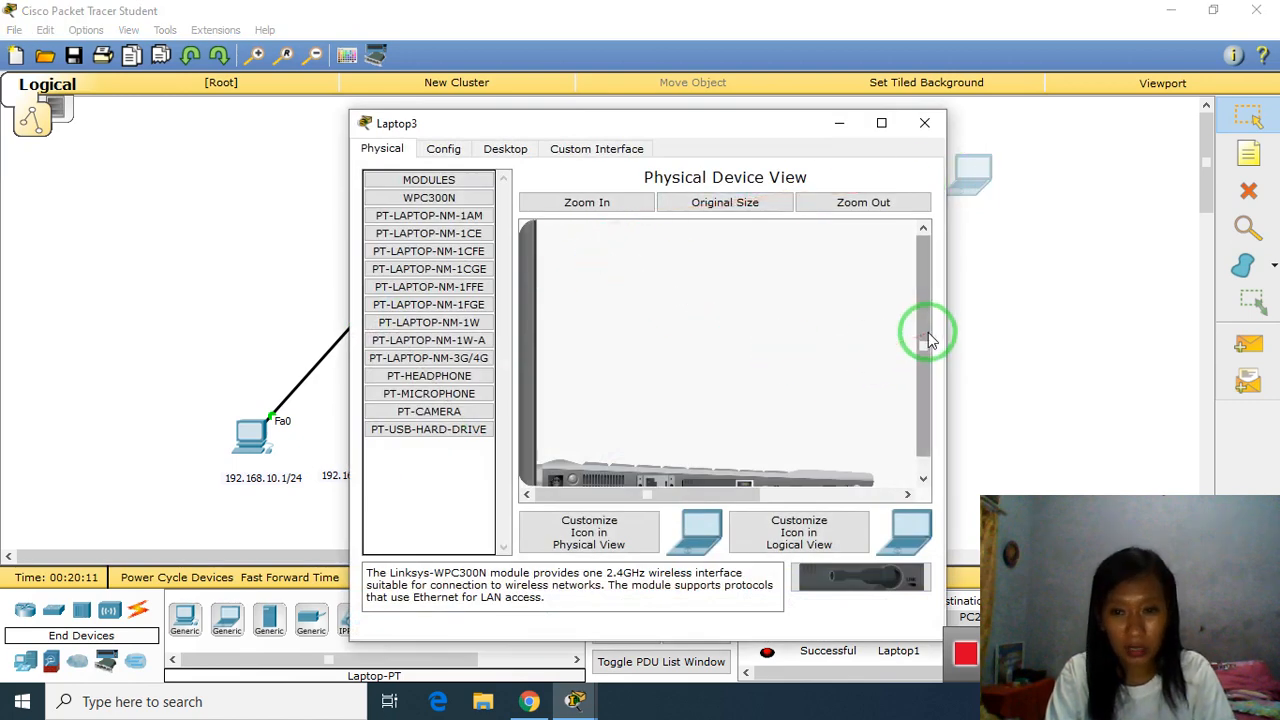
pyautogui.moveTo(923, 333); pyautogui.dragTo(901, 481)
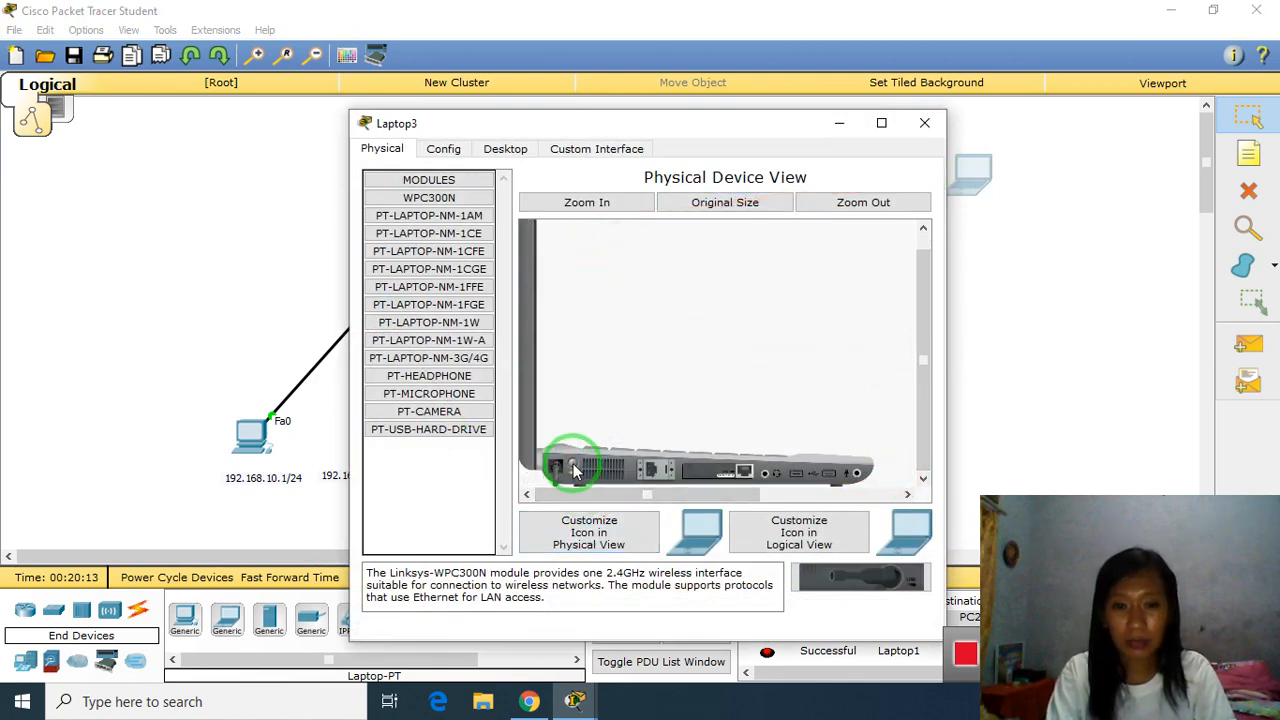
pyautogui.click(573, 465)
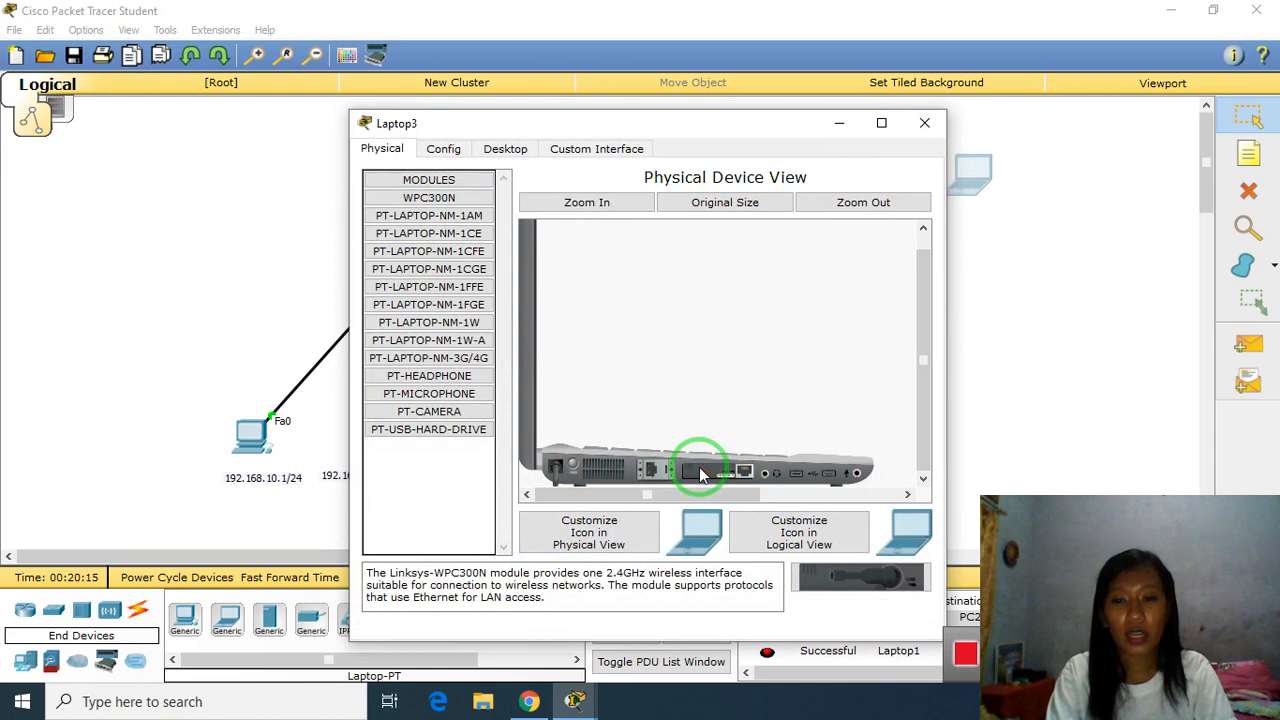
pyautogui.moveTo(699, 467)
pyautogui.mouseDown()
pyautogui.moveTo(886, 599)
pyautogui.moveTo(703, 484)
pyautogui.moveTo(711, 471)
pyautogui.mouseUp()
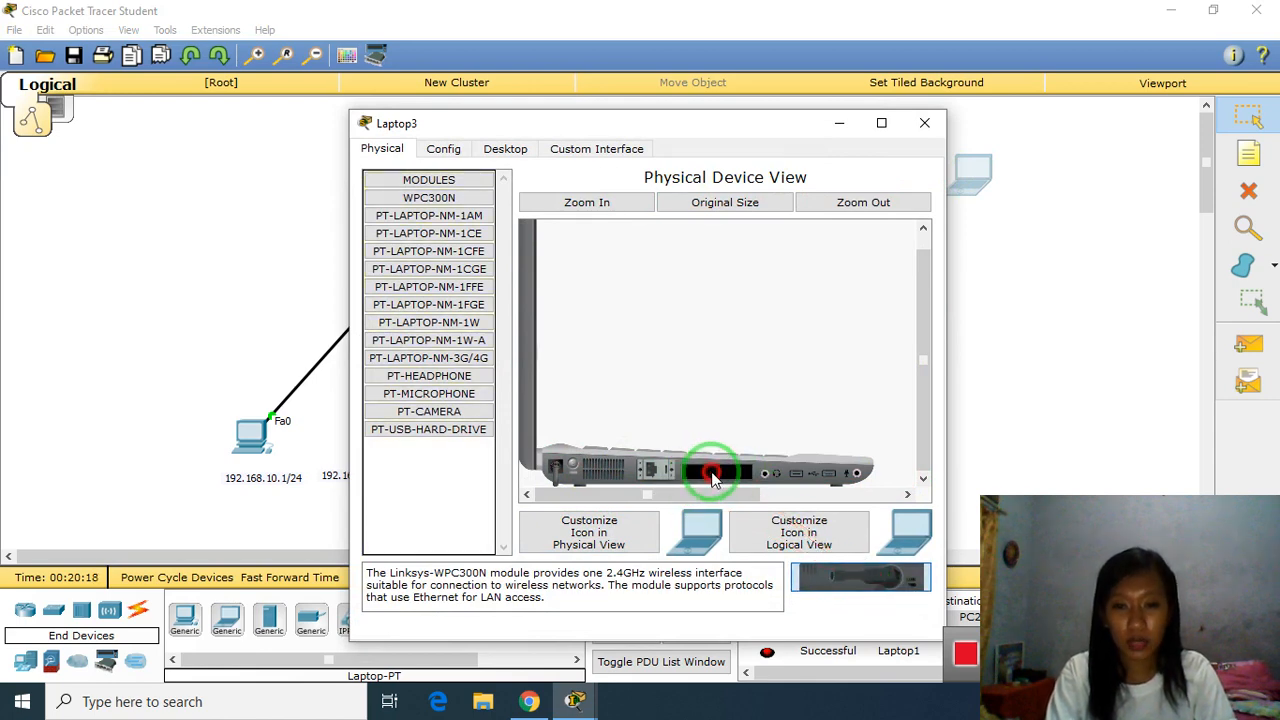
pyautogui.click(573, 464)
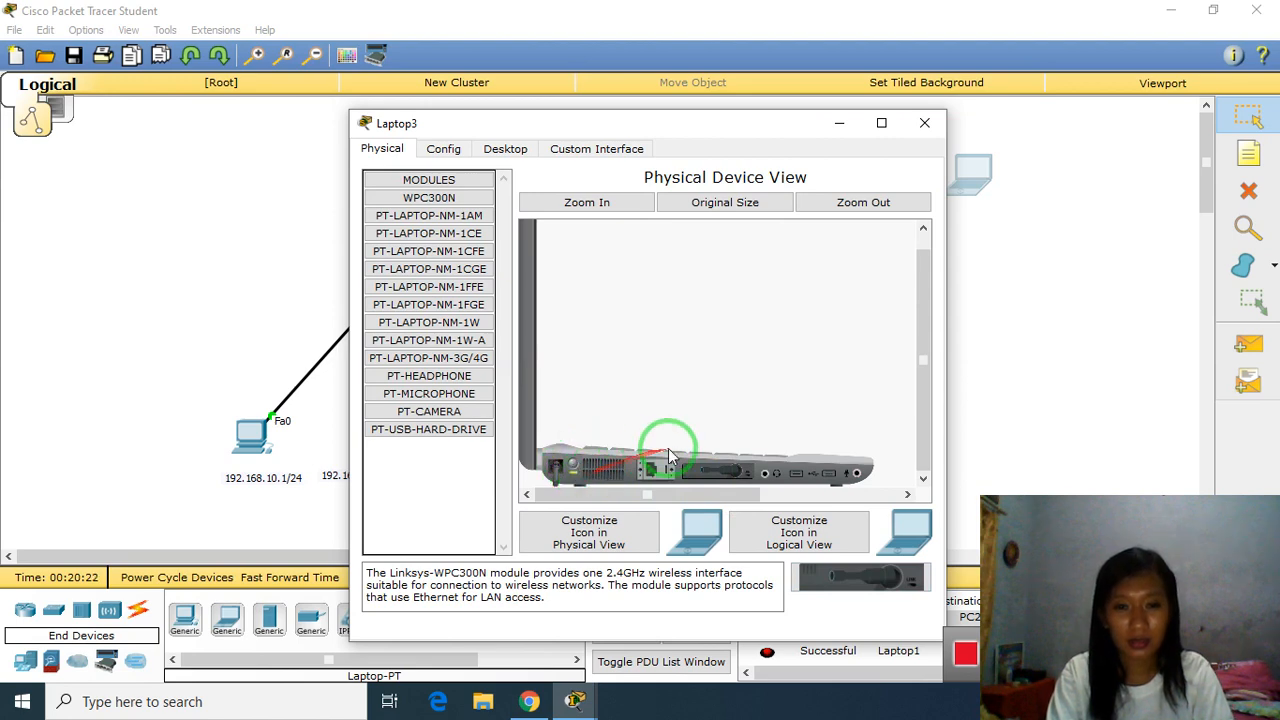
pyautogui.click(923, 124)
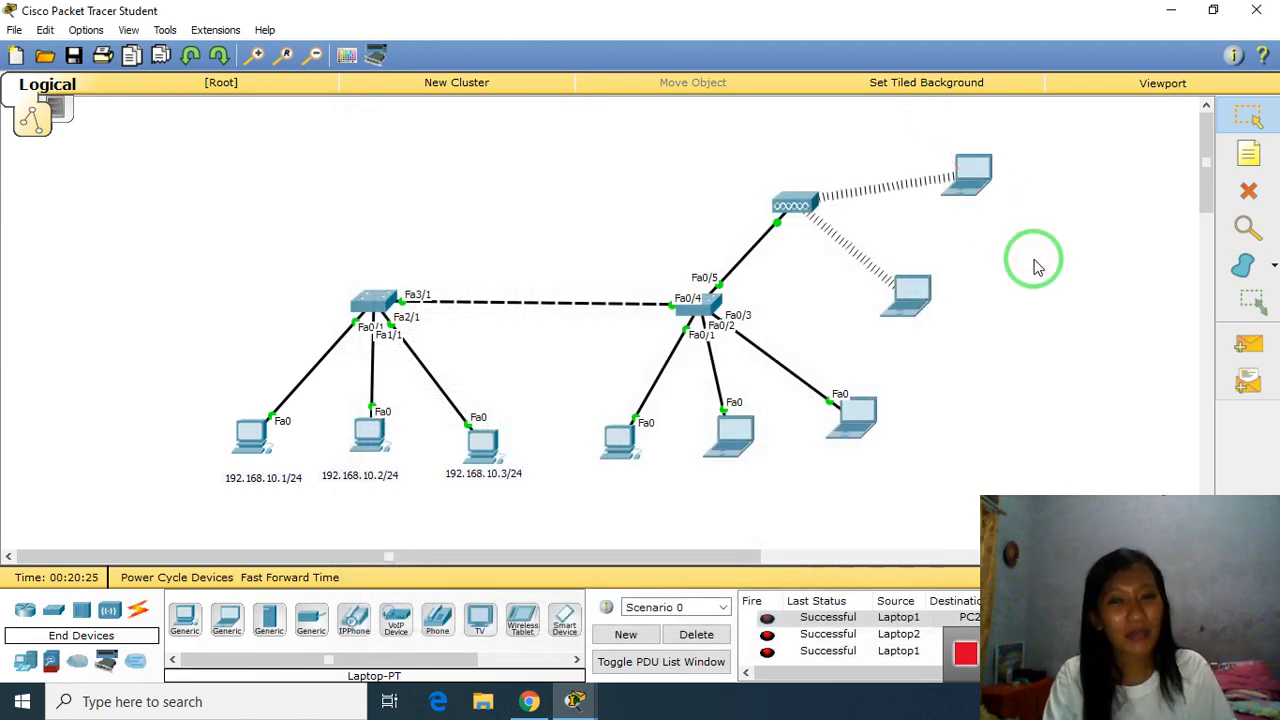
# Step: Rearrange the access point and its two wireless laptops closer to the second switch
pyautogui.moveTo(971, 178); pyautogui.dragTo(843, 140)
pyautogui.moveTo(800, 200); pyautogui.dragTo(743, 218)
pyautogui.moveTo(922, 289); pyautogui.dragTo(868, 288)
# Step: Give the upper wireless laptop the static IP 192.168.10.88, mask 255.255.255.0 and gateway 192.168.10.1, and close its window
pyautogui.click(846, 140)
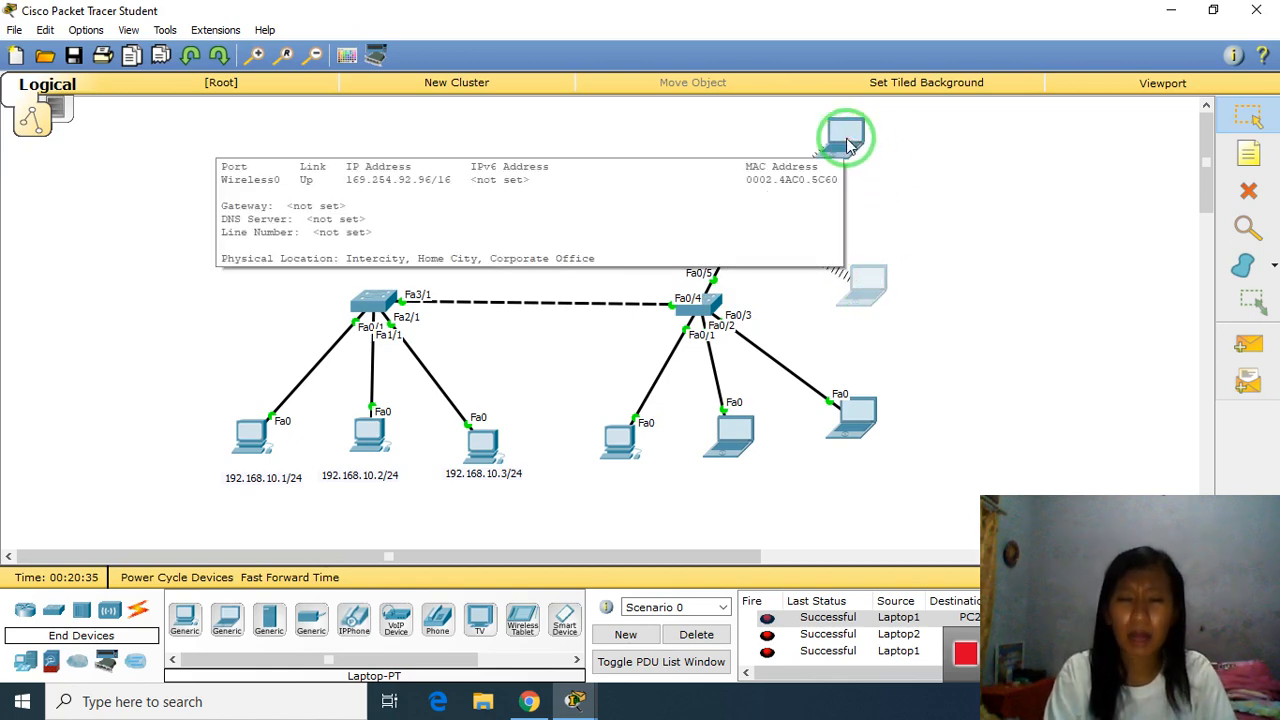
pyautogui.click(846, 140)
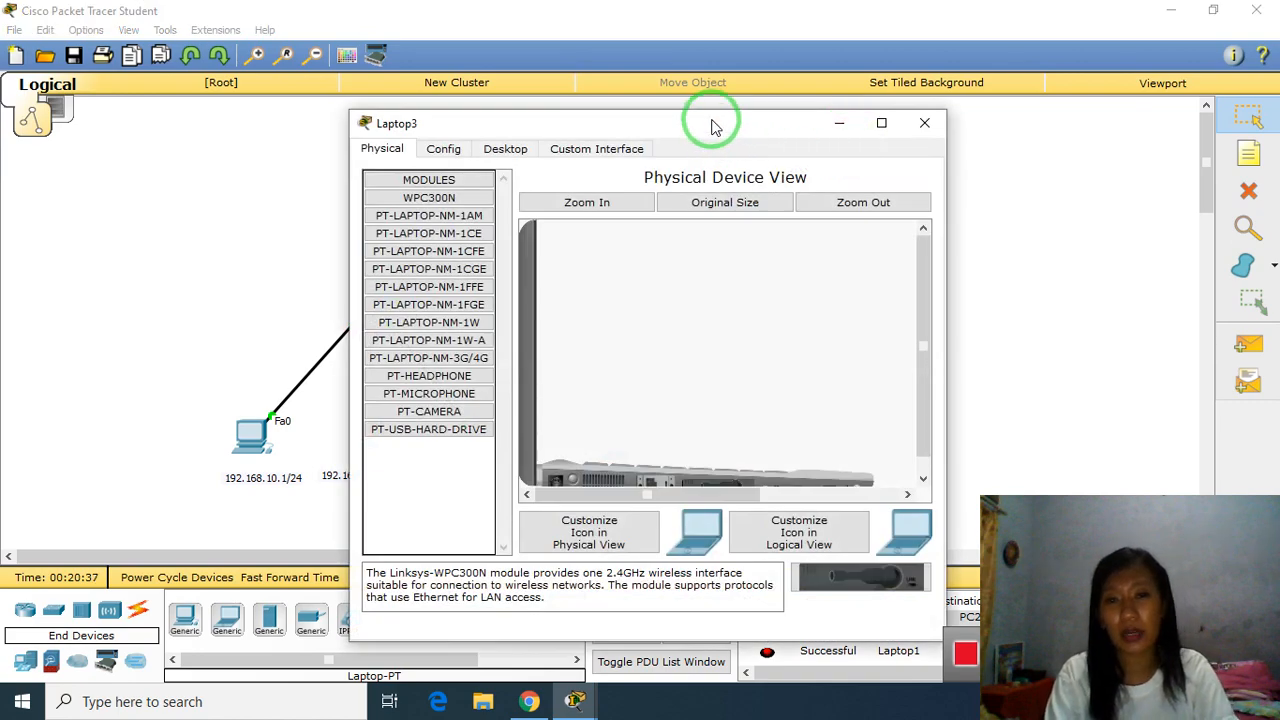
pyautogui.moveTo(711, 126); pyautogui.dragTo(375, 130)
pyautogui.click(167, 156)
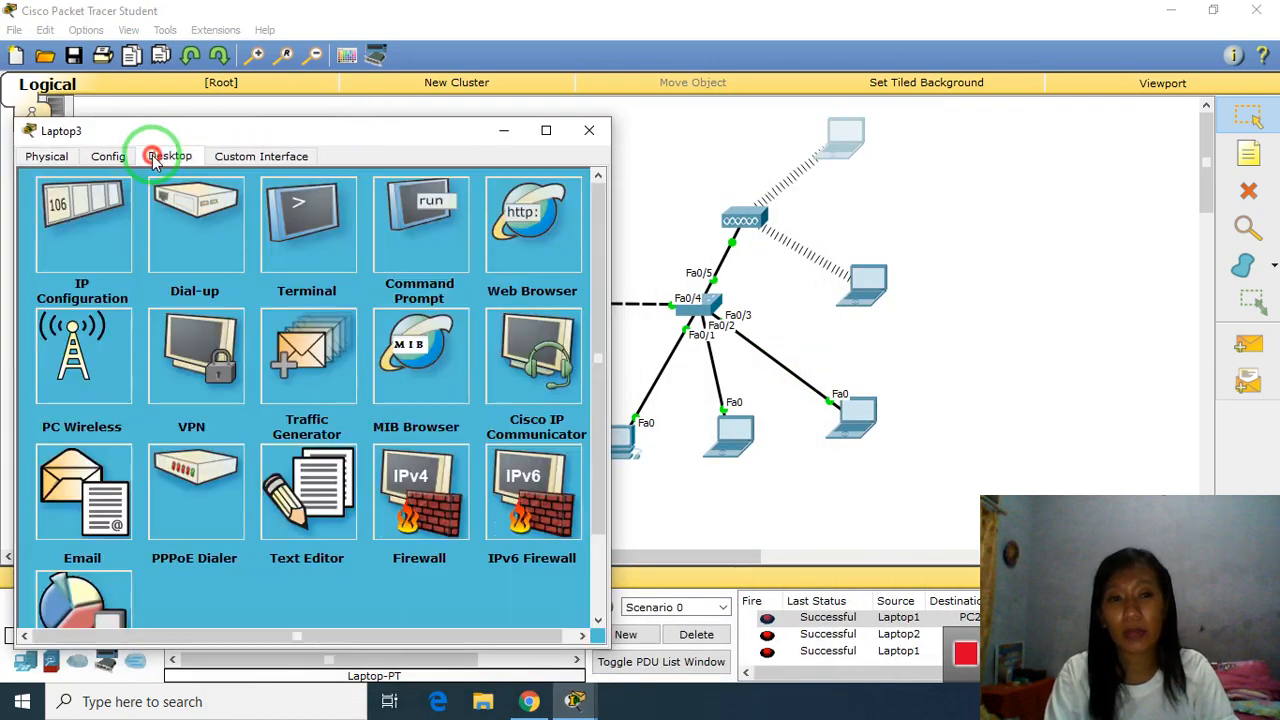
pyautogui.click(60, 255)
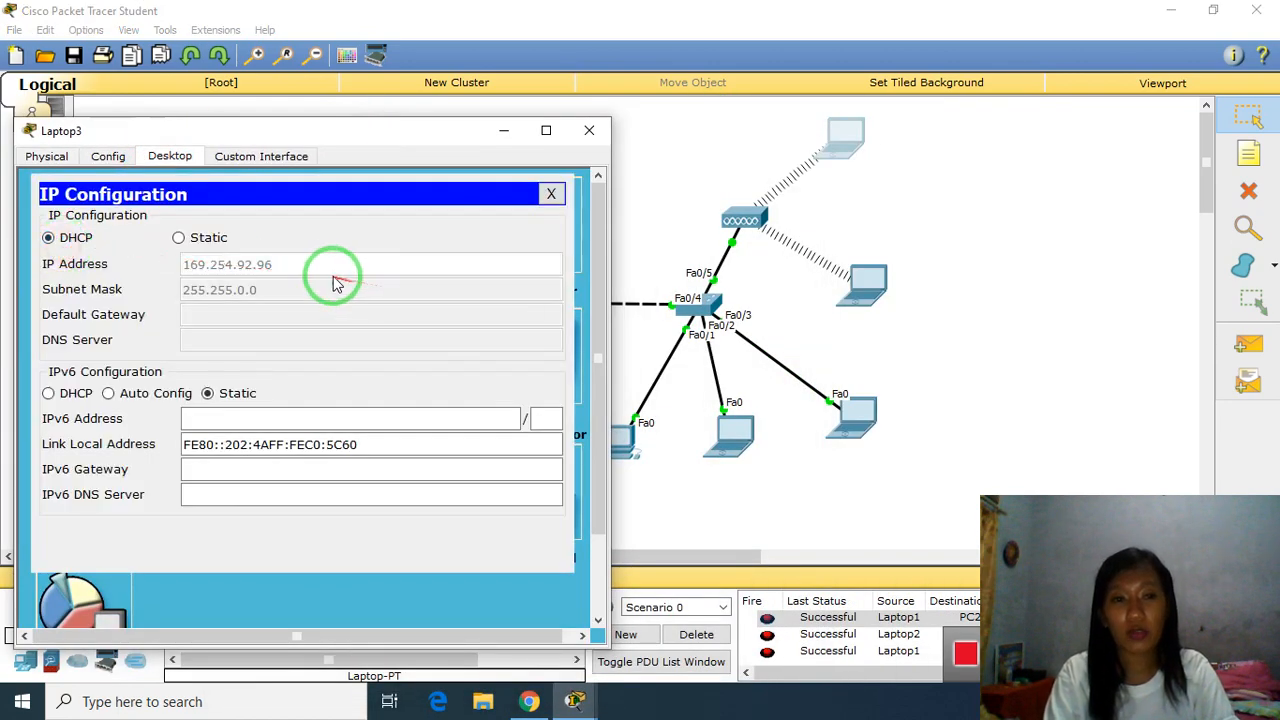
pyautogui.click(221, 246)
pyautogui.click(247, 257)
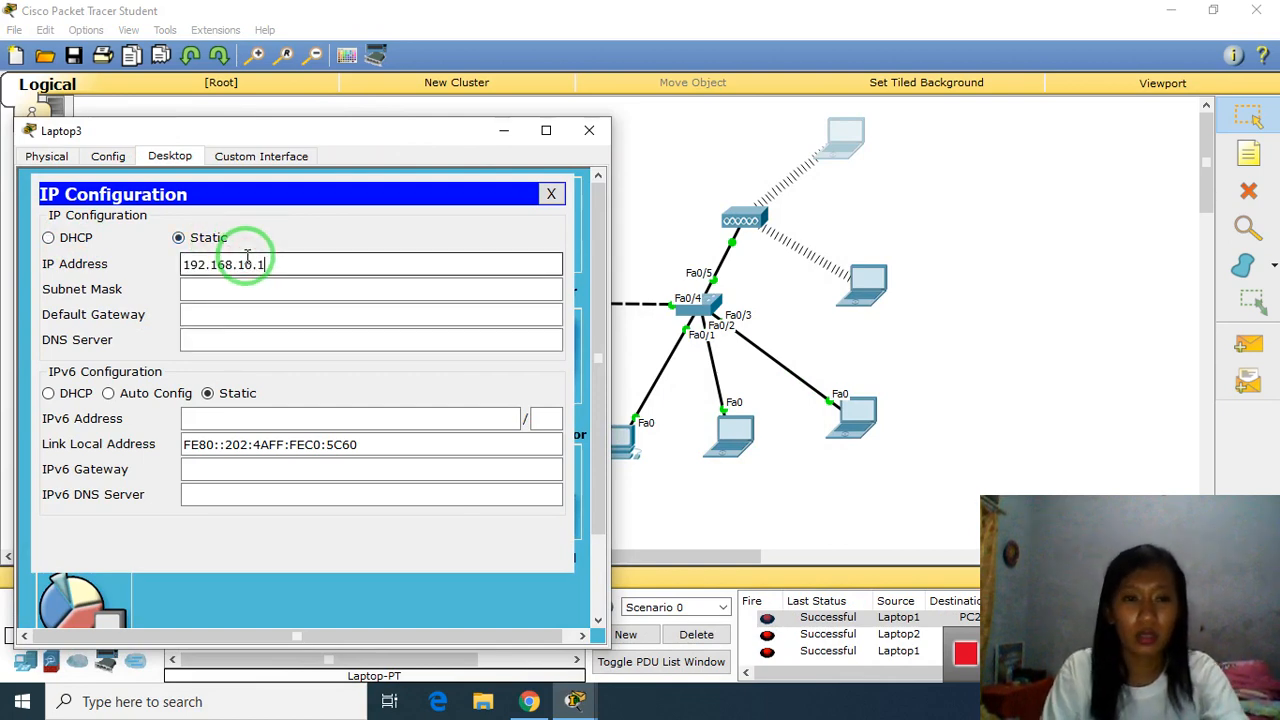
pyautogui.press('Tab')
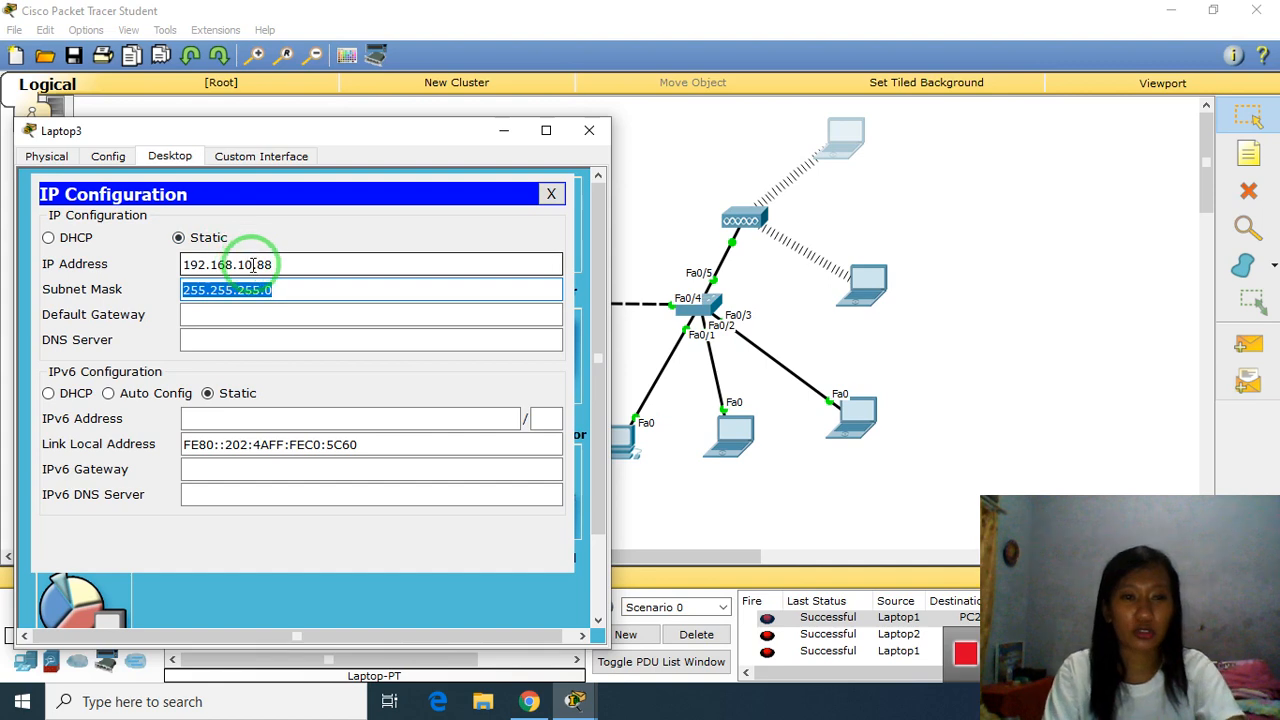
pyautogui.click(228, 312)
pyautogui.write('192.168.10.1')
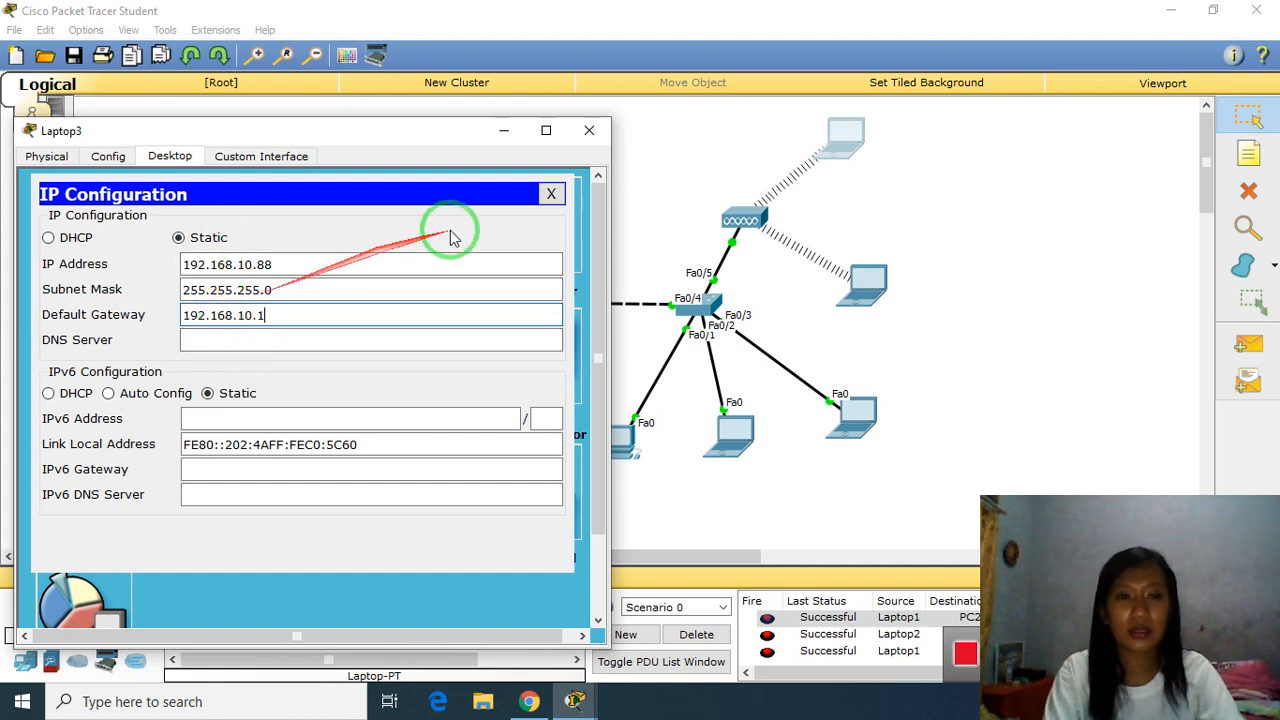
pyautogui.click(552, 194)
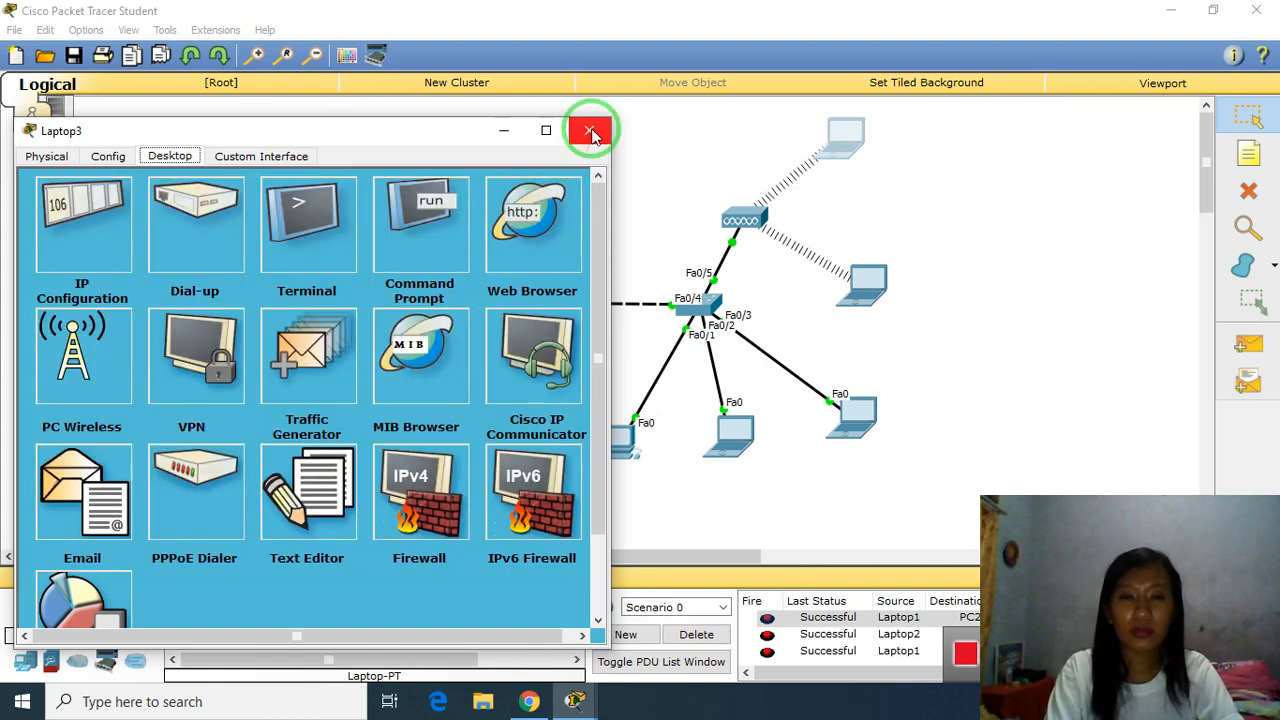
pyautogui.click(589, 130)
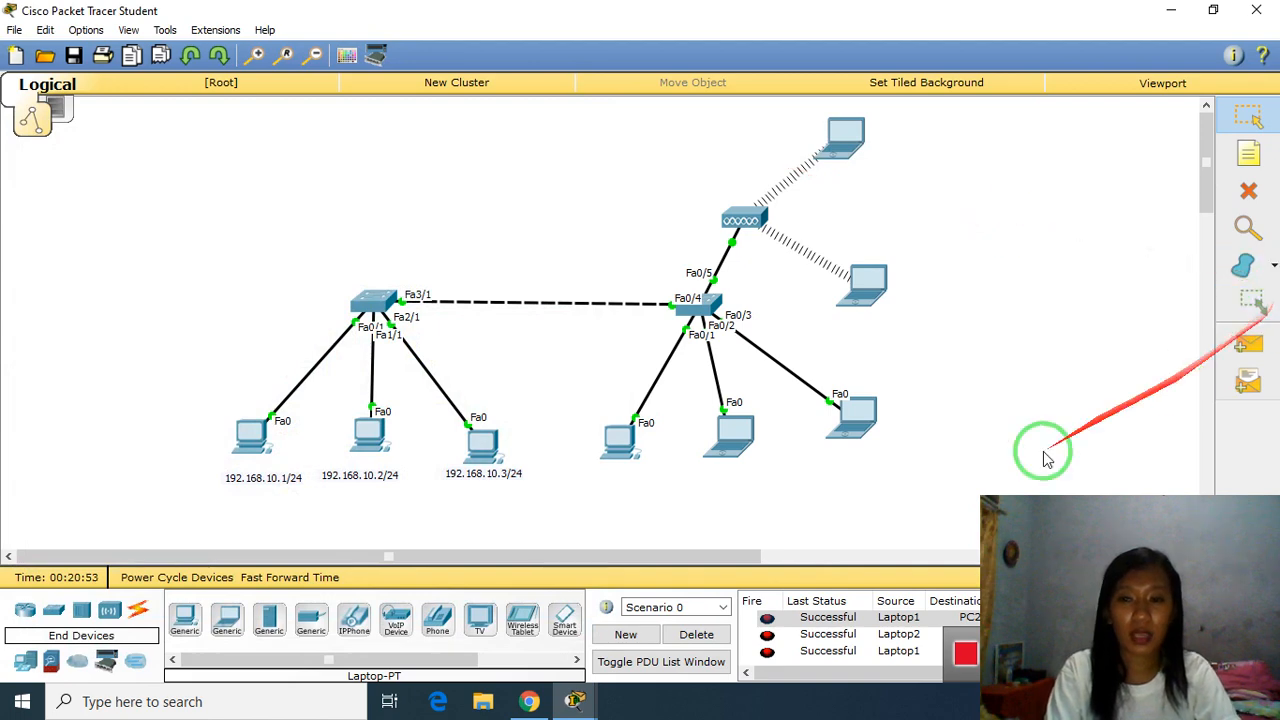
# Step: Delete the current scenario's PDU entries, ping 192.168.10.88 from the PC labelled 192.168.10.3, and close that PC's window
pyautogui.click(696, 636)
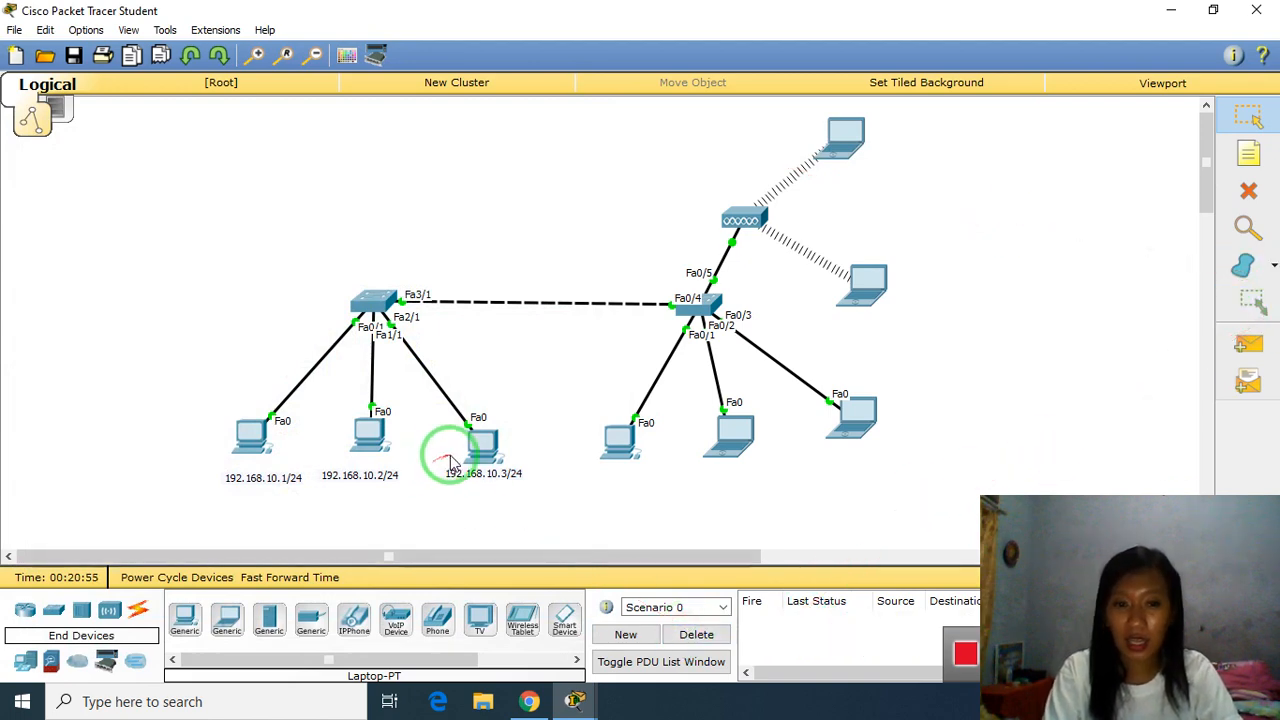
pyautogui.click(474, 448)
pyautogui.click(378, 220)
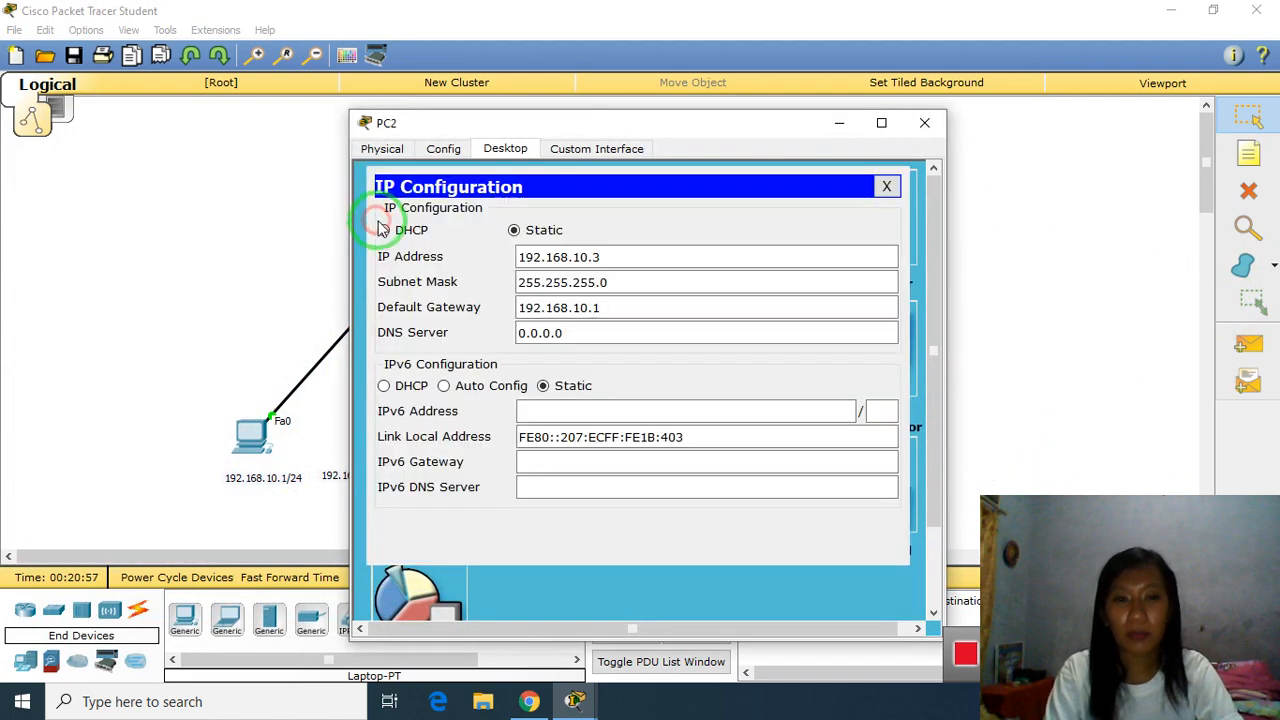
pyautogui.click(886, 187)
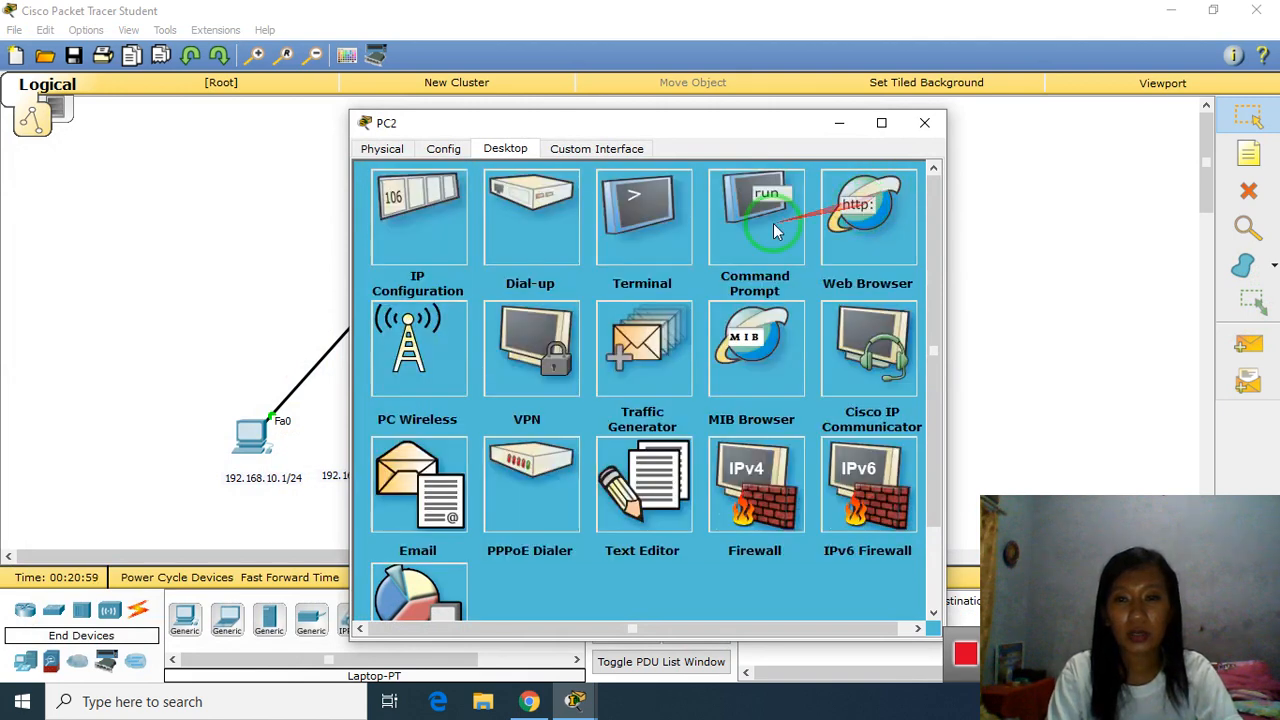
pyautogui.click(740, 222)
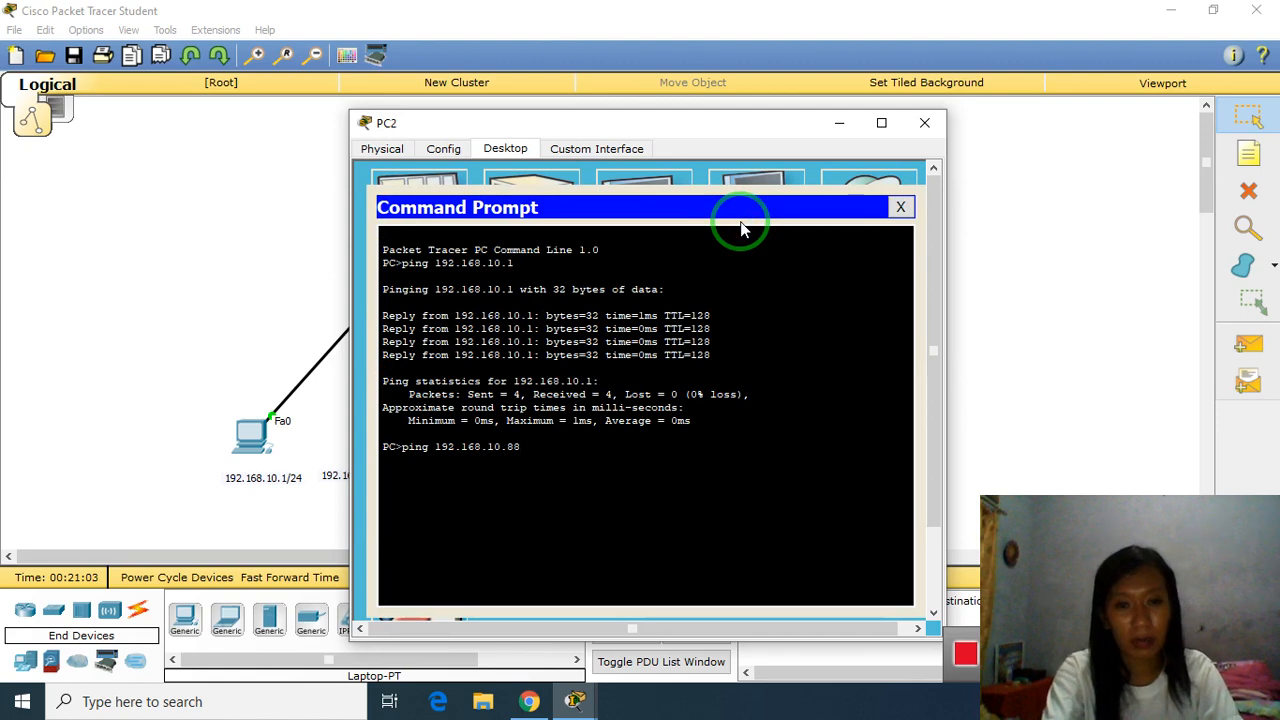
pyautogui.press('Return')
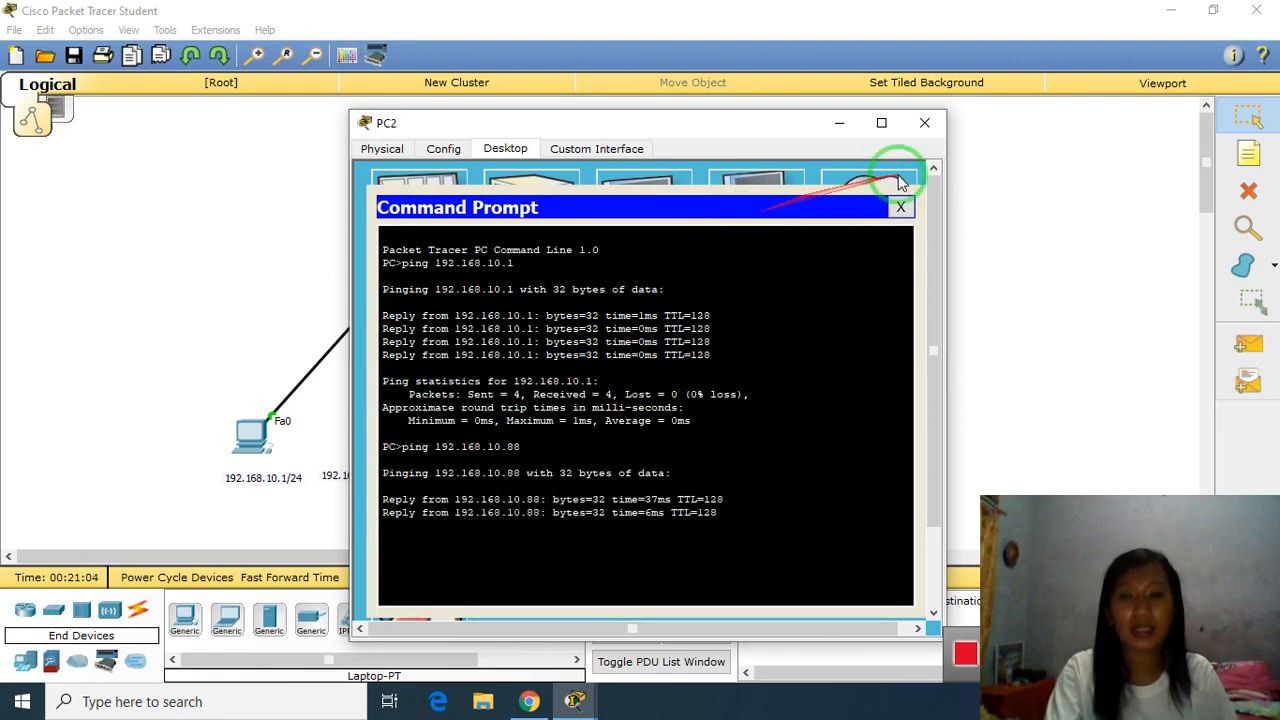
pyautogui.click(900, 204)
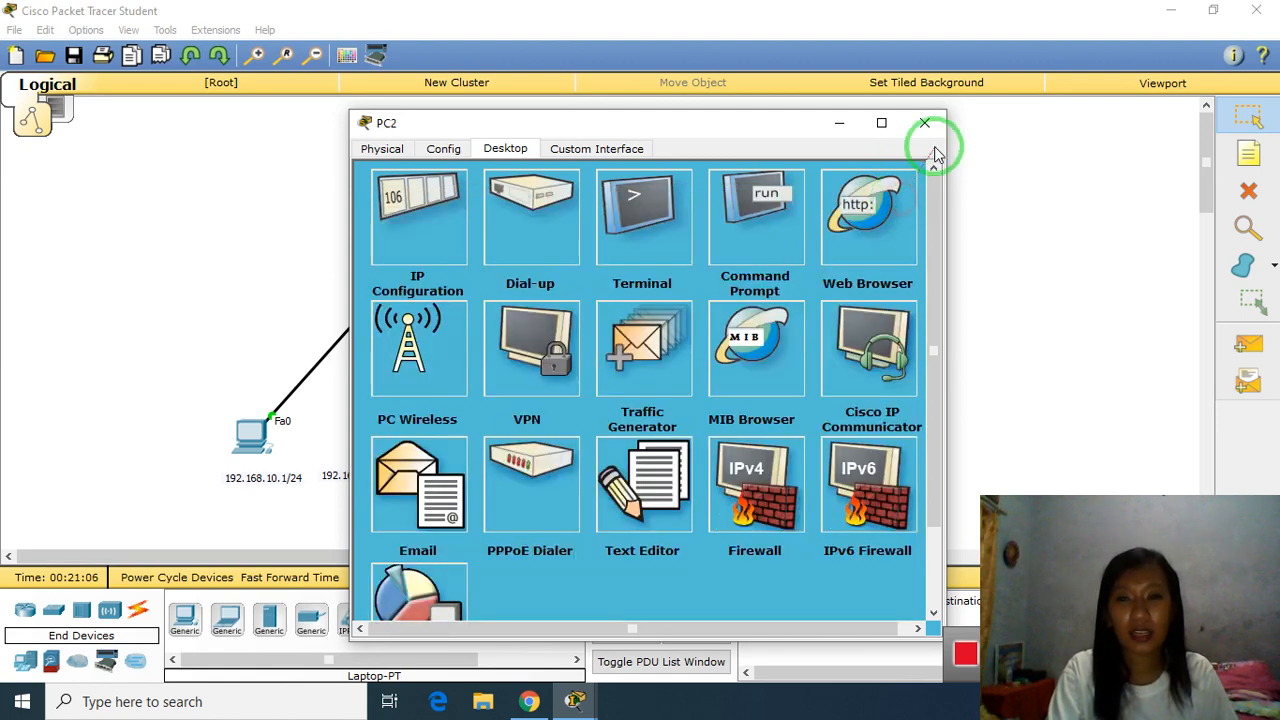
pyautogui.click(926, 124)
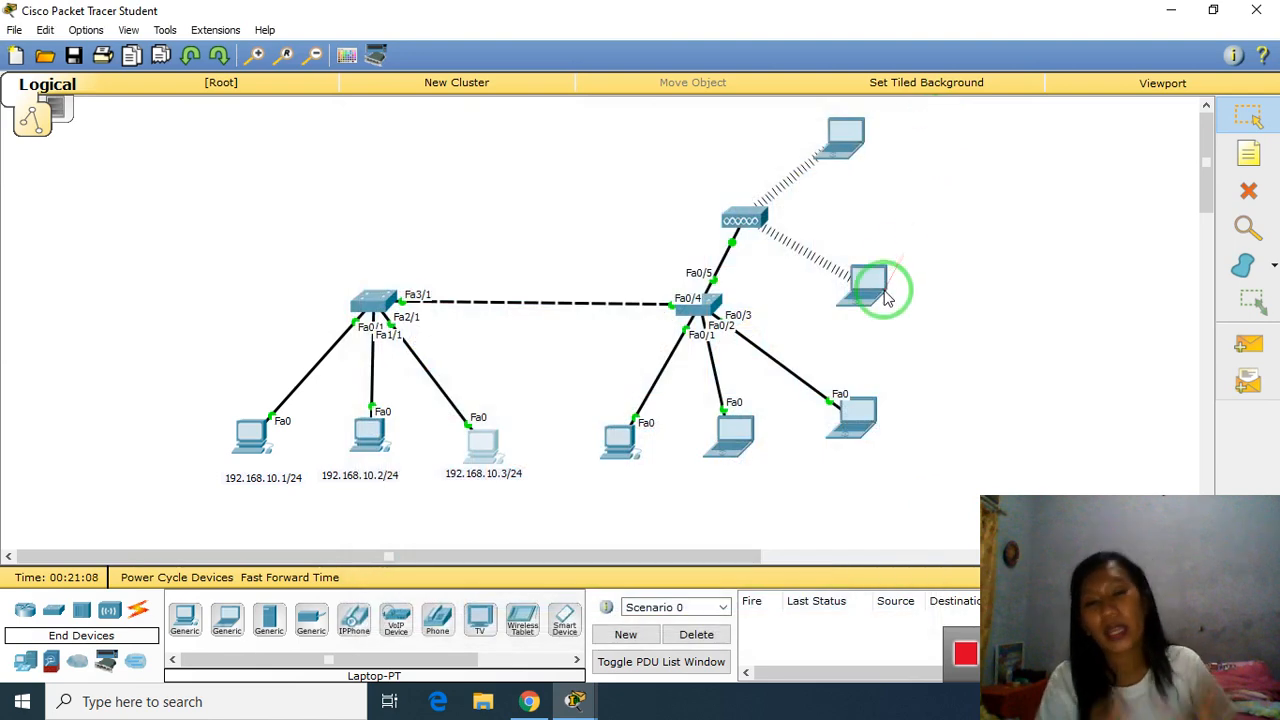
# Step: Shift the access point and the second switch slightly on the workspace
pyautogui.moveTo(885, 290)
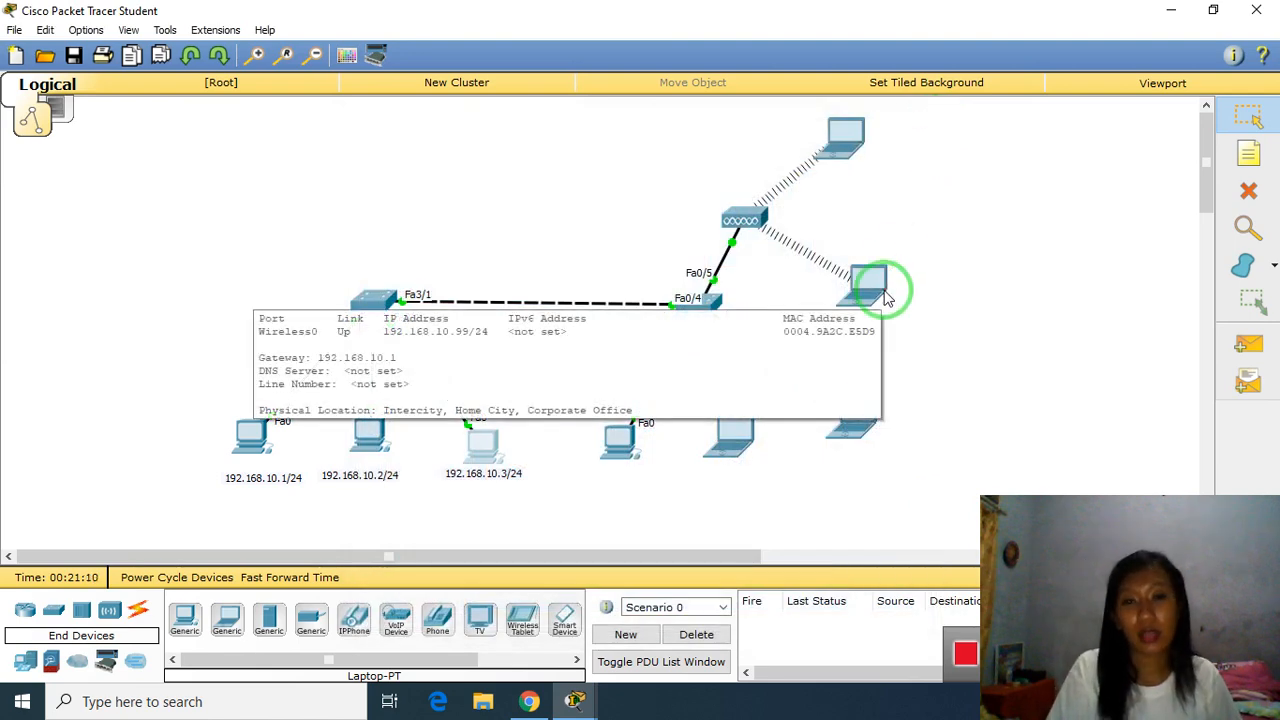
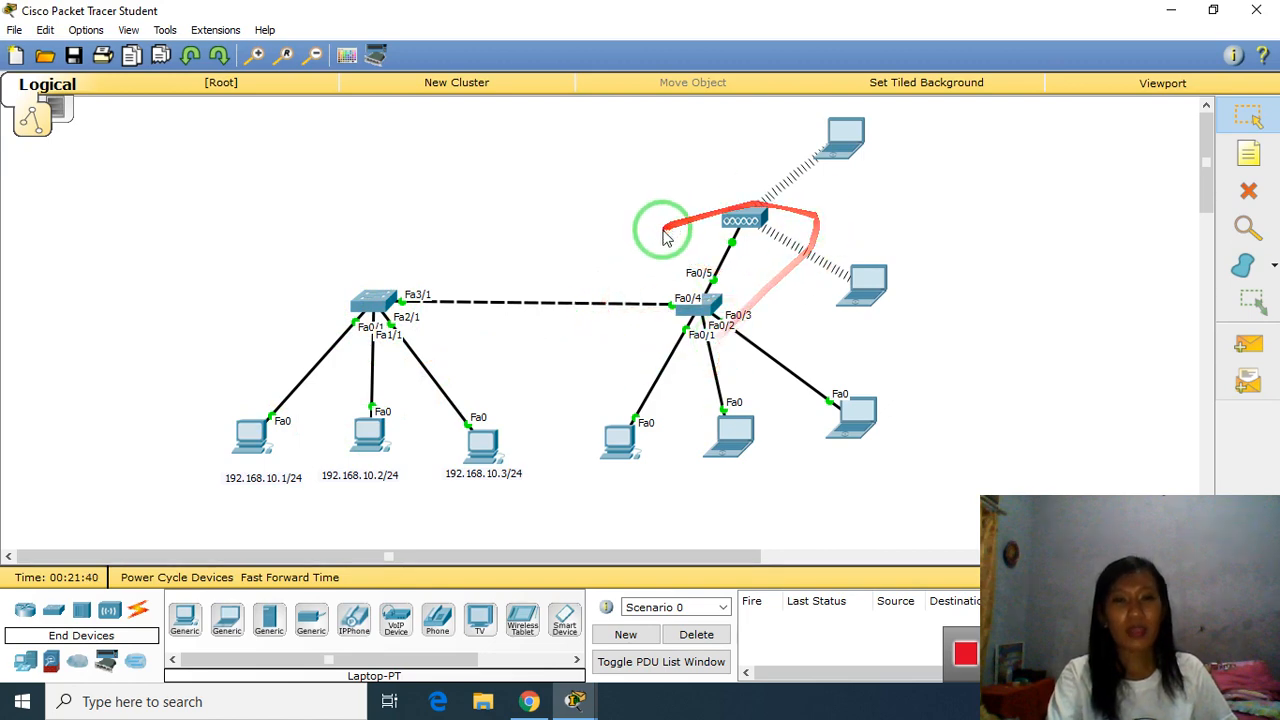
pyautogui.moveTo(867, 183)
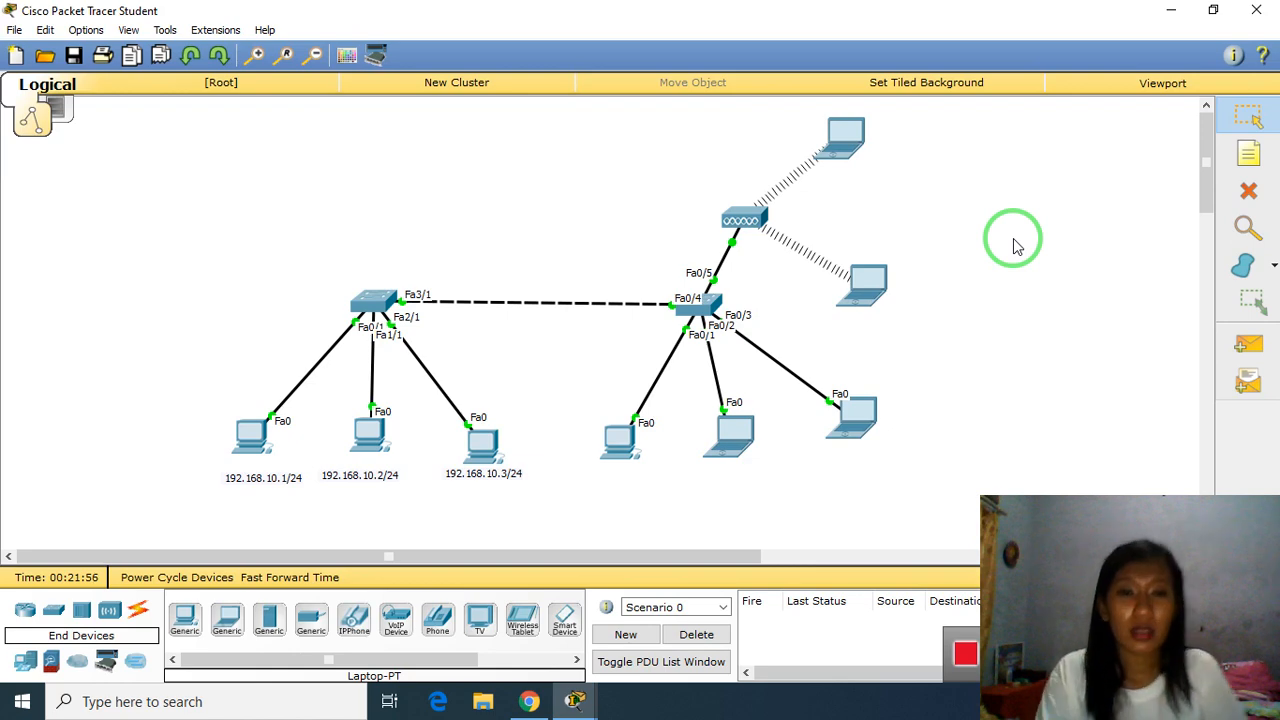
pyautogui.moveTo(758, 212); pyautogui.dragTo(810, 245)
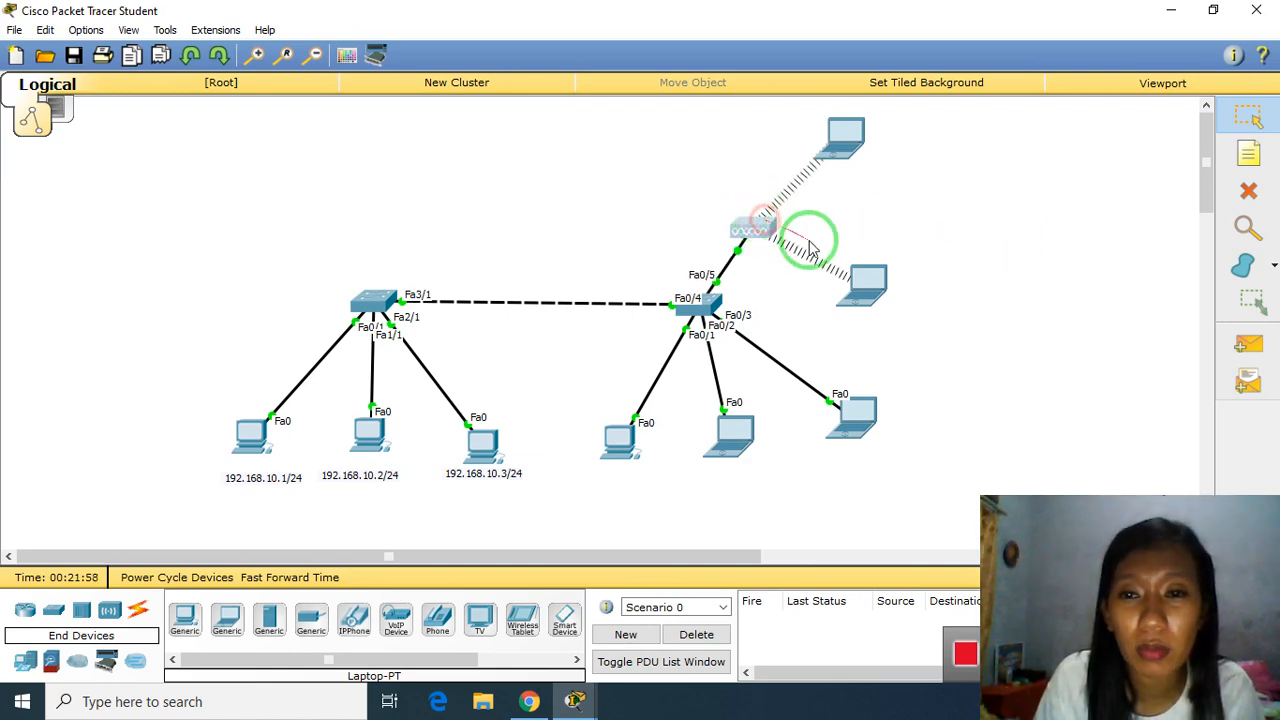
pyautogui.click(686, 310)
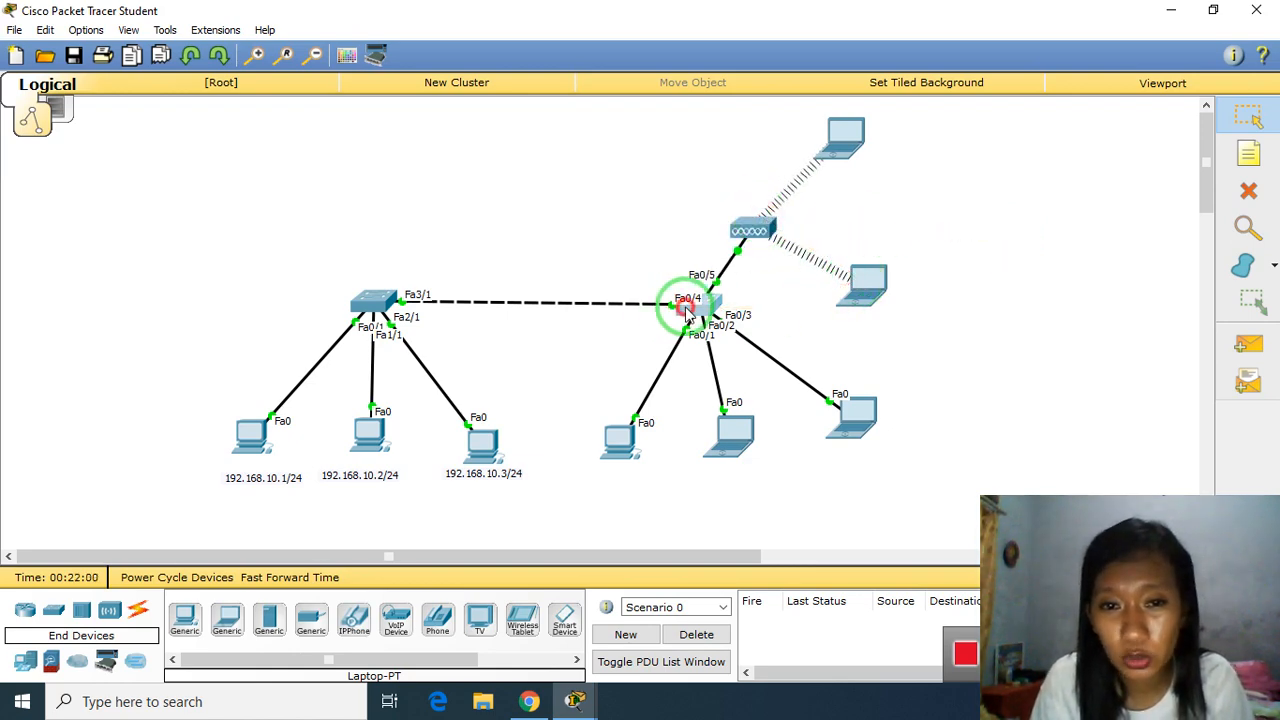
pyautogui.moveTo(686, 312); pyautogui.dragTo(686, 318)
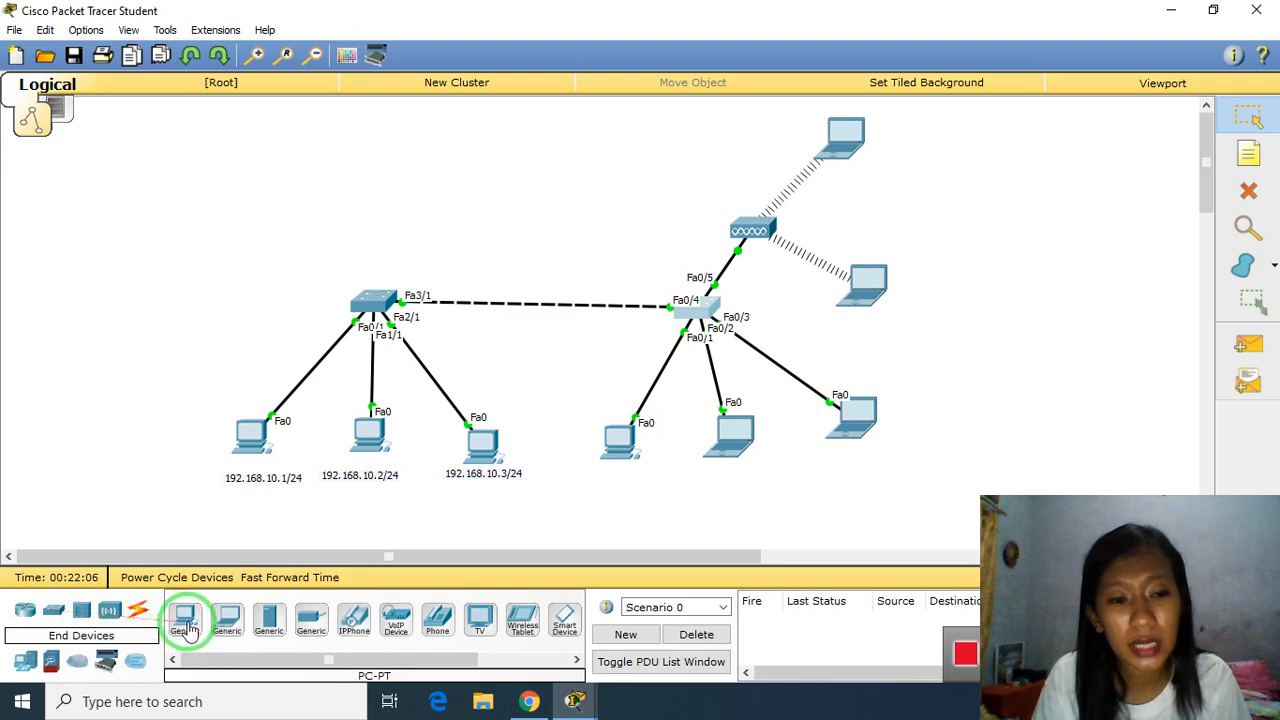
# Step: Add a 2960 switch directly above the first switch
pyautogui.click(55, 617)
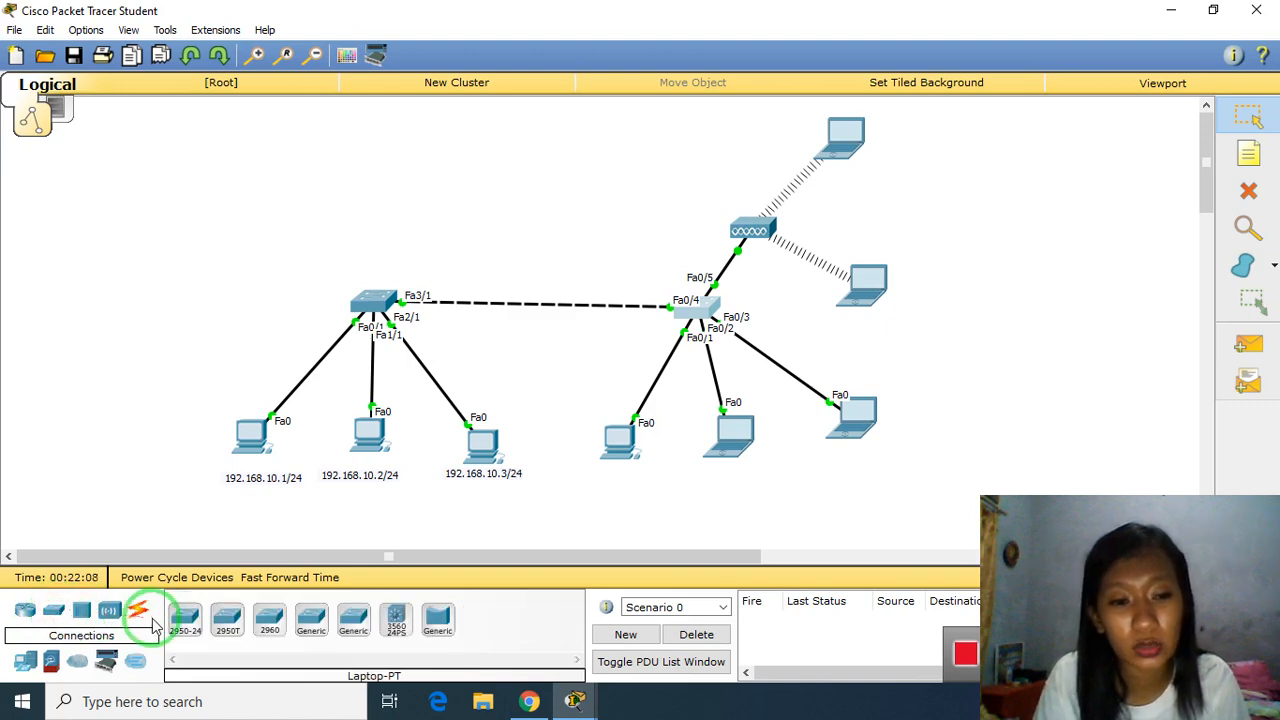
pyautogui.moveTo(268, 625); pyautogui.dragTo(378, 183)
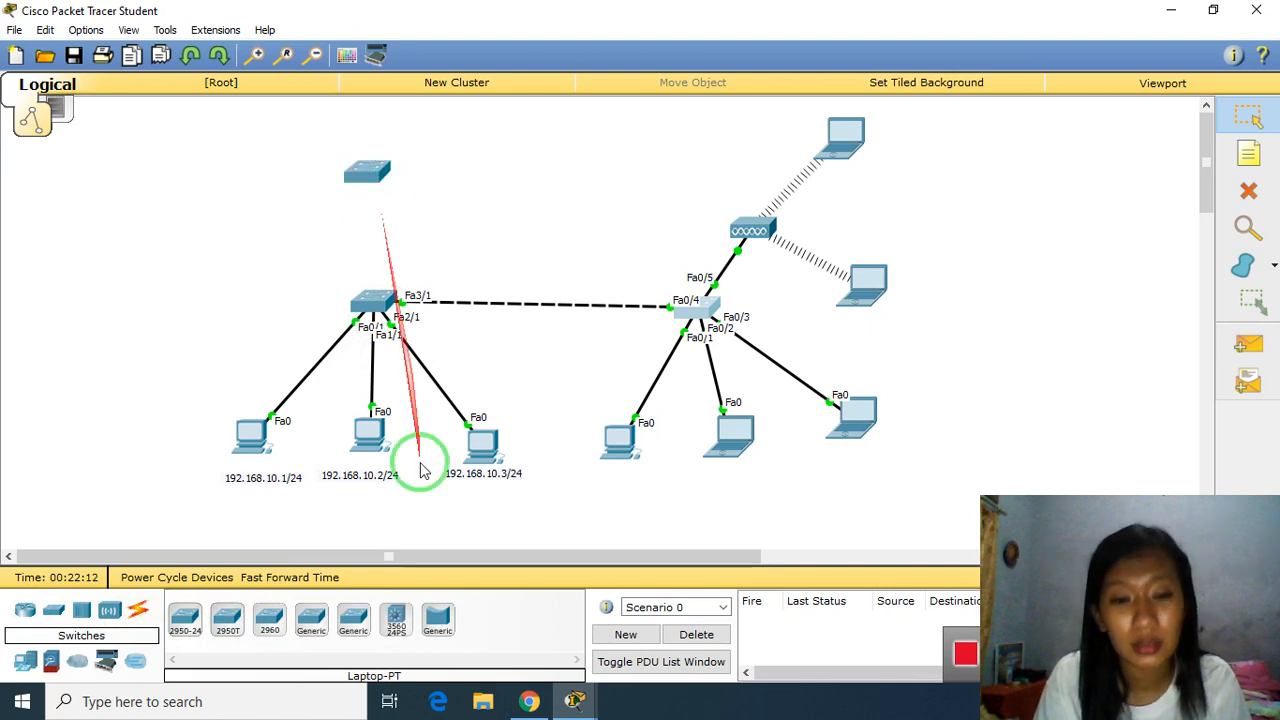
pyautogui.click(185, 617)
# Step: Try to connect the new 2960 switch to the first switch with an automatically chosen cable
pyautogui.click(138, 610)
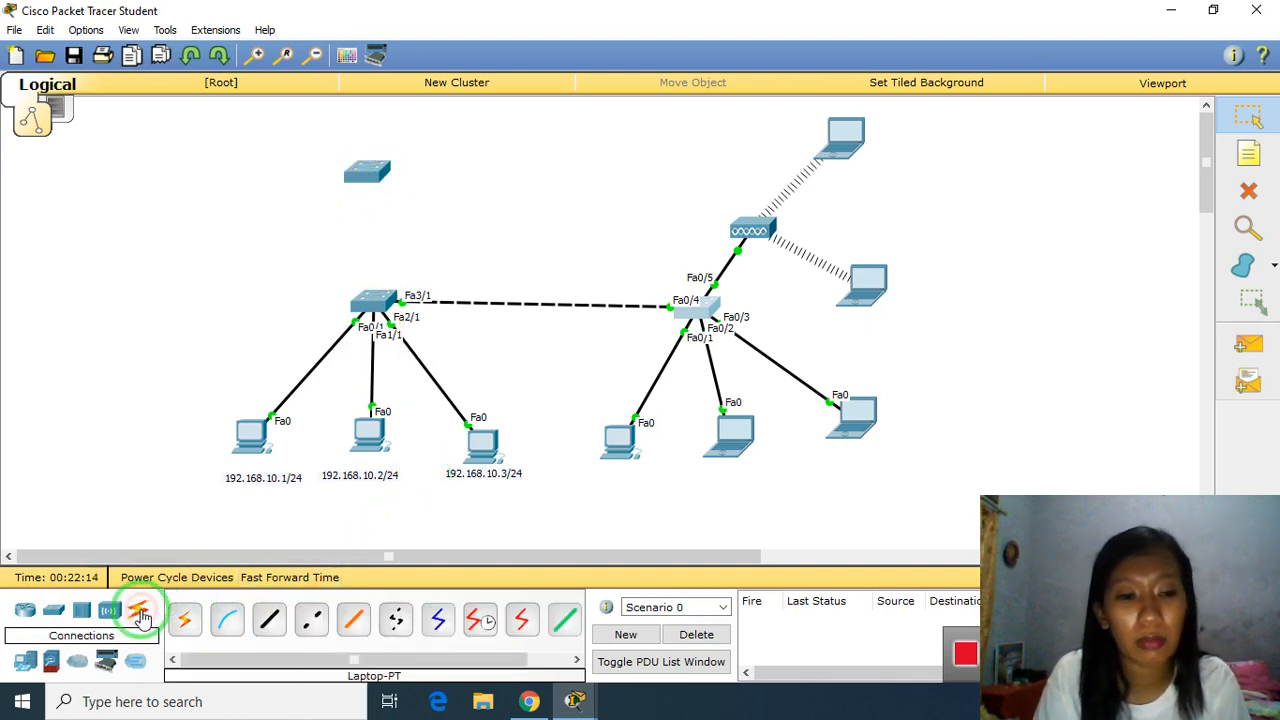
pyautogui.click(185, 618)
pyautogui.click(366, 172)
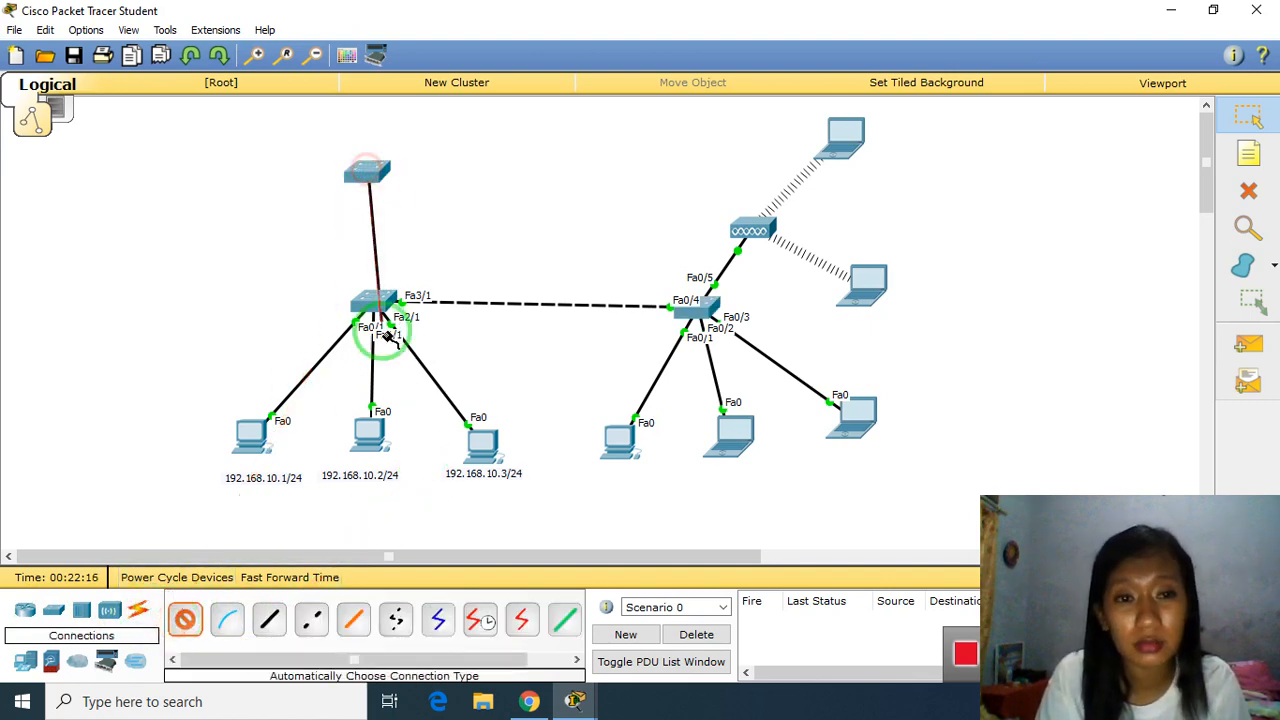
pyautogui.click(370, 300)
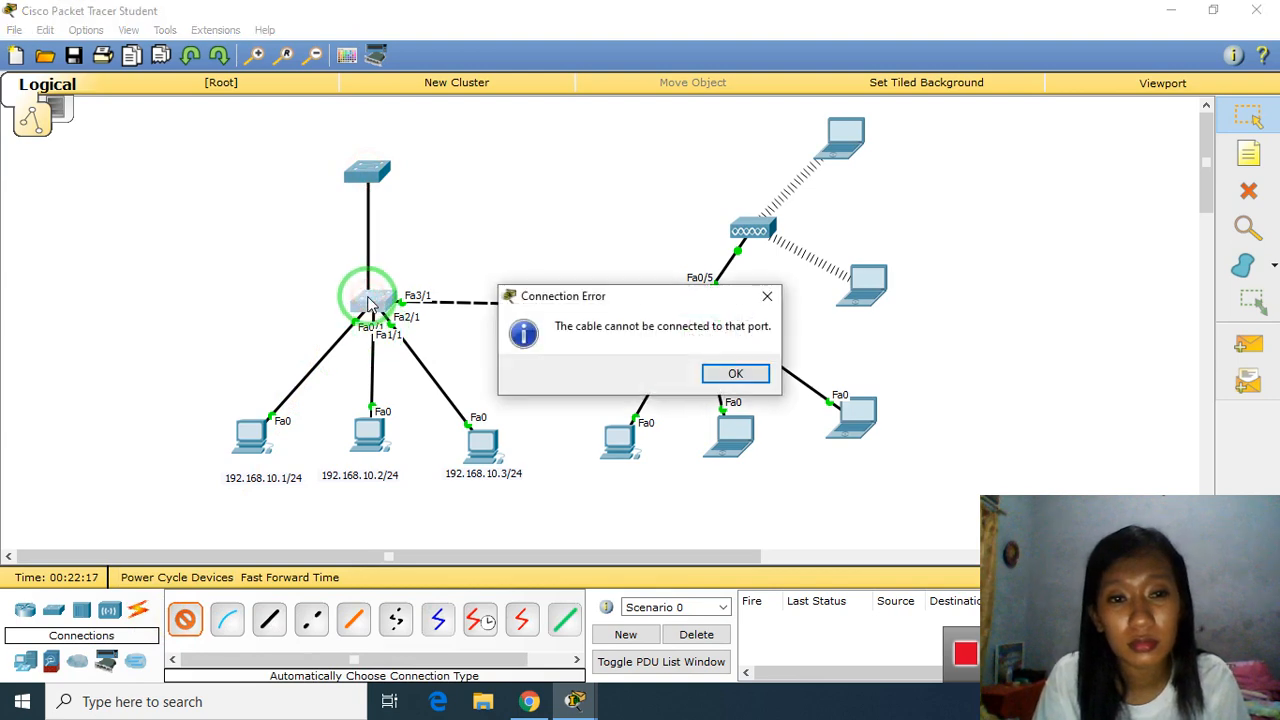
pyautogui.click(767, 300)
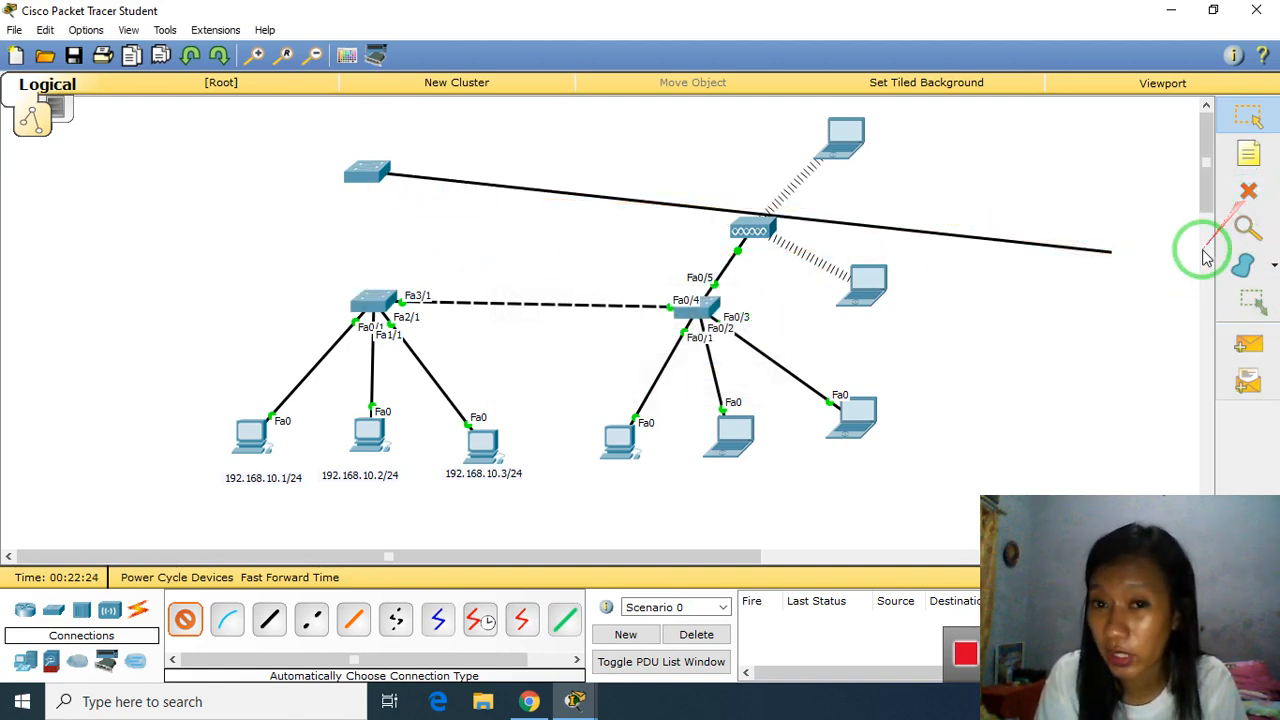
pyautogui.click(1248, 190)
pyautogui.click(1248, 115)
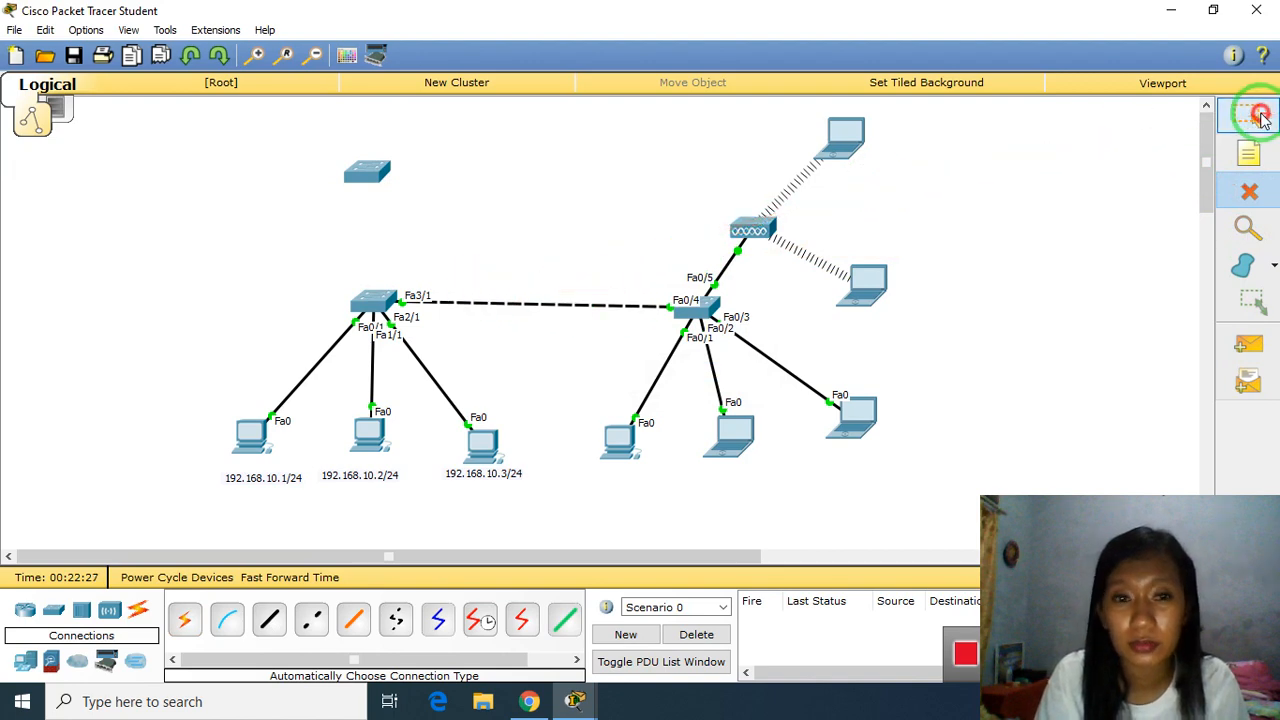
# Step: Power off the first switch, install two PT-SWITCH-NM-1CE modules in its empty slots, power it back on and close its window
pyautogui.click(373, 305)
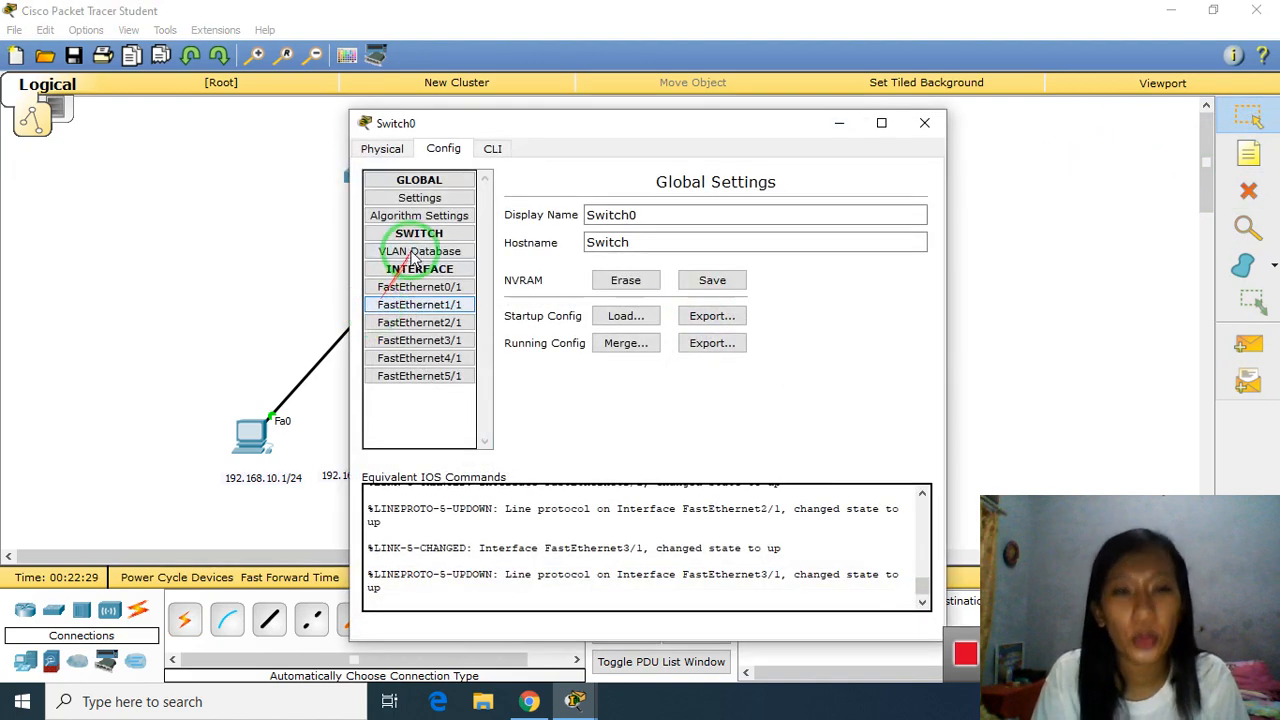
pyautogui.click(383, 149)
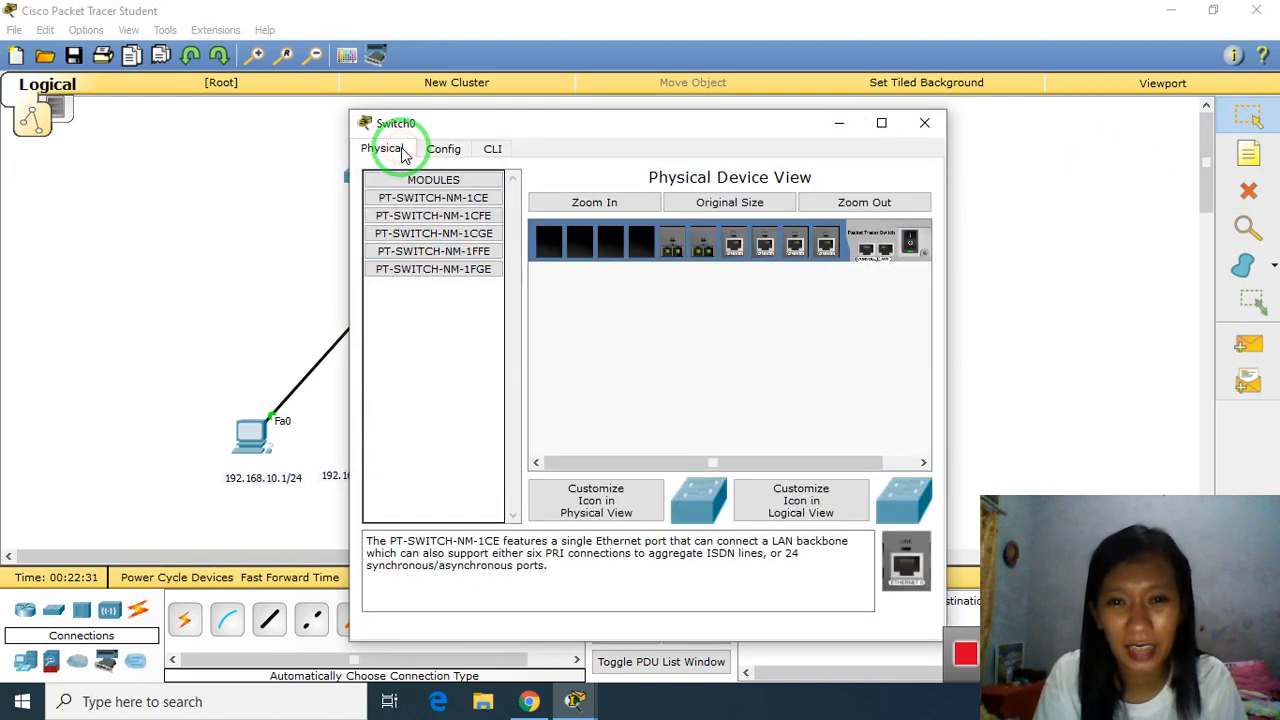
pyautogui.click(833, 252)
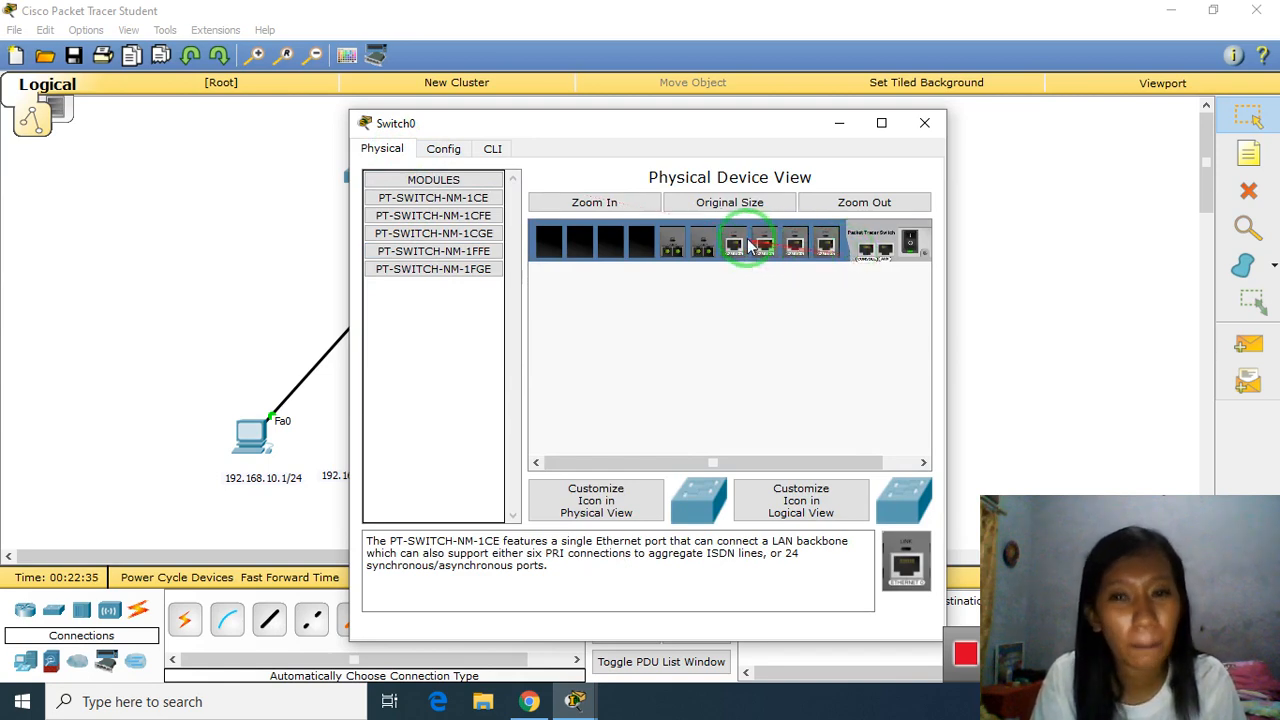
pyautogui.moveTo(594, 120); pyautogui.dragTo(792, 105)
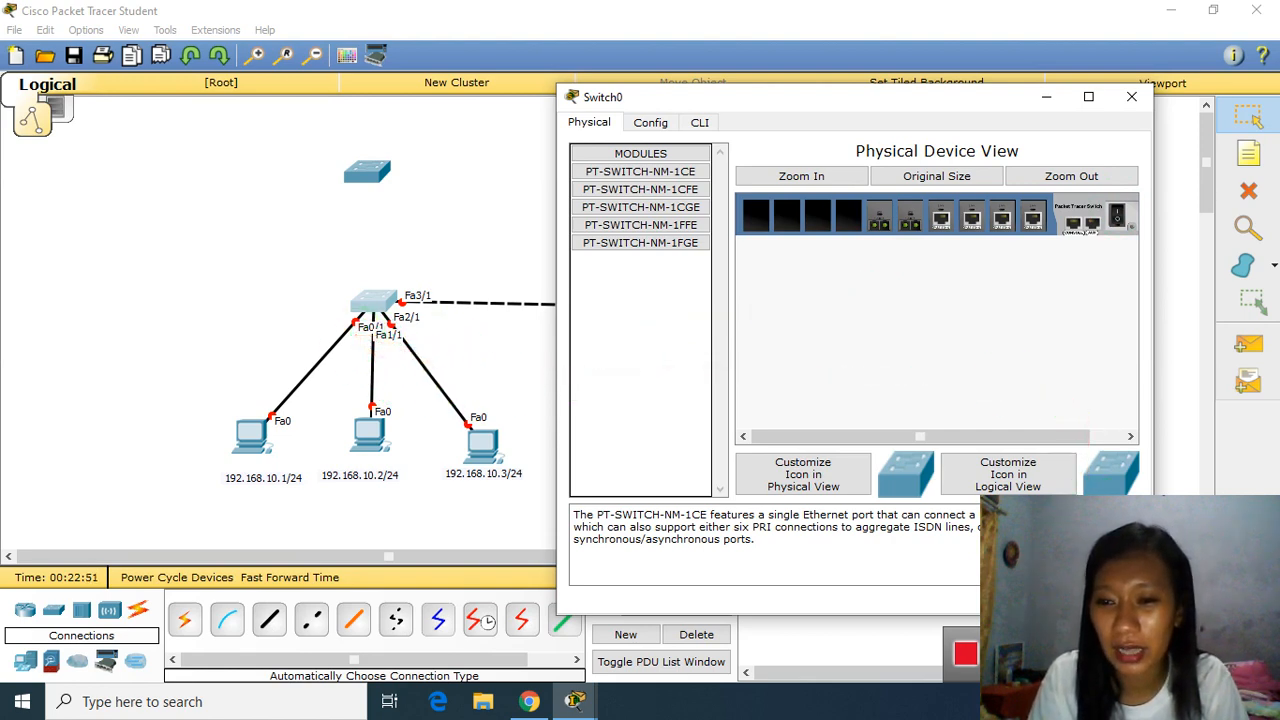
pyautogui.moveTo(1083, 481); pyautogui.dragTo(847, 224)
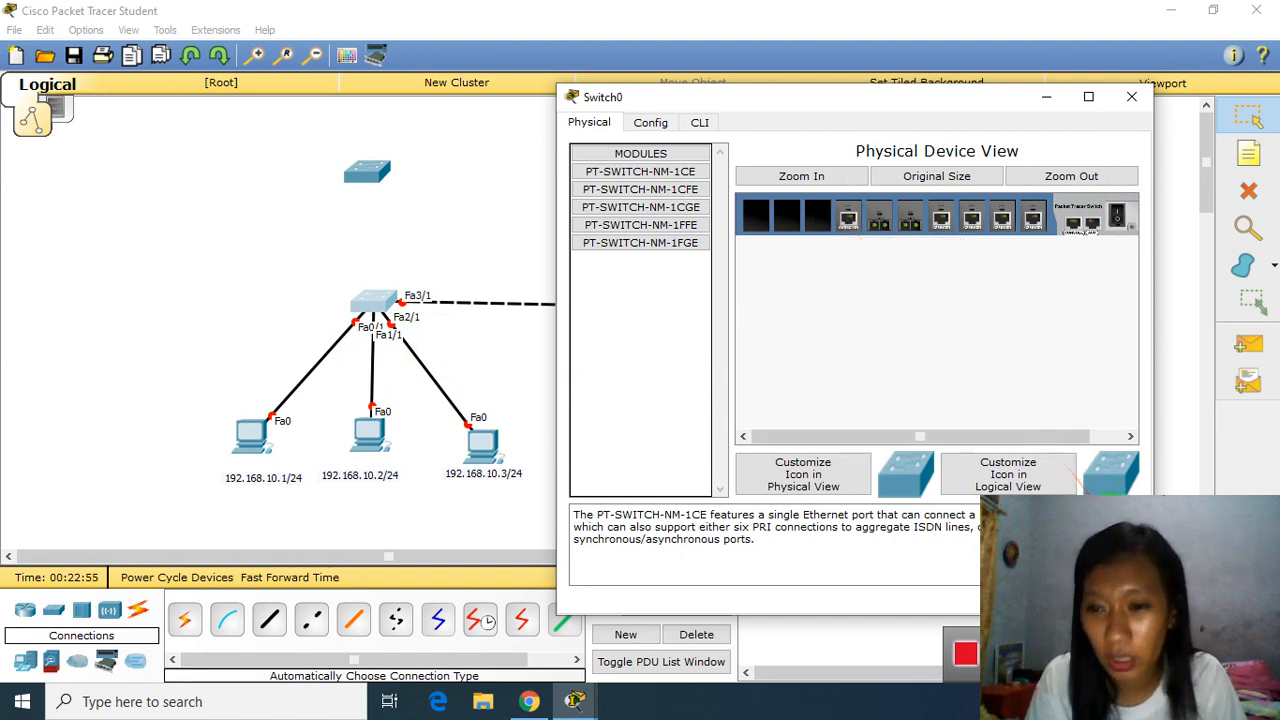
pyautogui.moveTo(1083, 481); pyautogui.dragTo(818, 222)
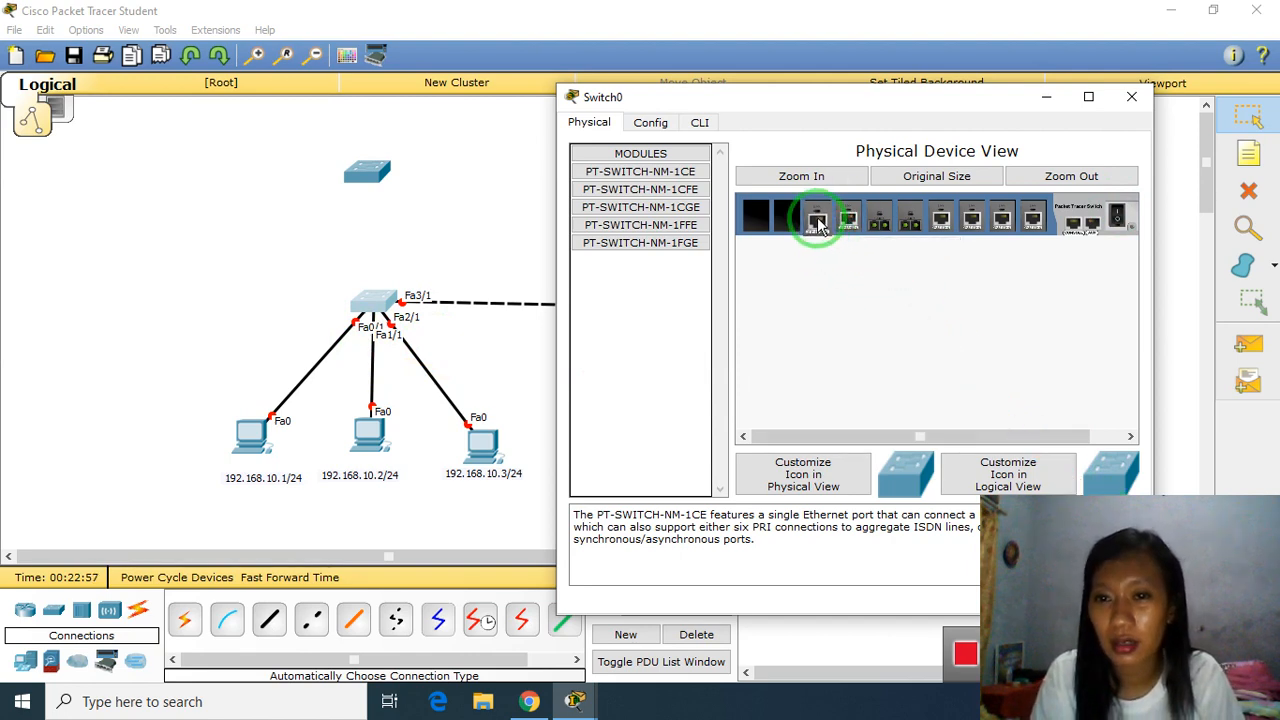
pyautogui.click(1117, 218)
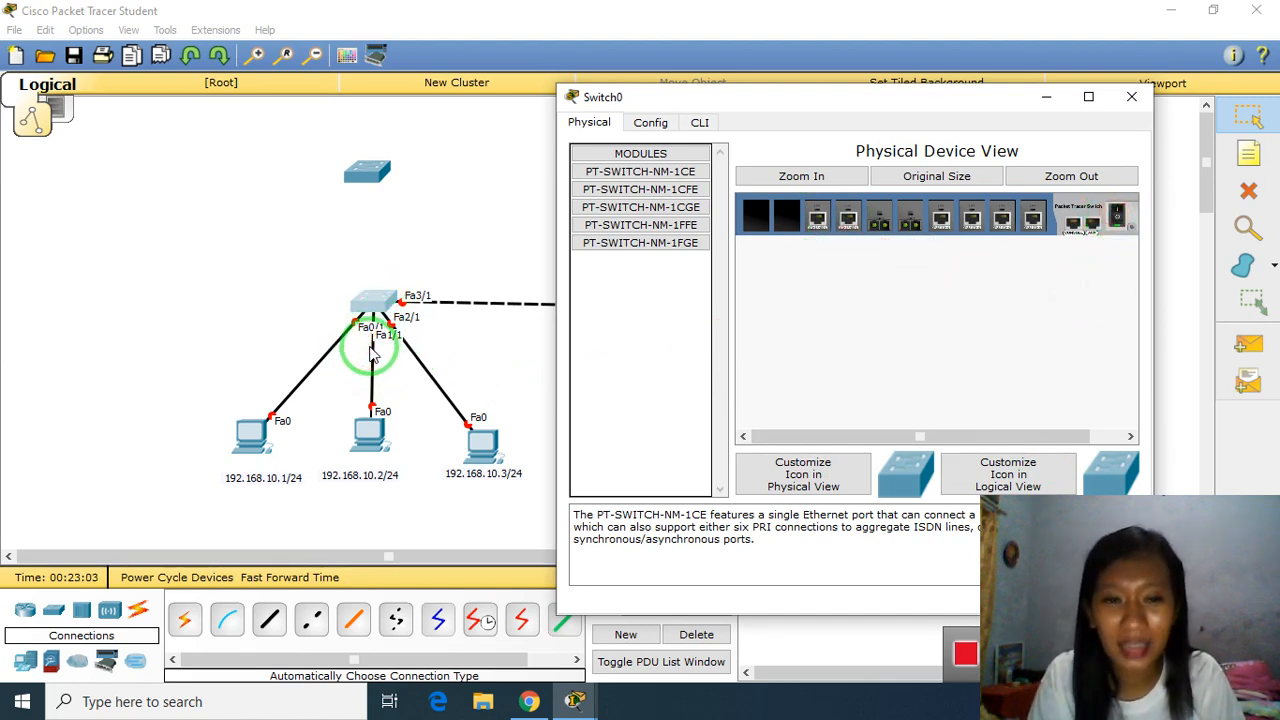
pyautogui.click(1133, 100)
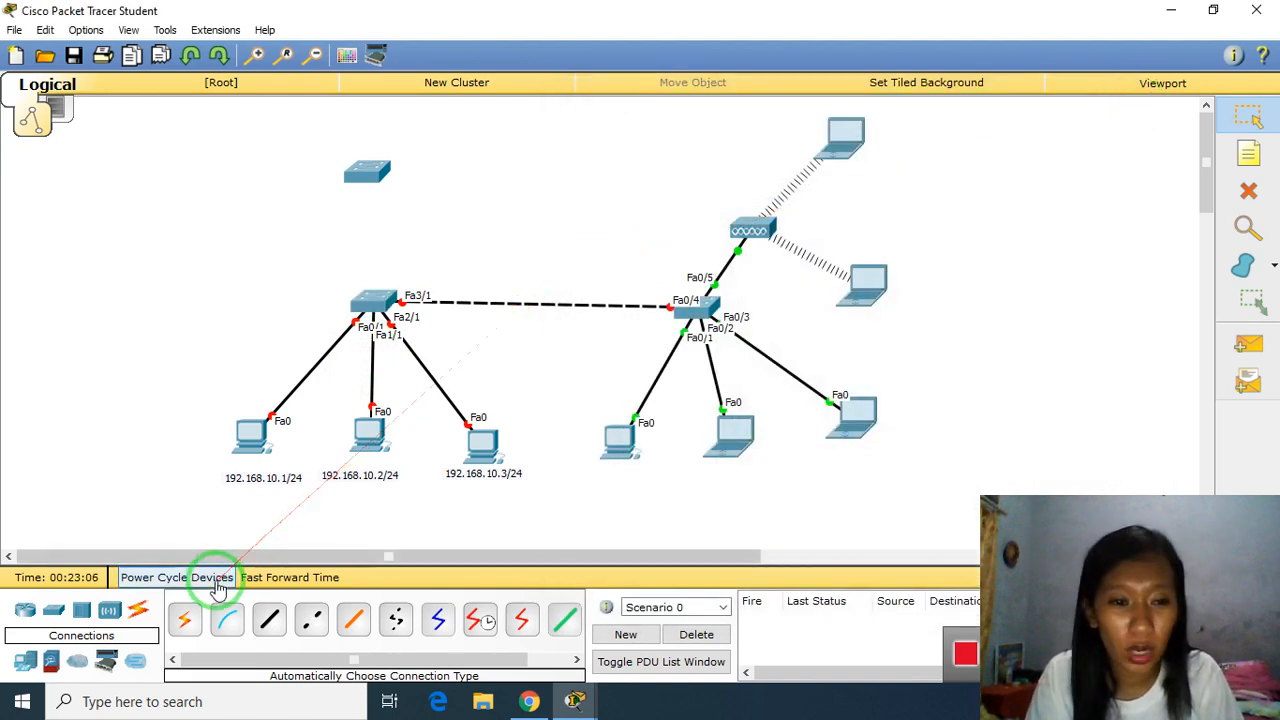
# Step: Connect the 2960 switch to the first switch with an automatically chosen cable and align it straight above that switch
pyautogui.click(366, 166)
pyautogui.click(378, 300)
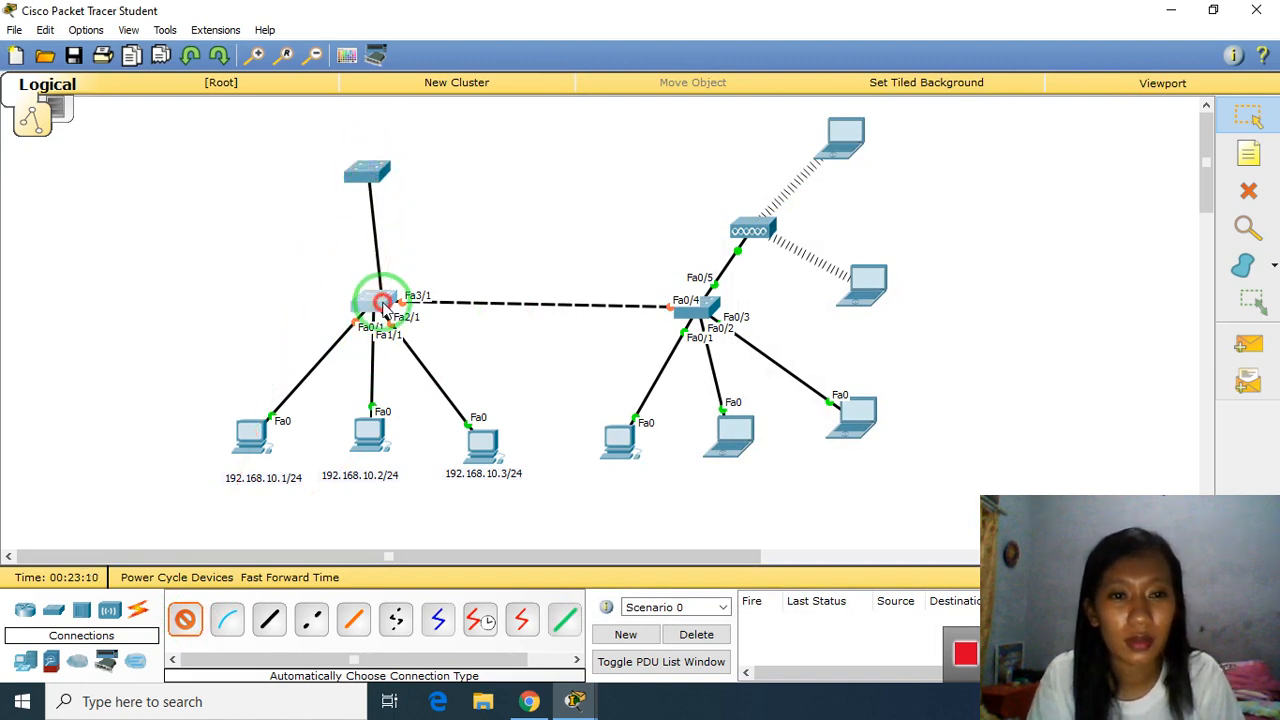
pyautogui.click(368, 172)
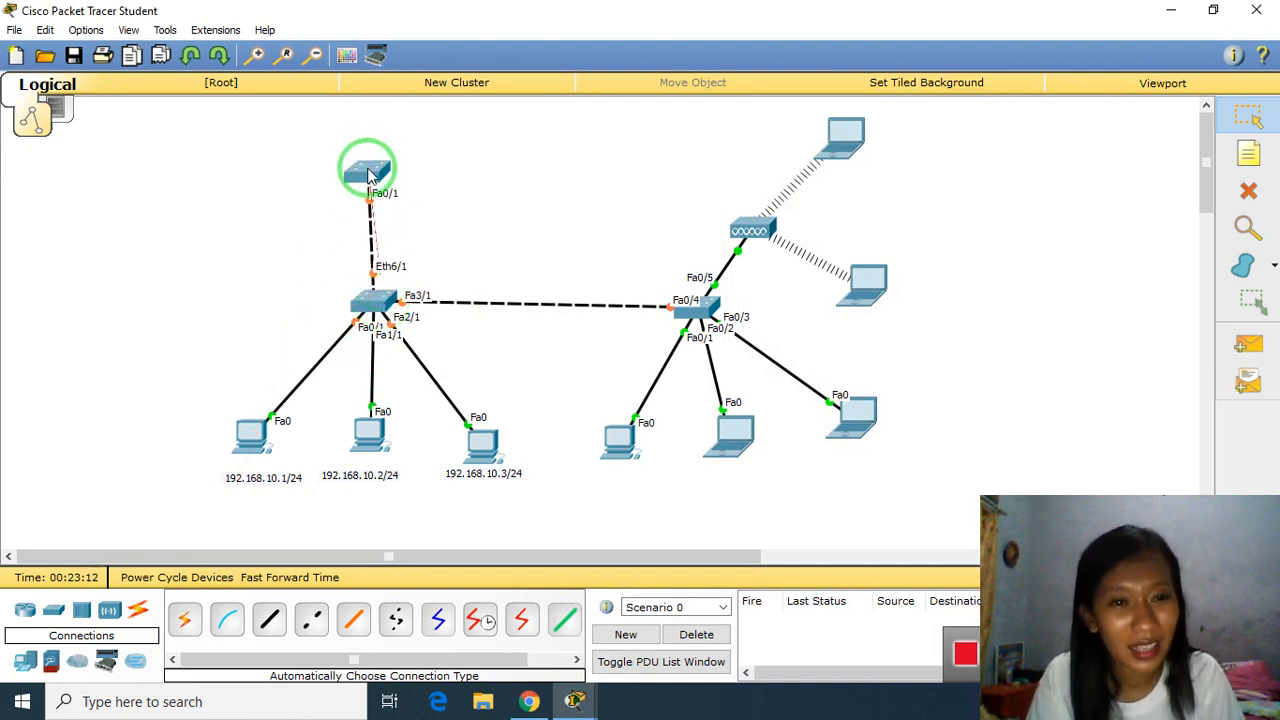
pyautogui.moveTo(366, 172); pyautogui.dragTo(372, 172)
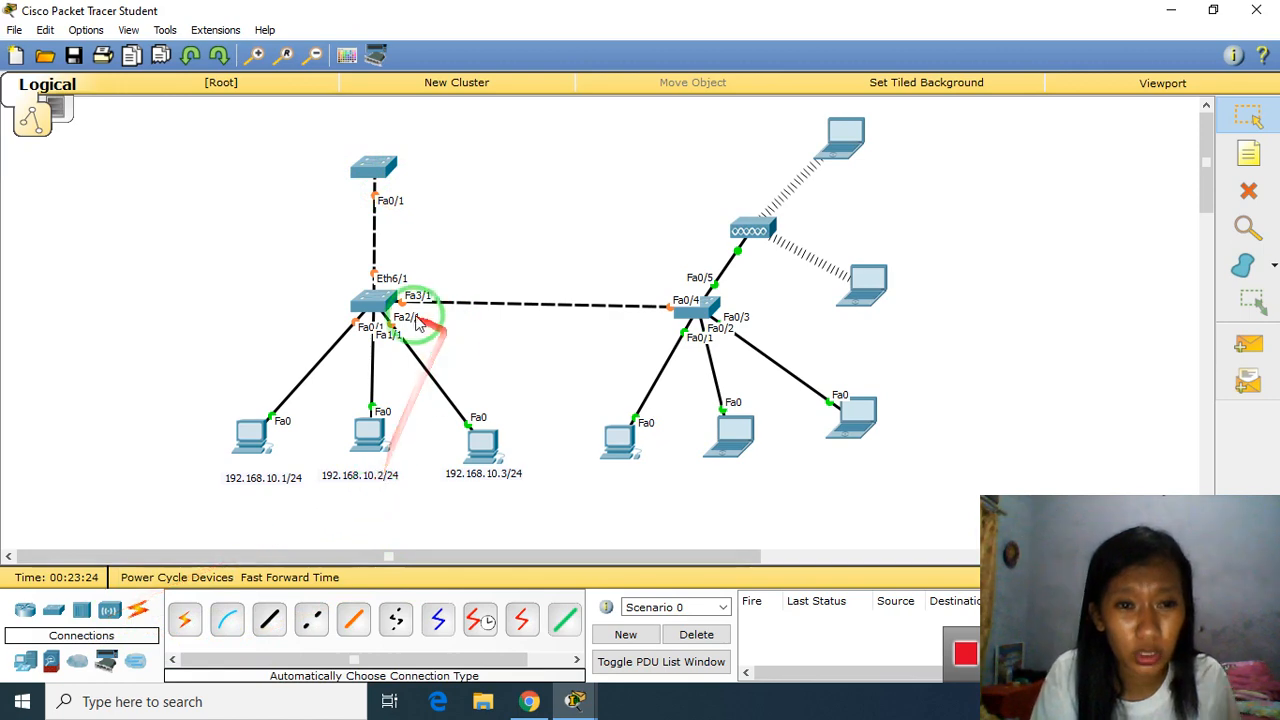
pyautogui.moveTo(390, 313)
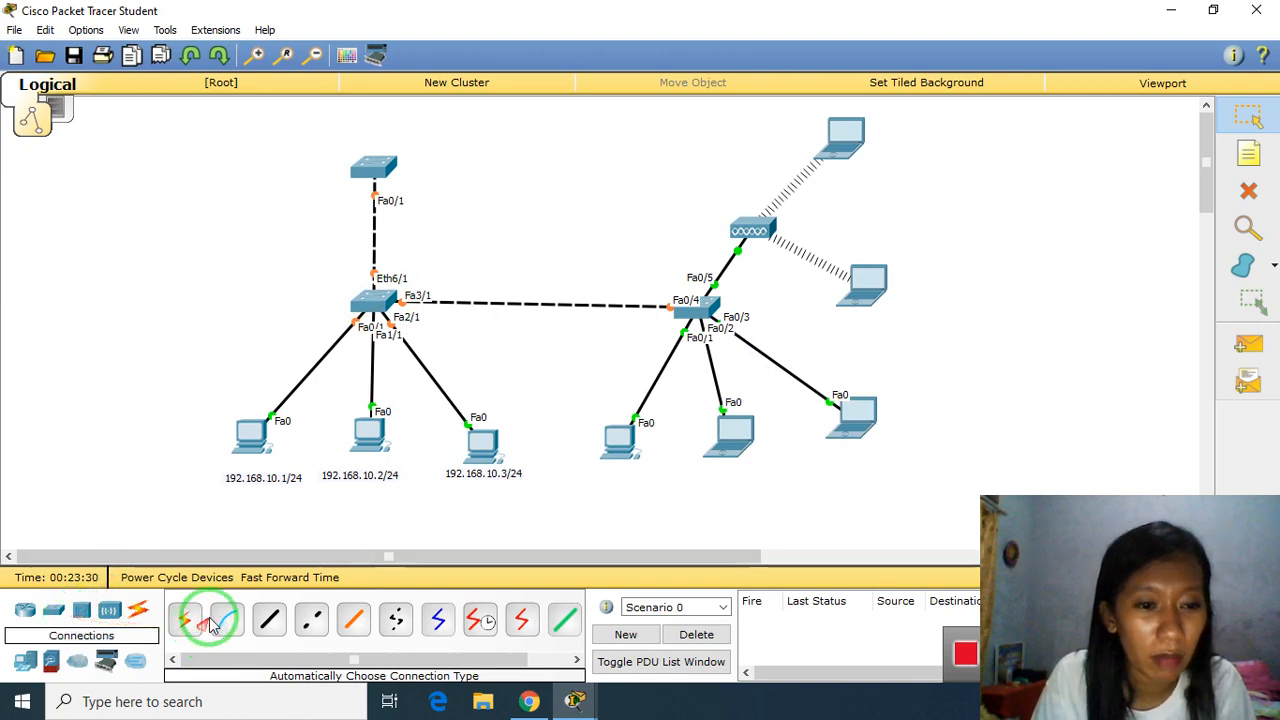
# Step: Add three PC-PT computers and arrange them around the left side of the 2960 switch
pyautogui.click(25, 661)
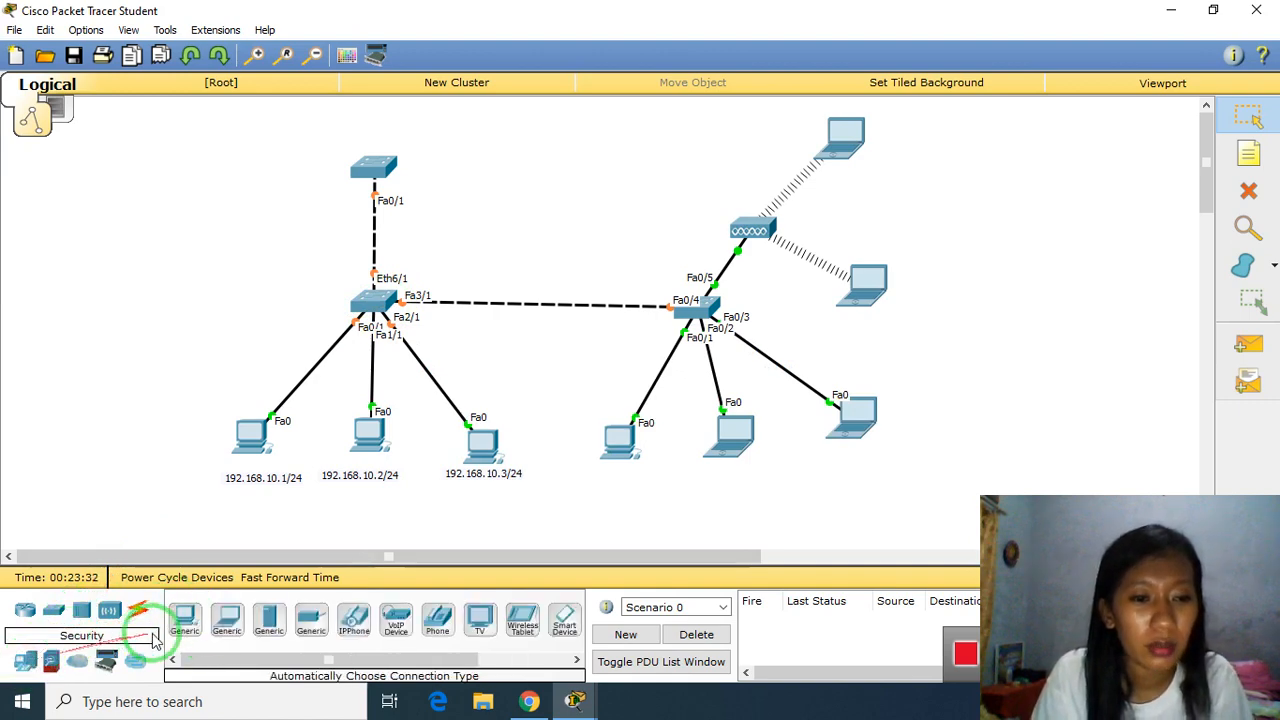
pyautogui.moveTo(184, 620); pyautogui.dragTo(268, 148)
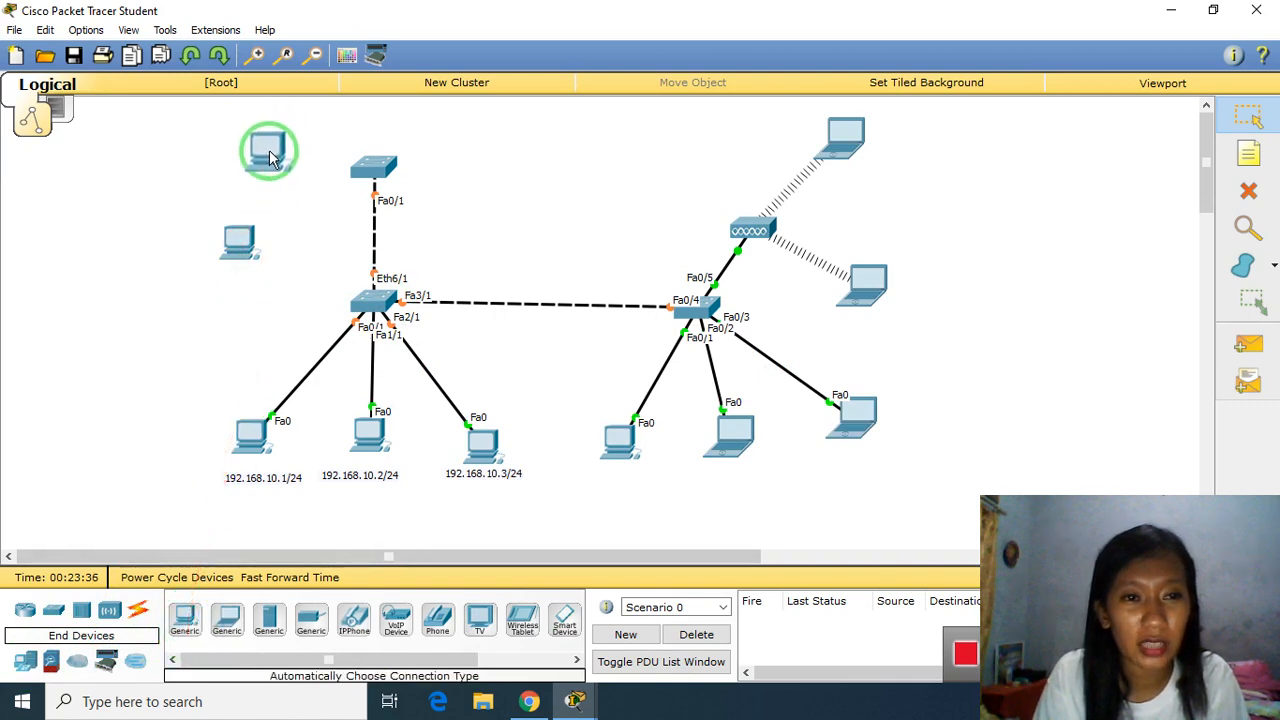
pyautogui.click(195, 612)
pyautogui.moveTo(198, 612); pyautogui.dragTo(336, 124)
pyautogui.moveTo(268, 146); pyautogui.dragTo(296, 236)
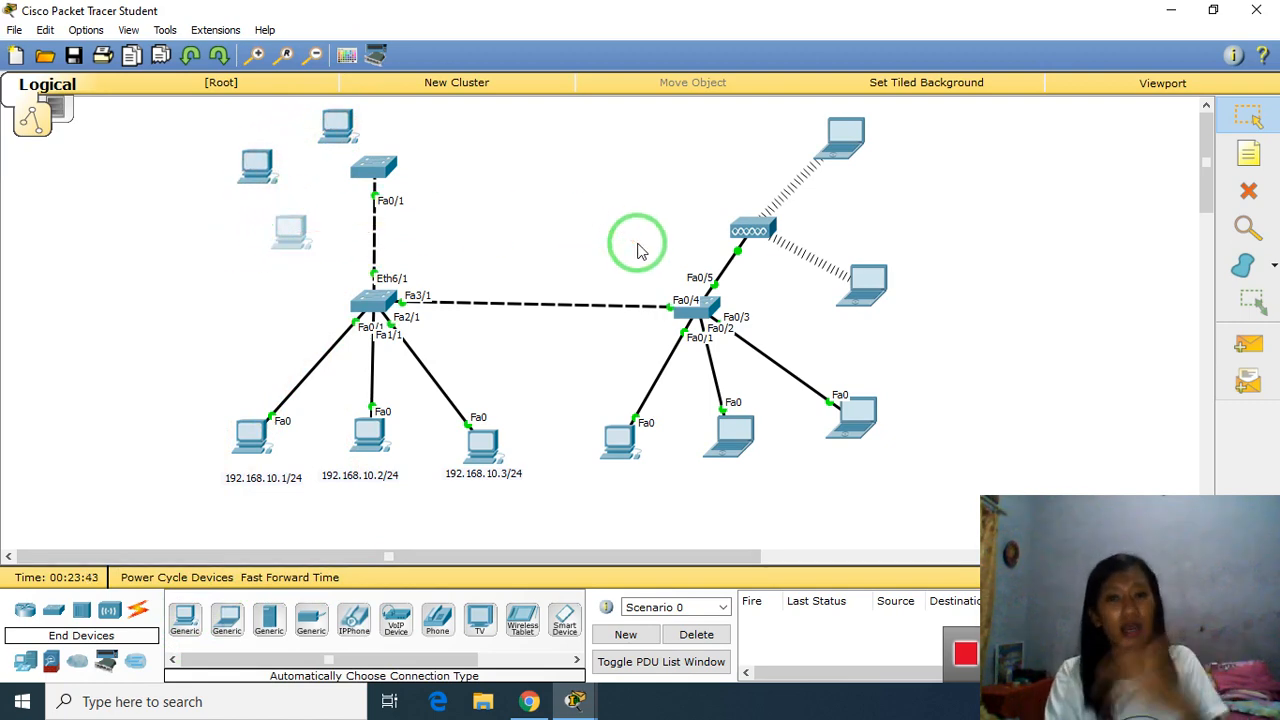
# Step: Shift the whole topology slightly down and to the right, and move the topmost PC away from the 2960 switch
pyautogui.moveTo(109, 100); pyautogui.dragTo(947, 511)
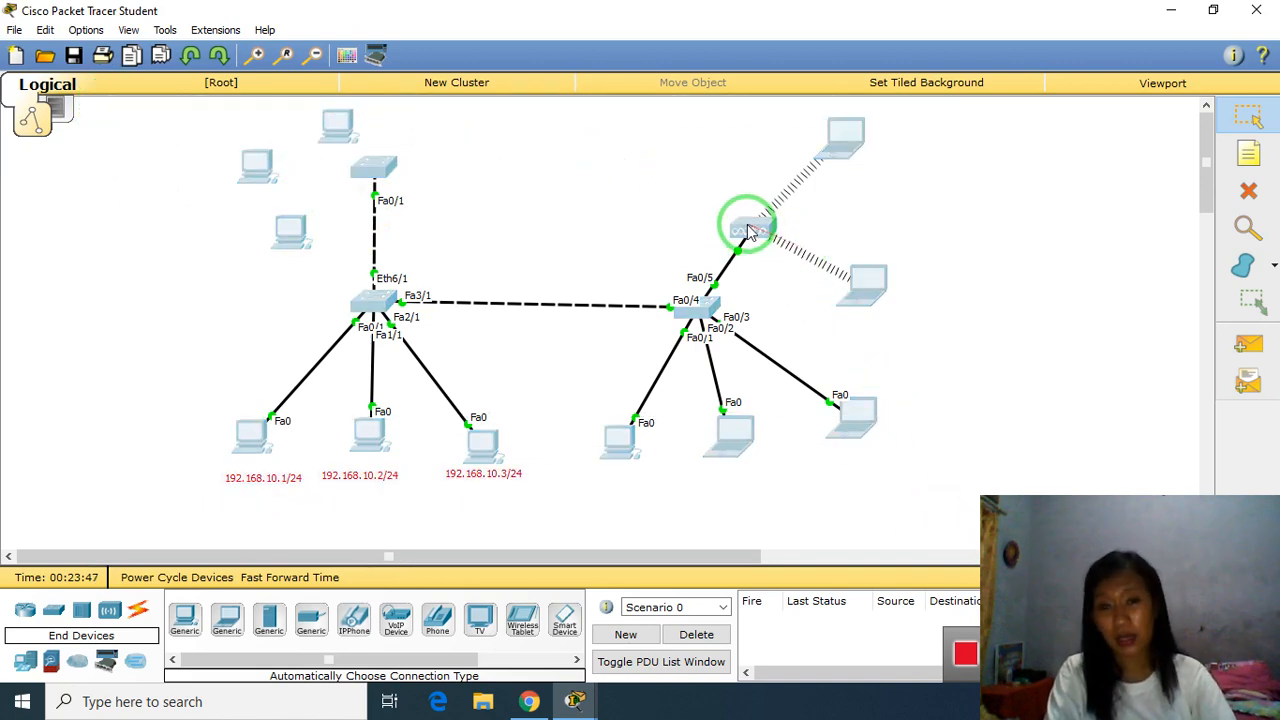
pyautogui.moveTo(750, 231); pyautogui.dragTo(766, 270)
pyautogui.click(1006, 263)
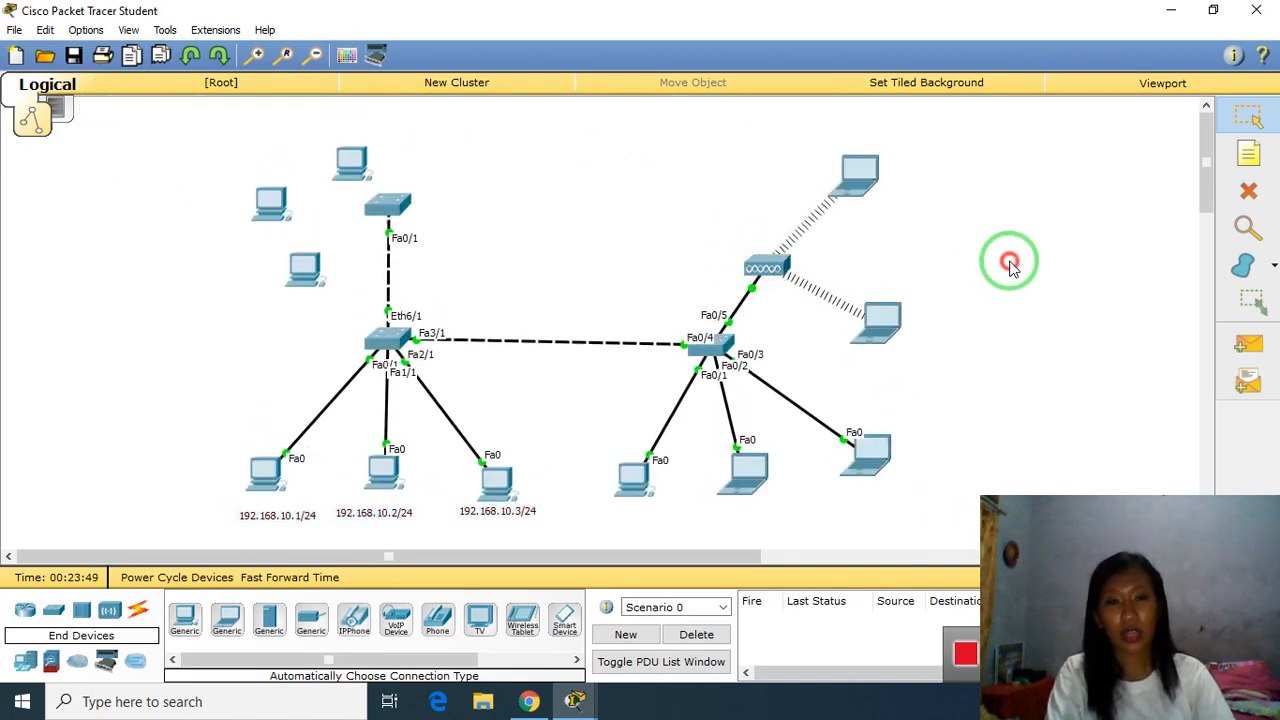
pyautogui.moveTo(380, 162); pyautogui.dragTo(340, 152)
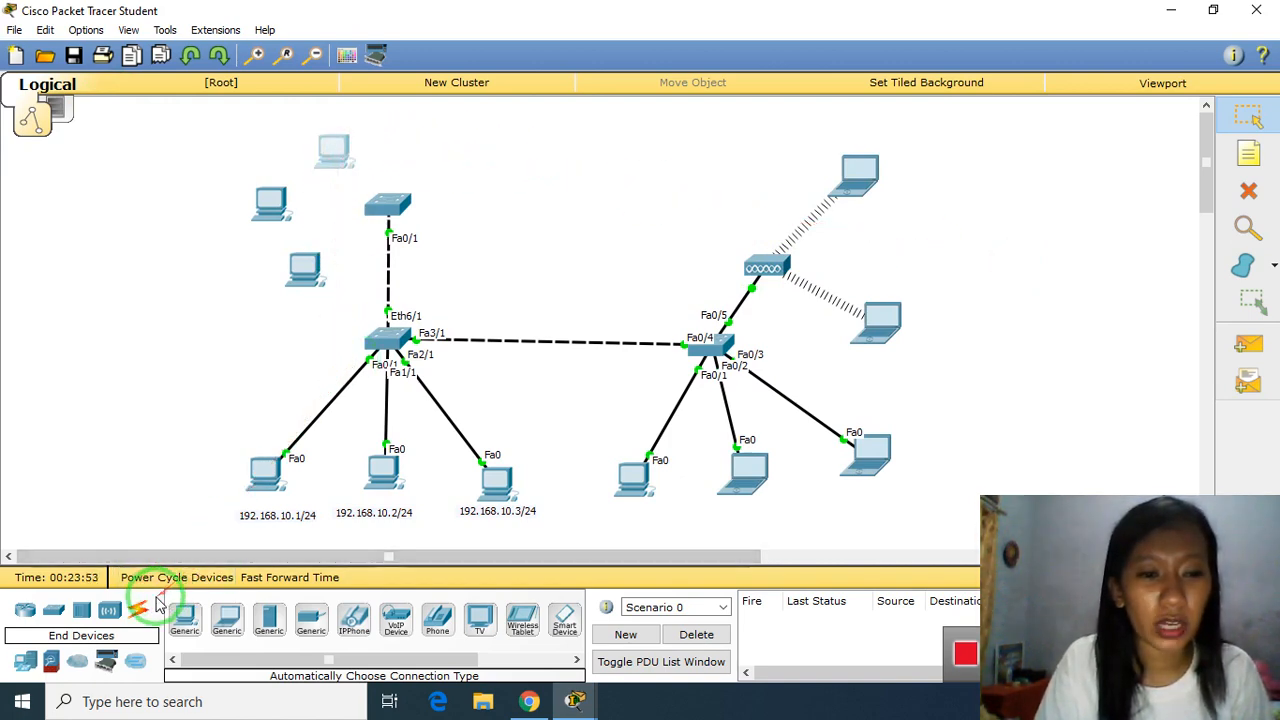
# Step: Connect the 2960 switch to each of its three new PCs with automatically chosen cables
pyautogui.click(140, 610)
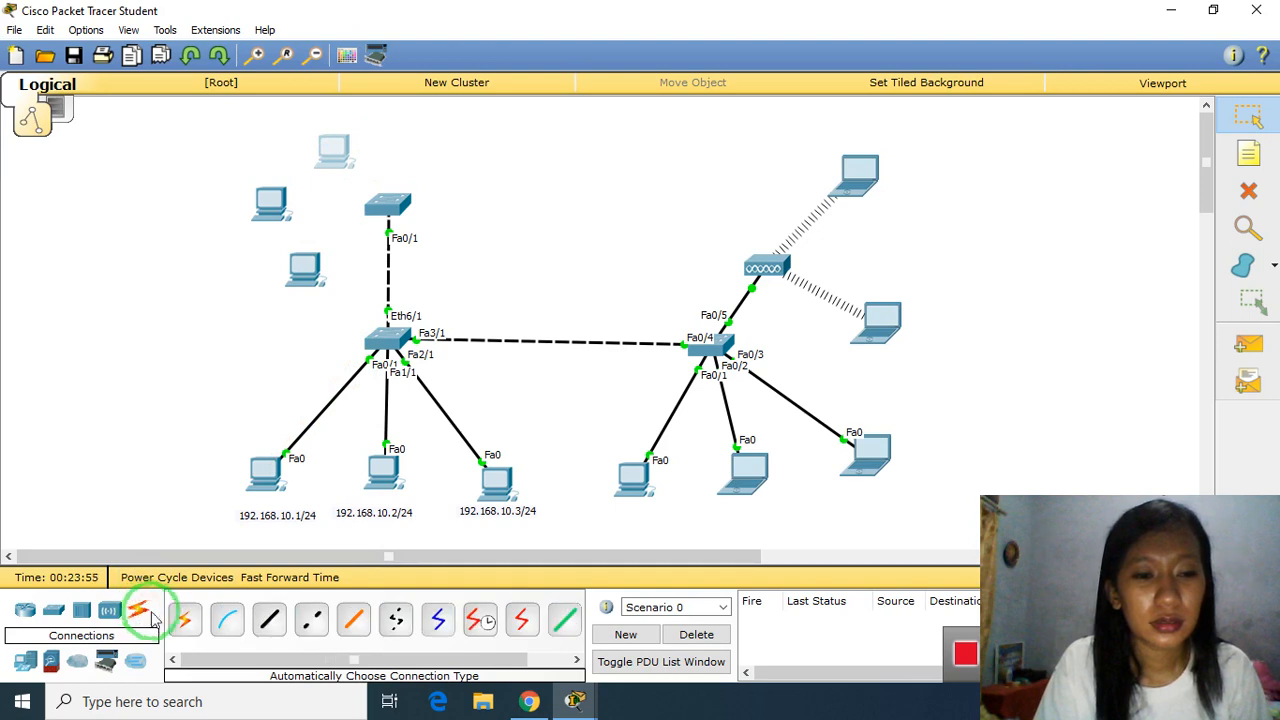
pyautogui.click(188, 622)
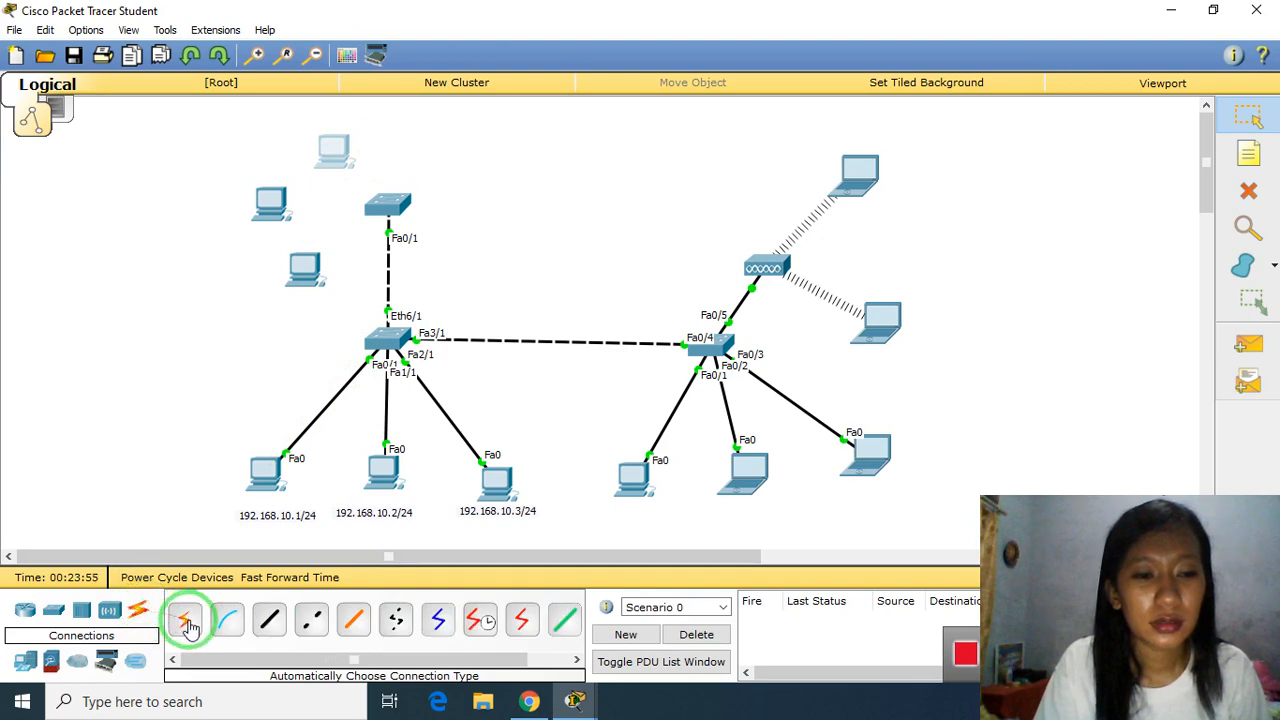
pyautogui.click(388, 208)
pyautogui.click(306, 275)
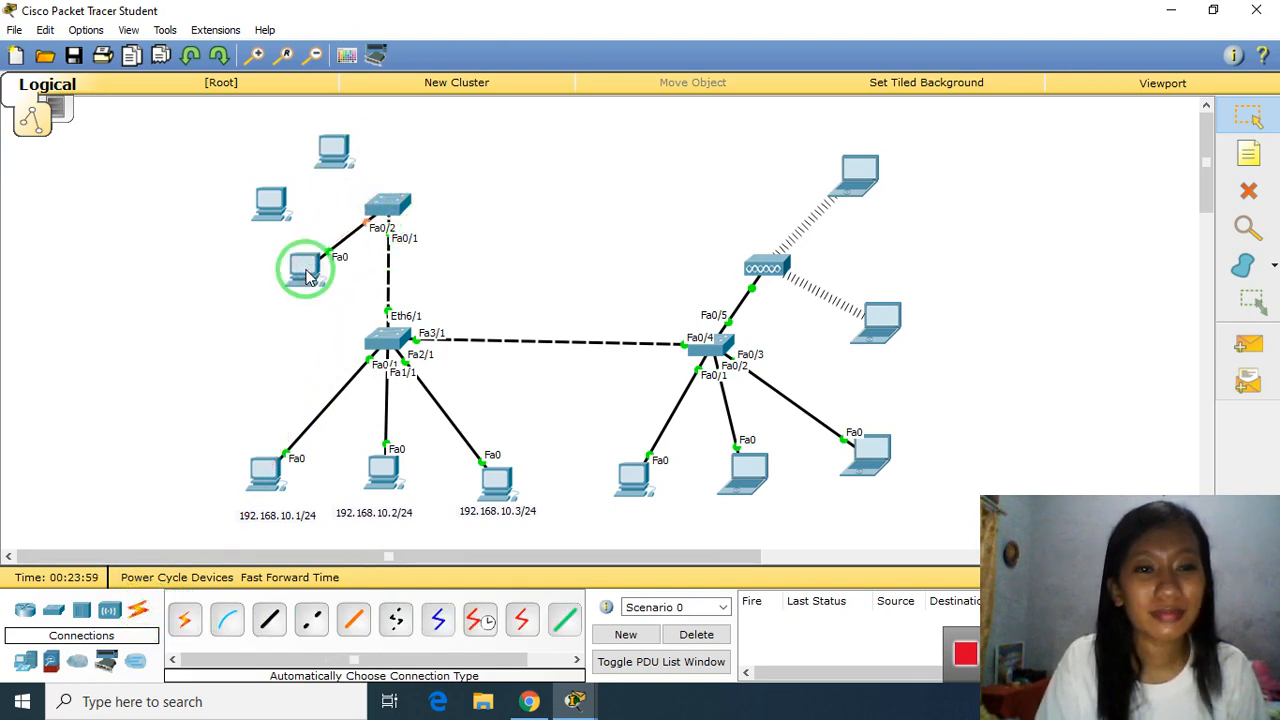
pyautogui.click(184, 620)
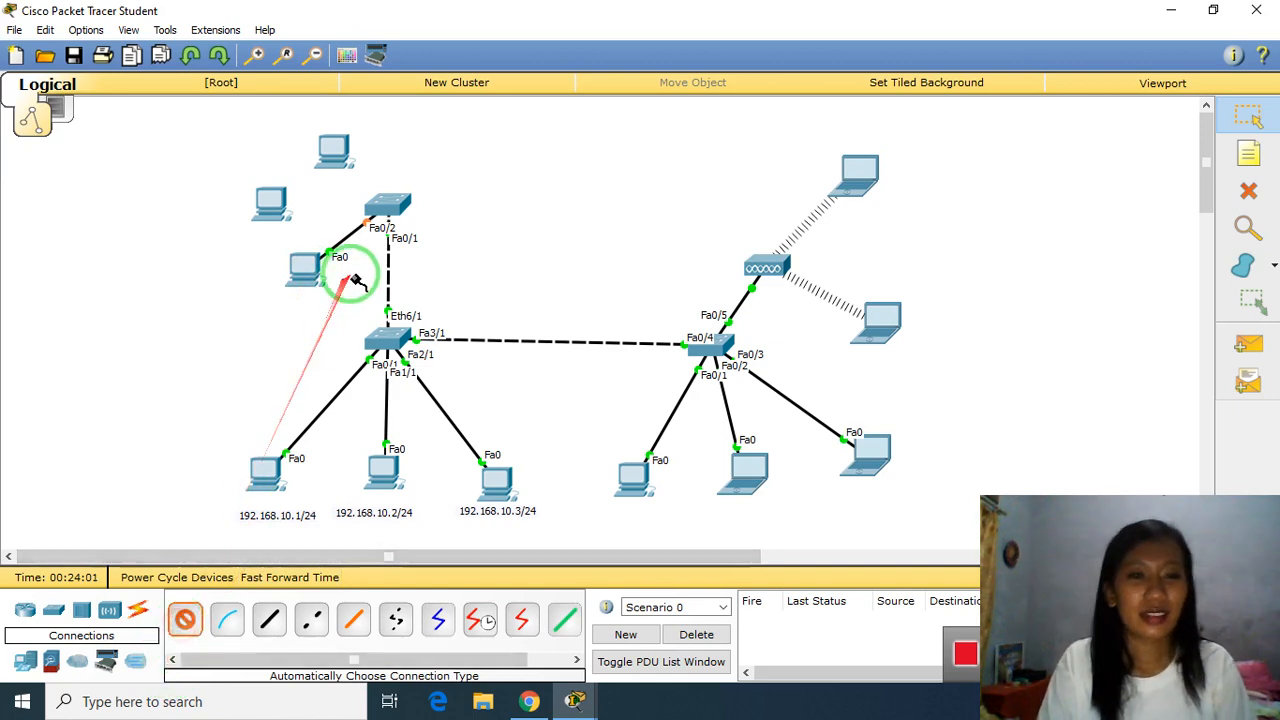
pyautogui.click(386, 205)
pyautogui.click(268, 206)
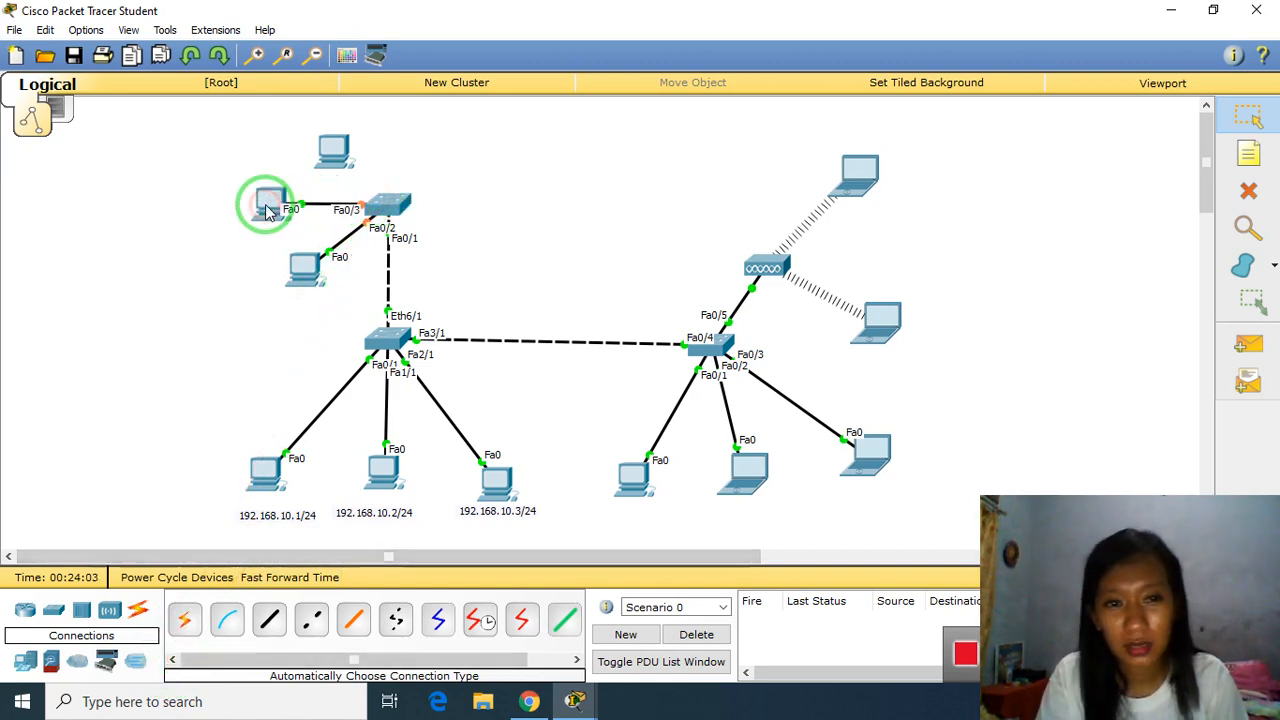
pyautogui.click(184, 620)
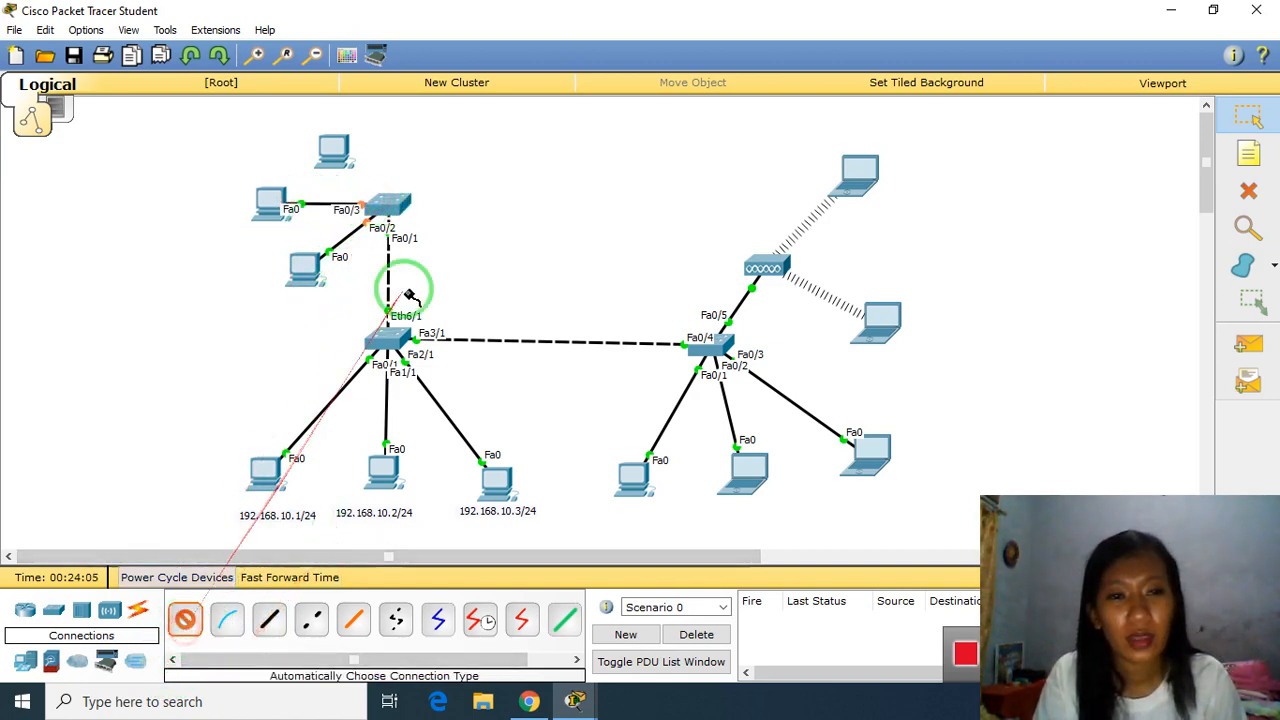
pyautogui.click(388, 203)
pyautogui.click(333, 150)
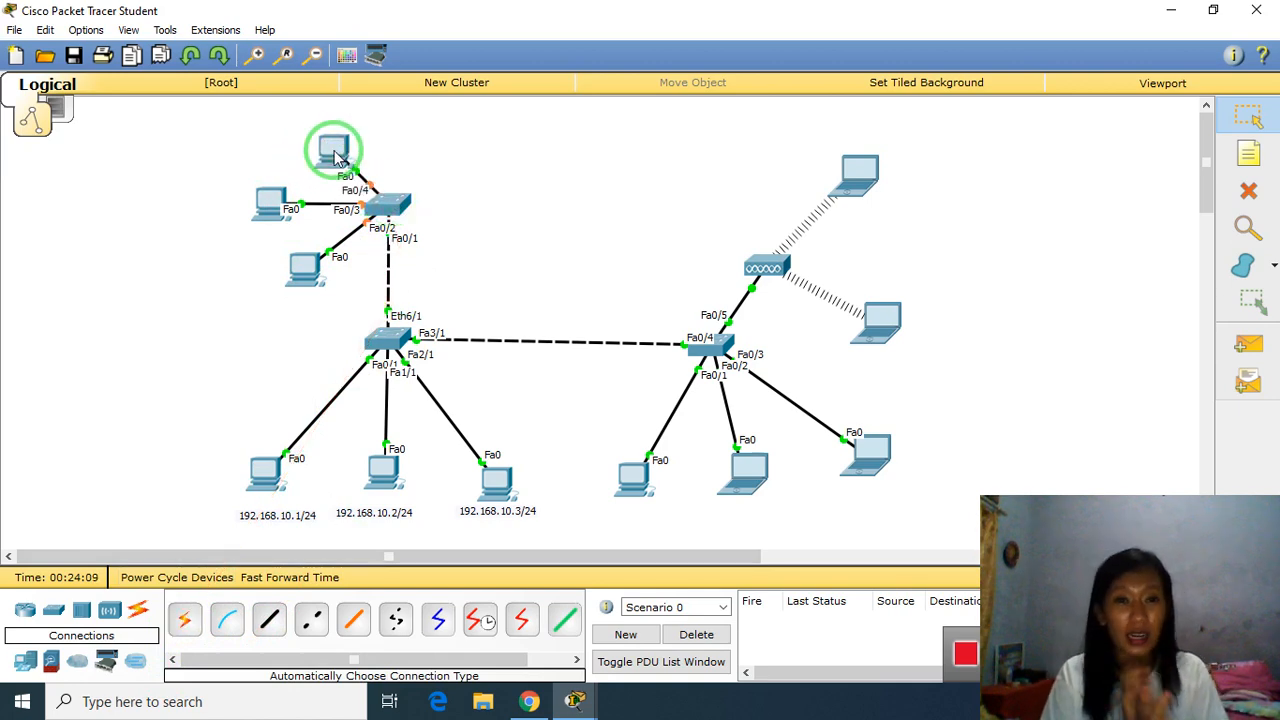
# Step: Give PC6 the static IP address 192.168.10.55, subnet mask 255.255.255.0 and default gateway 192.168.10.1, and close its window
pyautogui.click(336, 155)
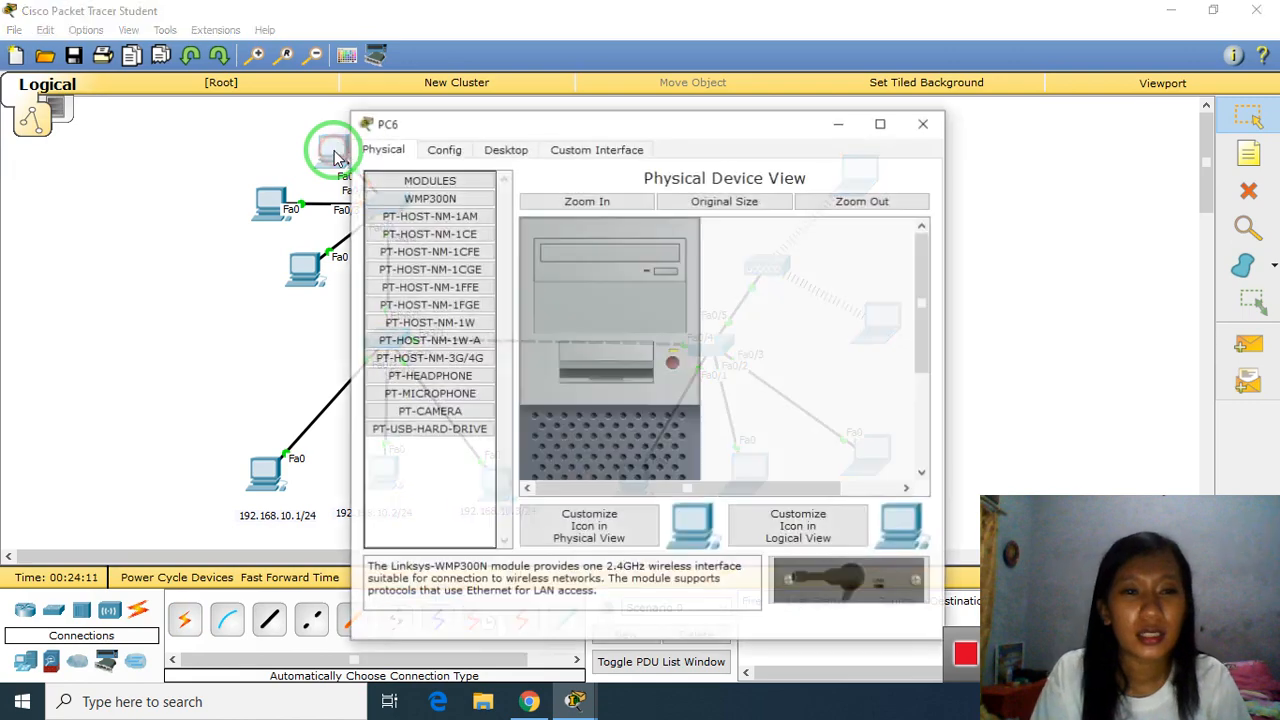
pyautogui.moveTo(591, 120); pyautogui.dragTo(921, 120)
pyautogui.click(842, 140)
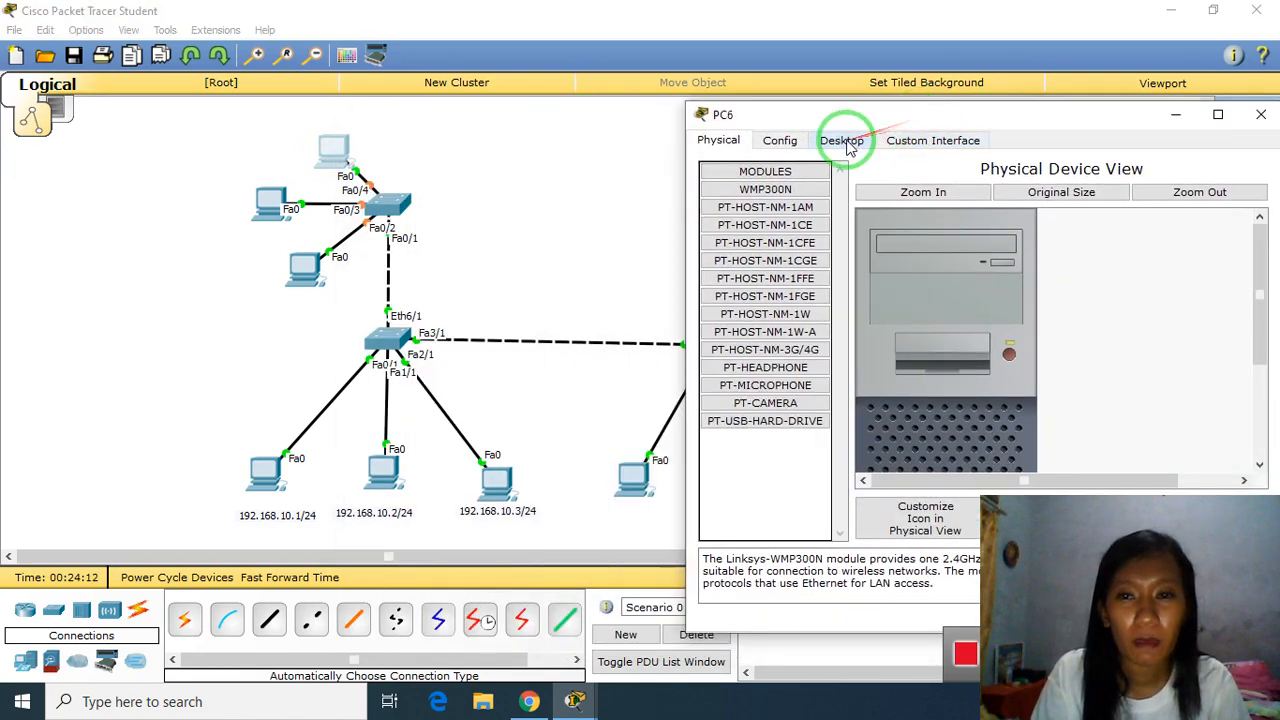
pyautogui.click(737, 208)
pyautogui.click(851, 224)
pyautogui.click(884, 246)
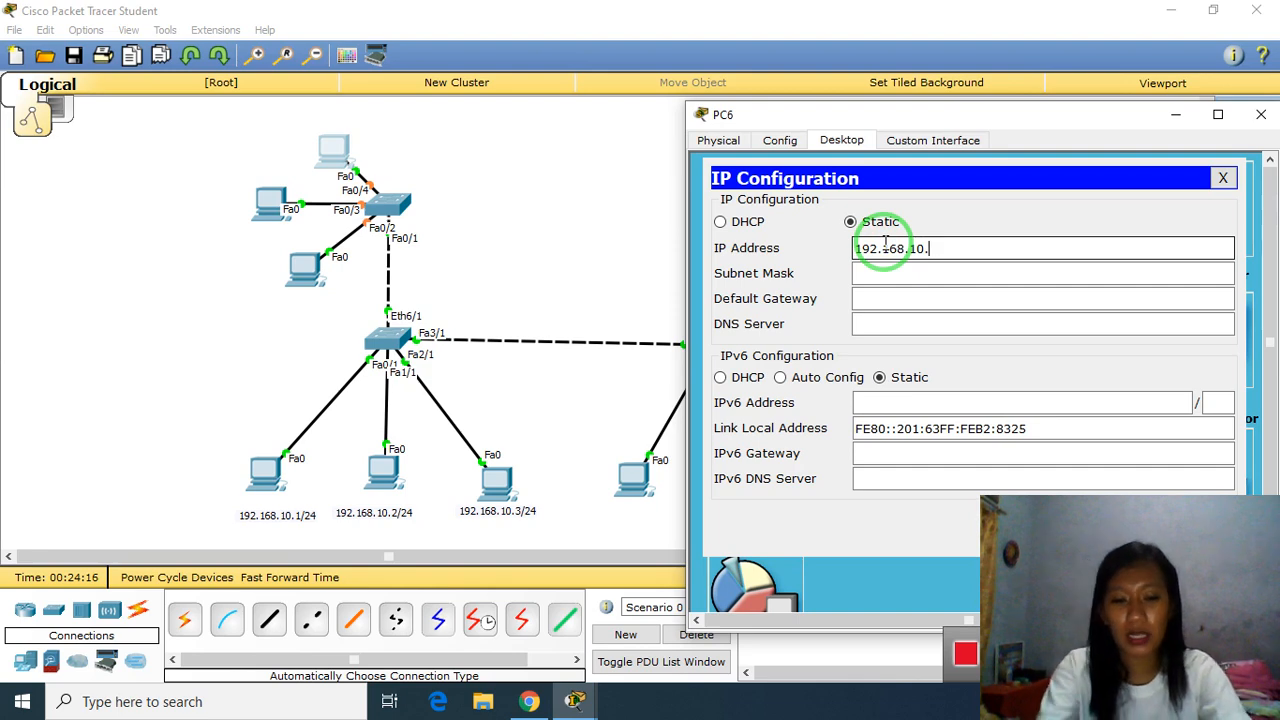
pyautogui.press('Tab')
pyautogui.press('Tab')
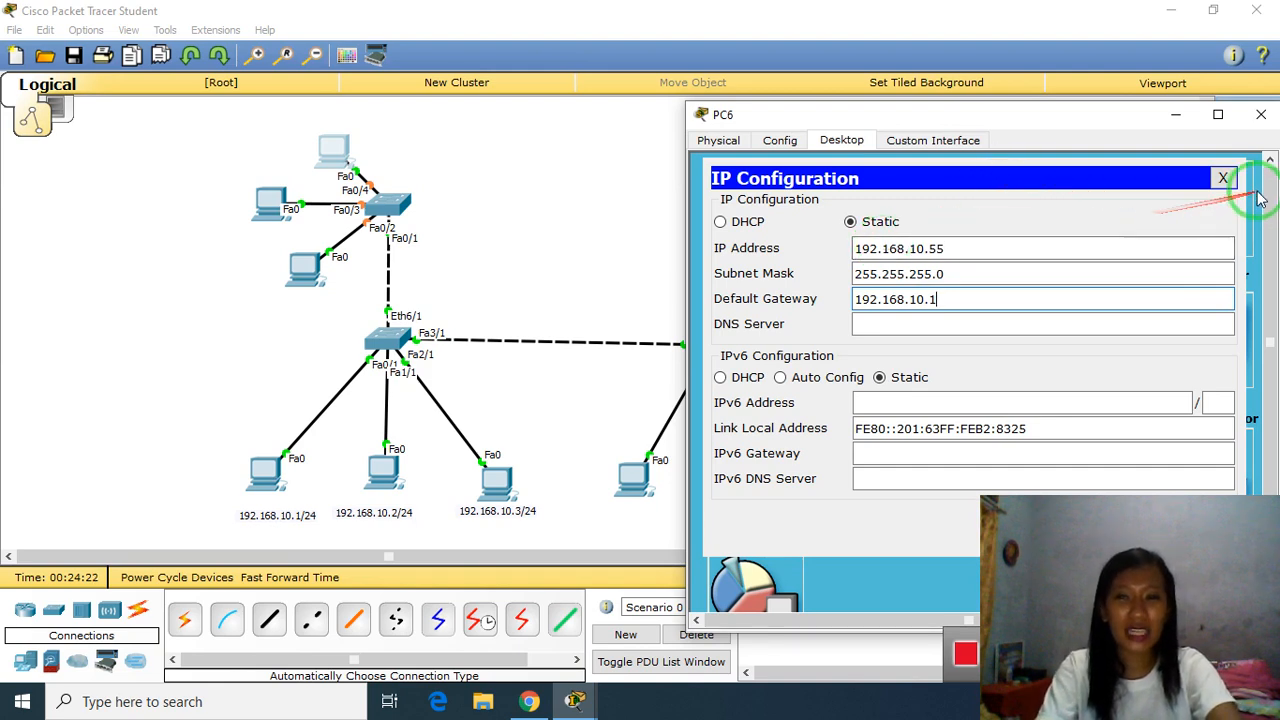
pyautogui.click(1228, 178)
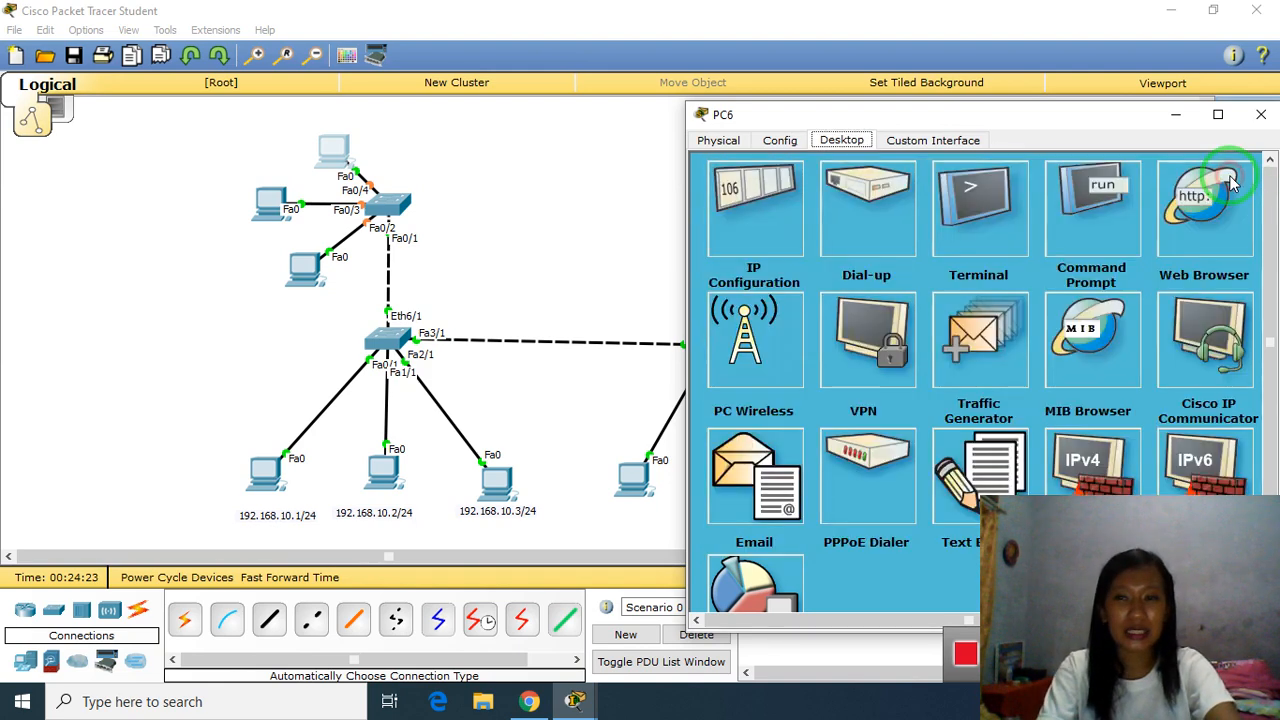
pyautogui.click(1266, 119)
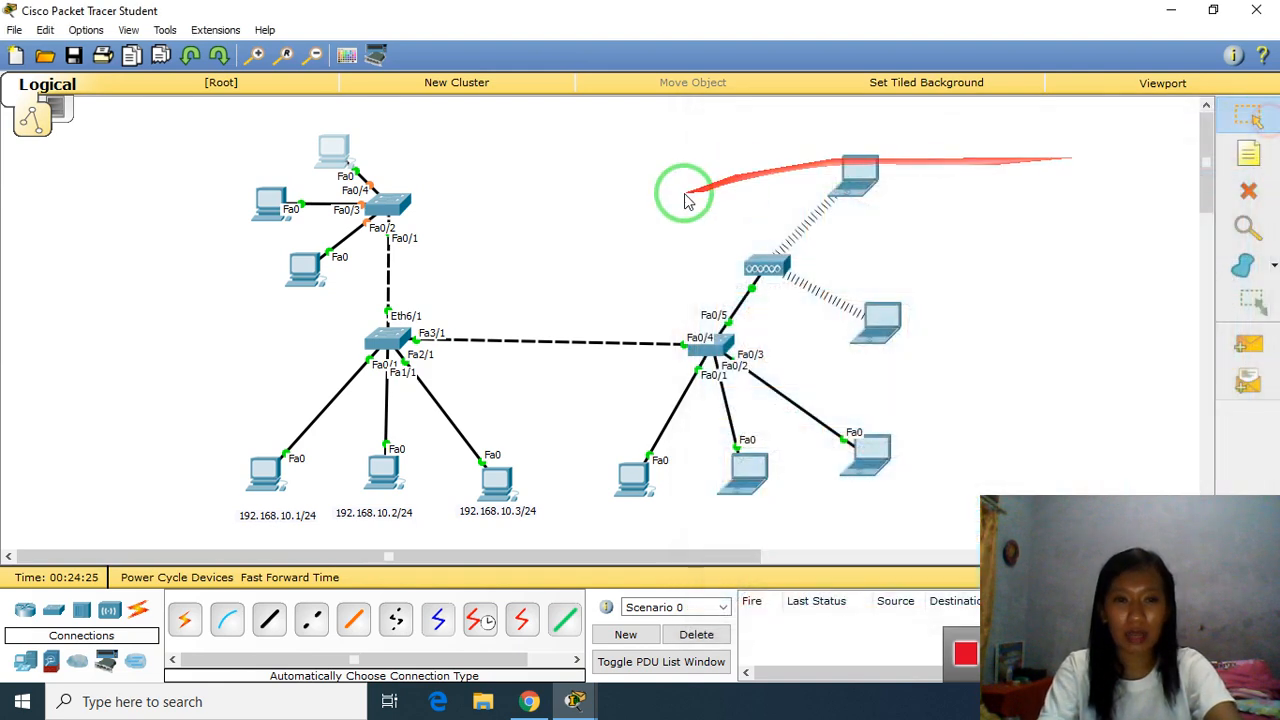
# Step: Give PC5 the static IP address 192.168.10.77 with subnet mask 255.255.255.0 and close its window
pyautogui.click(262, 213)
pyautogui.click(505, 148)
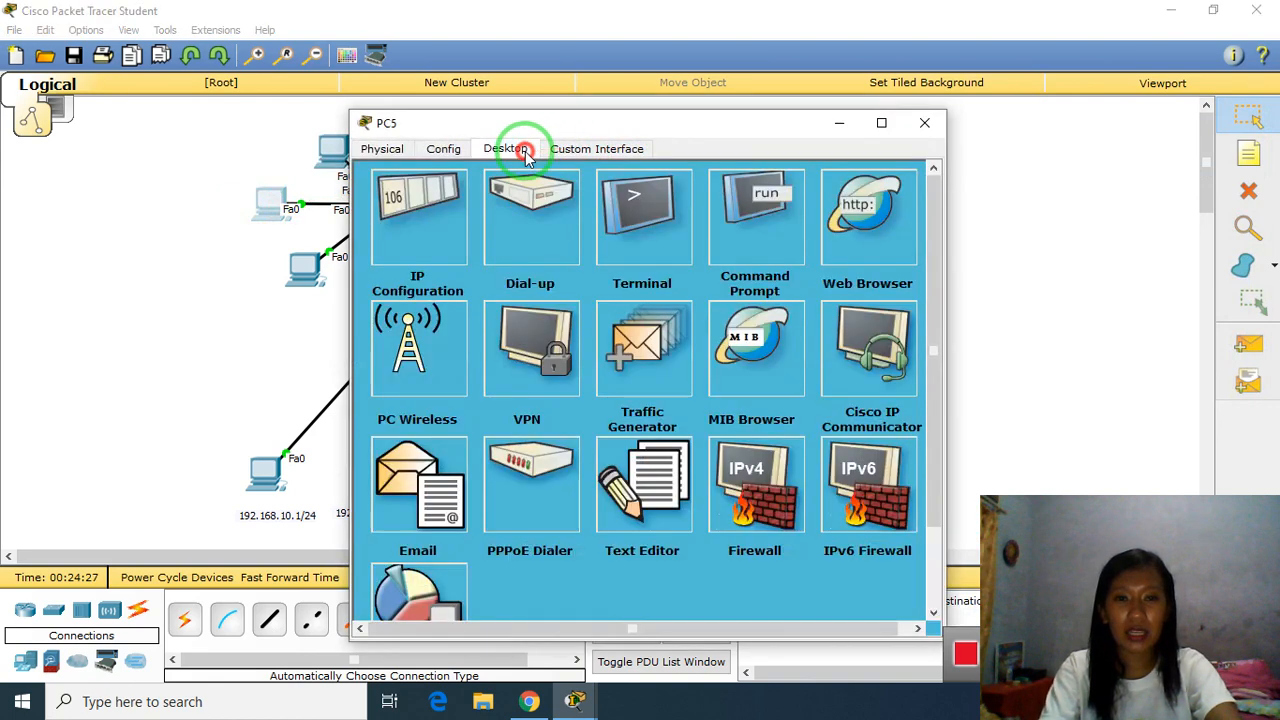
pyautogui.click(447, 249)
pyautogui.click(543, 265)
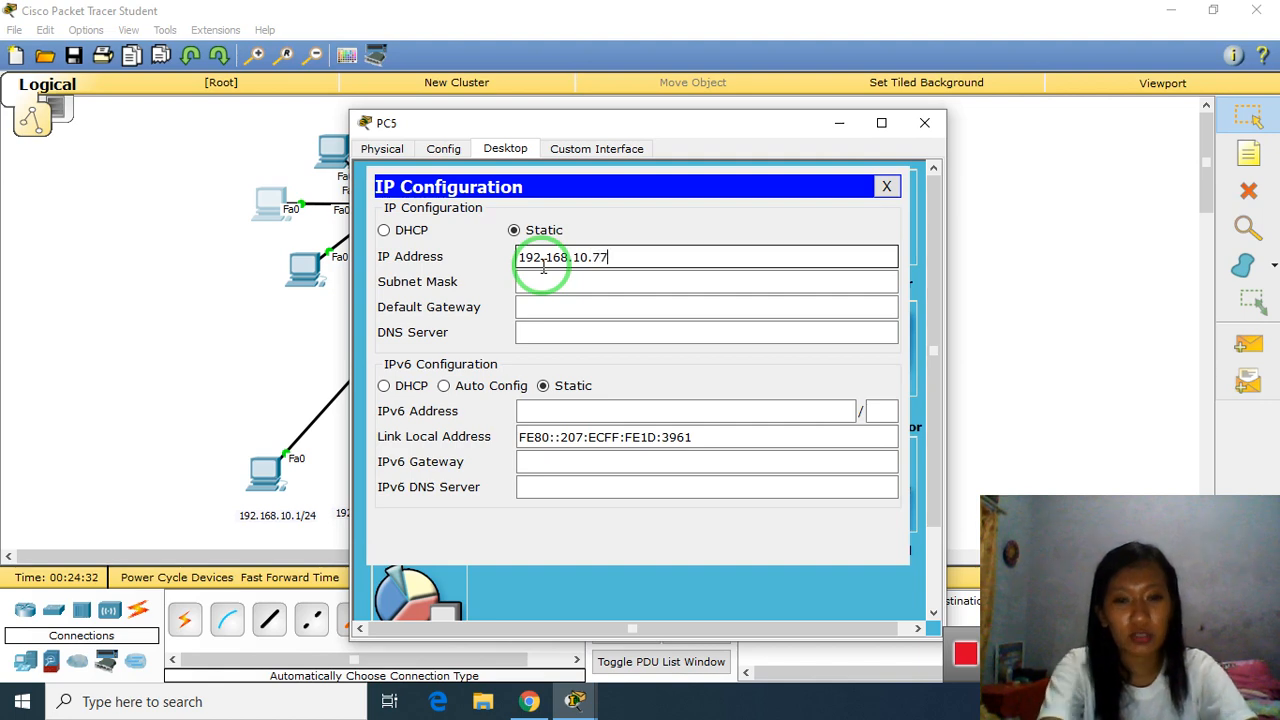
pyautogui.press('Tab')
pyautogui.click(614, 298)
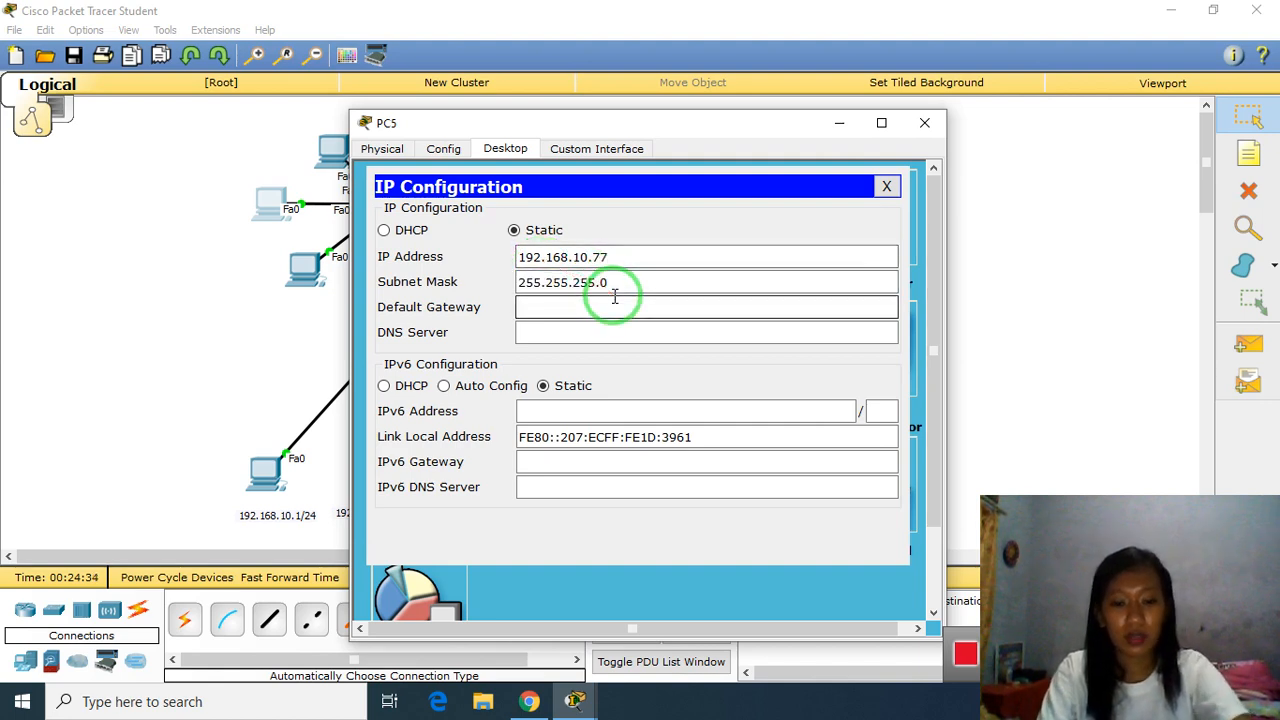
pyautogui.click(886, 186)
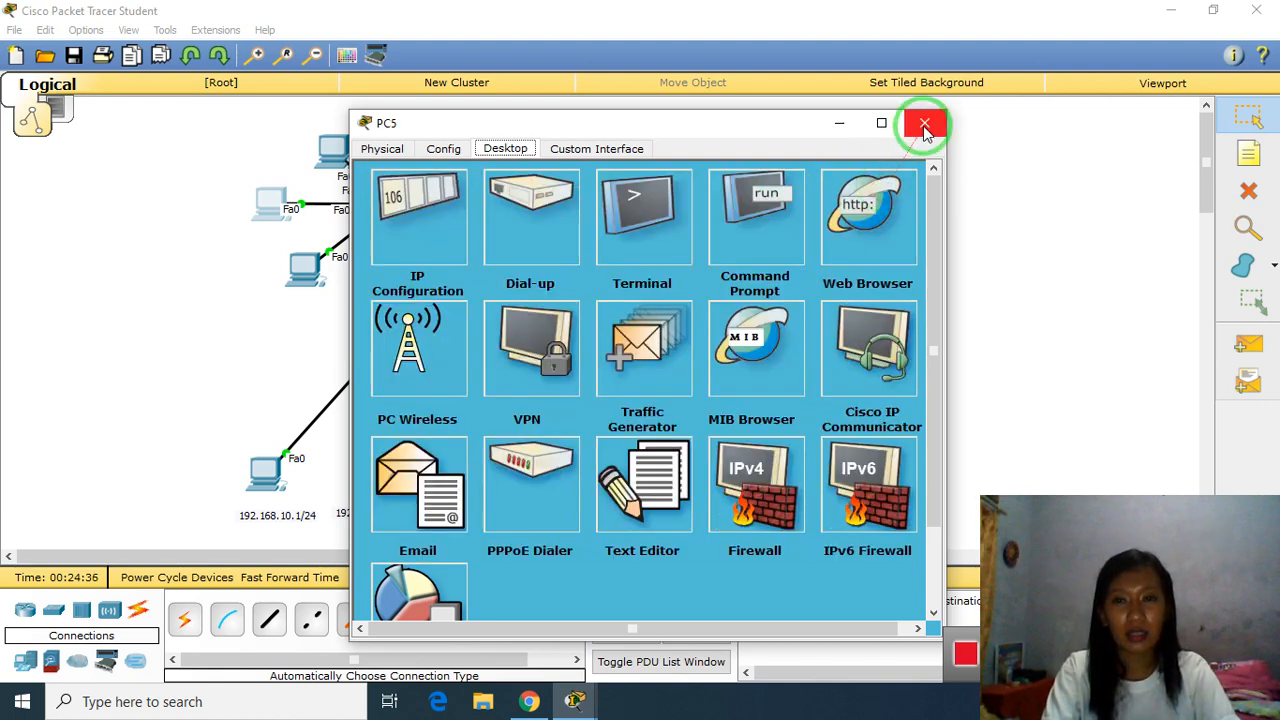
pyautogui.click(924, 123)
# Step: Give PC4 the static IP address 192.168.10.66, subnet mask 255.255.255.0 and default gateway 192.168.10.1, and close its window
pyautogui.click(304, 268)
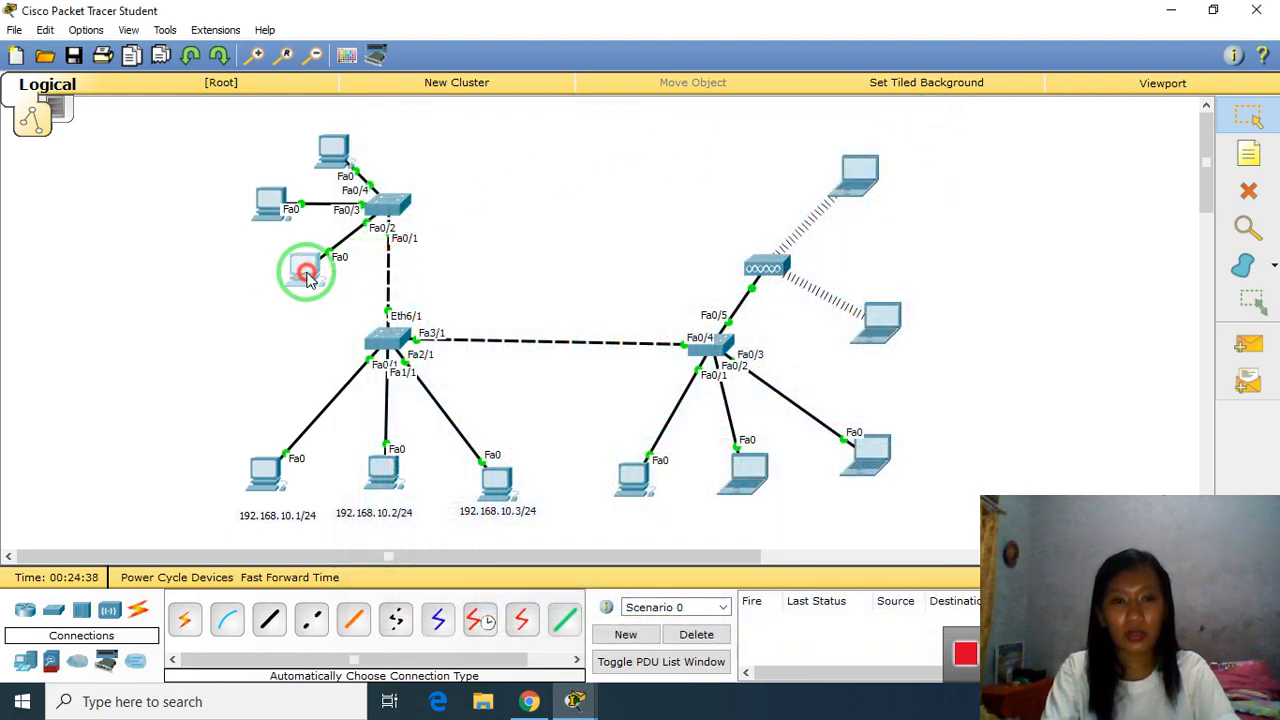
pyautogui.click(506, 150)
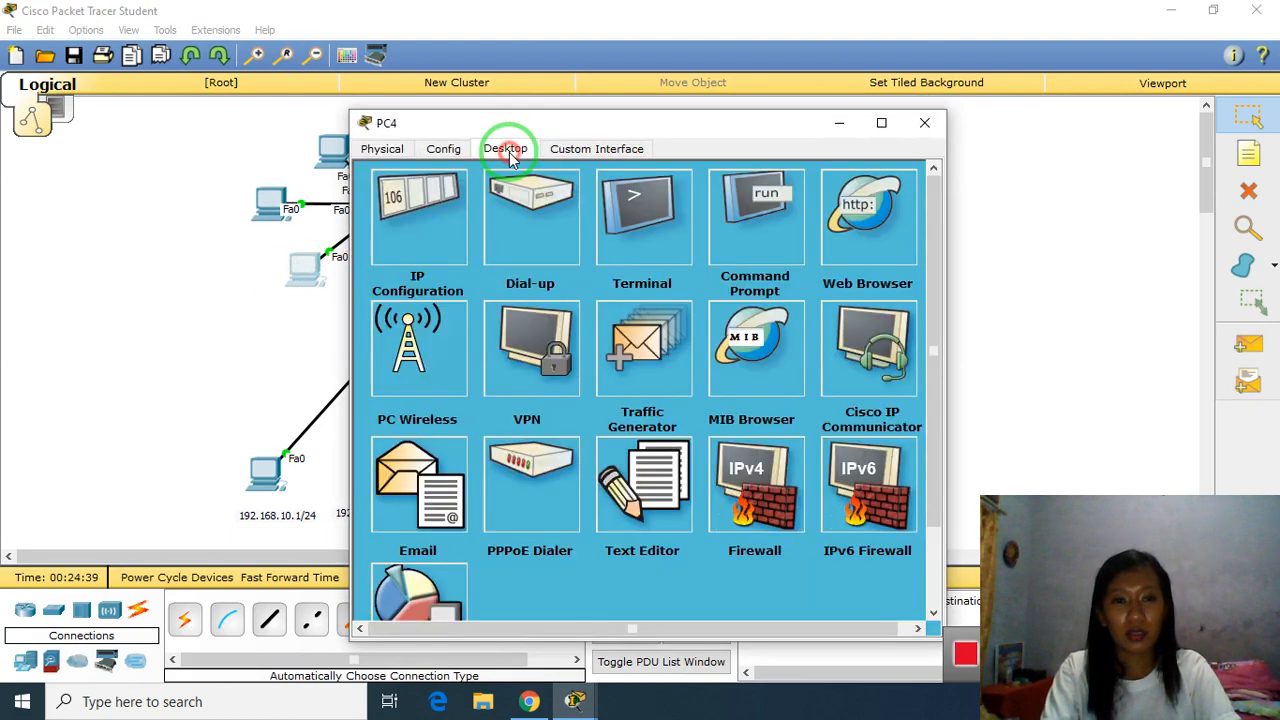
pyautogui.click(422, 248)
pyautogui.click(588, 253)
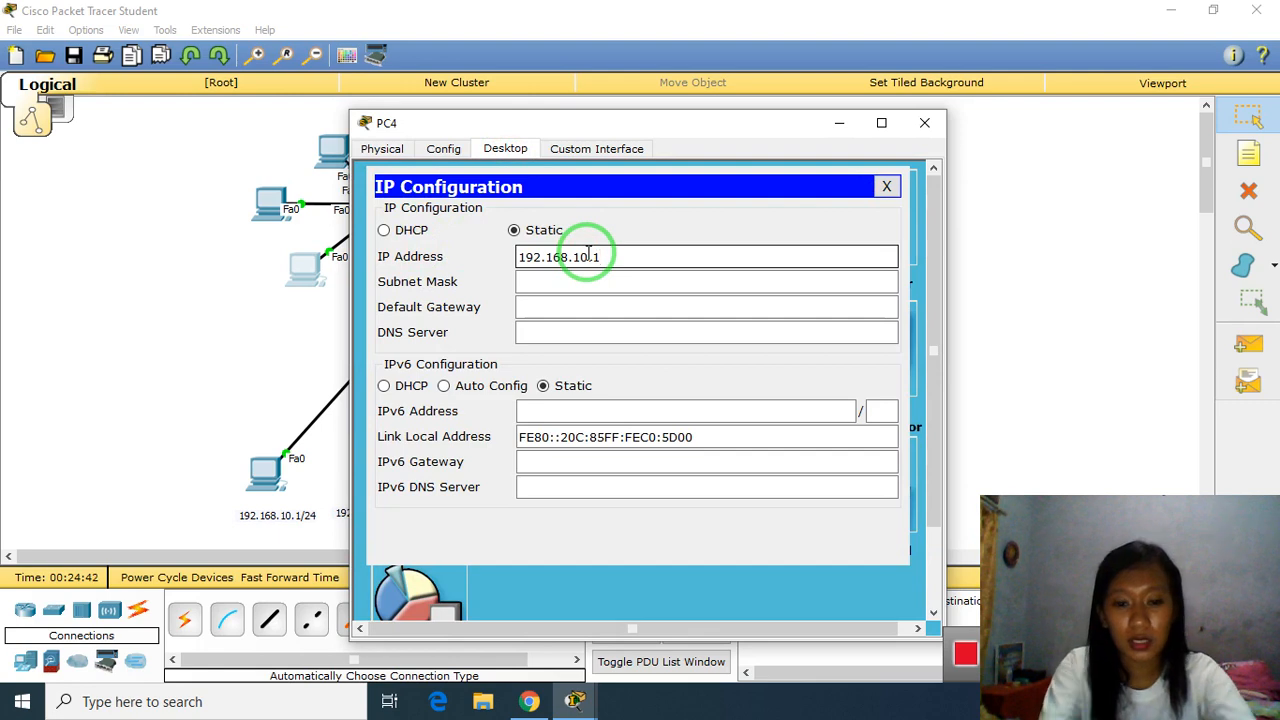
pyautogui.write('66')
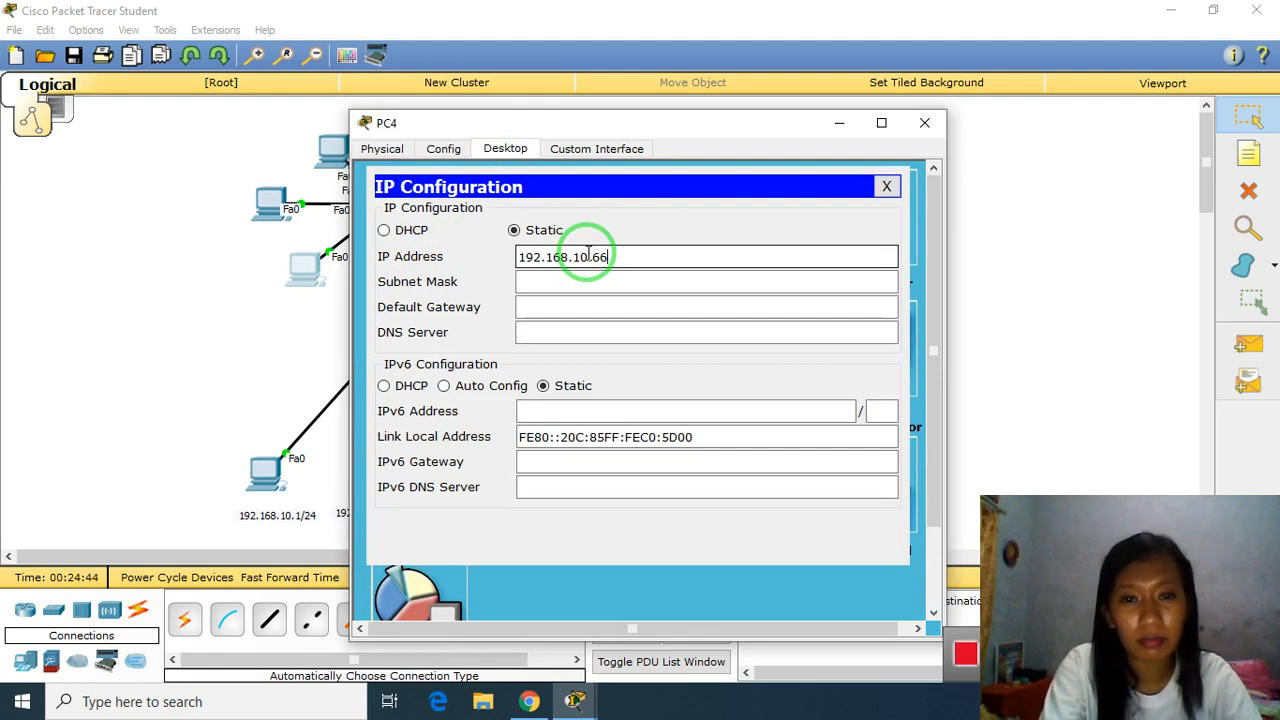
pyautogui.press('Tab')
pyautogui.press('Tab')
pyautogui.write('192.168.10.1')
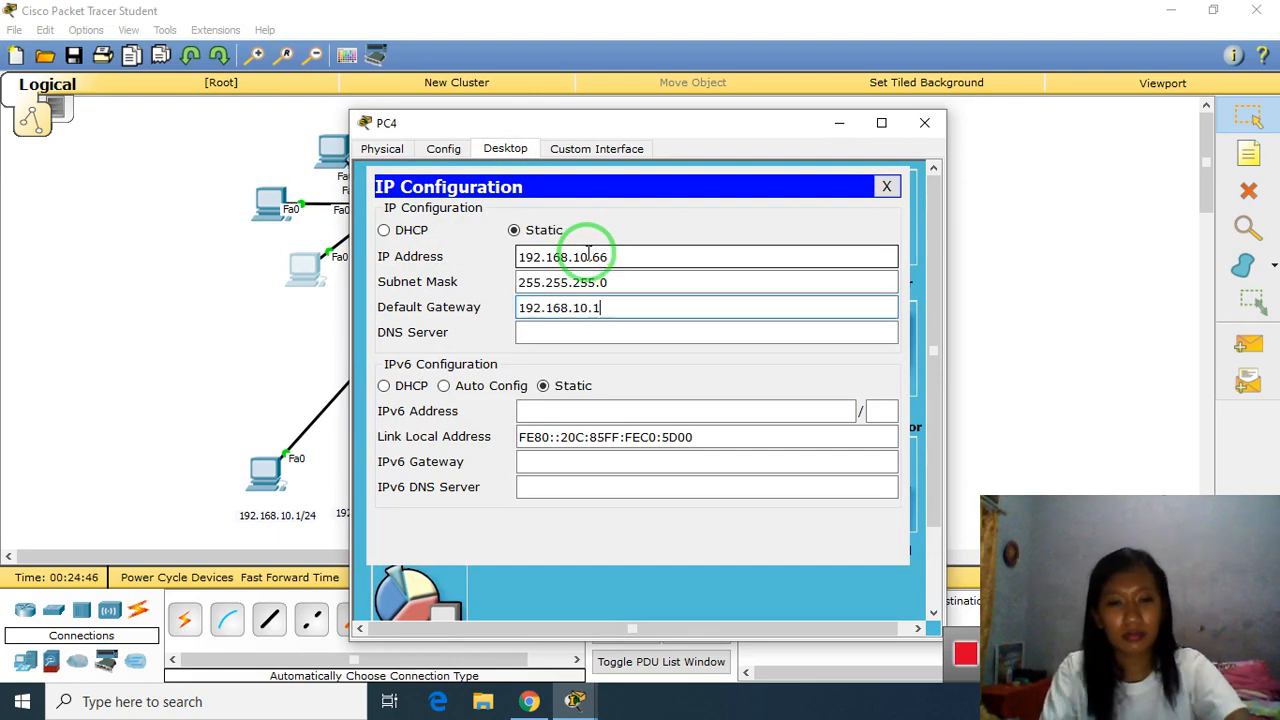
pyautogui.click(886, 186)
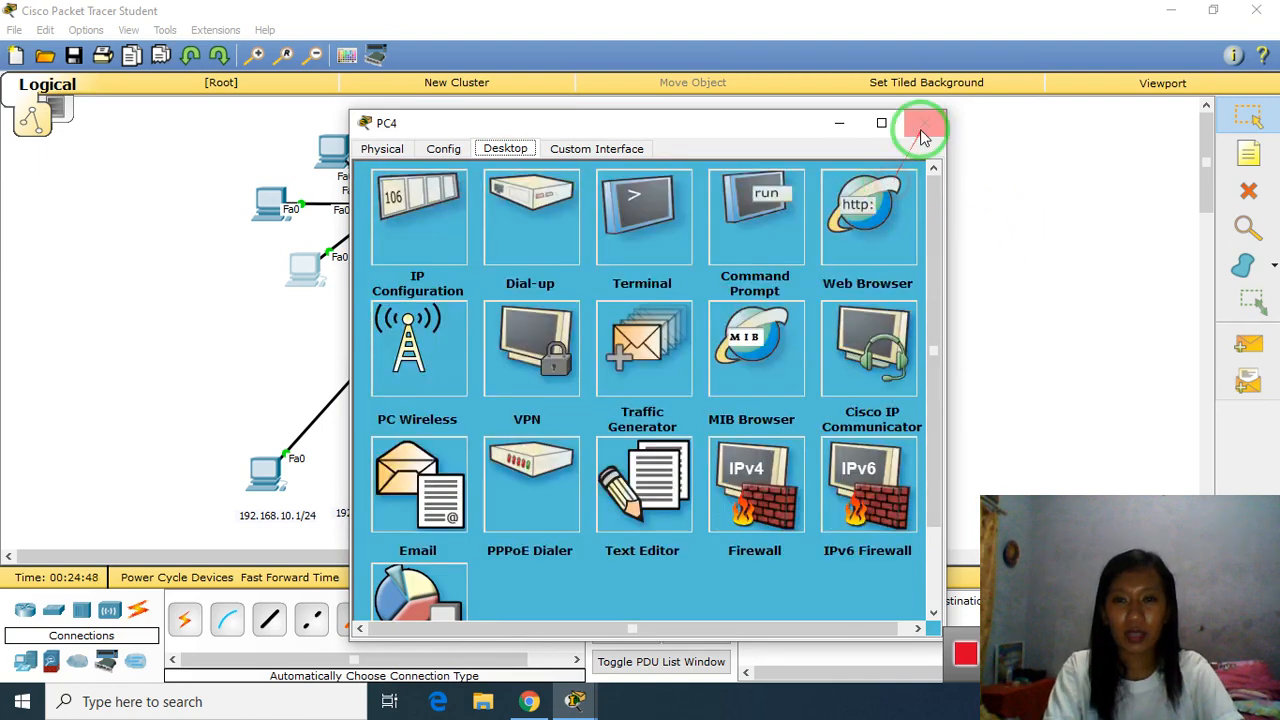
pyautogui.click(924, 122)
# Step: Check the IP configuration of Laptop3, the upper wireless laptop, and close the configuration
pyautogui.click(855, 172)
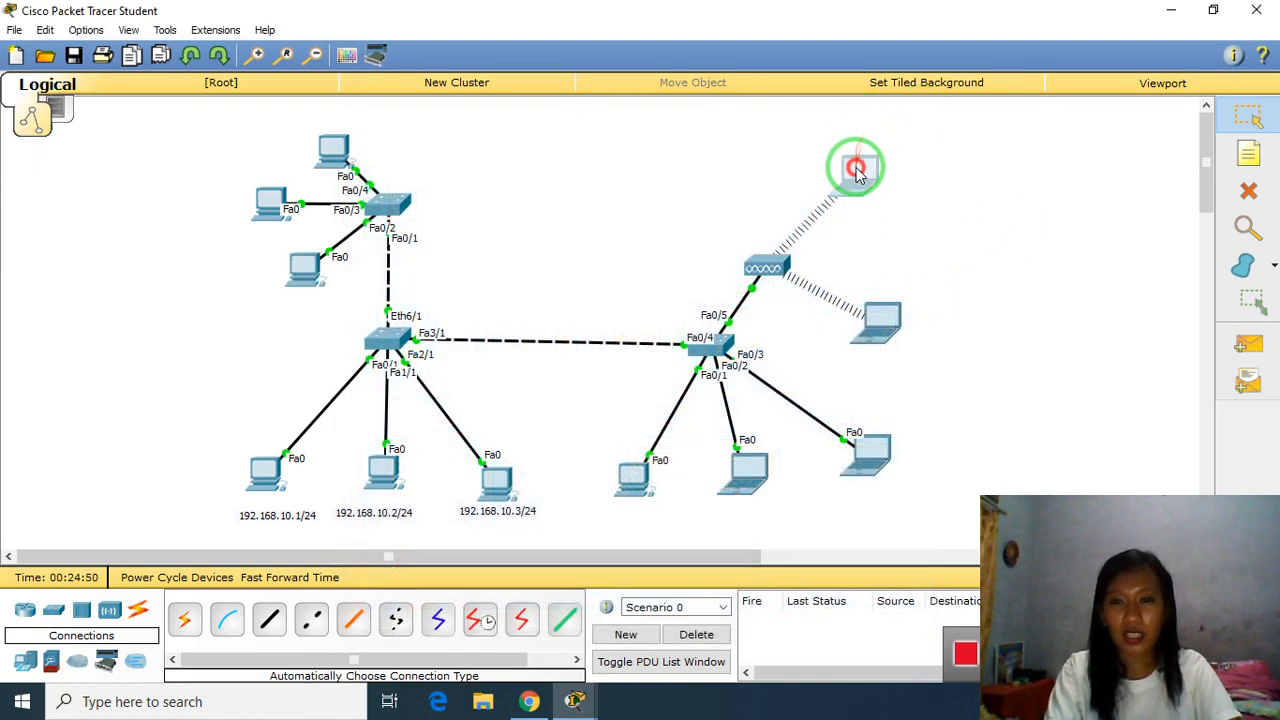
pyautogui.moveTo(714, 120); pyautogui.dragTo(980, 91)
pyautogui.click(690, 184)
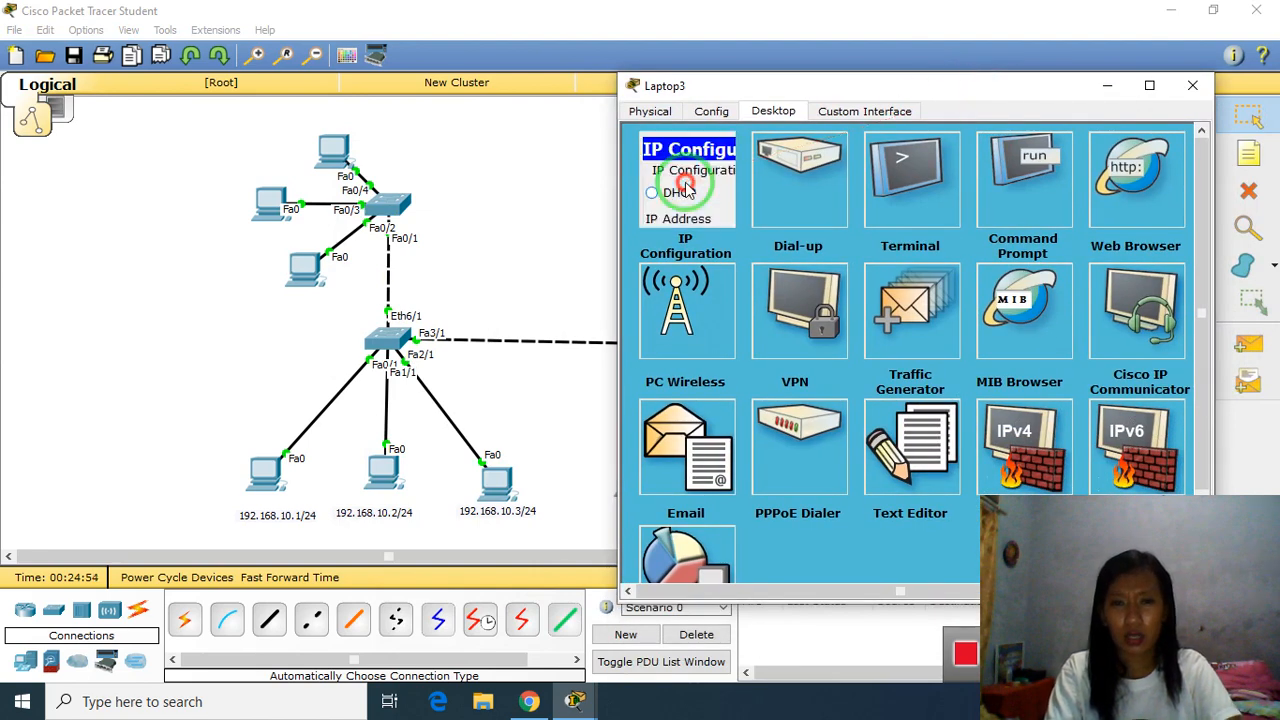
pyautogui.click(1154, 149)
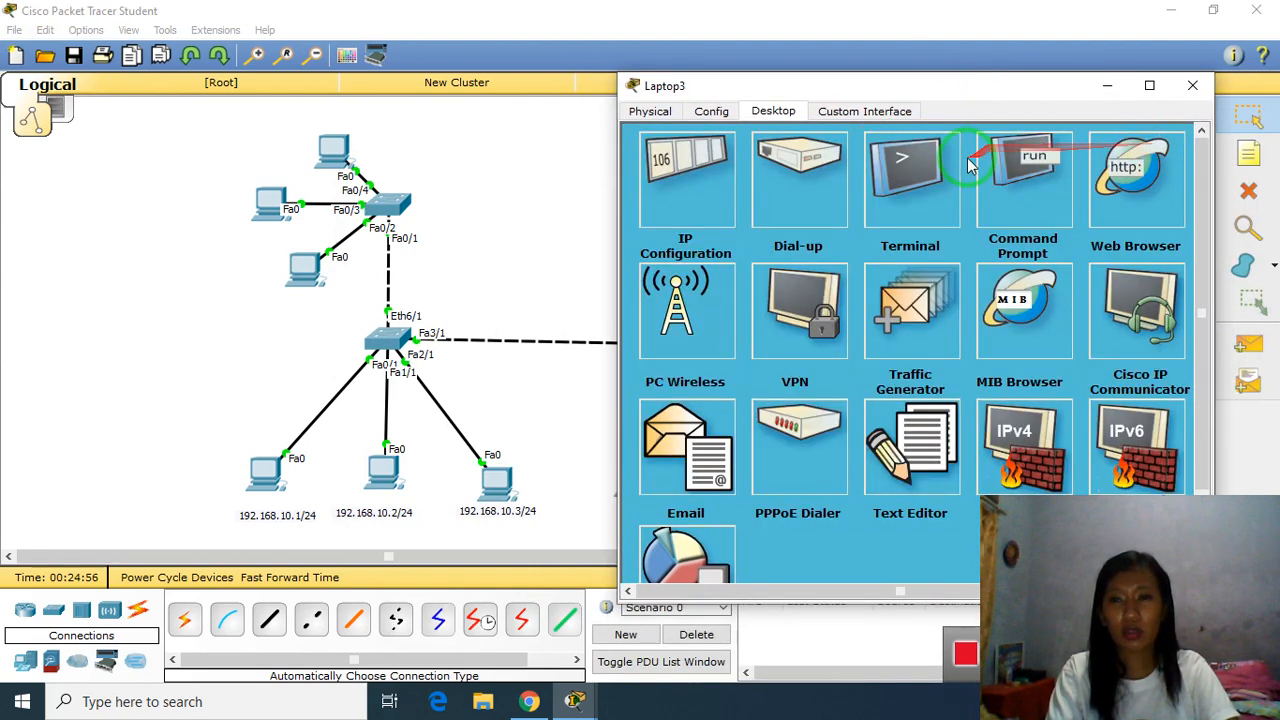
# Step: Open the Command Prompt on Laptop3 and ping 92.168.10.55
pyautogui.click(993, 180)
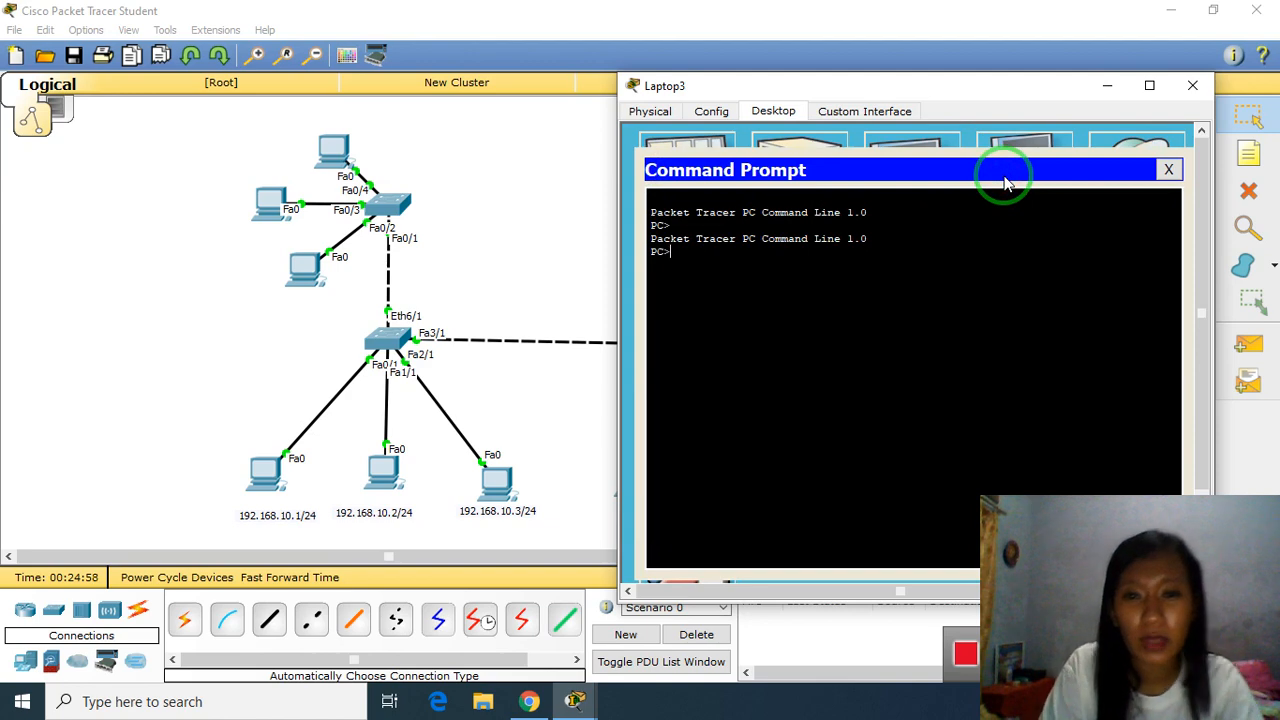
pyautogui.write('ping ')
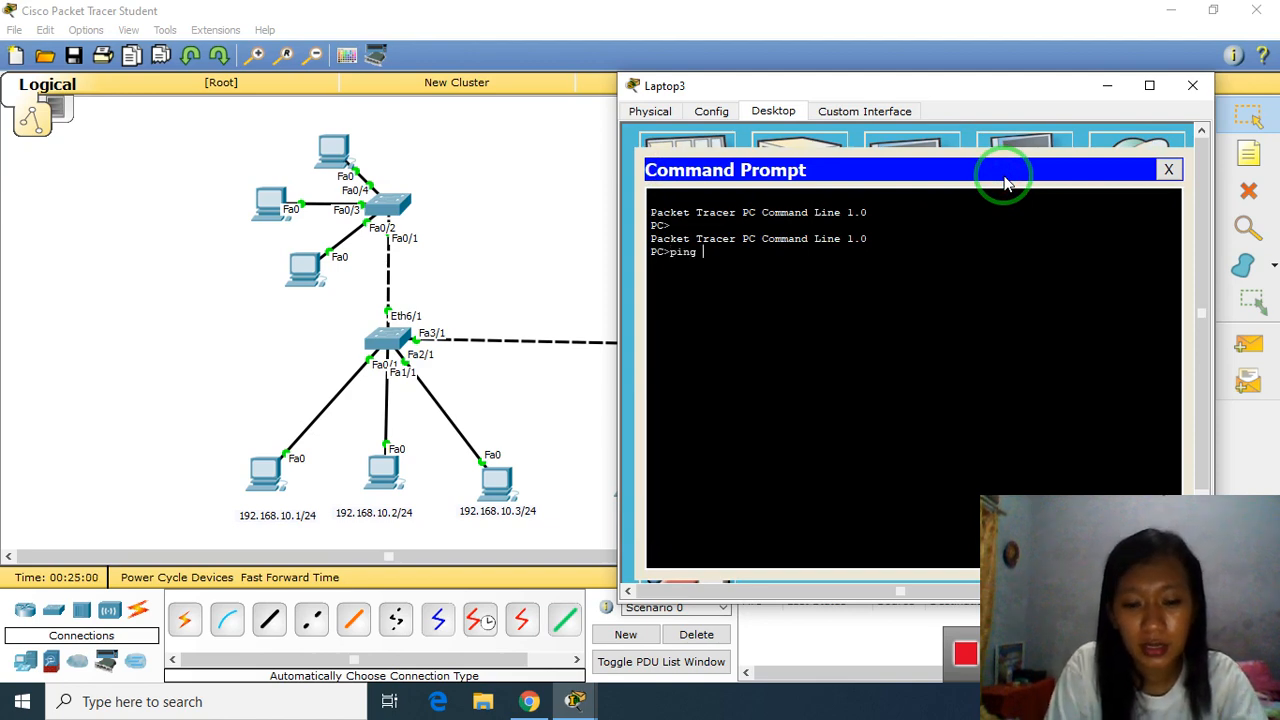
pyautogui.write('92.168')
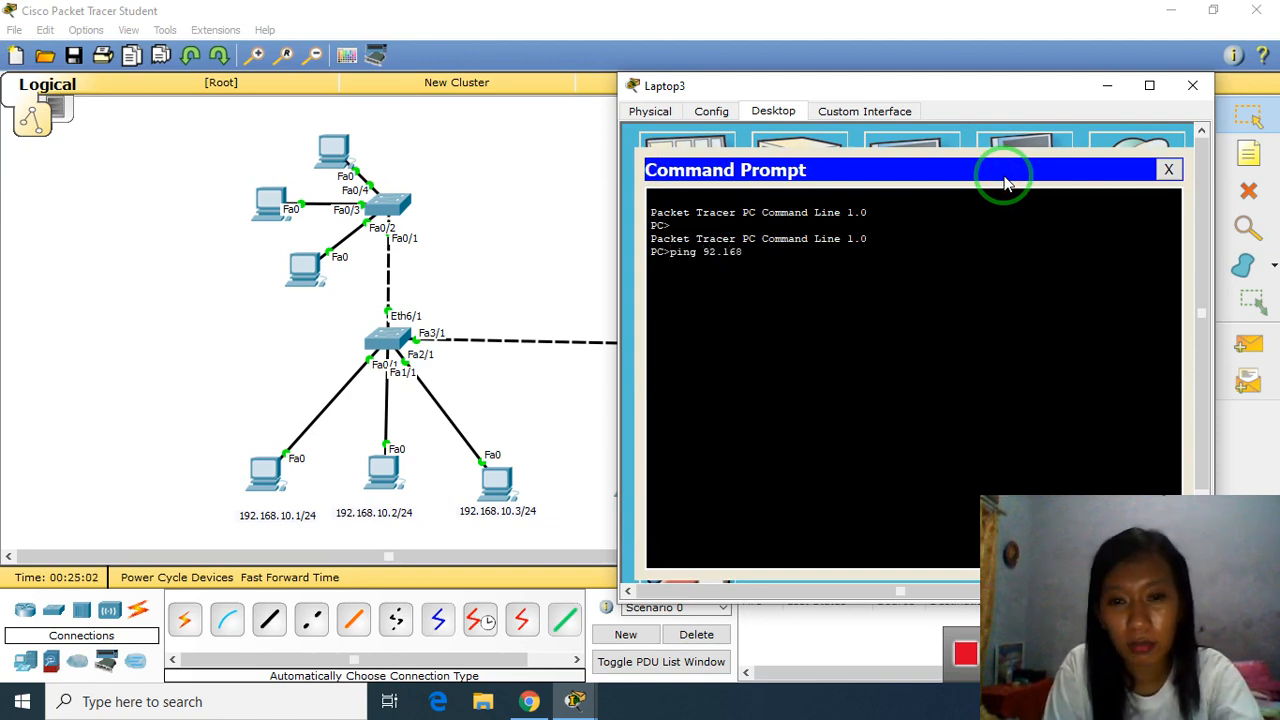
pyautogui.write('.')
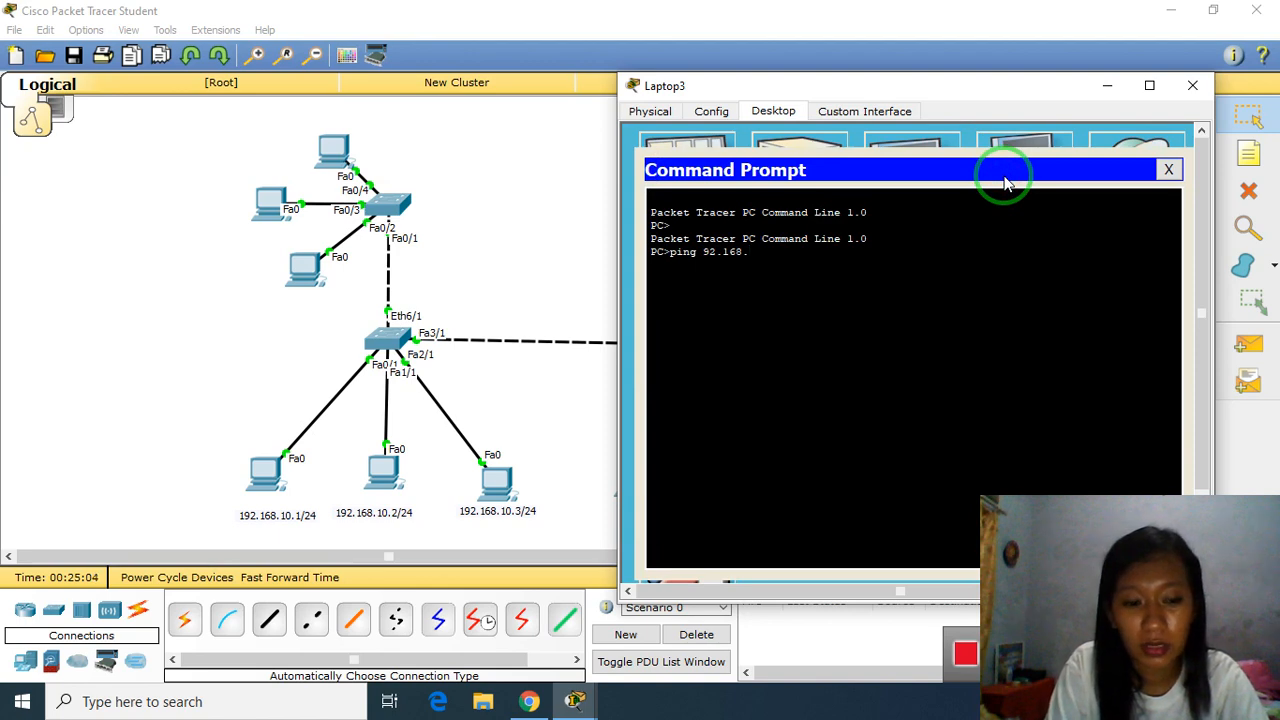
pyautogui.write('10.55')
pyautogui.press('Return')
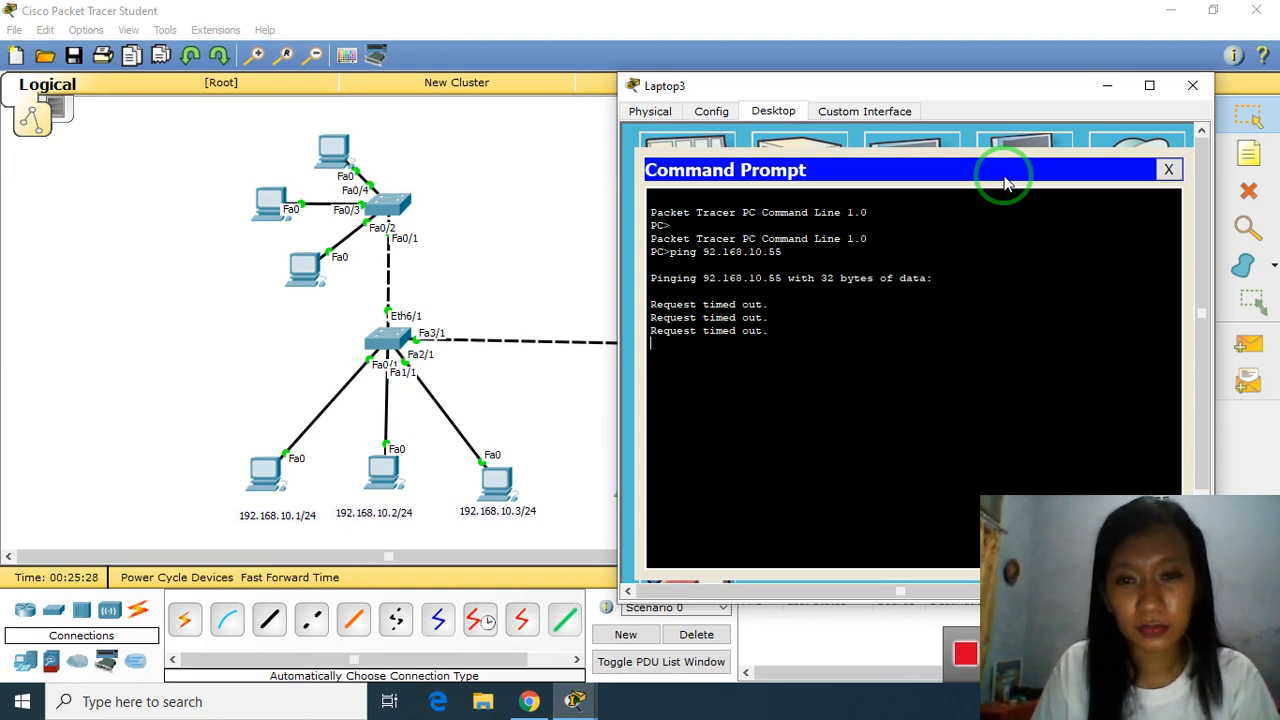
# Step: Ping 92.168.10.2 from Laptop3, move its window clear of the wireless devices, interrupt the ping and recall the command
pyautogui.press('Up')
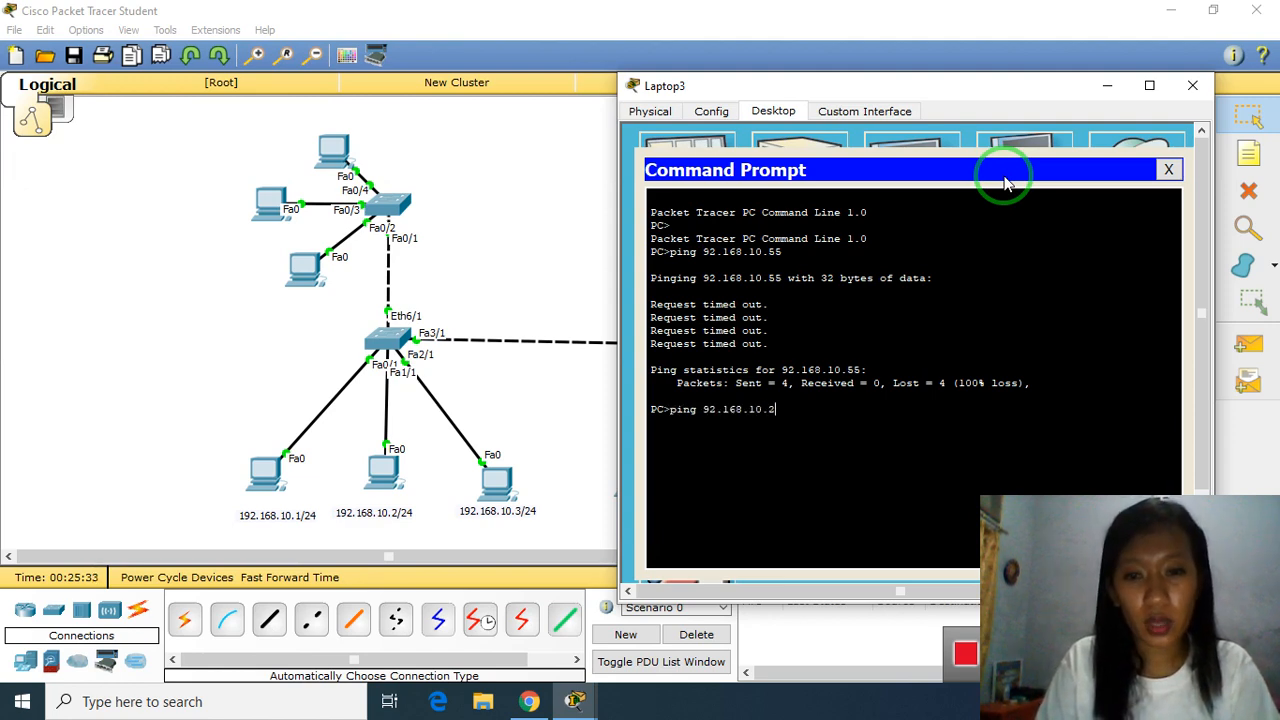
pyautogui.write('2')
pyautogui.press('Return')
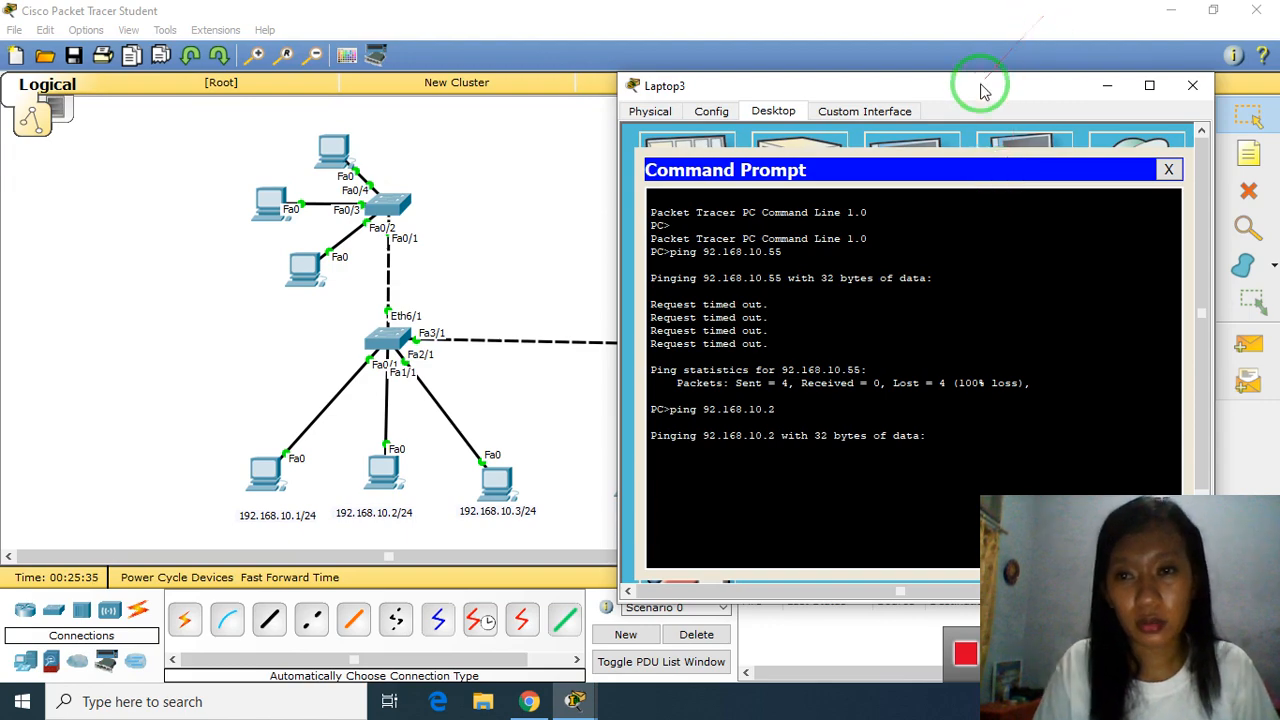
pyautogui.moveTo(982, 86); pyautogui.dragTo(876, 112)
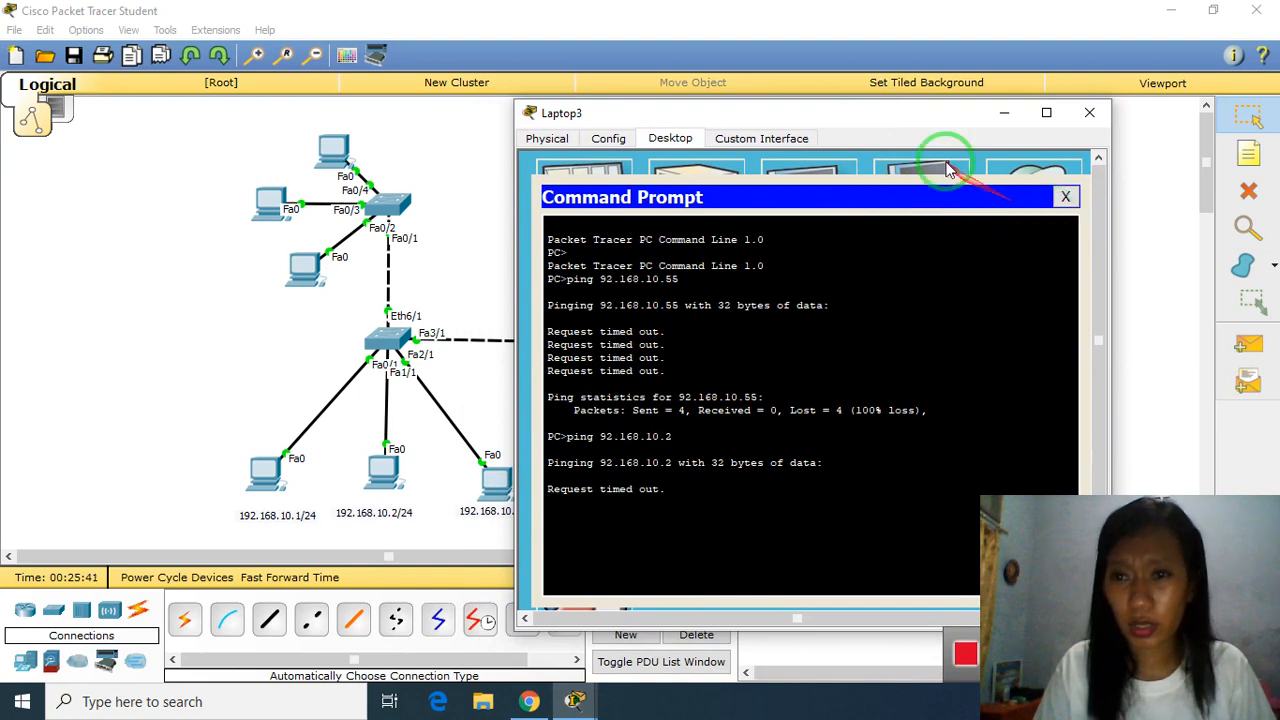
pyautogui.moveTo(927, 120); pyautogui.dragTo(458, 88)
pyautogui.hotkey('ctrl', 'c')
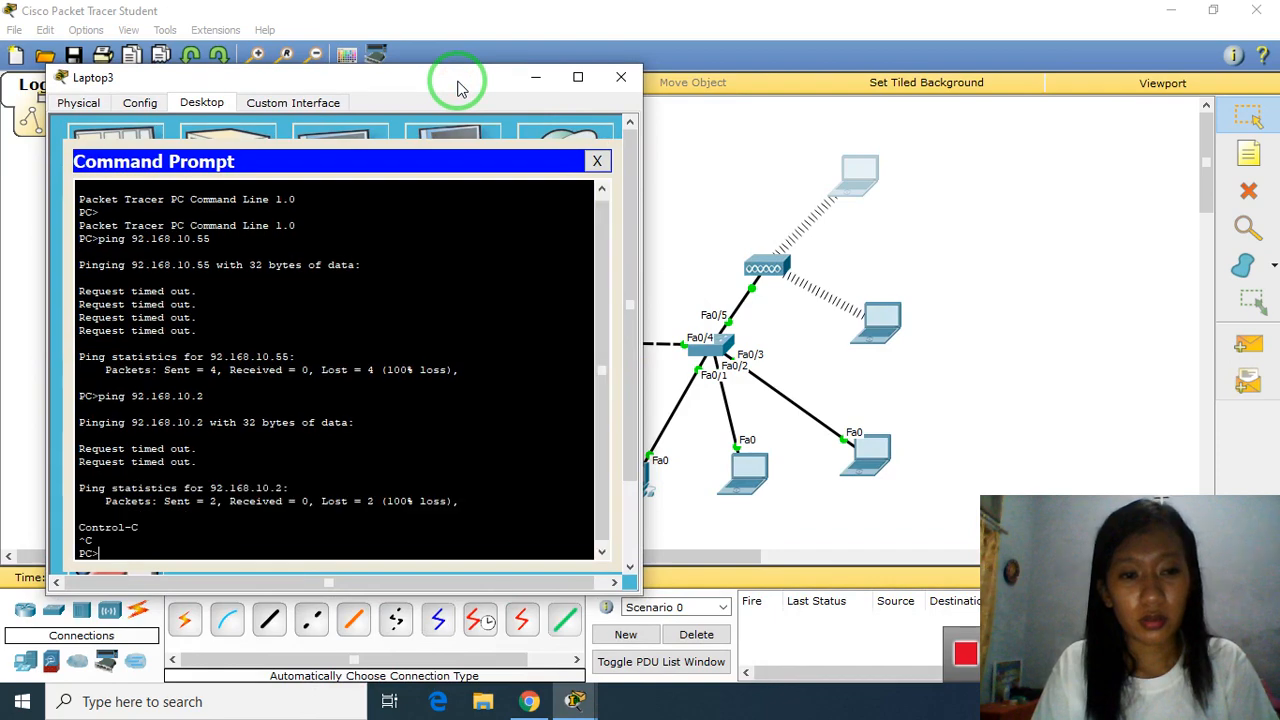
pyautogui.press('Up')
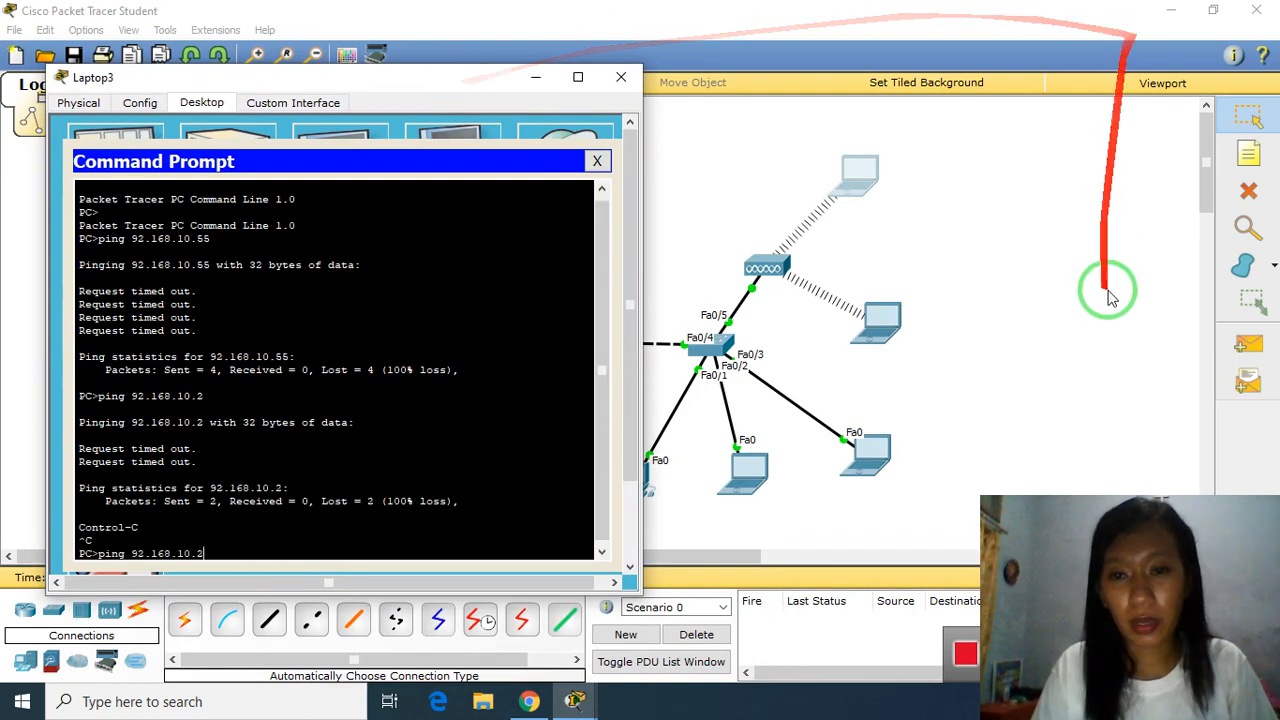
# Step: Check the IP configuration of Laptop1, the wired laptop on Fa0/3, and close its window
pyautogui.click(880, 453)
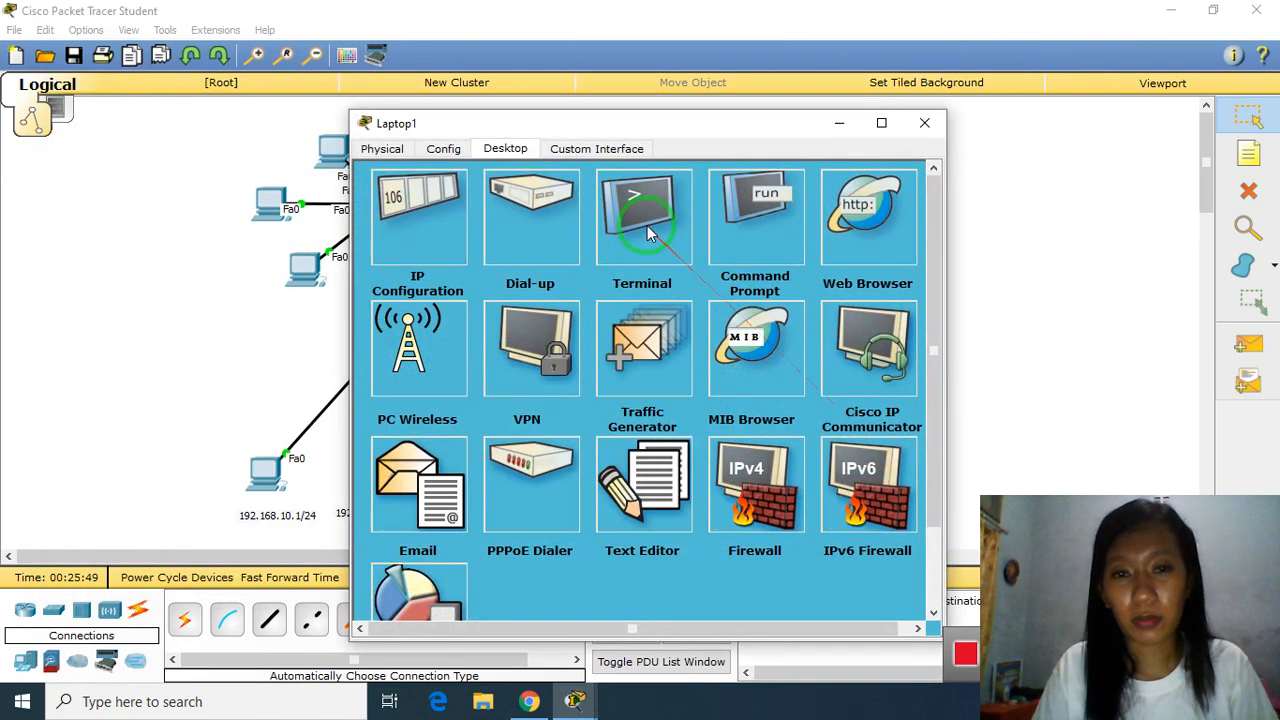
pyautogui.click(420, 198)
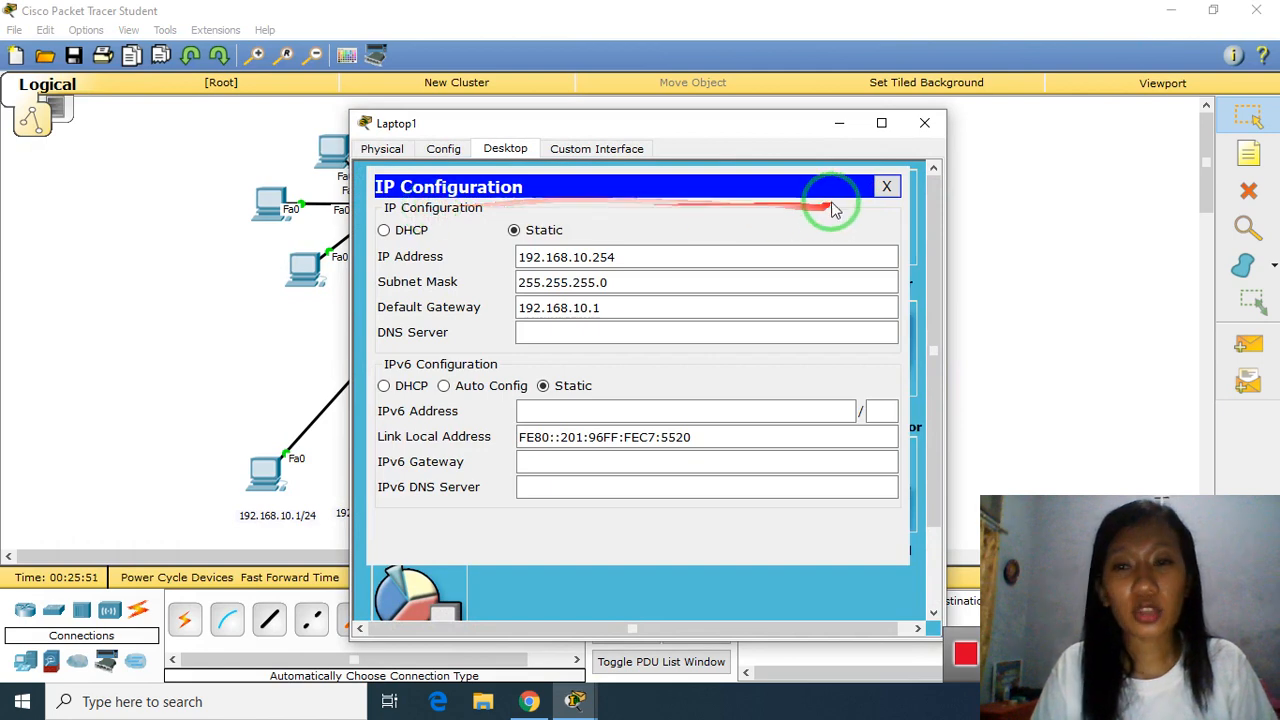
pyautogui.click(886, 187)
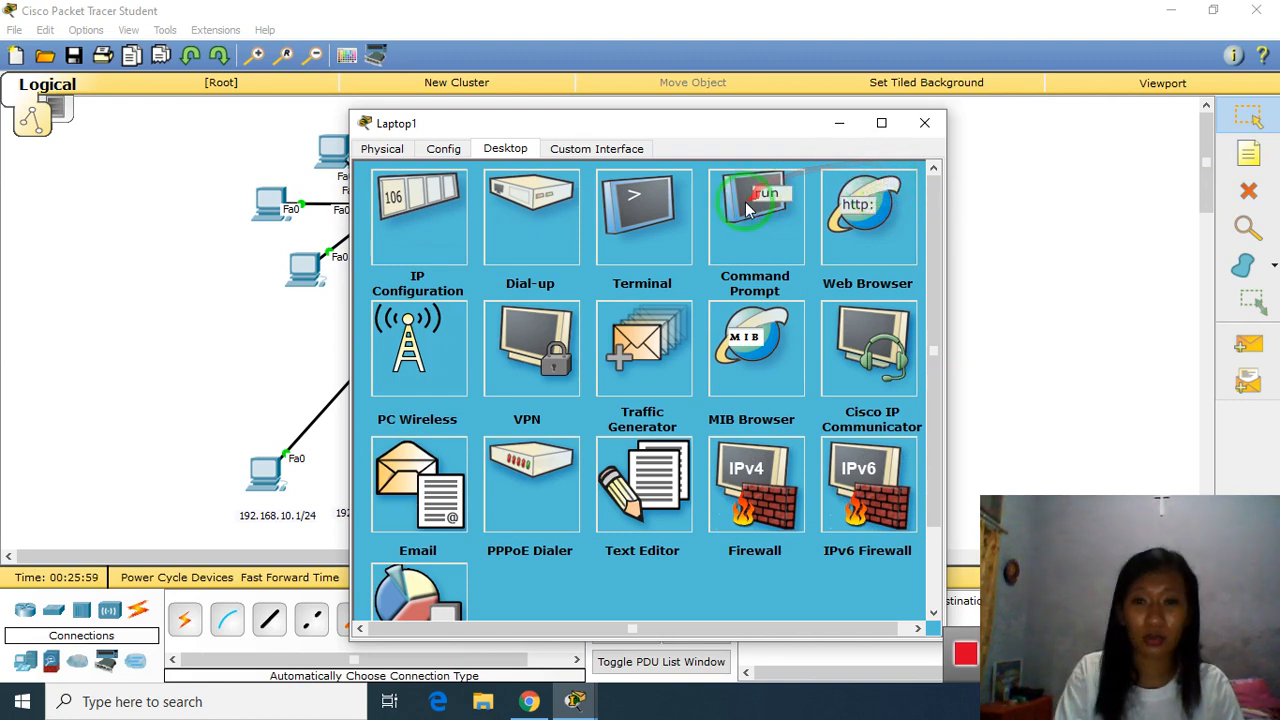
pyautogui.click(410, 232)
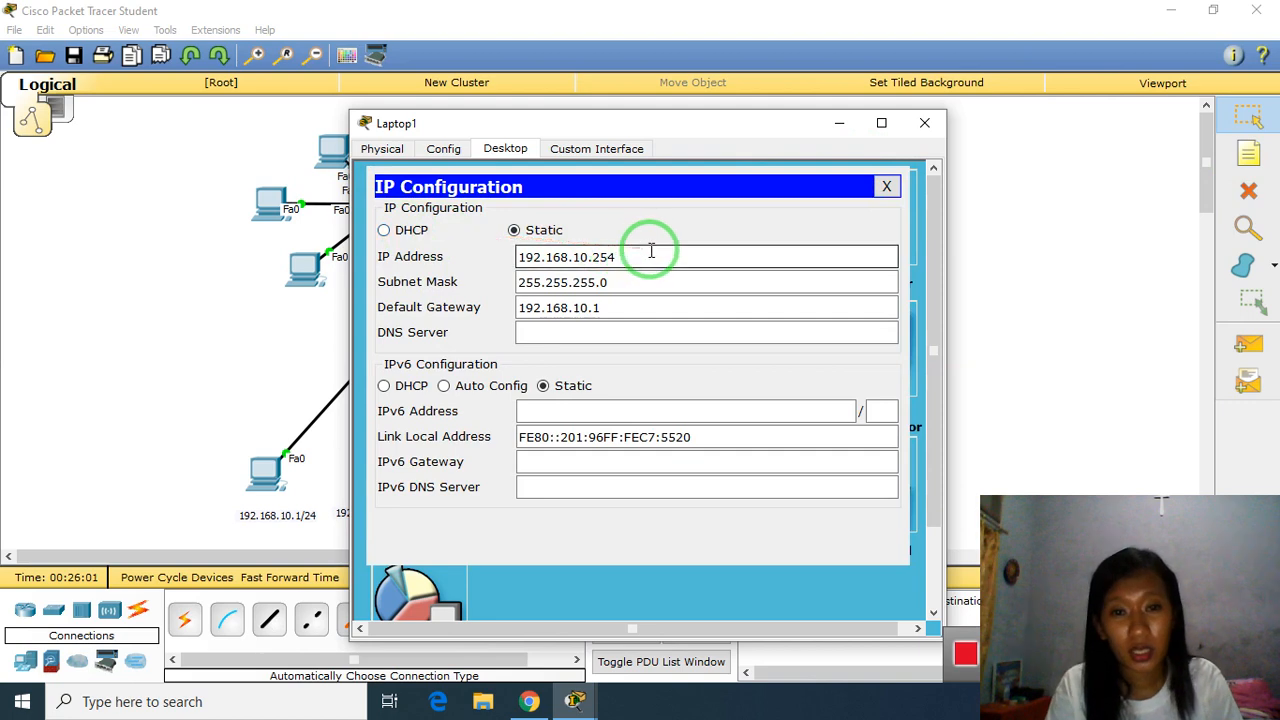
pyautogui.click(922, 125)
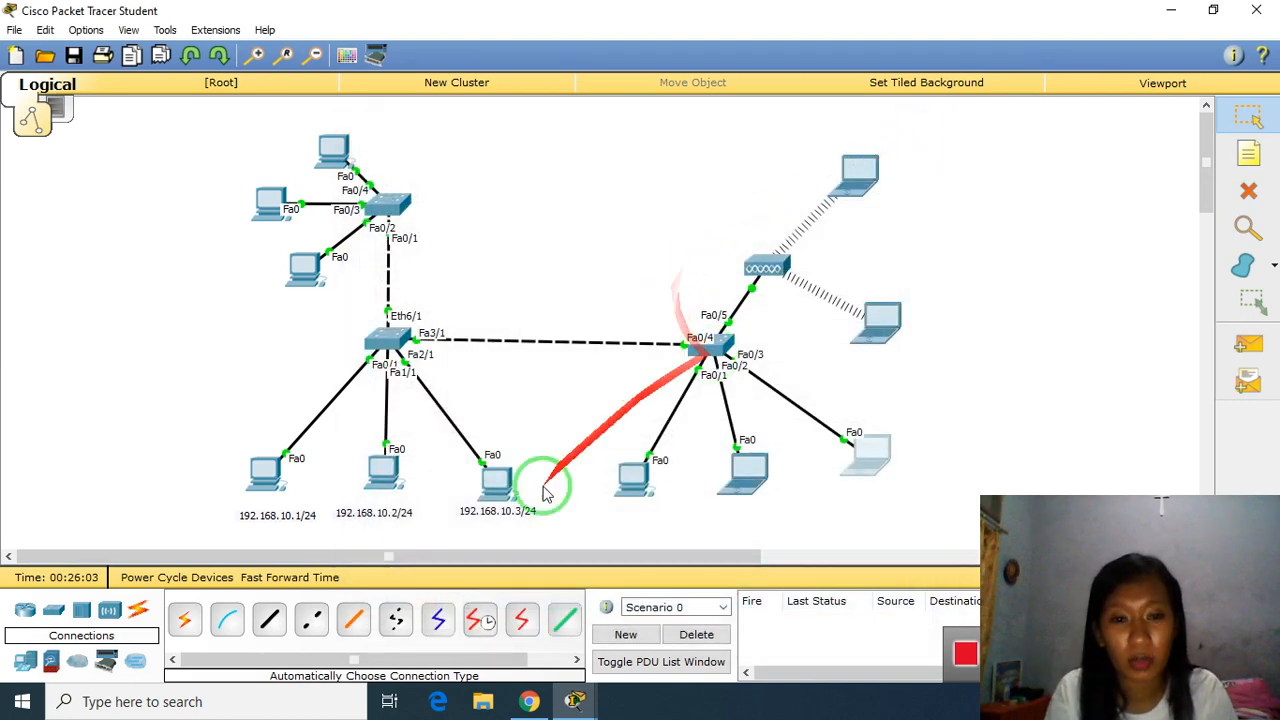
# Step: Ping 92.168.10.254 from Laptop3, interrupt the ping and close the laptop windows
pyautogui.click(862, 208)
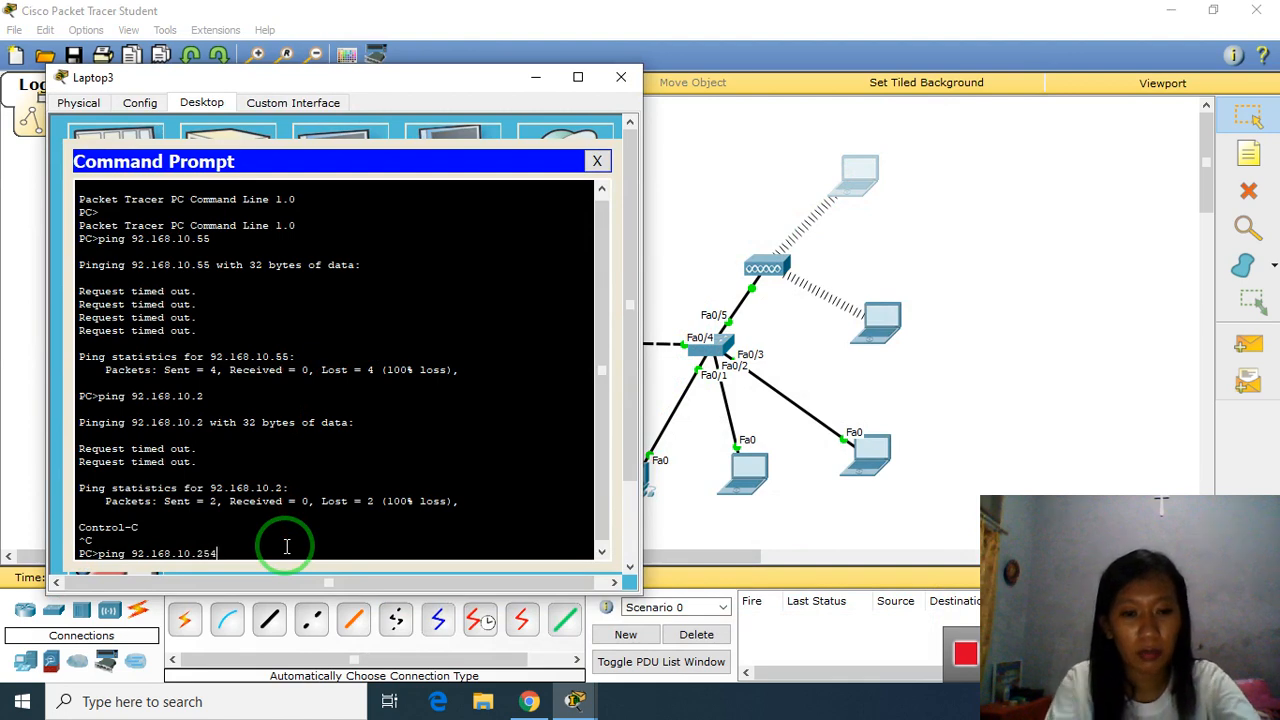
pyautogui.press('Return')
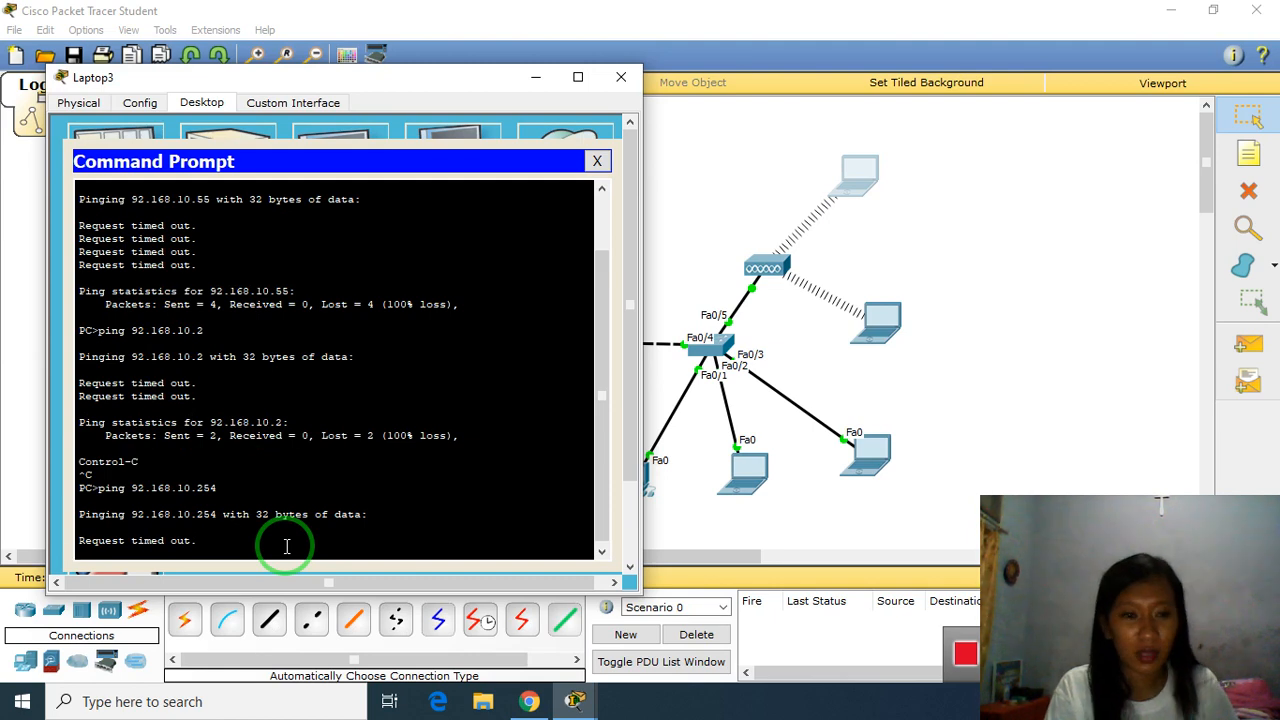
pyautogui.hotkey('ctrl', 'c')
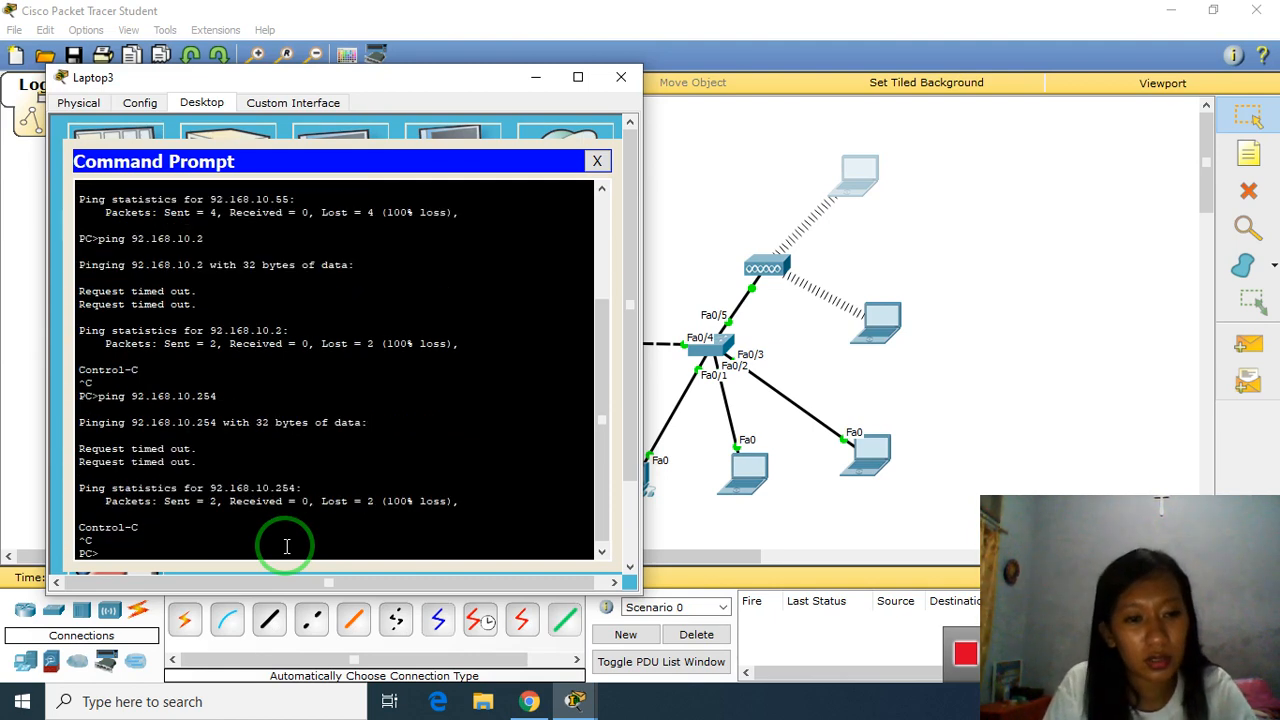
pyautogui.press('Up')
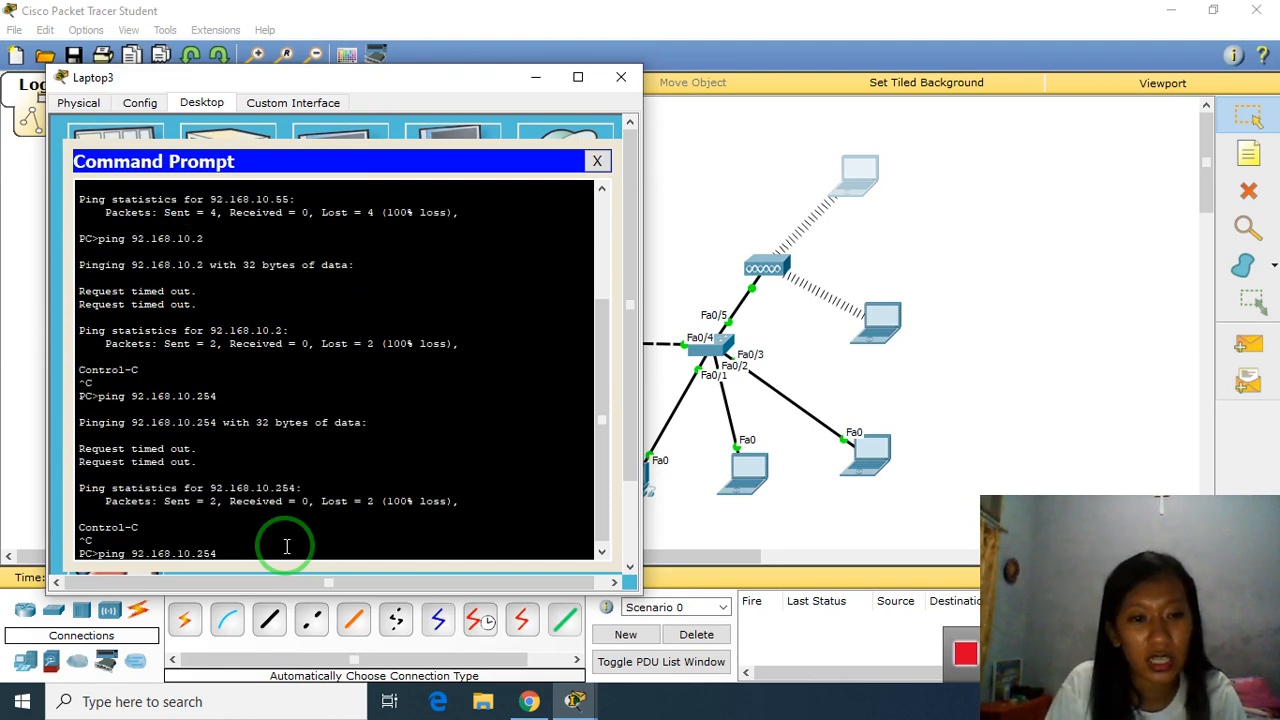
pyautogui.click(620, 76)
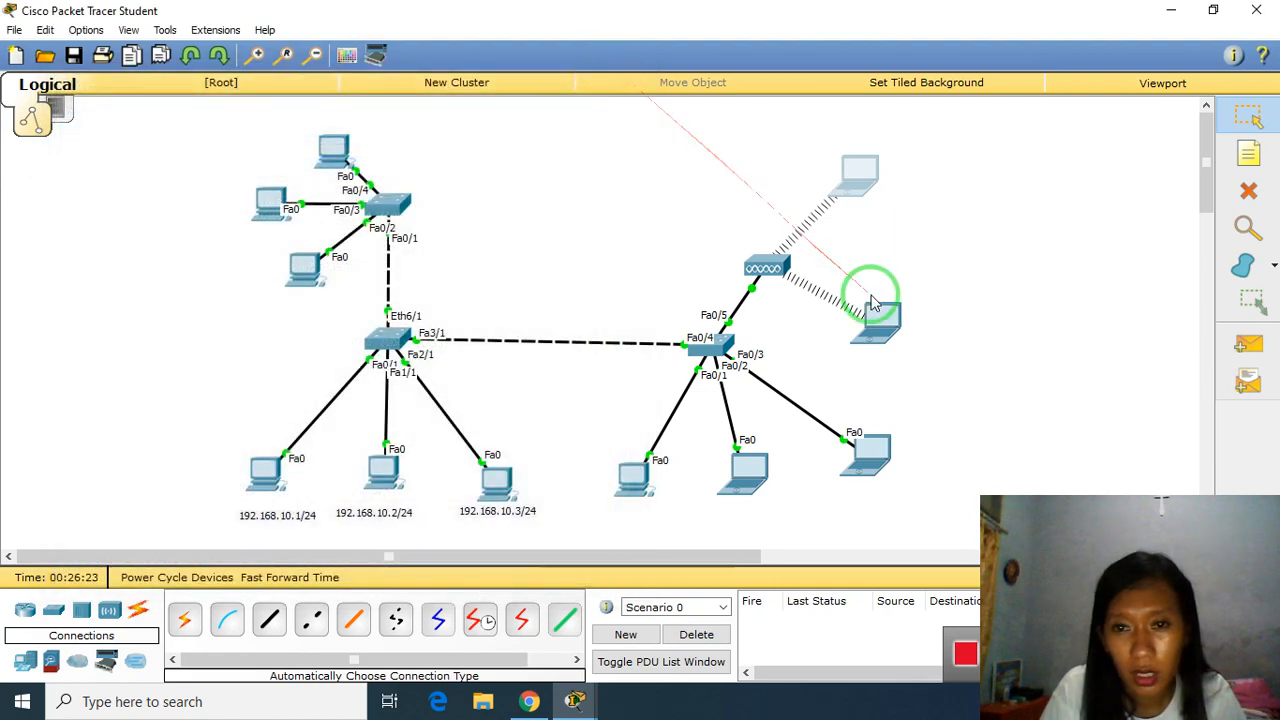
pyautogui.click(873, 303)
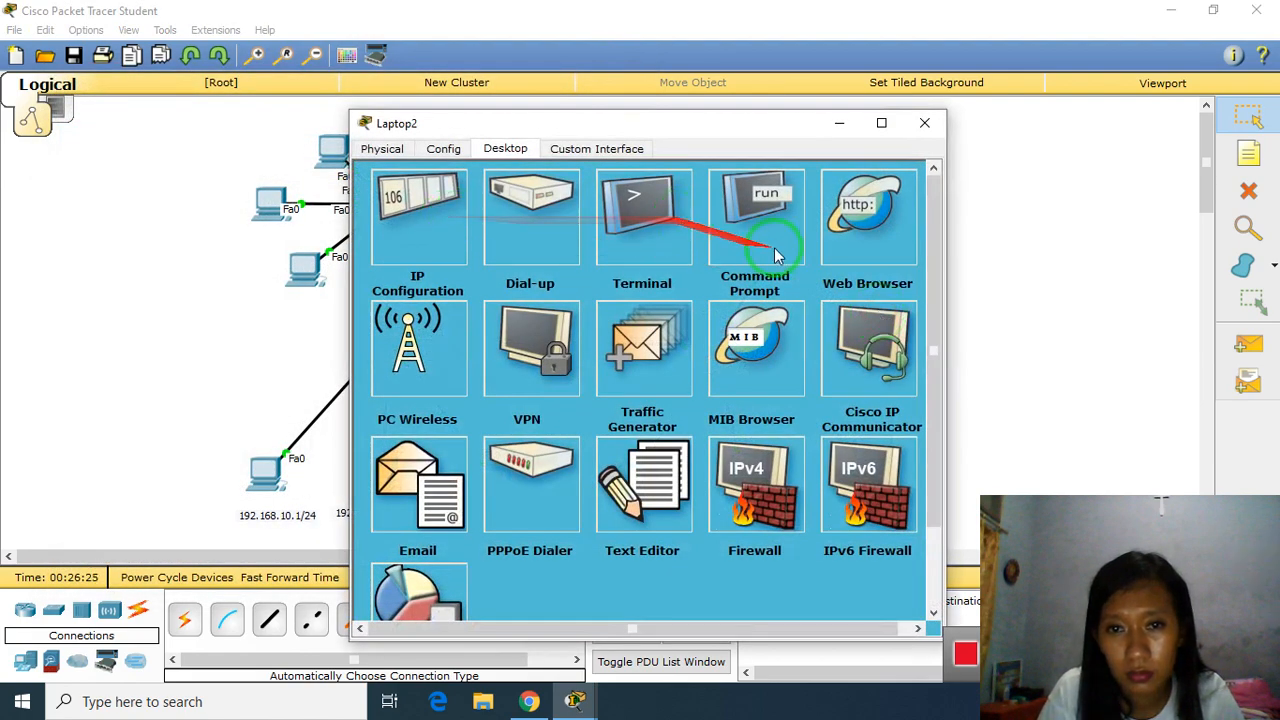
pyautogui.click(924, 122)
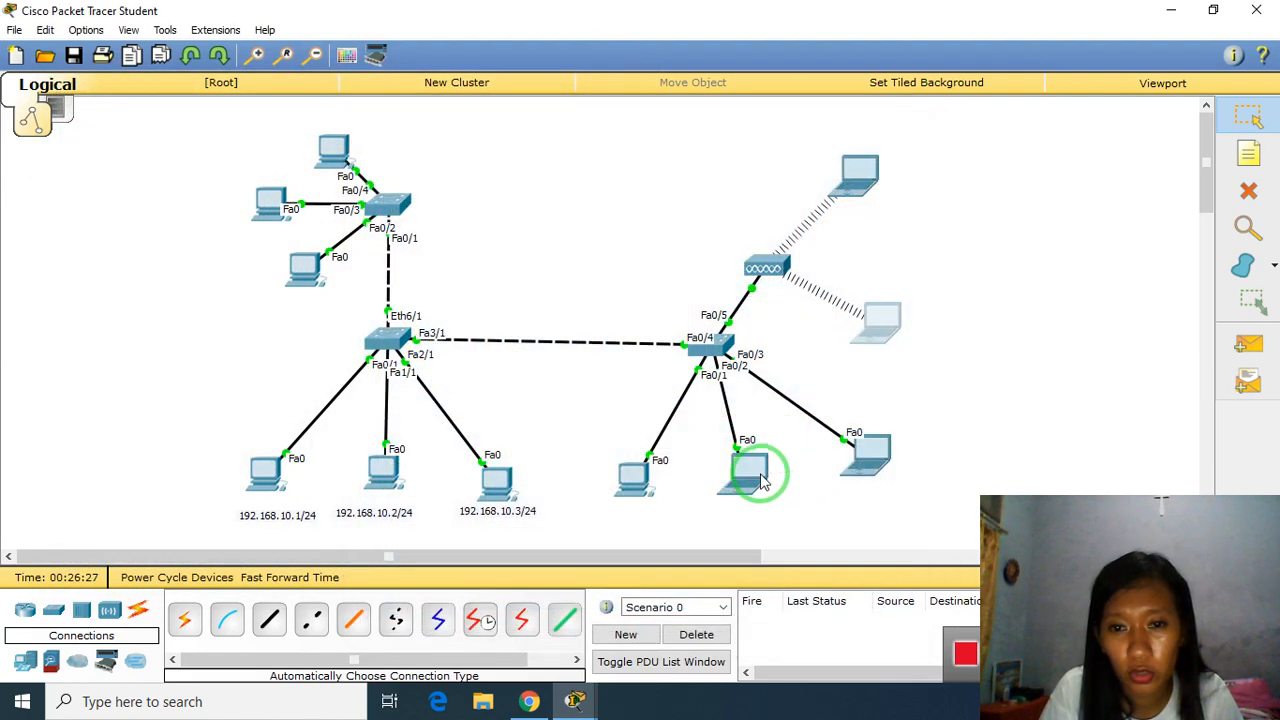
# Step: Ping 192.168.10.1 and 192.168.10.55 from the Command Prompt of Laptop0, the wired laptop on Fa0/2
pyautogui.moveTo(760, 481)
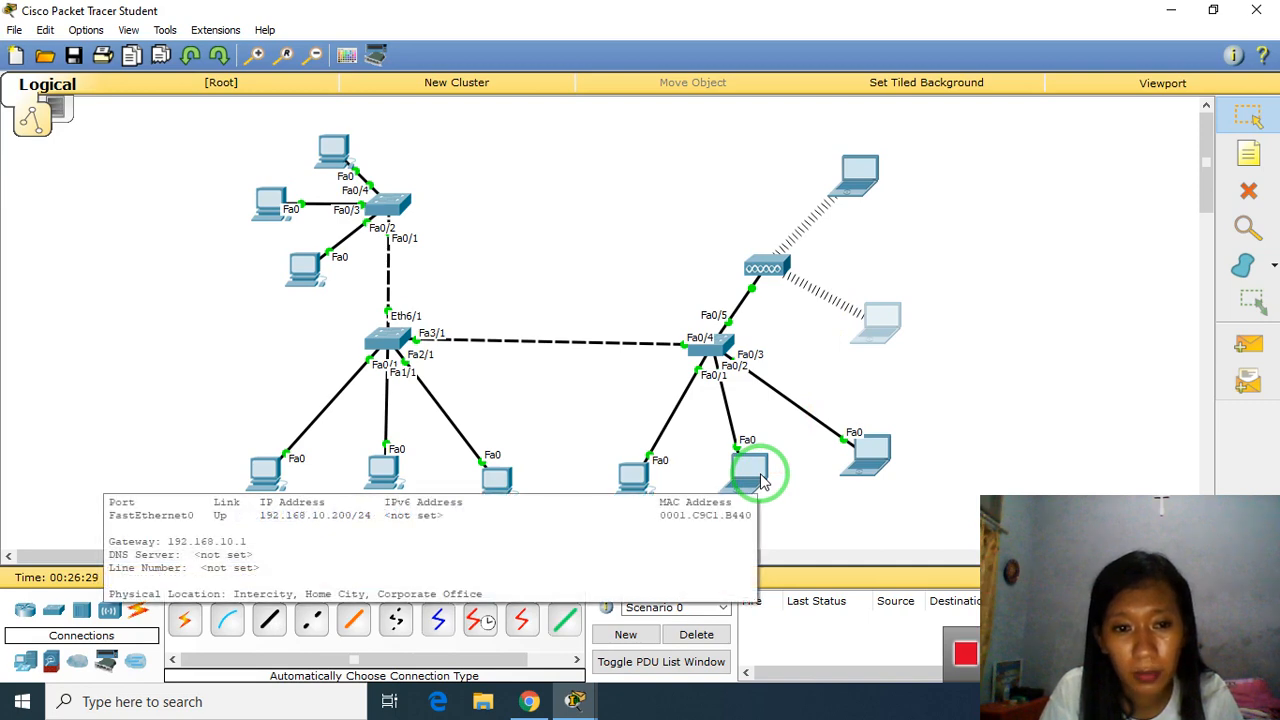
pyautogui.click(760, 481)
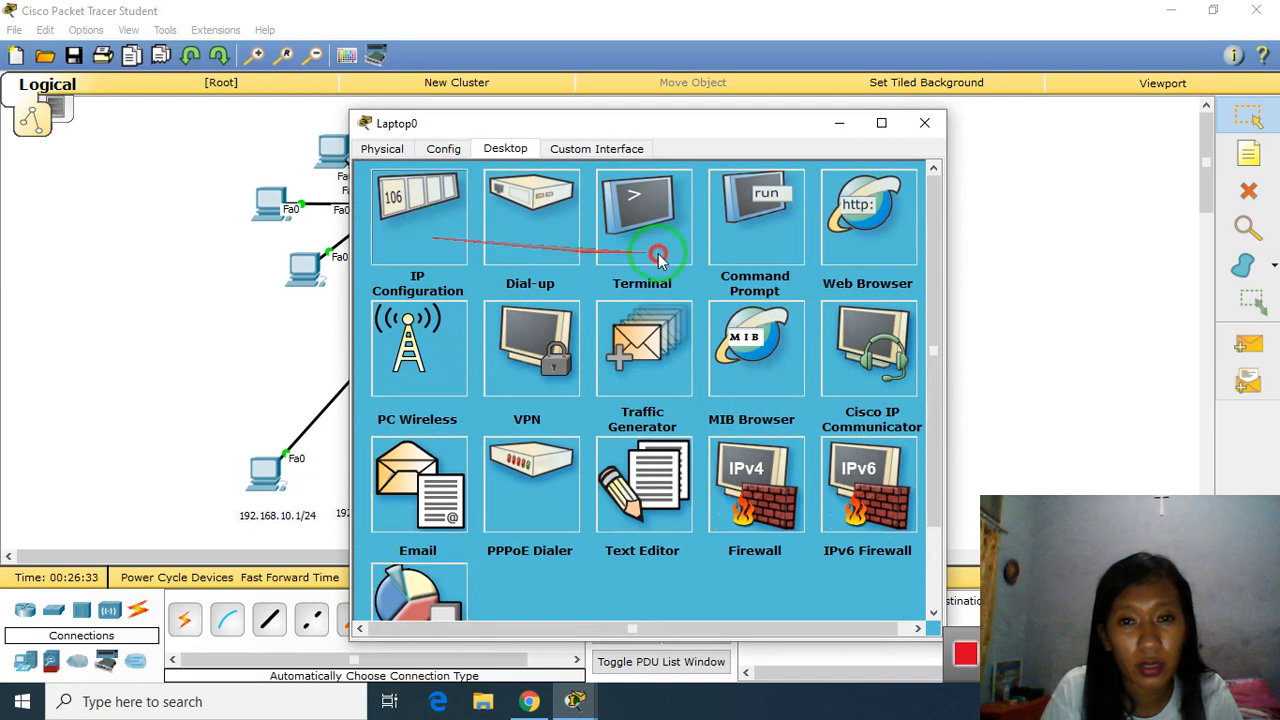
pyautogui.click(768, 212)
pyautogui.press('Up')
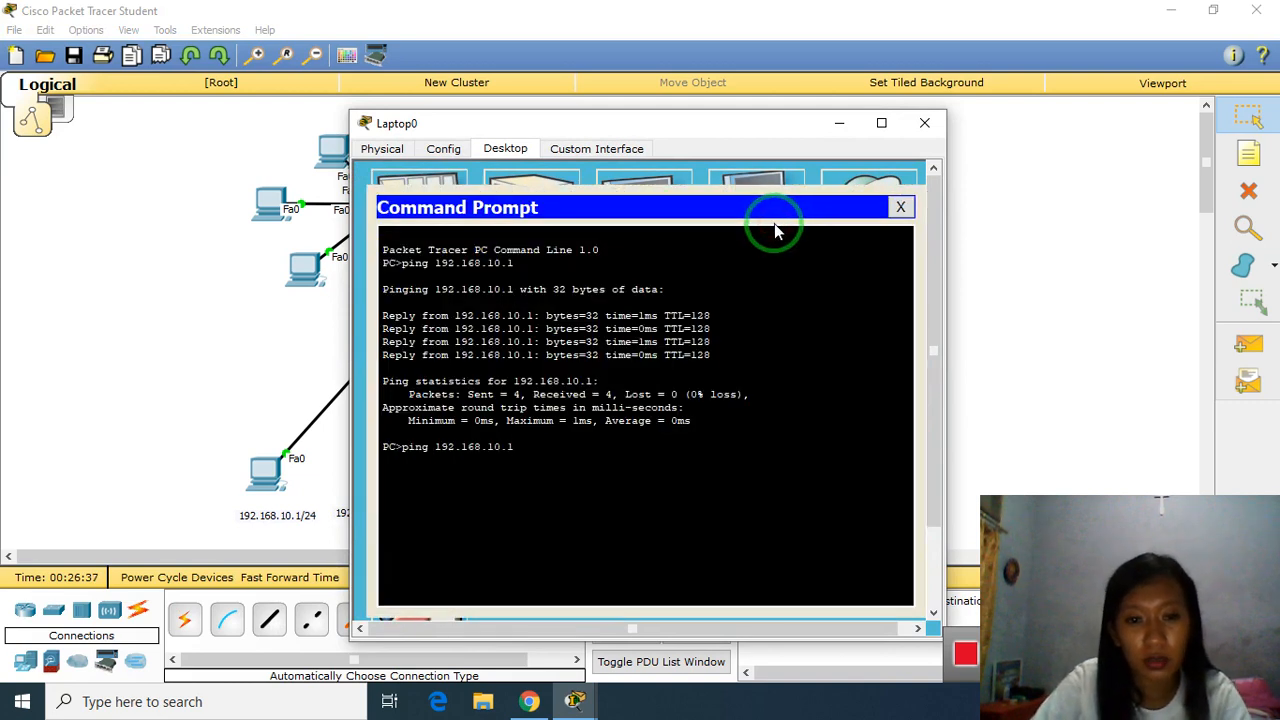
pyautogui.press('Return')
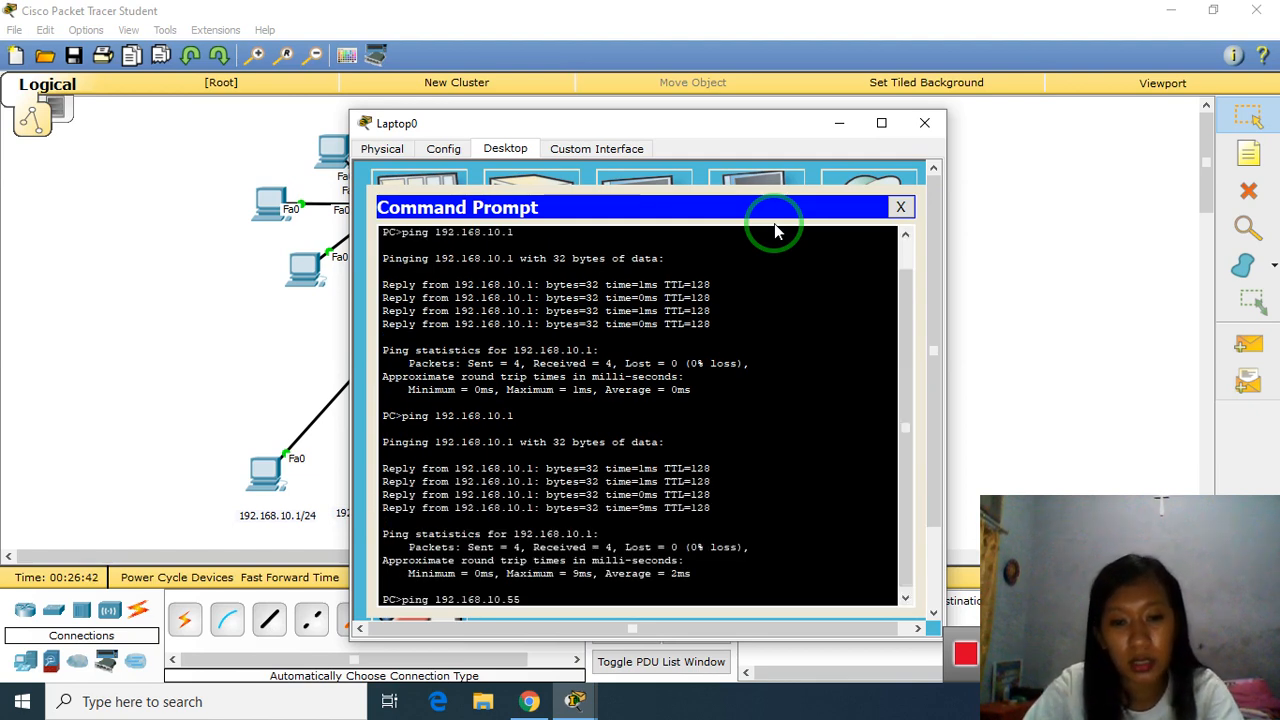
pyautogui.press('Return')
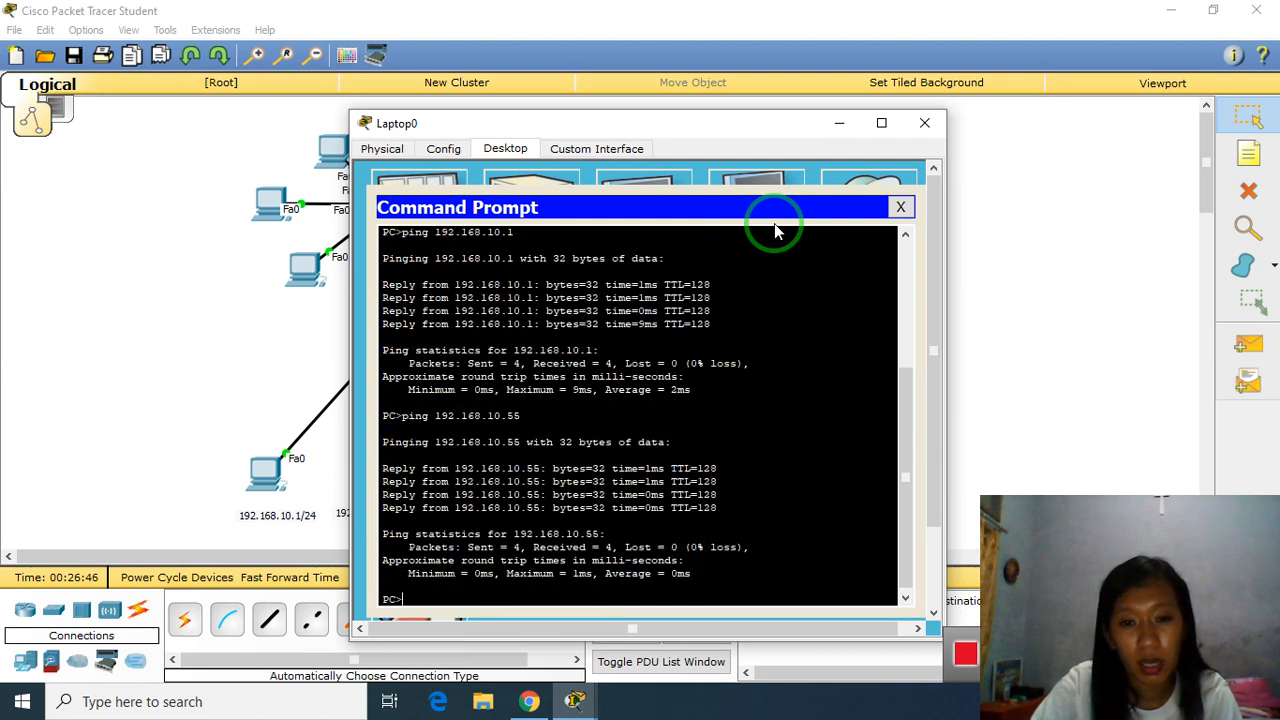
# Step: Test Laptop0's connection to the upper wireless laptop by pinging 192.168.10.88
pyautogui.press('Up')
pyautogui.press('BackSpace')
pyautogui.press('BackSpace')
pyautogui.write('88')
pyautogui.press('Return')
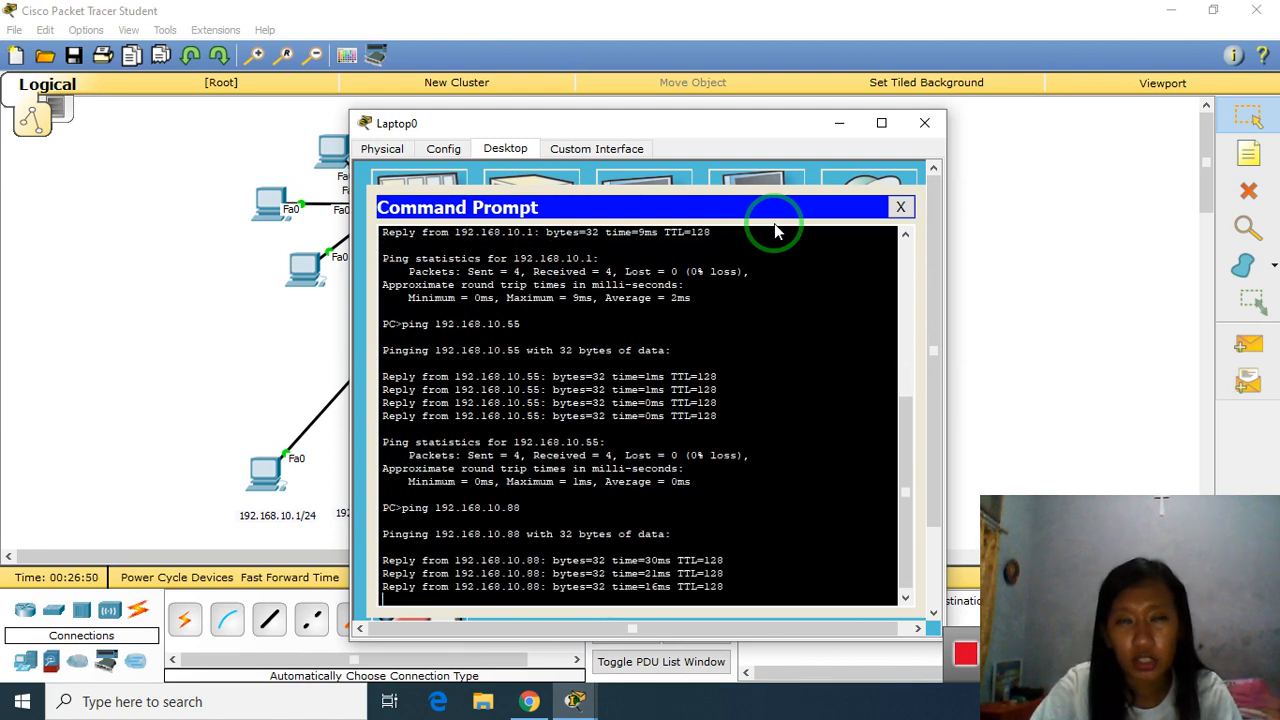
# Step: Ping Laptop1 at 192.168.10.254 from Laptop0, and close Laptop0's Command Prompt and window
pyautogui.press('Up')
pyautogui.press('BackSpace')
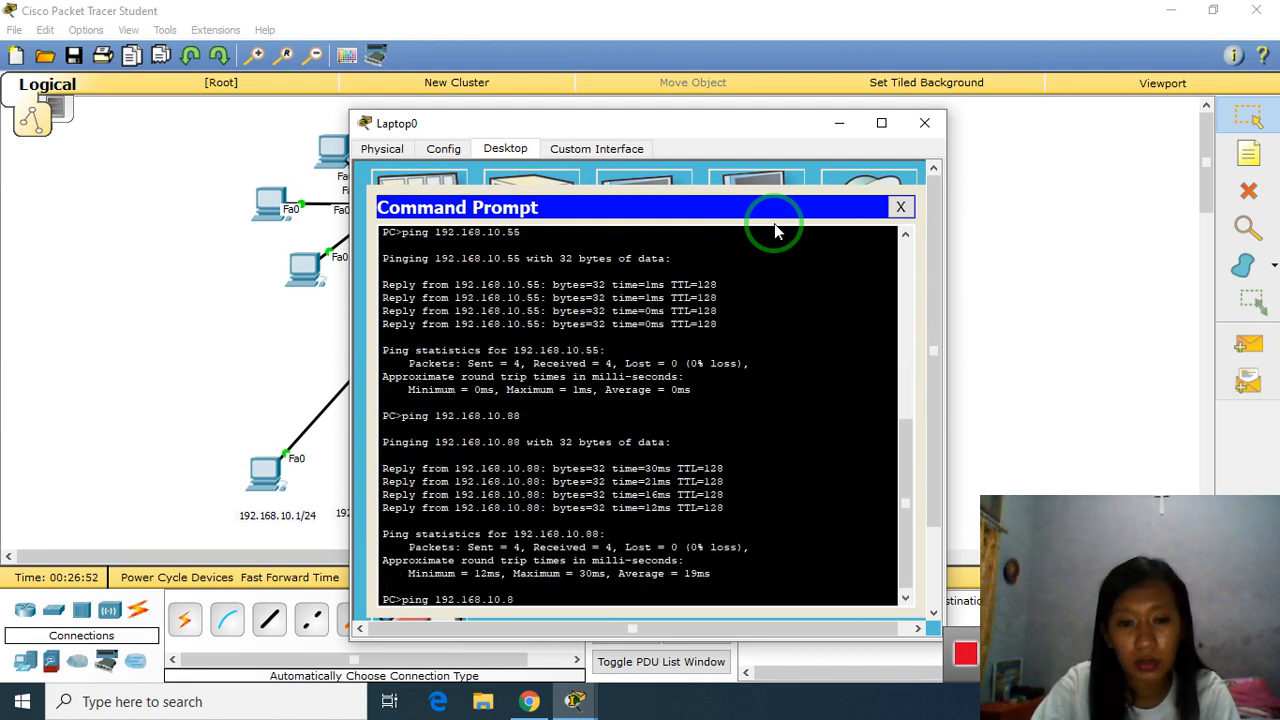
pyautogui.write('254')
pyautogui.press('Return')
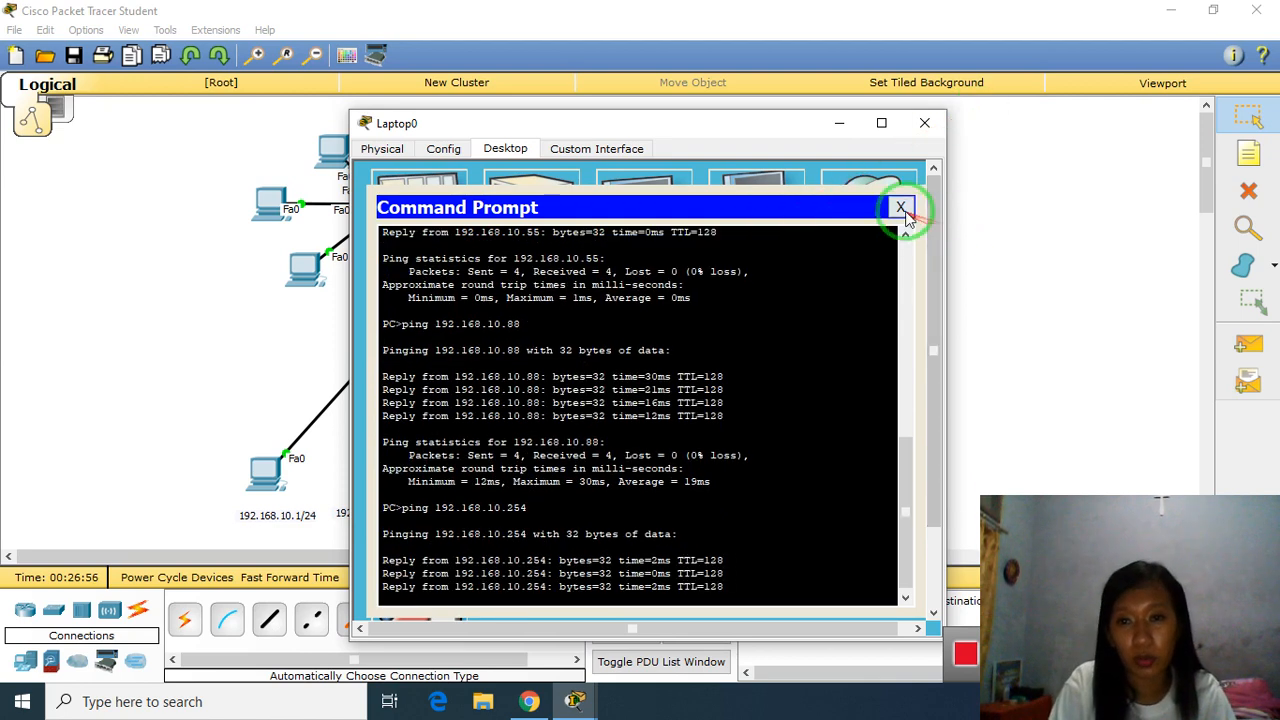
pyautogui.click(900, 207)
pyautogui.click(926, 122)
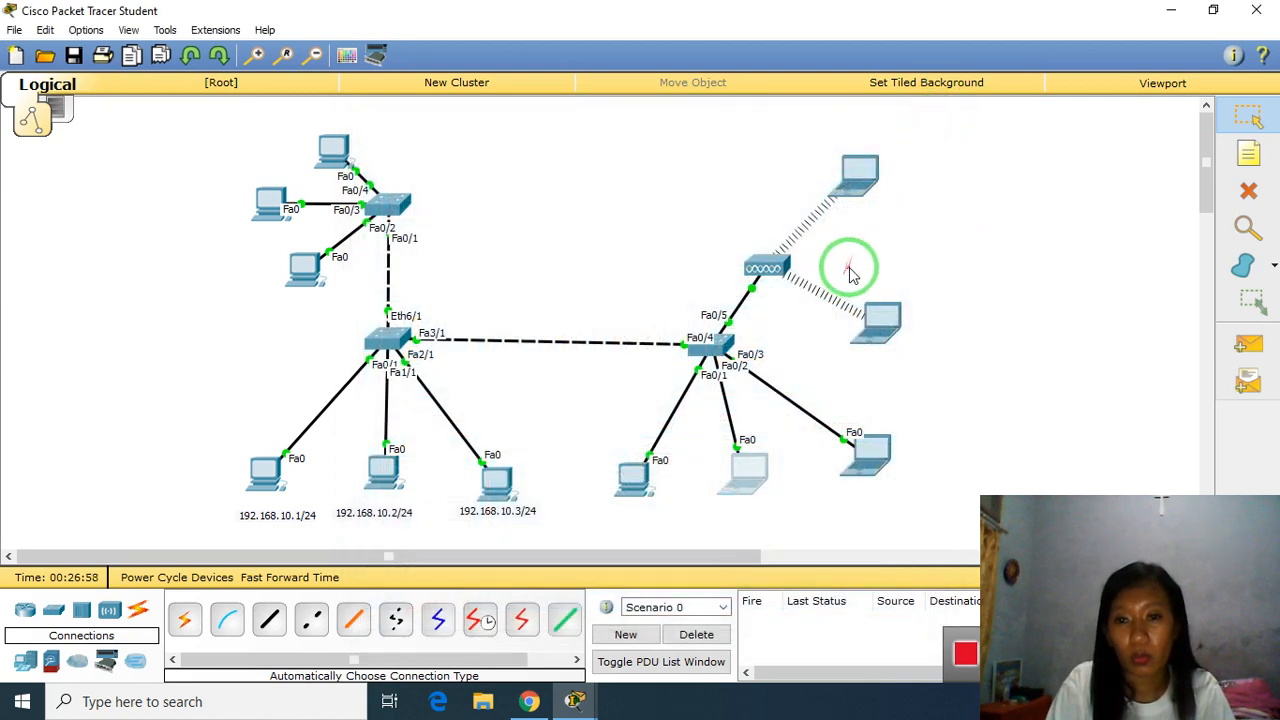
# Step: Check the static IP configuration of Laptop3, the upper wireless laptop
pyautogui.click(868, 186)
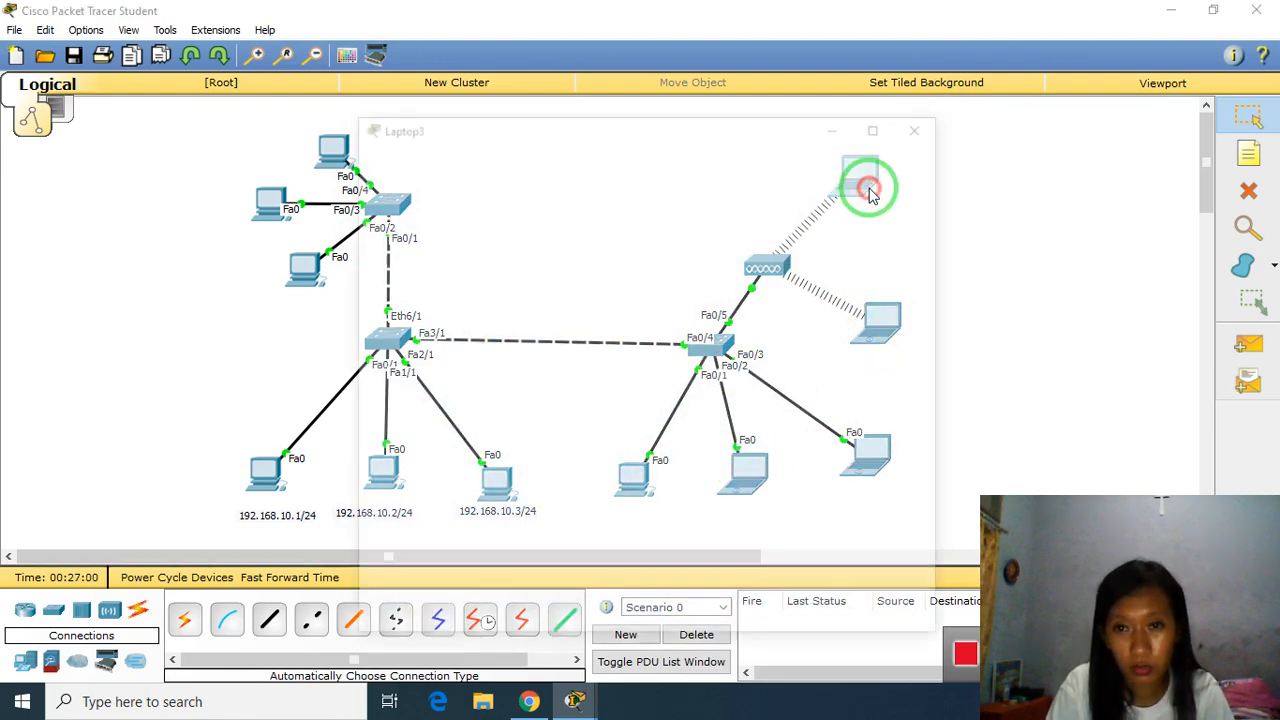
pyautogui.click(408, 244)
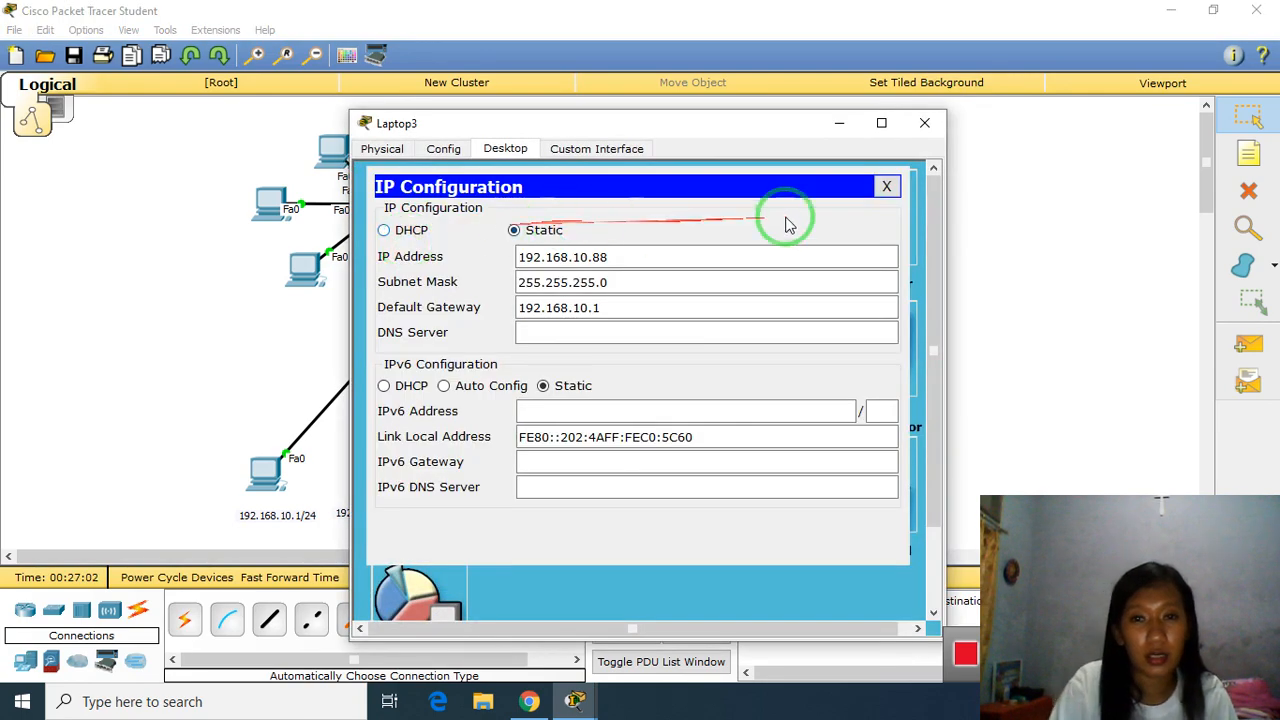
pyautogui.click(885, 188)
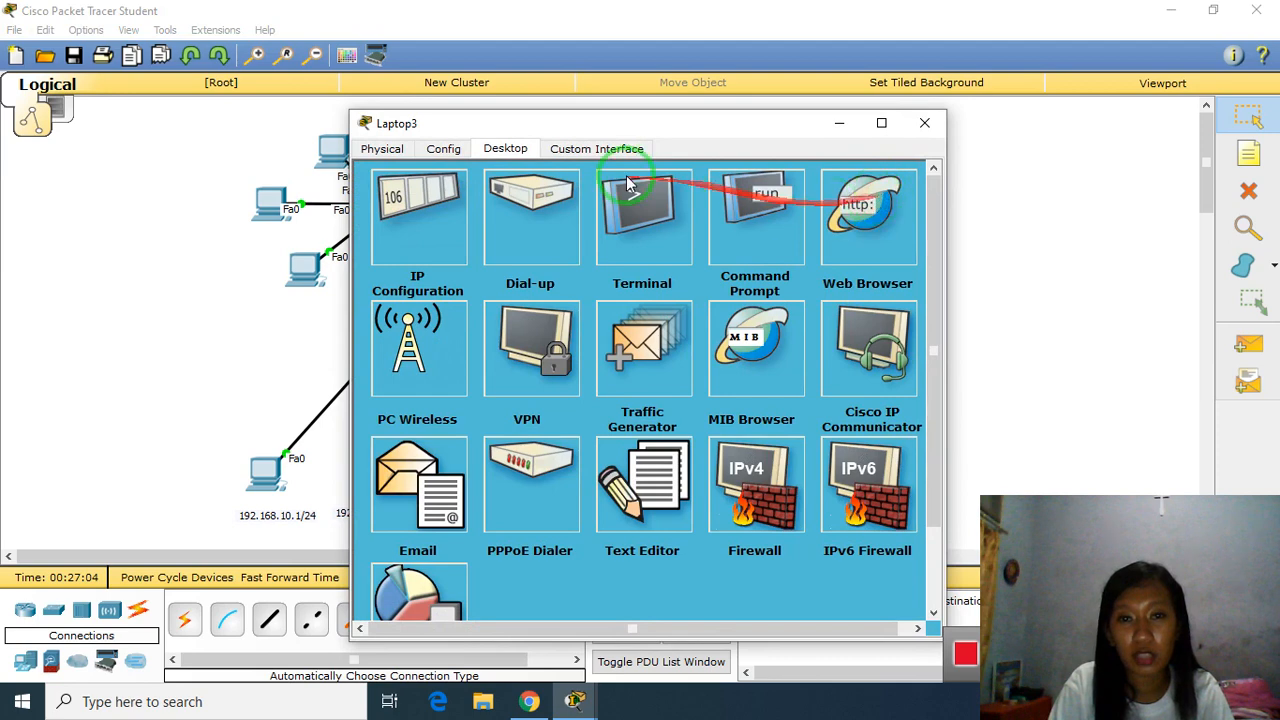
# Step: Ping 92.168.10.254 from Laptop3's Command Prompt, interrupt the ping and close the laptop's windows
pyautogui.click(737, 226)
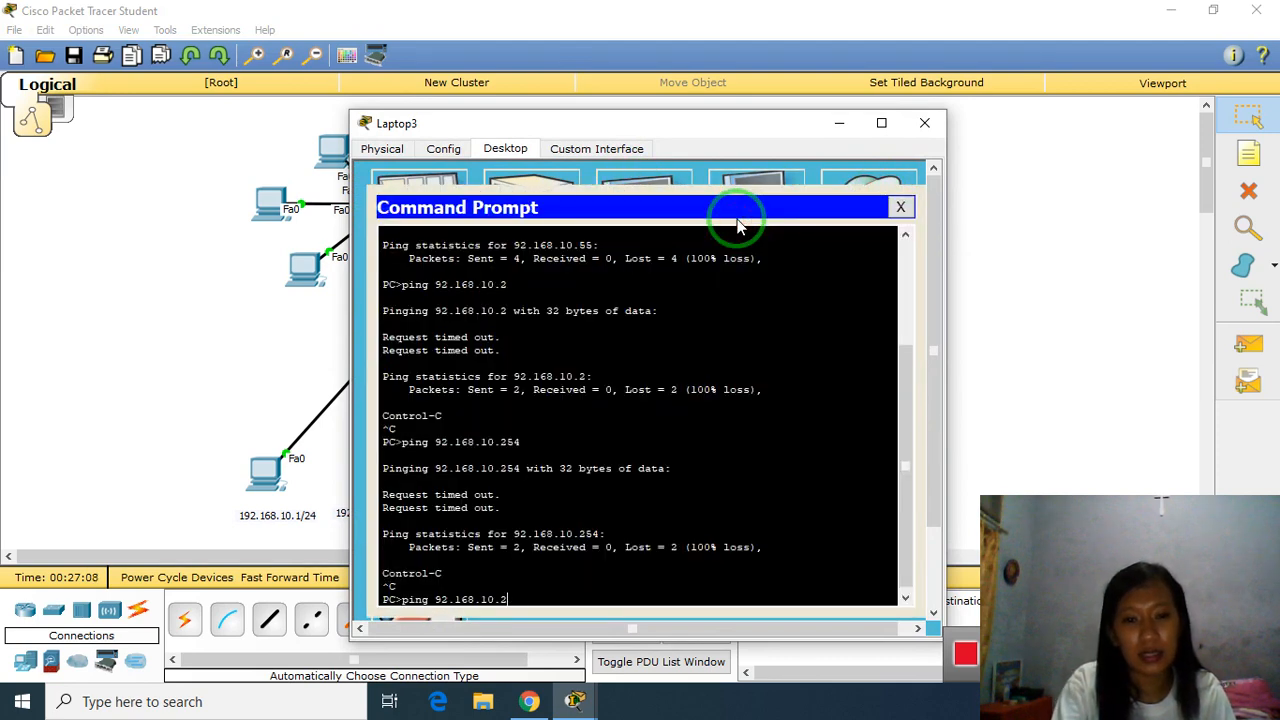
pyautogui.write('5')
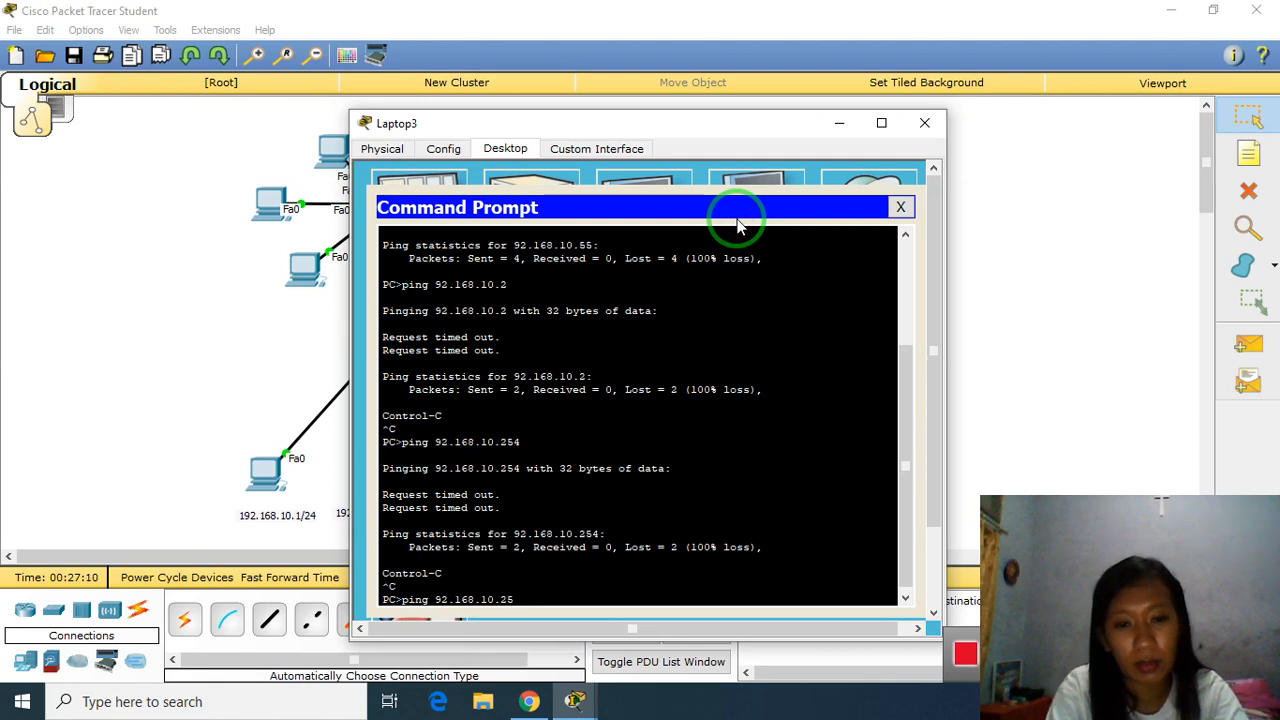
pyautogui.write('4')
pyautogui.press('Return')
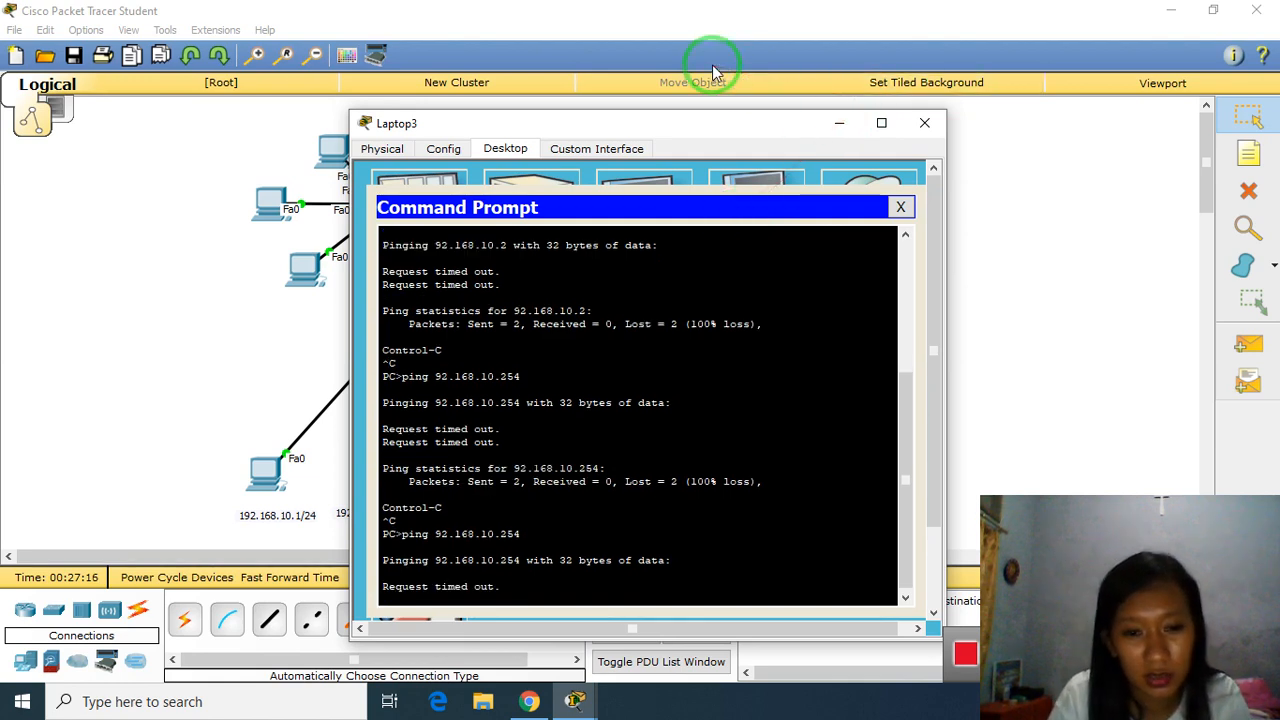
pyautogui.hotkey('ctrl', 'c')
pyautogui.press('Up')
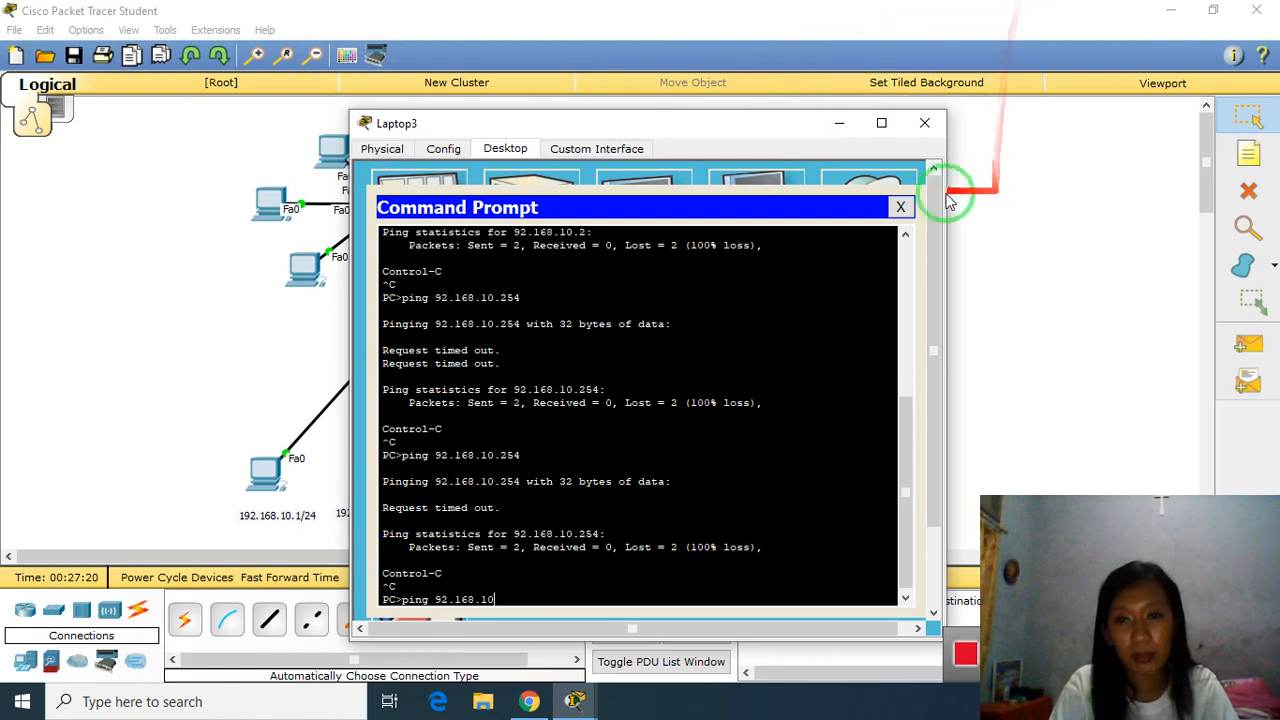
pyautogui.click(900, 207)
pyautogui.click(924, 123)
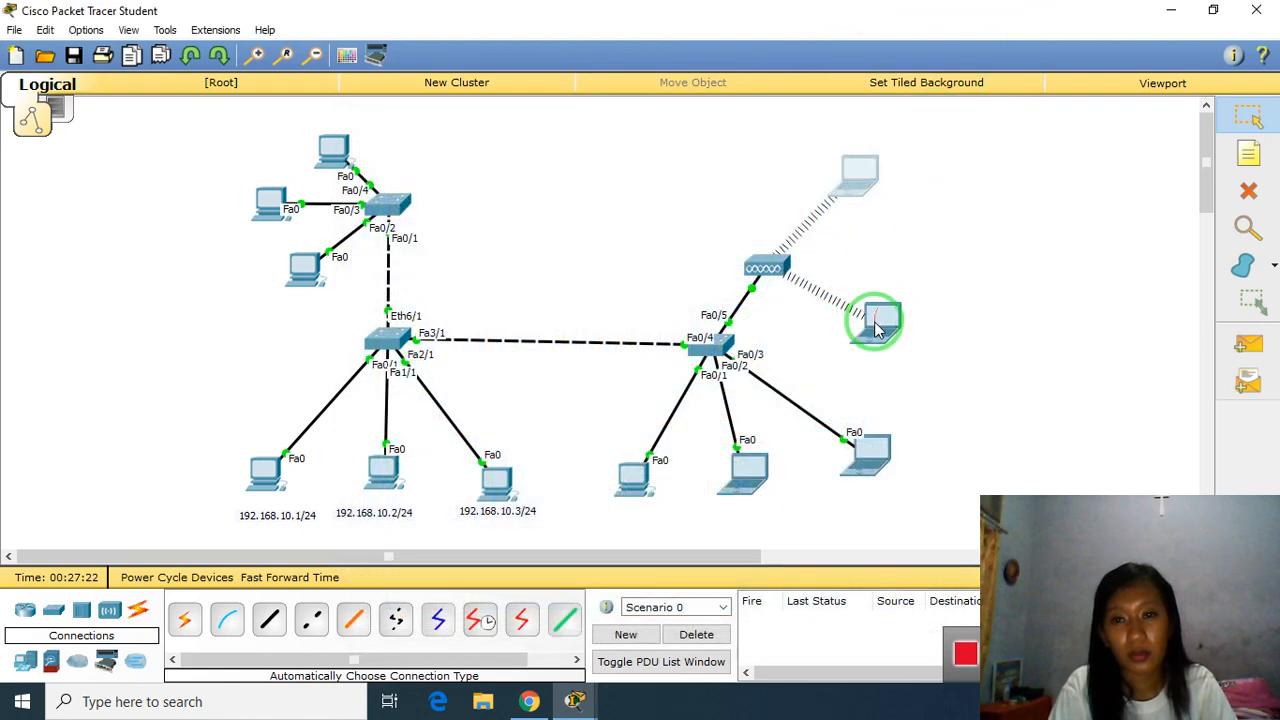
# Step: Check the IP configuration of Laptop2, the lower wireless laptop, and close its window
pyautogui.click(880, 310)
pyautogui.click(650, 205)
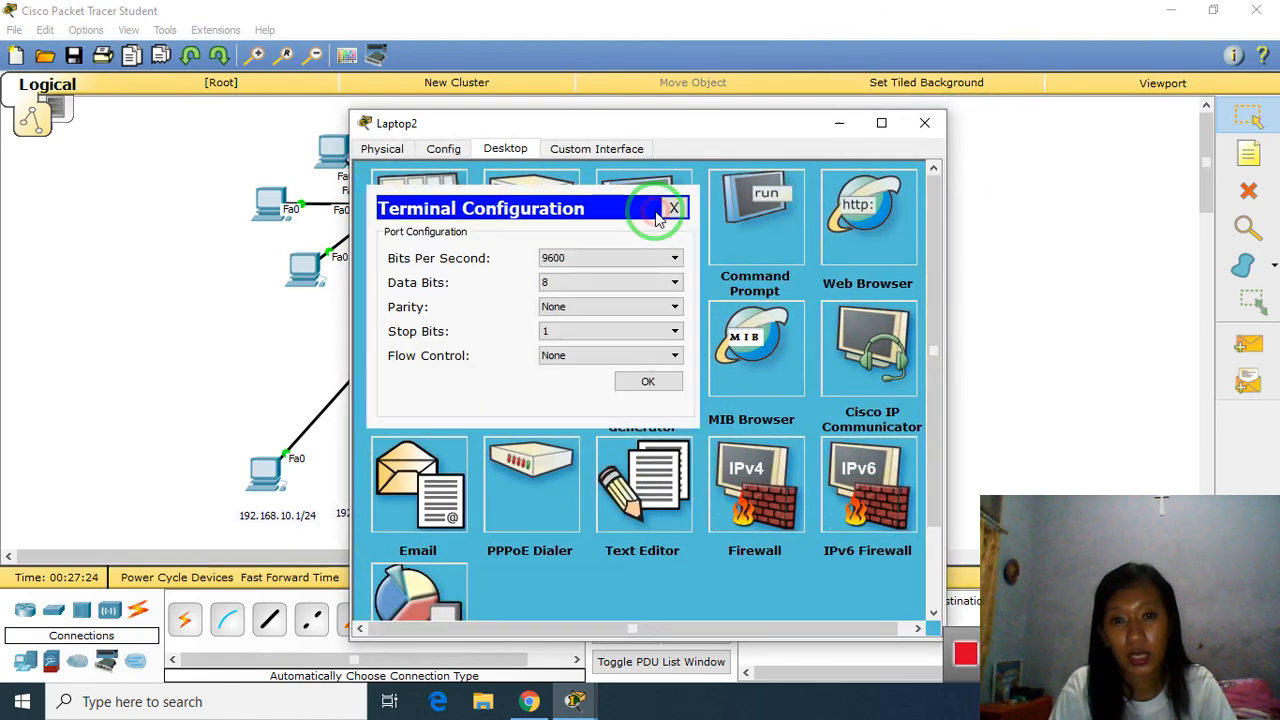
pyautogui.click(677, 206)
pyautogui.click(727, 217)
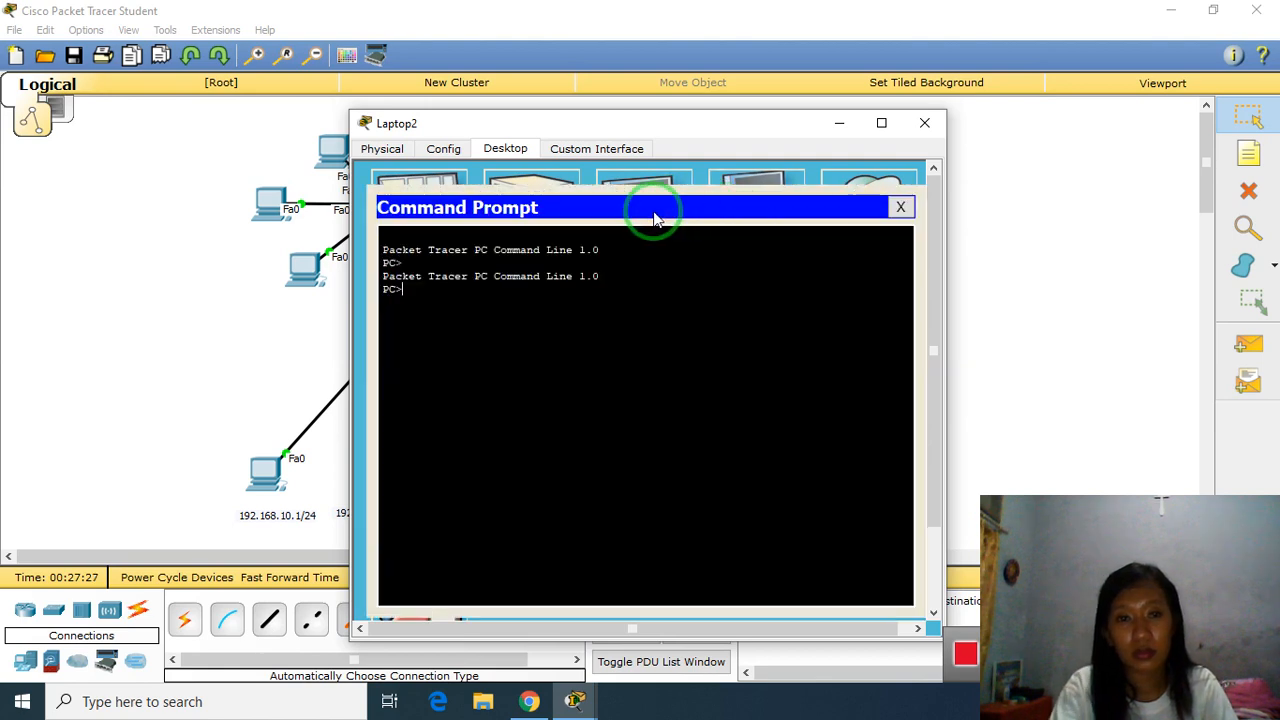
pyautogui.click(900, 207)
pyautogui.click(418, 215)
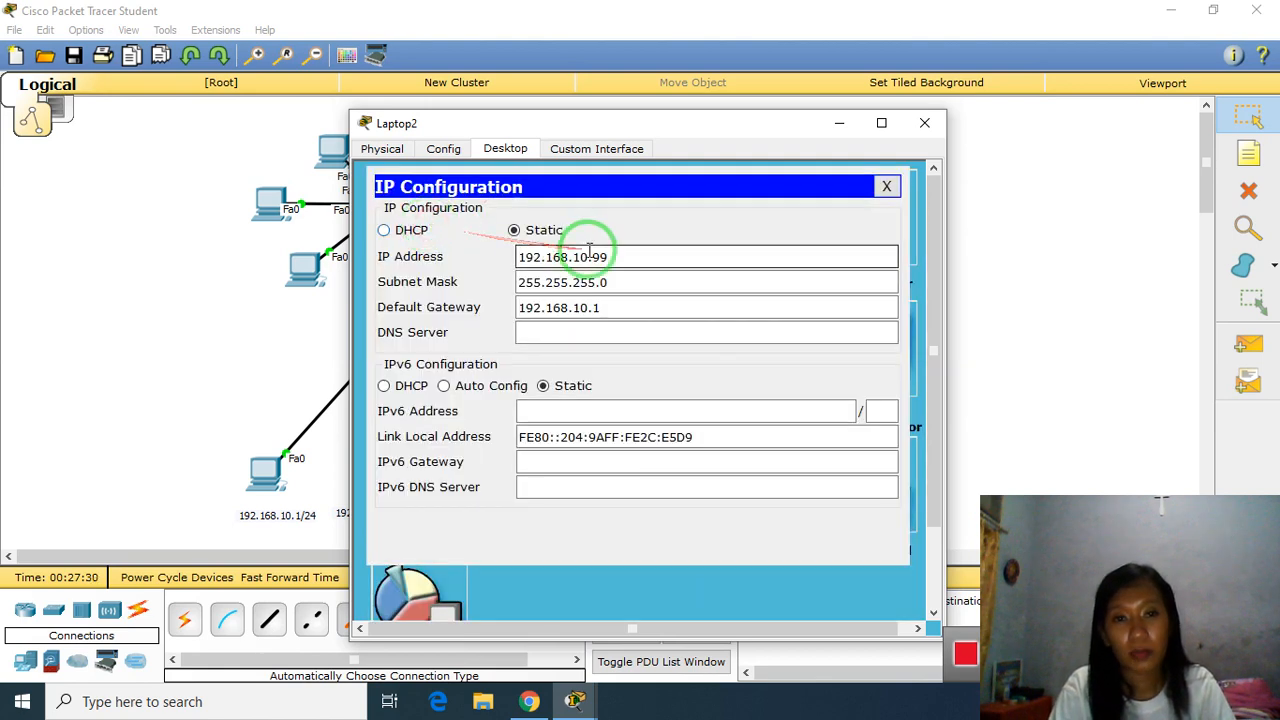
pyautogui.click(887, 188)
pyautogui.click(924, 123)
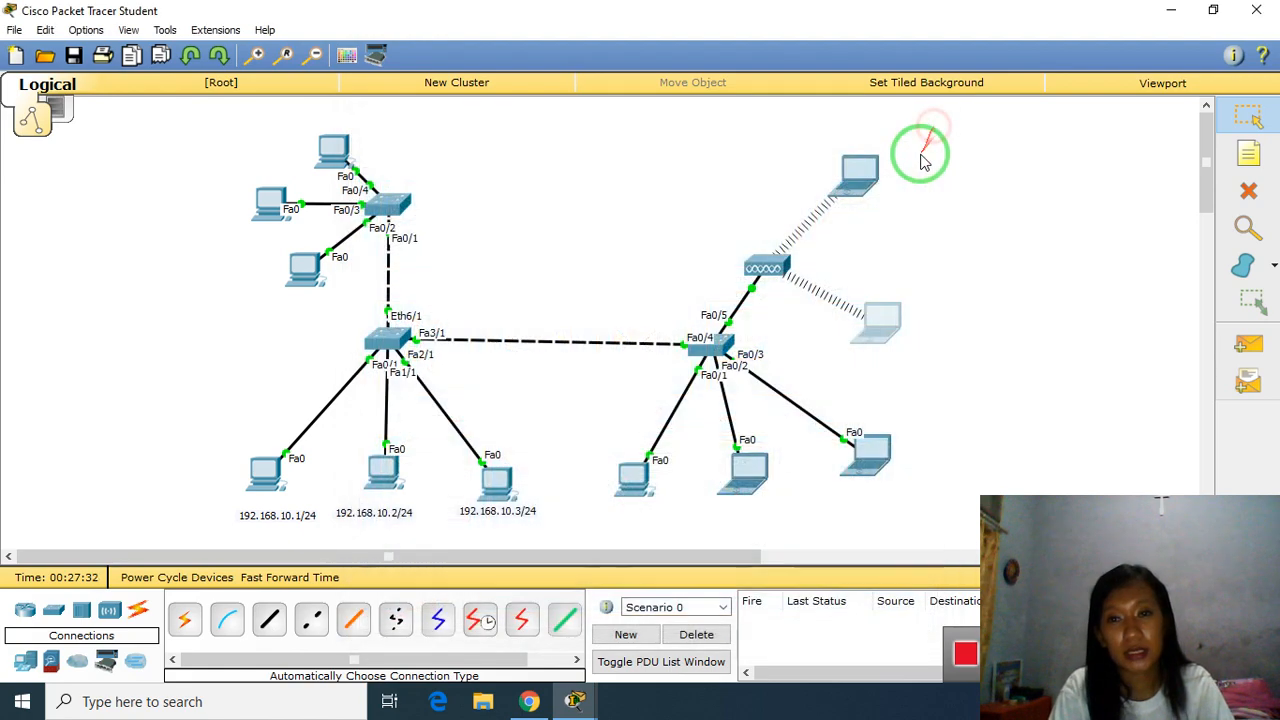
# Step: Compare the IP addresses of the two wireless laptops by viewing the IP configuration of Laptop3 and then Laptop2
pyautogui.click(873, 165)
pyautogui.click(416, 212)
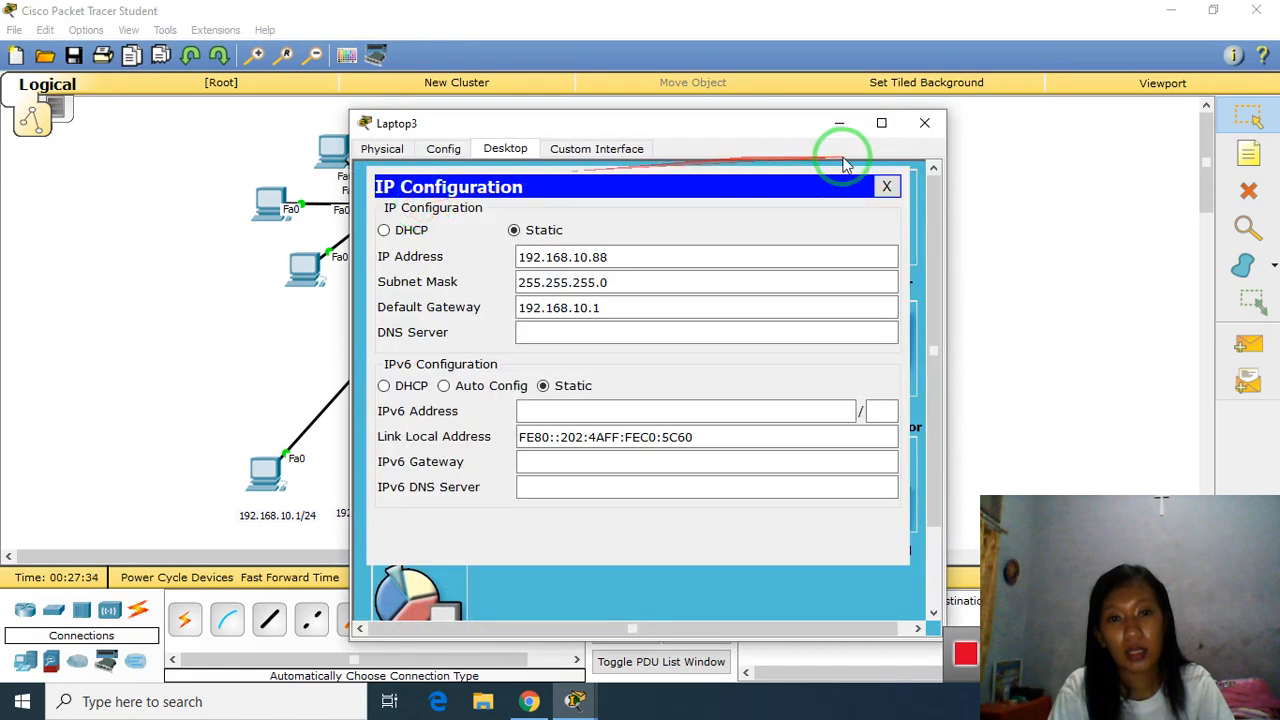
pyautogui.click(924, 123)
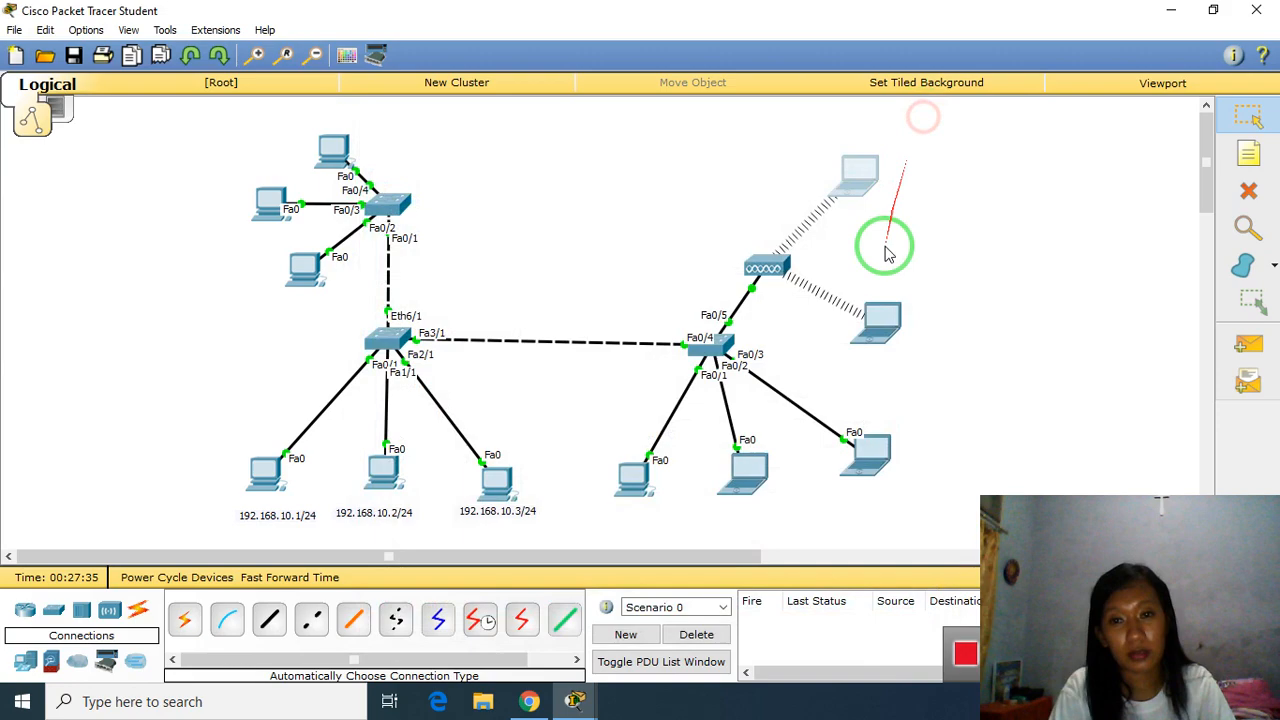
pyautogui.click(866, 313)
pyautogui.click(433, 240)
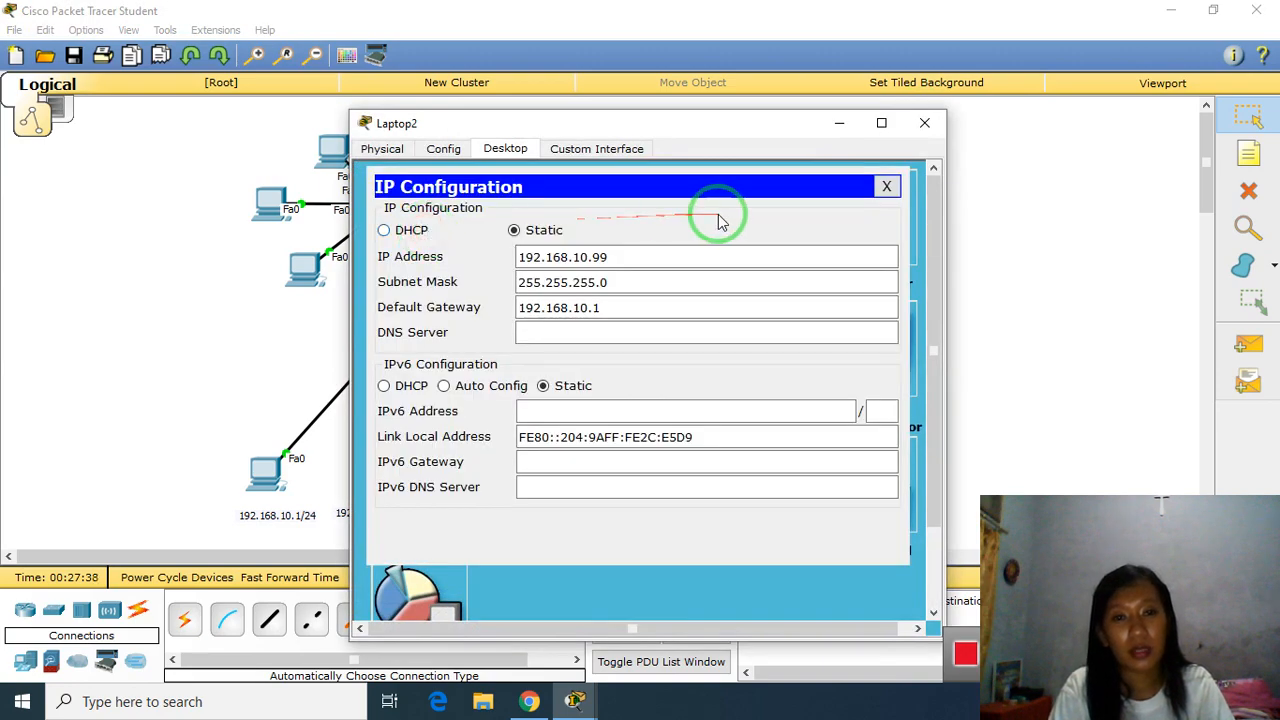
pyautogui.click(886, 186)
# Step: Ping Laptop3 at 192.168.10.88 from Laptop2's Command Prompt and interrupt the ping
pyautogui.click(785, 220)
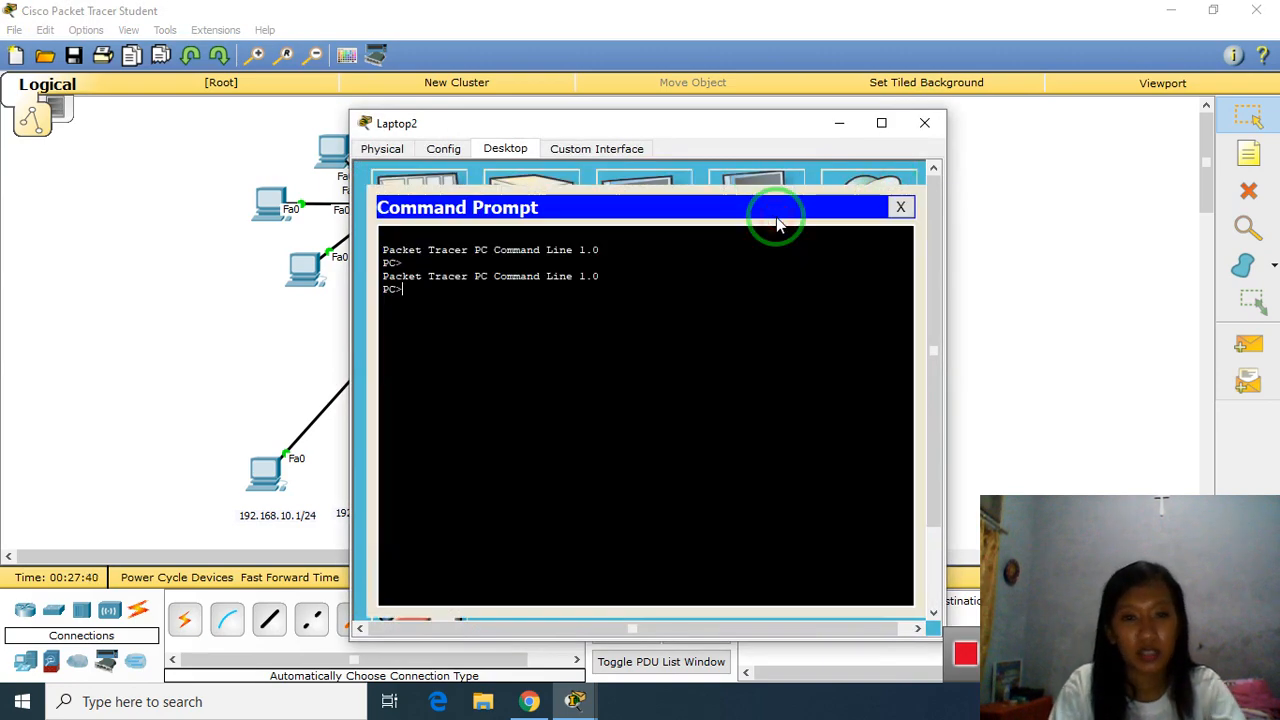
pyautogui.write('ping 192.16')
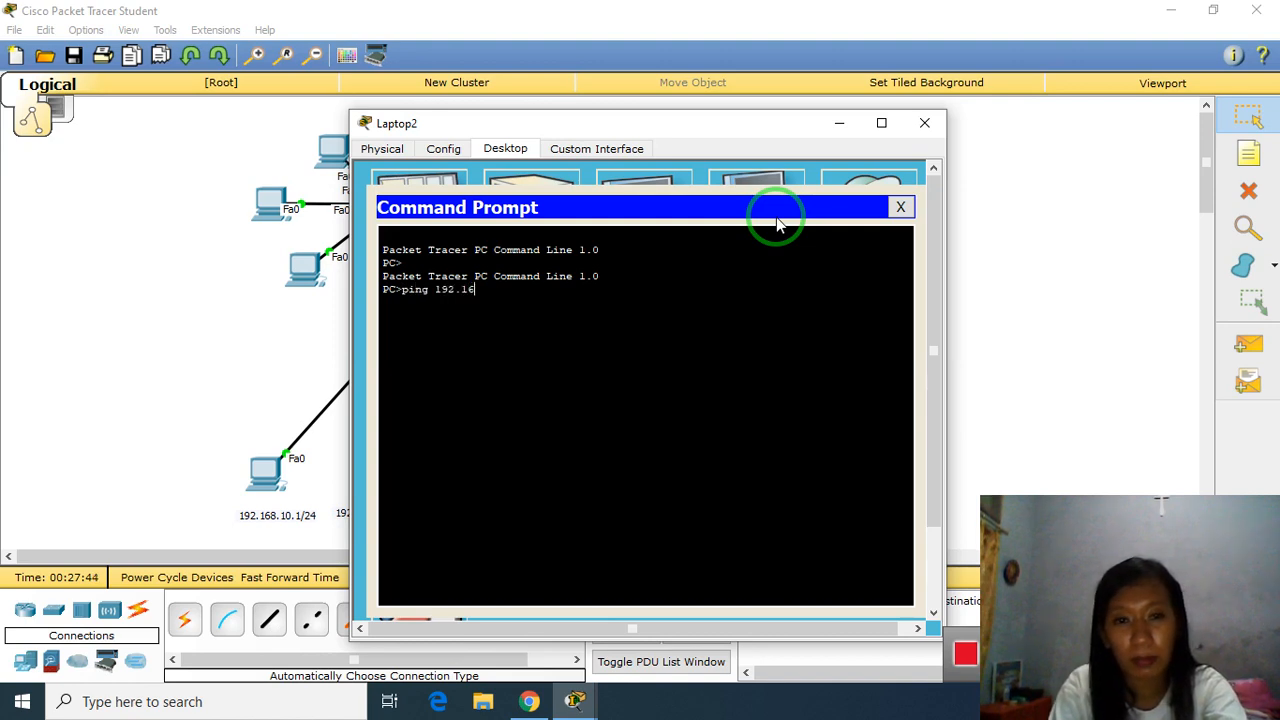
pyautogui.write('8.10.')
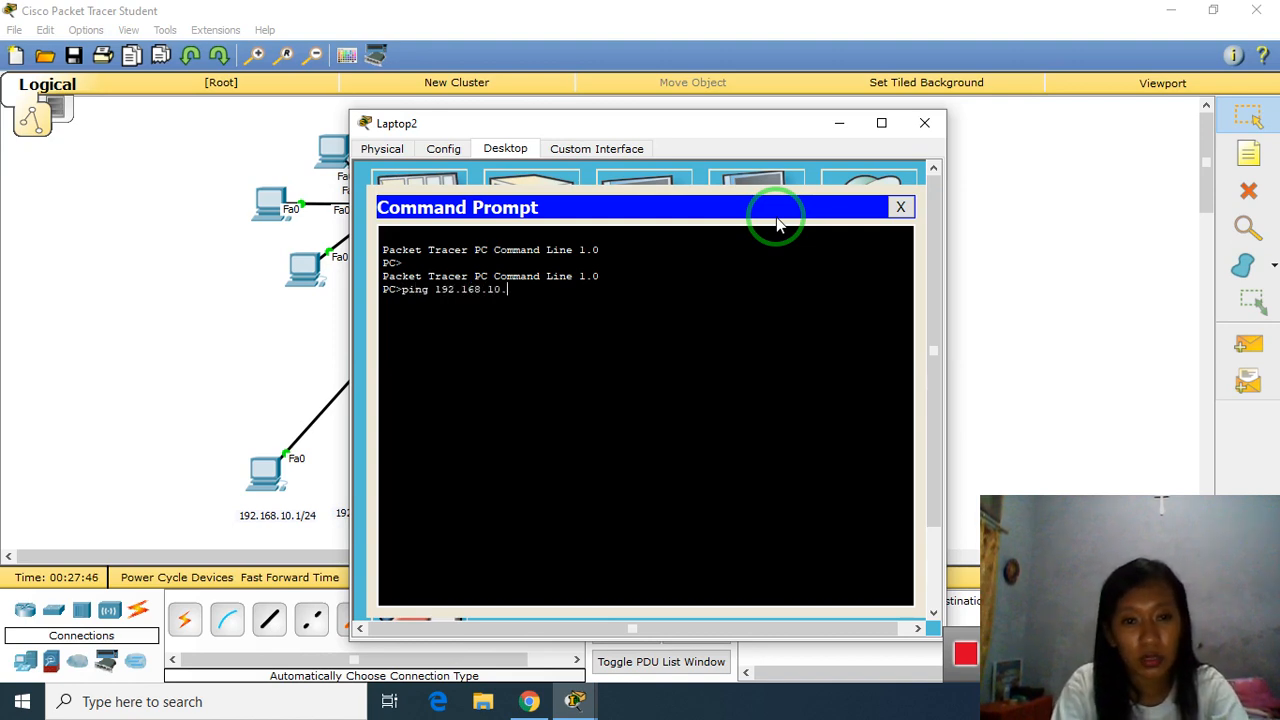
pyautogui.write('88')
pyautogui.press('Return')
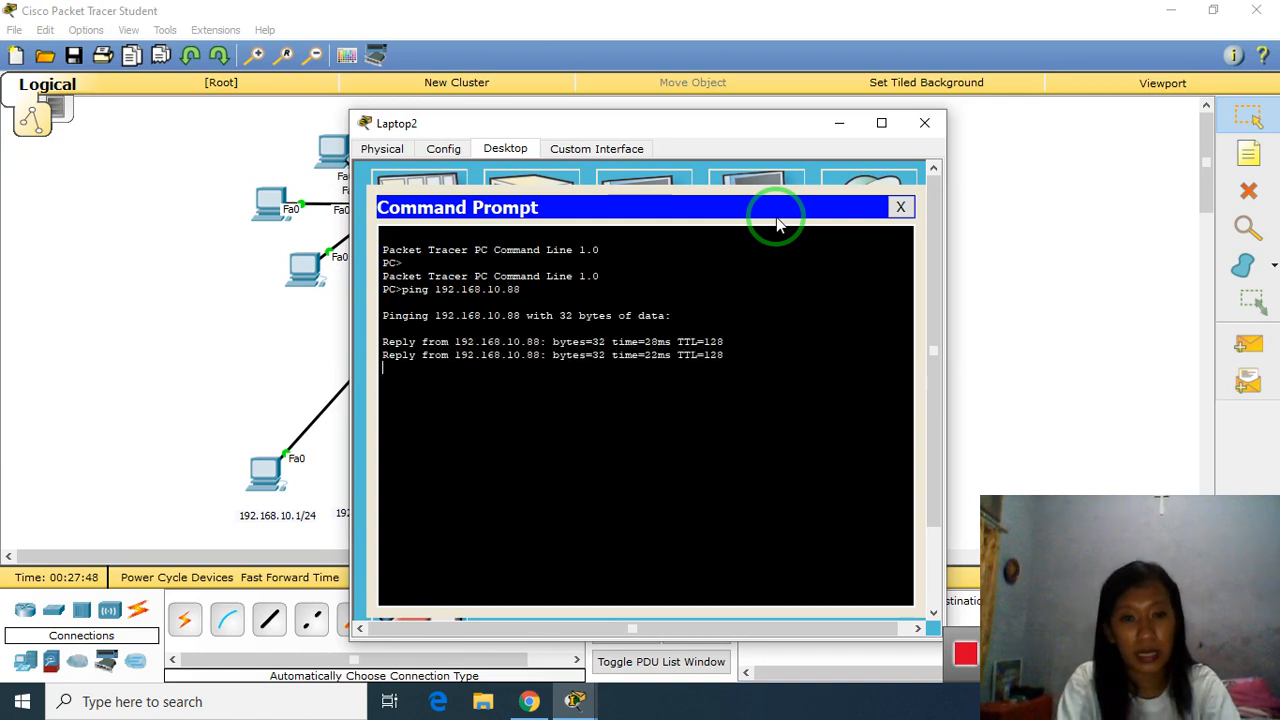
pyautogui.hotkey('ctrl', 'c')
# Step: Ping Laptop2's own address 192.168.10.99 and the wired PC at 192.168.10.1 from Laptop2
pyautogui.press('Up')
pyautogui.press('BackSpace')
pyautogui.press('BackSpace')
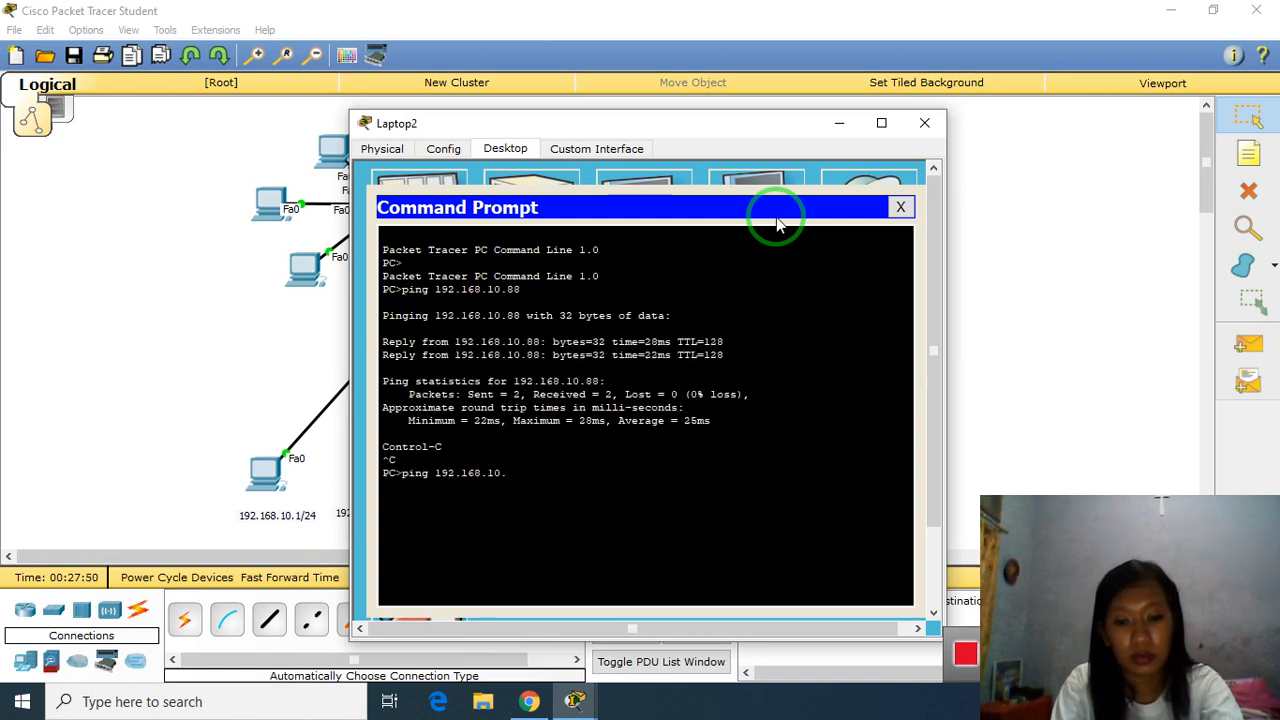
pyautogui.write('99')
pyautogui.press('Return')
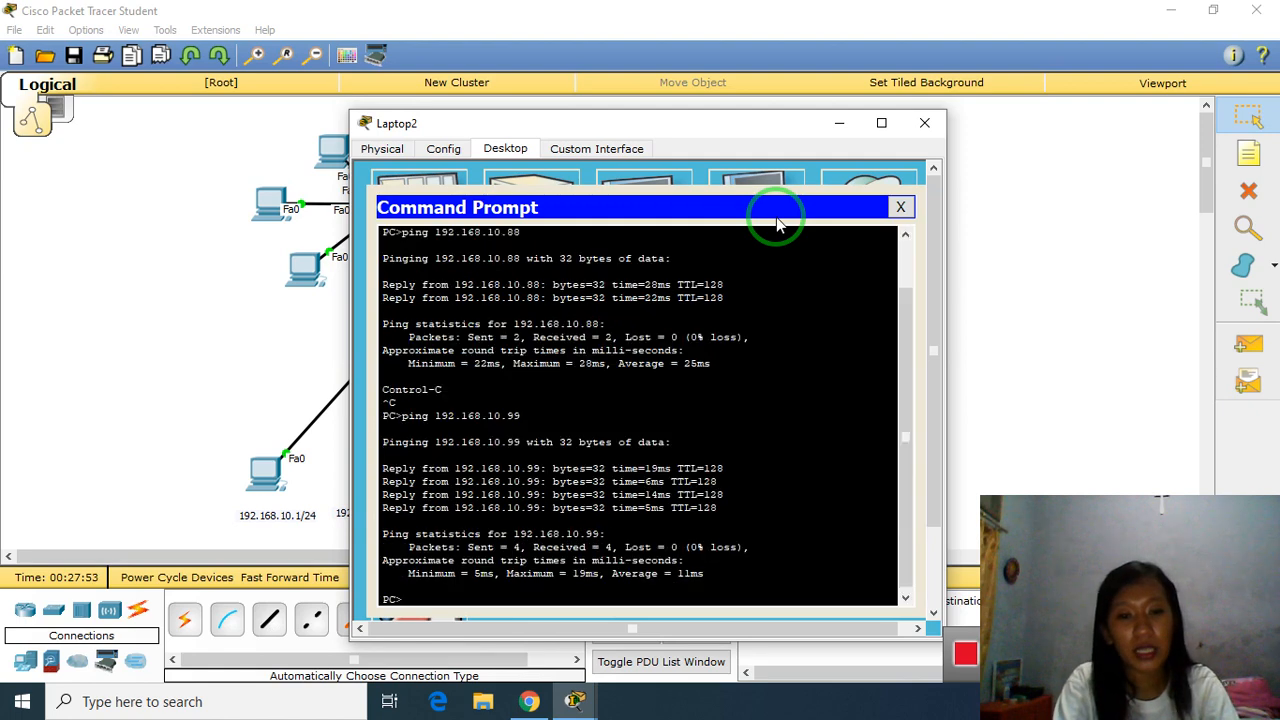
pyautogui.press('Up')
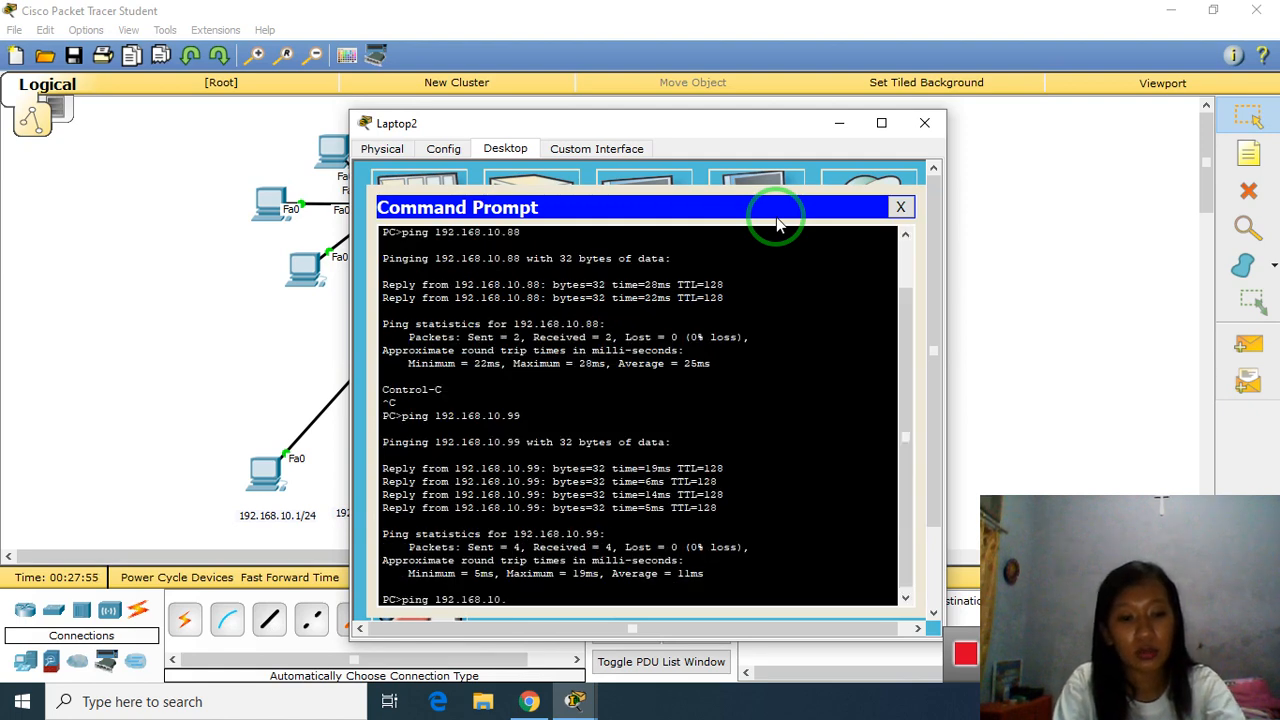
pyautogui.write('1')
pyautogui.press('Return')
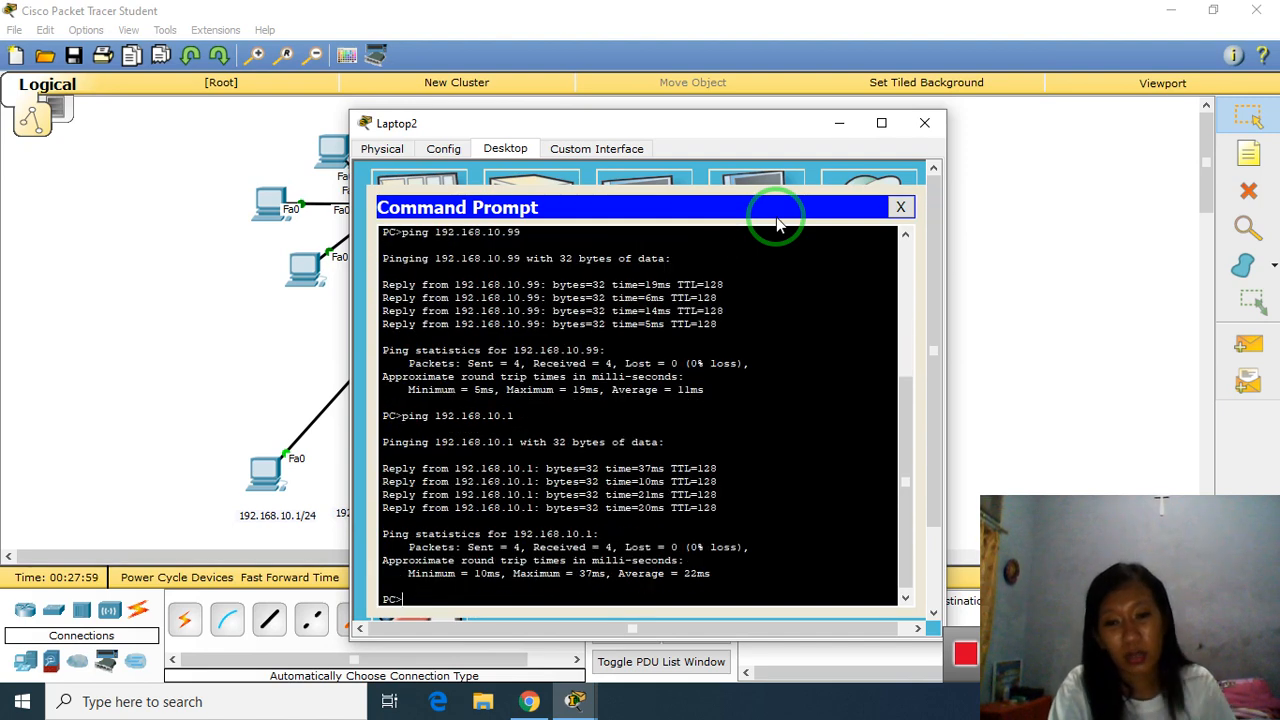
# Step: Ping the wired PC at 192.168.10.2 from Laptop2 and interrupt the ping
pyautogui.press('Up')
pyautogui.press('BackSpace')
pyautogui.write('2.168.10.2')
pyautogui.press('Return')
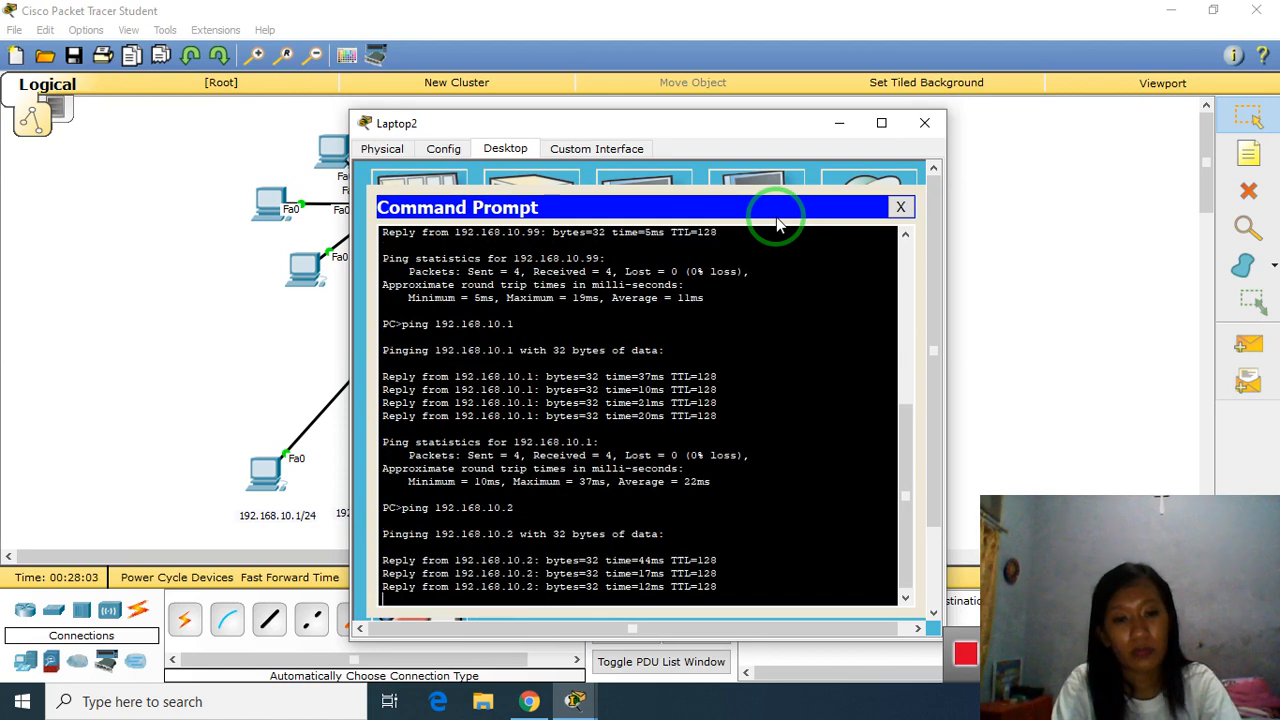
pyautogui.hotkey('ctrl', 'c')
# Step: Ping 192.168.10.55 from Laptop2, and close its Command Prompt and window
pyautogui.press('Up')
pyautogui.press('BackSpace')
pyautogui.press('BackSpace')
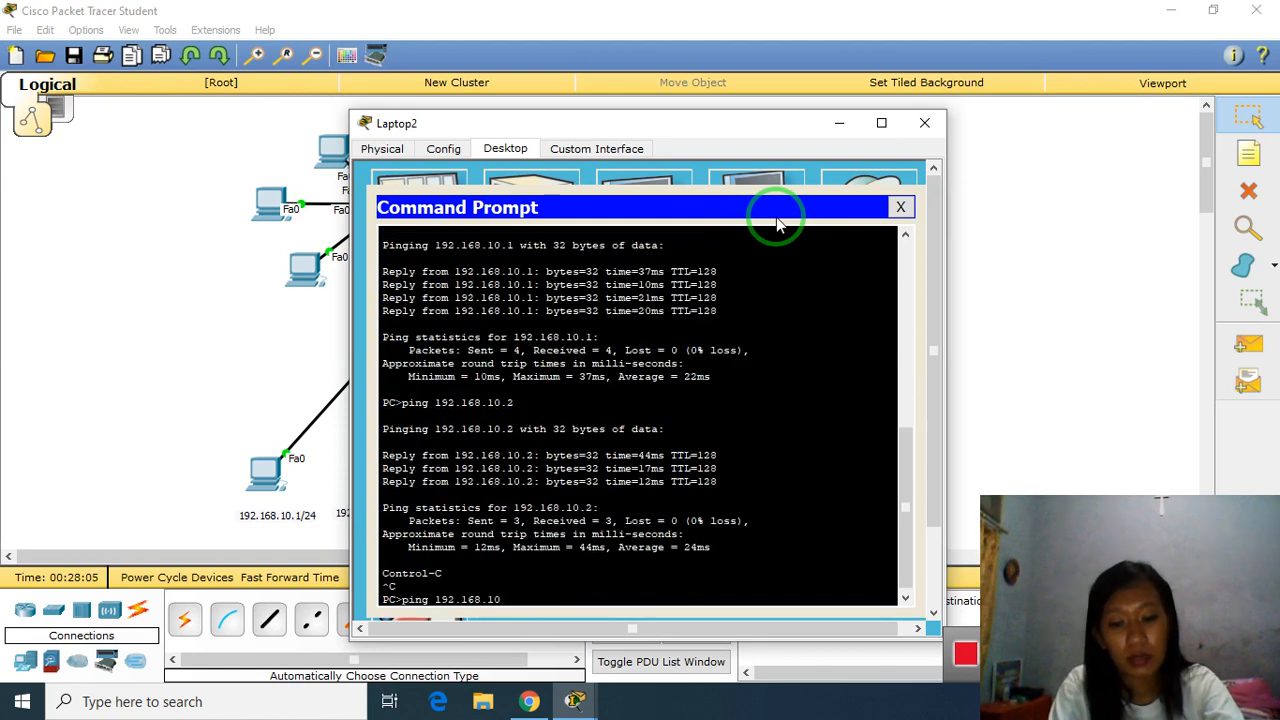
pyautogui.write('.55')
pyautogui.press('Return')
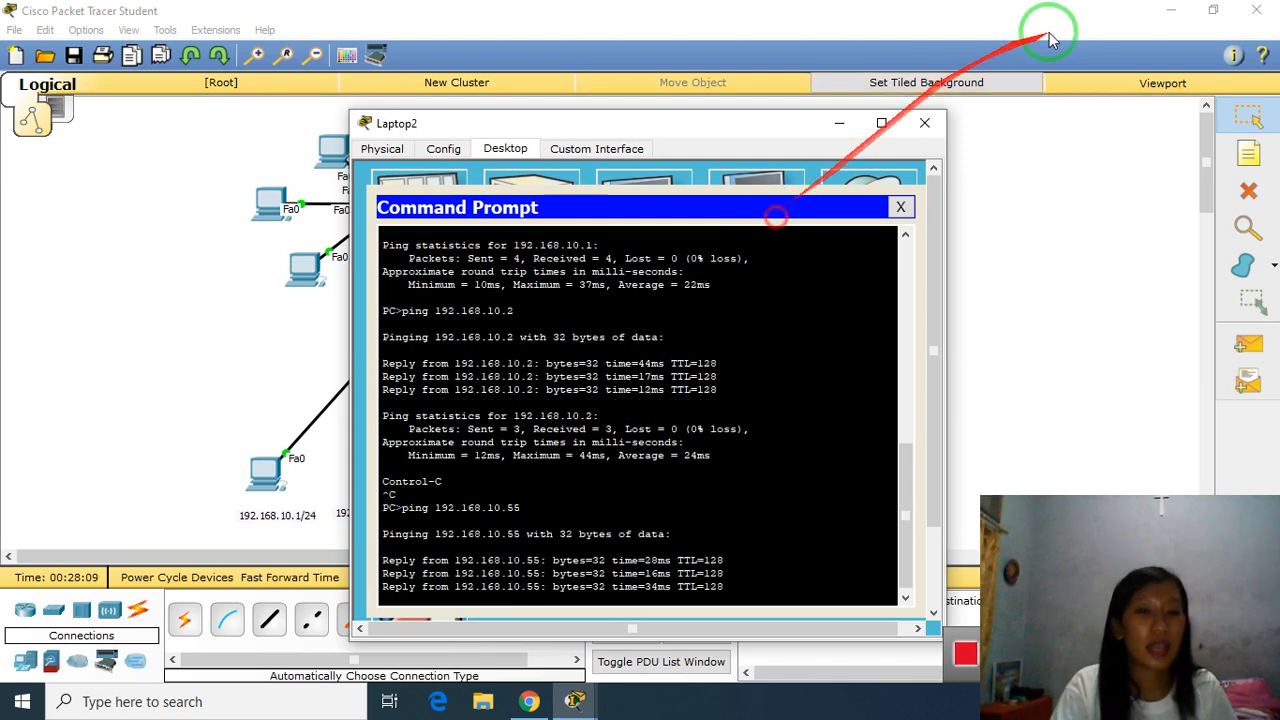
pyautogui.click(900, 207)
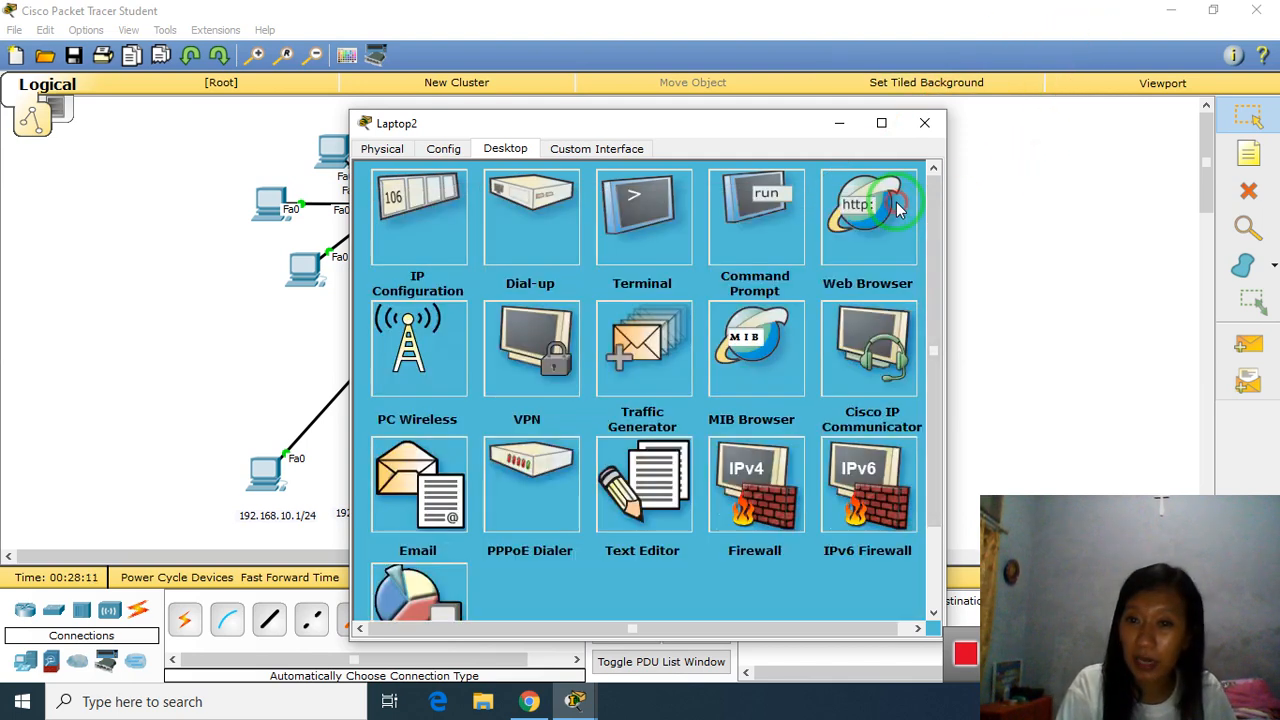
pyautogui.click(944, 134)
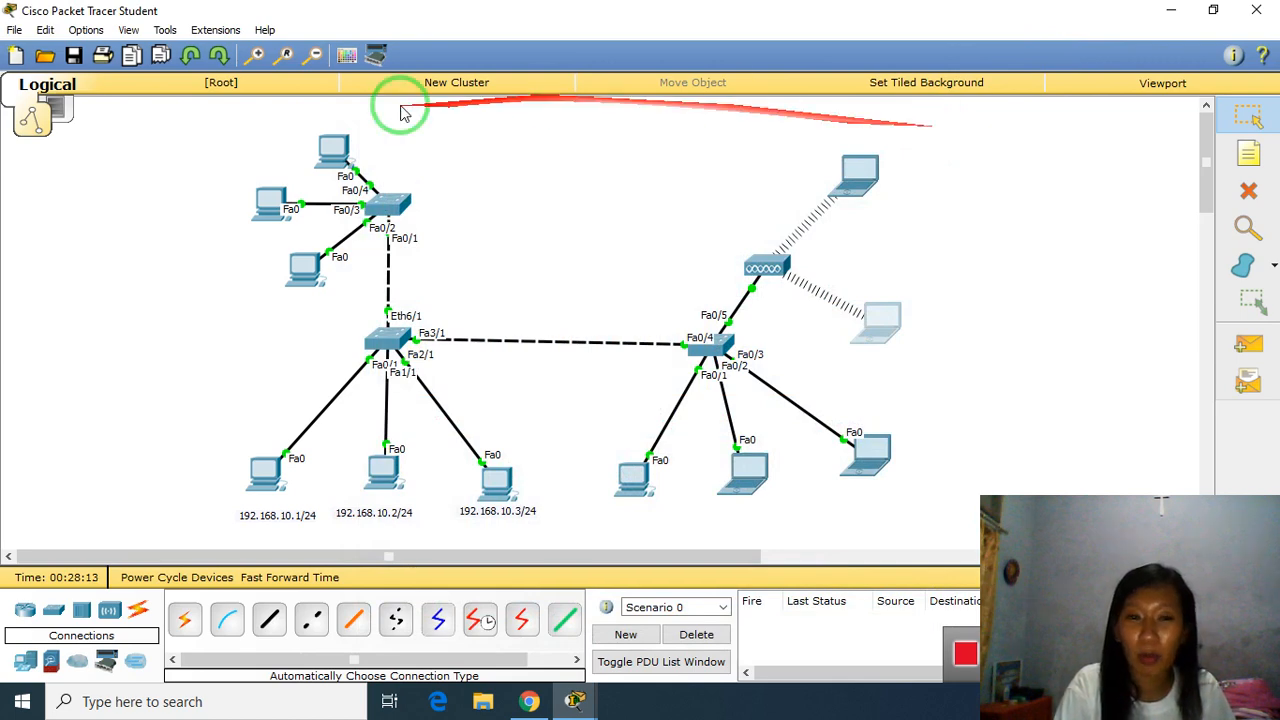